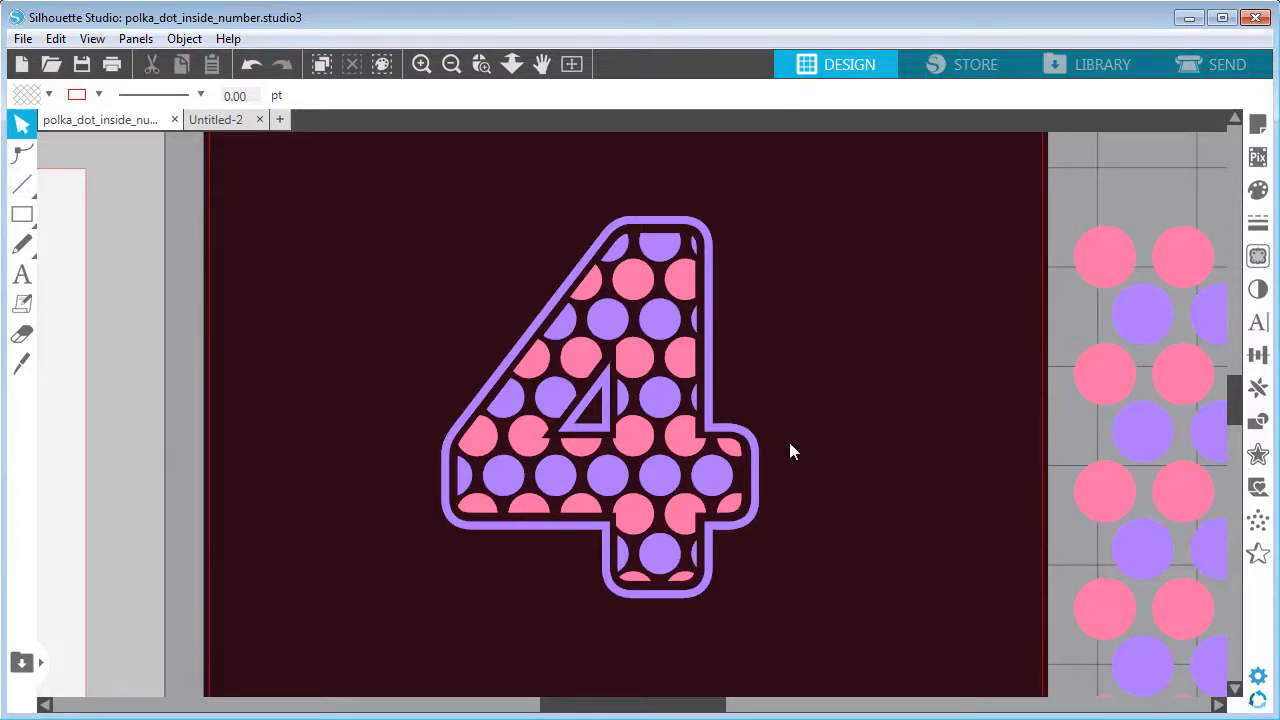
Check the installed software version in the About information and close it.
left_click(228, 38)
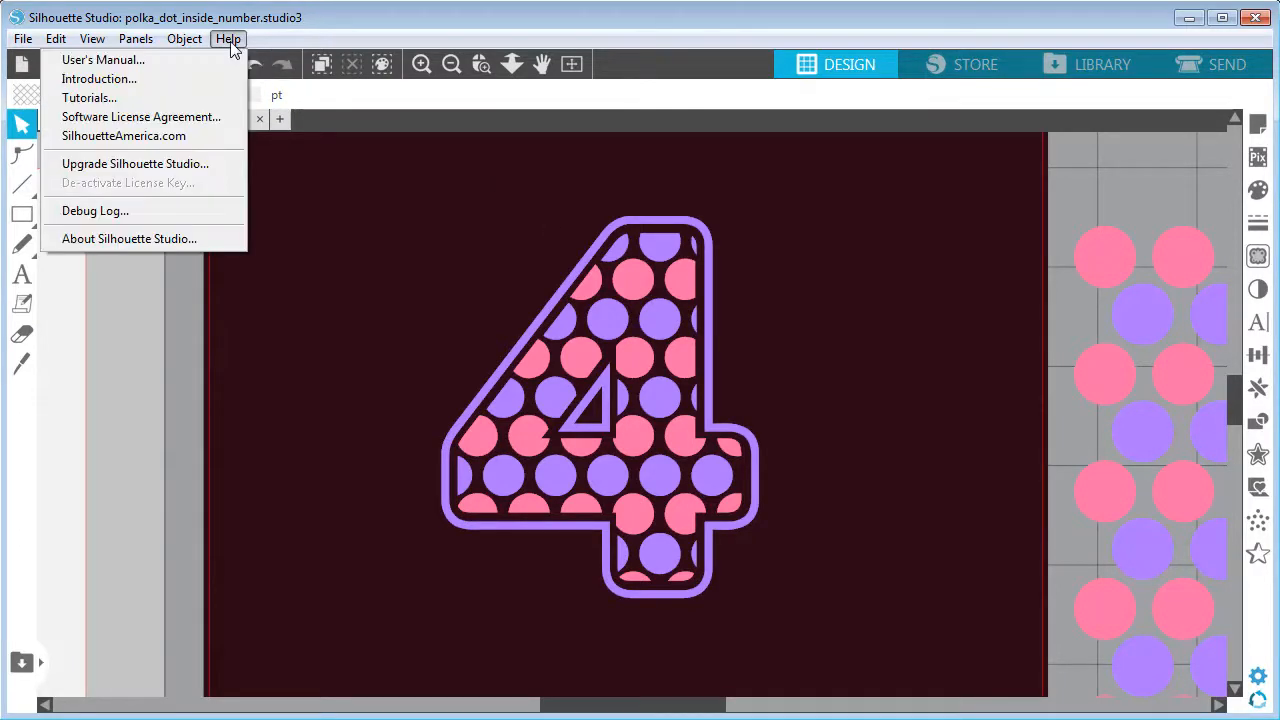
left_click(186, 241)
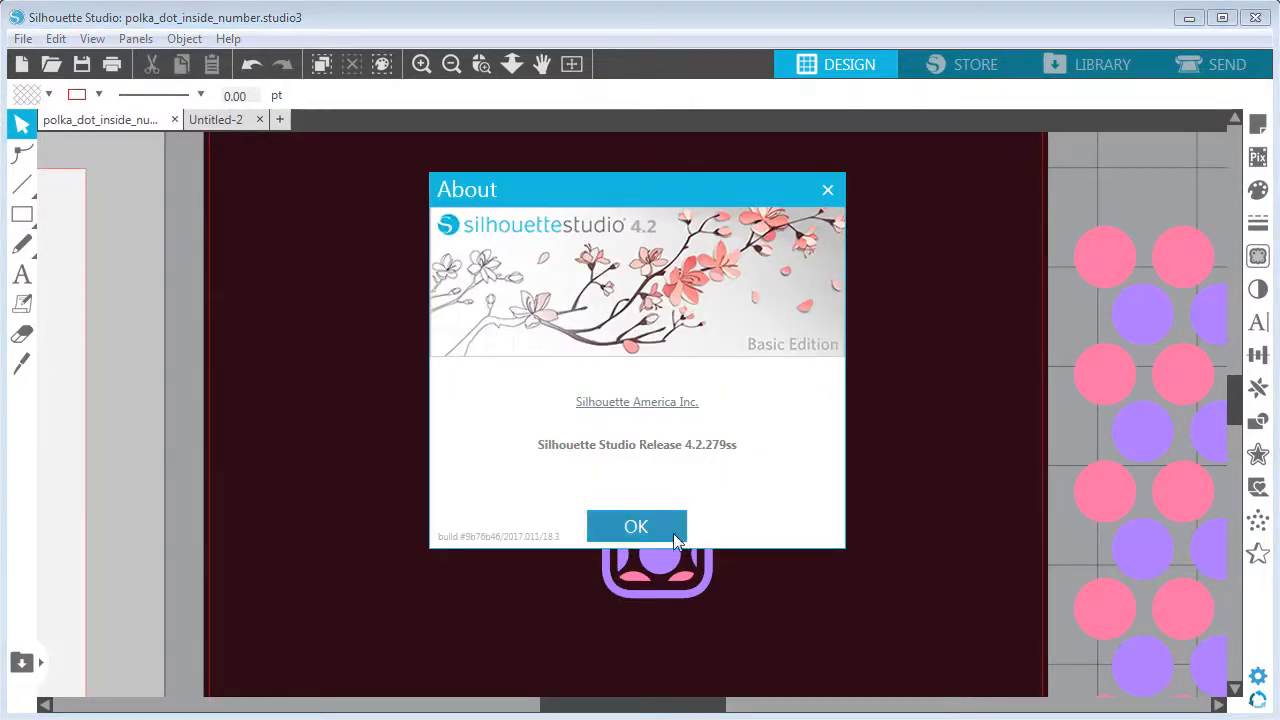
left_click(627, 529)
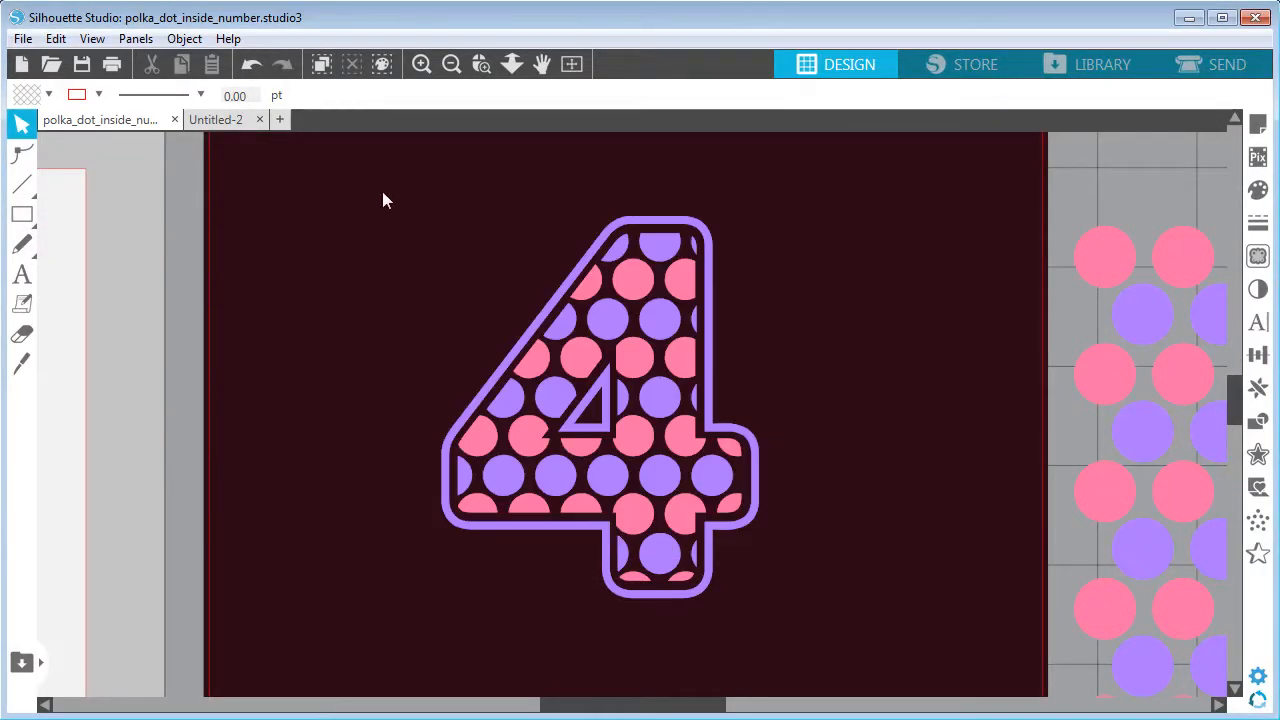
Show the grid on the blank Untitled-2 page and set its square spacing to 0.10 mm.
left_click(209, 122)
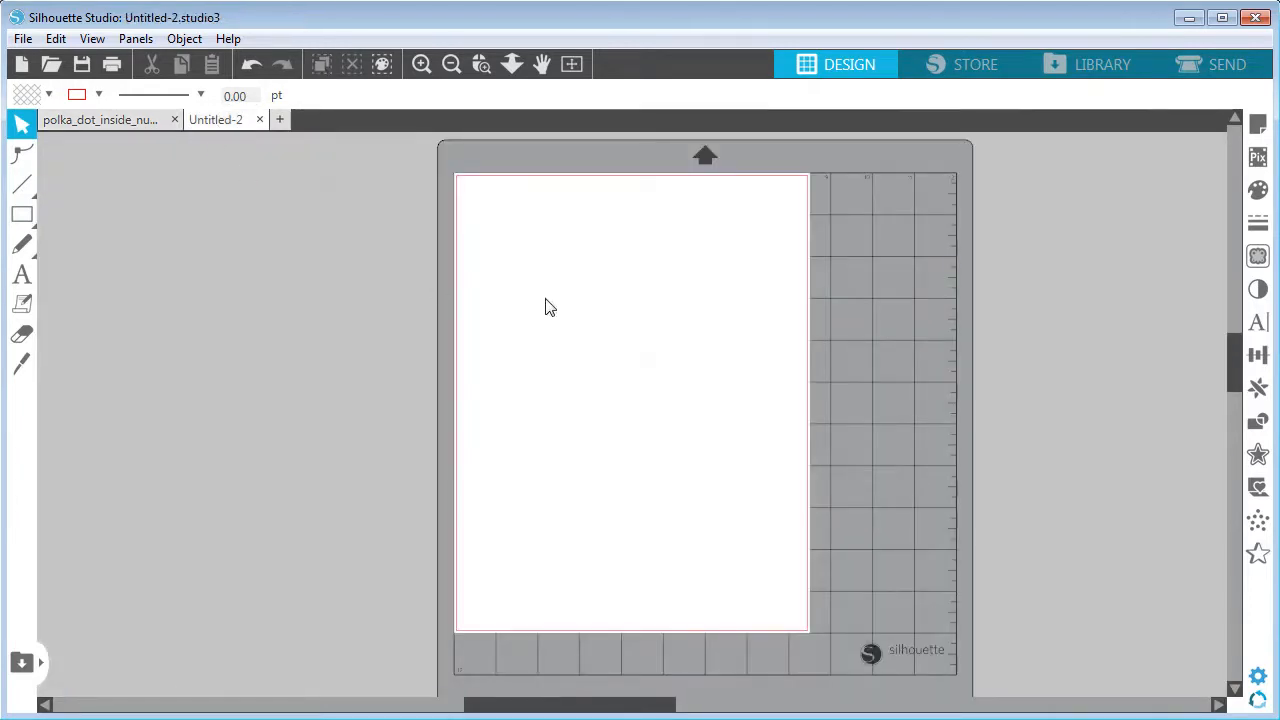
left_click(1257, 125)
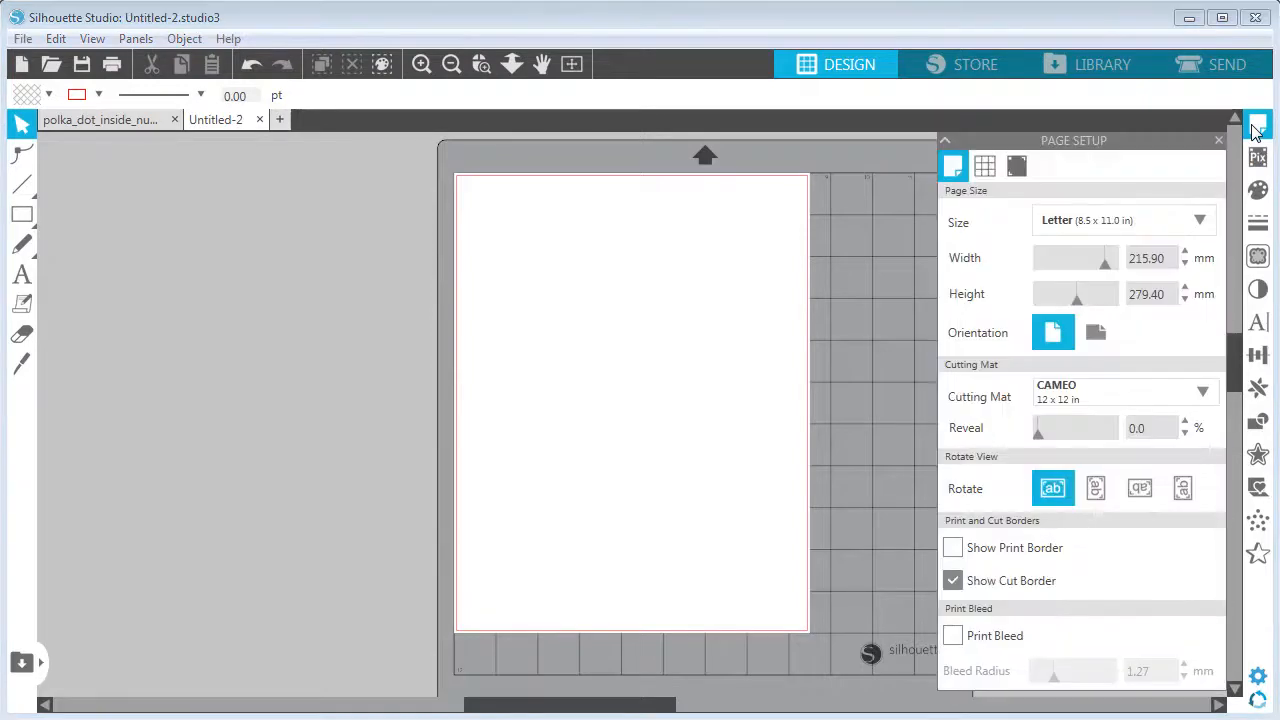
left_click(985, 167)
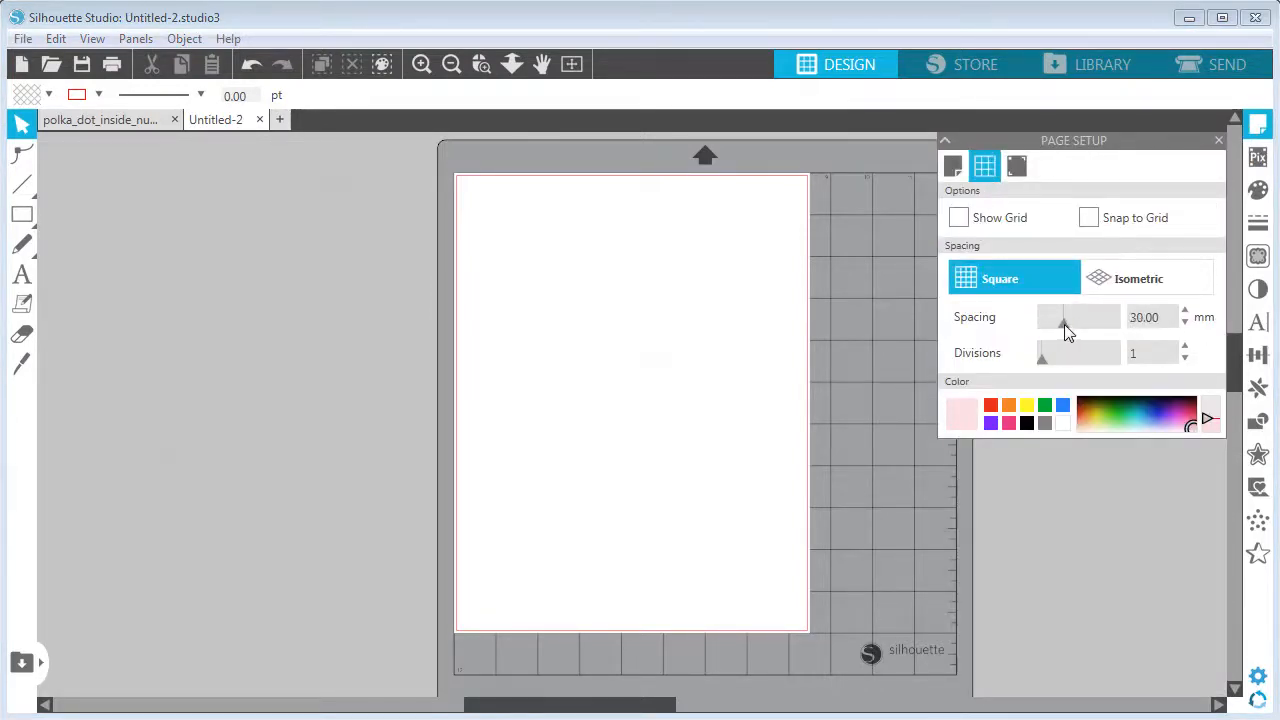
left_click(959, 220)
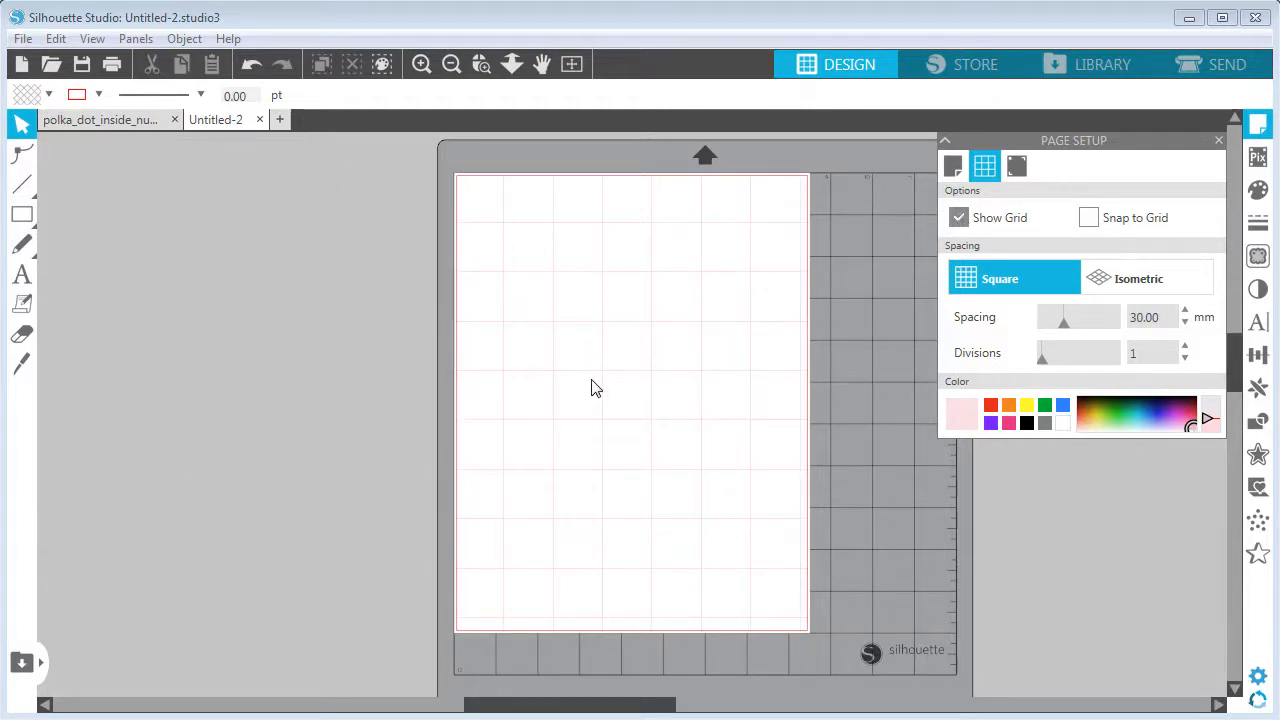
left_click_drag(1062, 322, 1040, 333)
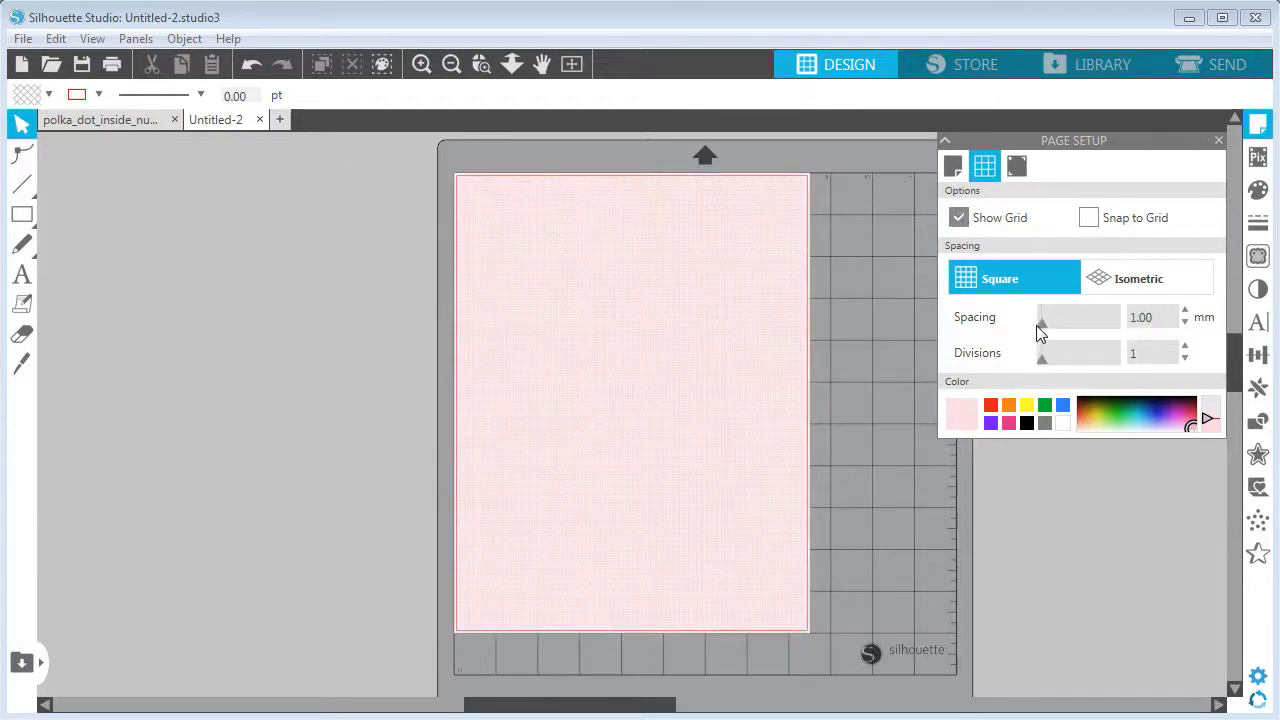
left_click(1185, 323)
Draw a circle about 11 mm in diameter near the page's upper-left area.
mouse_move(22, 214)
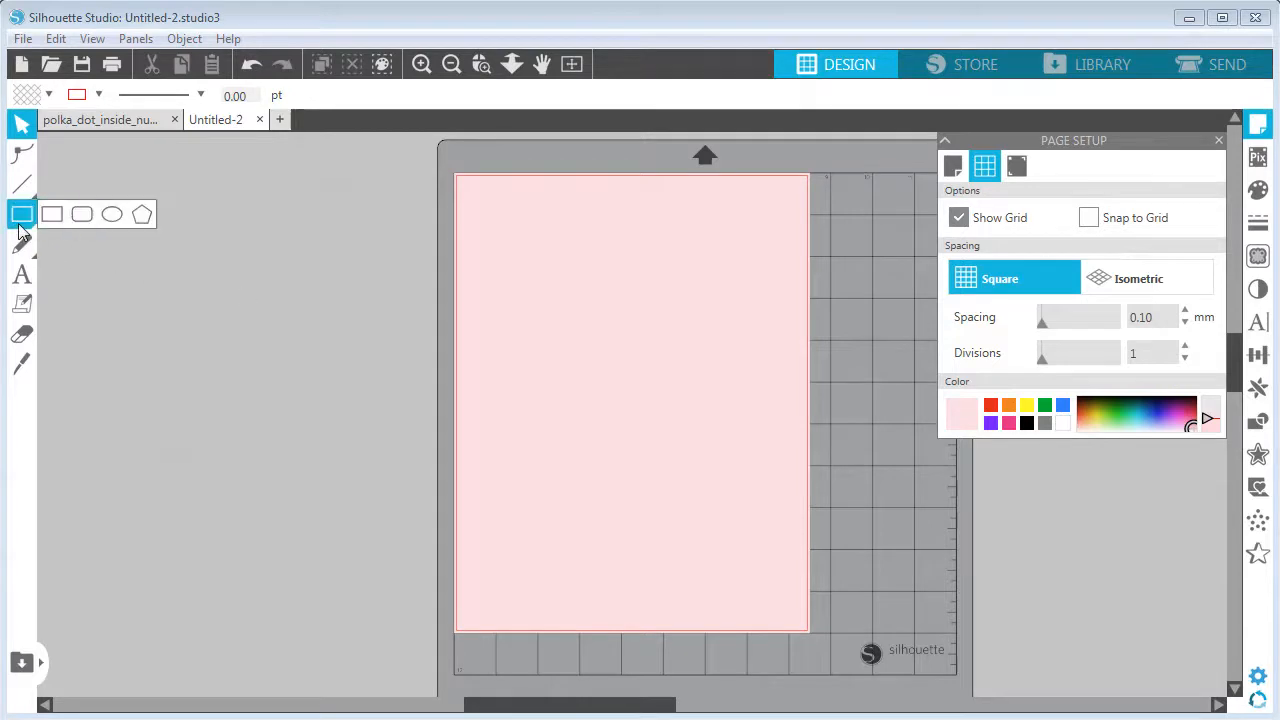
left_click(108, 219)
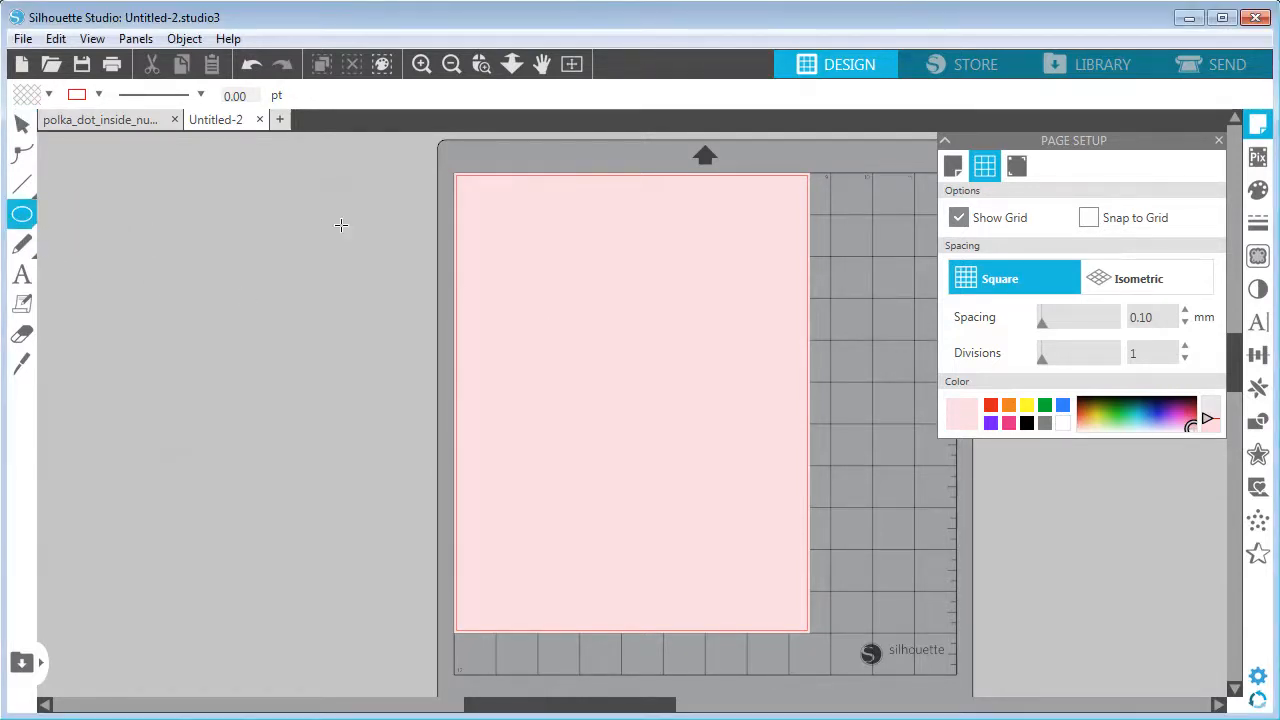
left_click(410, 65)
left_click(539, 62)
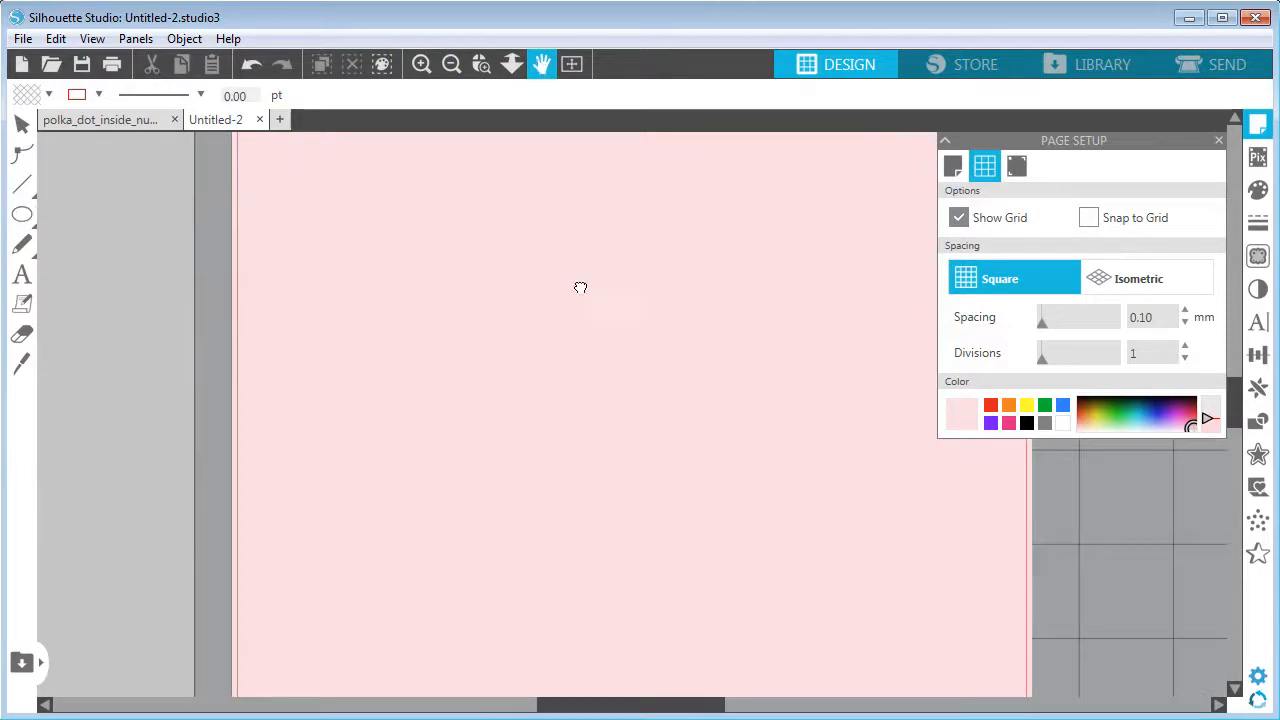
left_click_drag(580, 286, 660, 286)
mouse_move(28, 214)
left_click(111, 216)
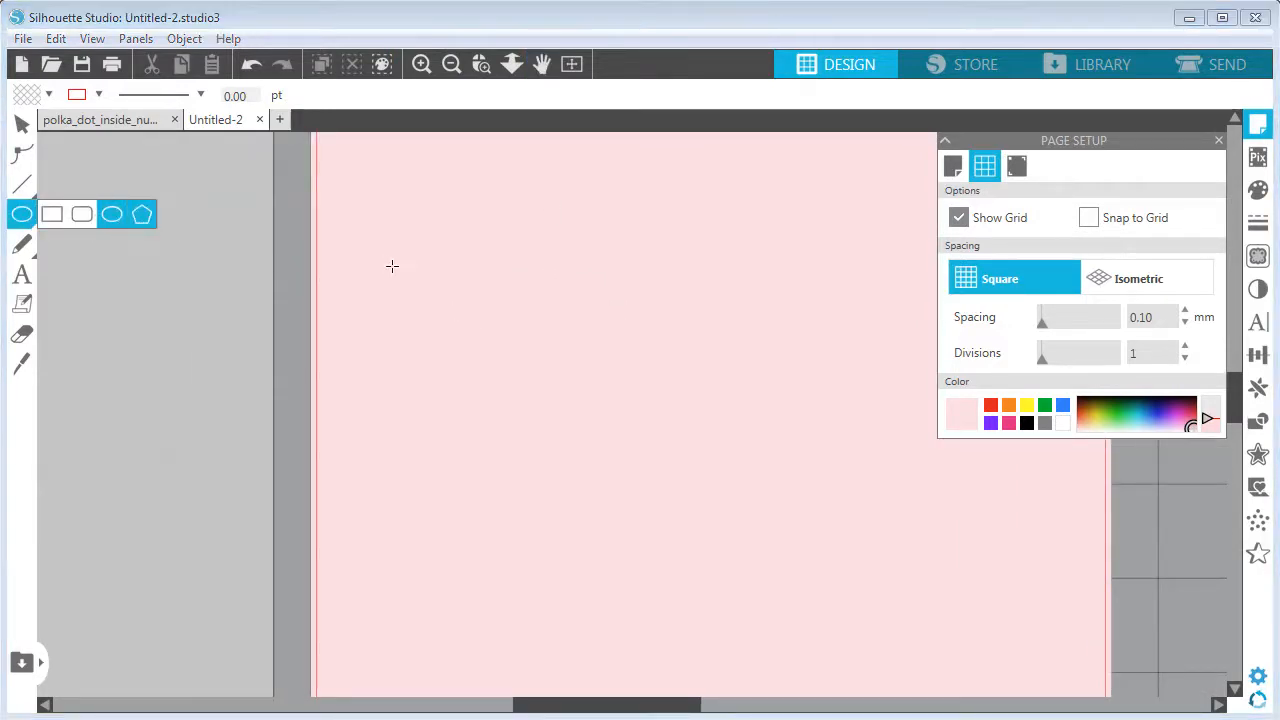
left_click_drag(390, 266, 431, 295)
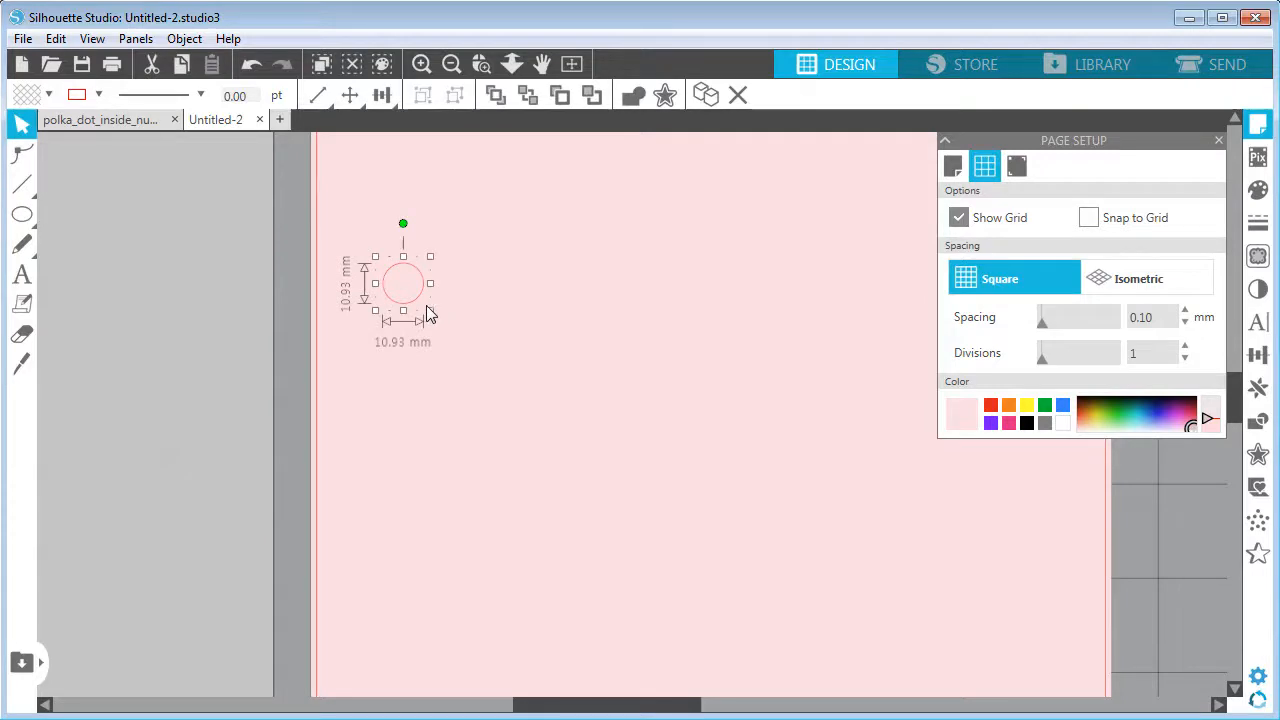
Remove the circle's outline color and fill it with medium pink.
left_click(98, 94)
left_click(185, 120)
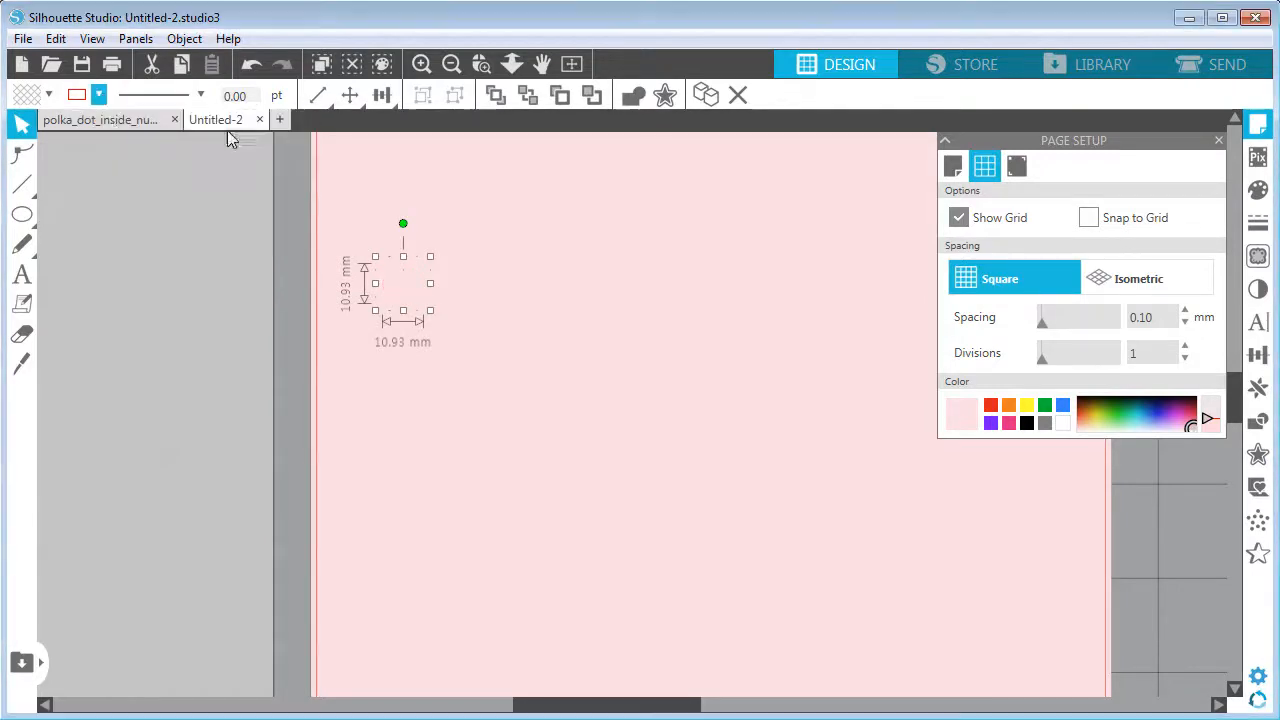
left_click(50, 96)
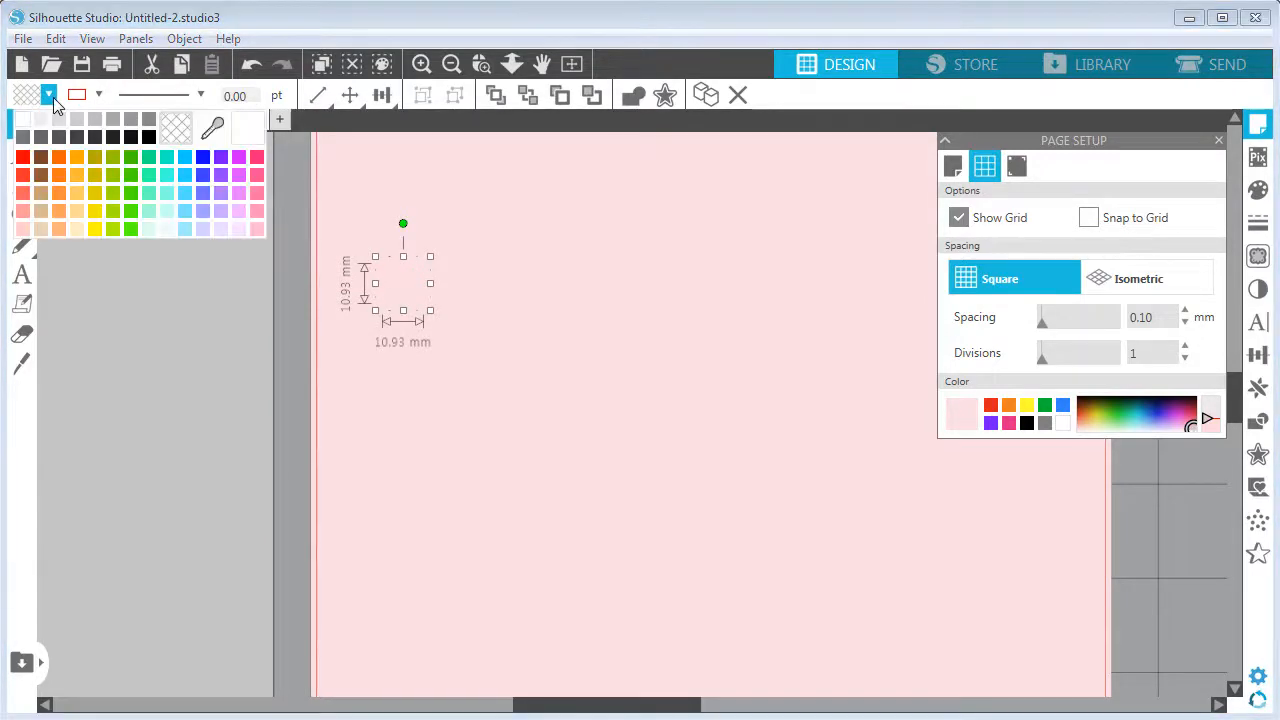
left_click(257, 192)
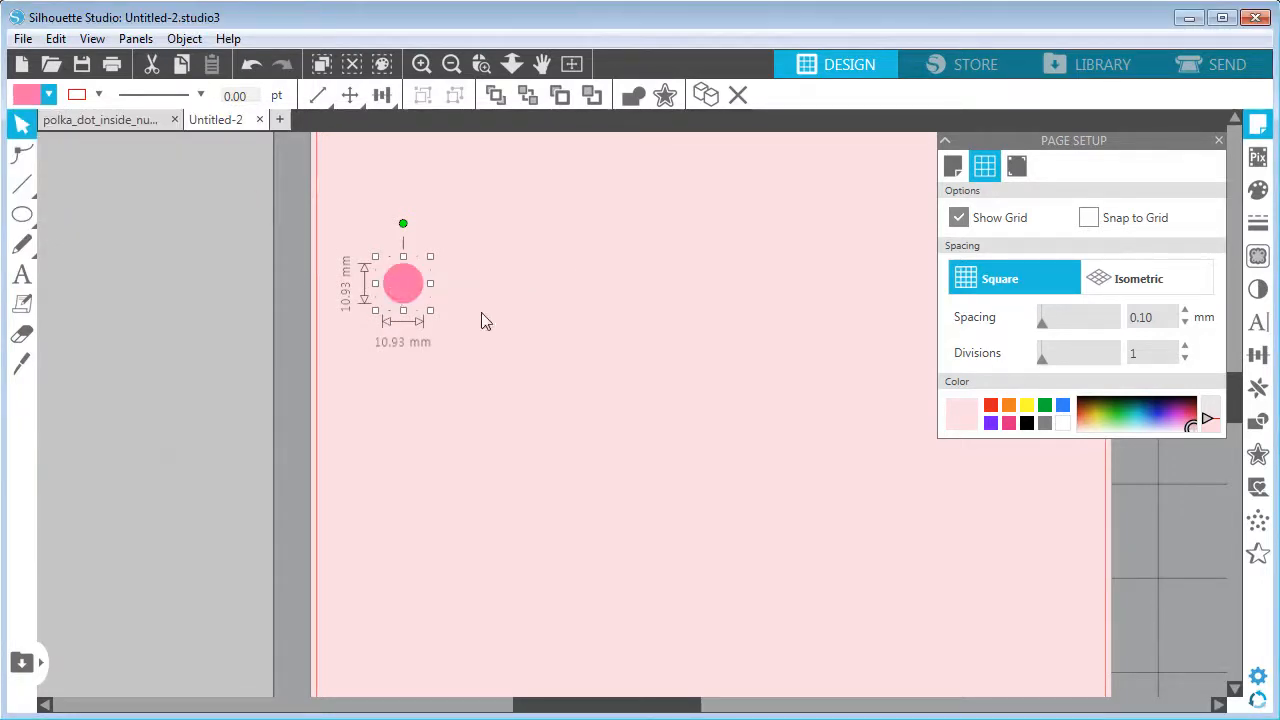
Try duplicating the pink circle diagonally below the original, and delete the copy.
left_click(705, 95)
left_click_drag(414, 290, 450, 336)
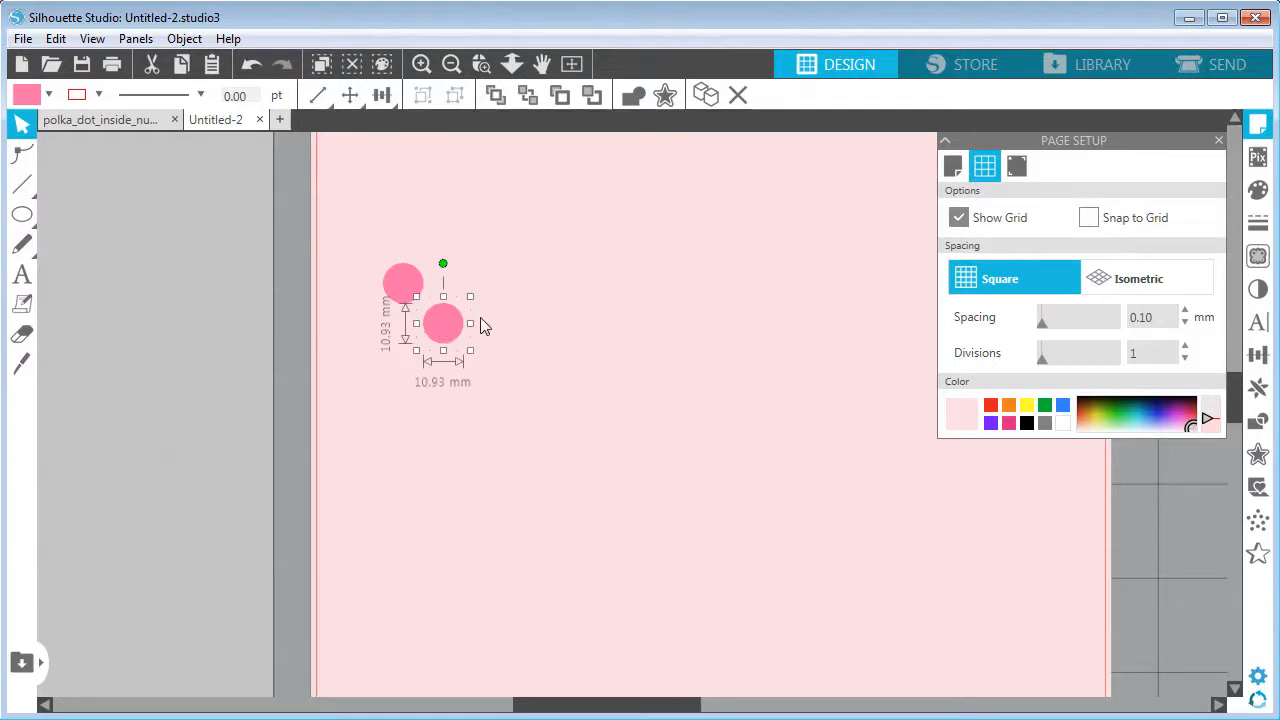
key("Delete")
left_click(414, 302)
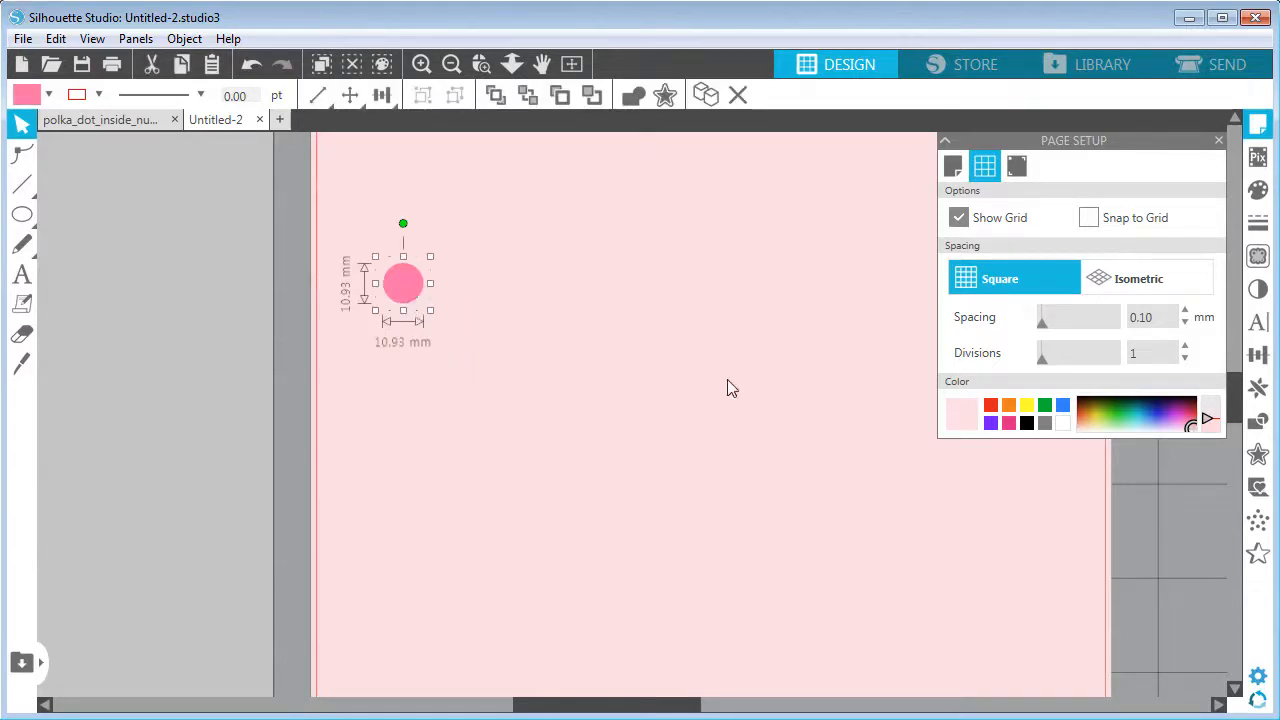
Try the basic Replicate option that duplicates the circle to its right, and delete the copy.
left_click(1256, 394)
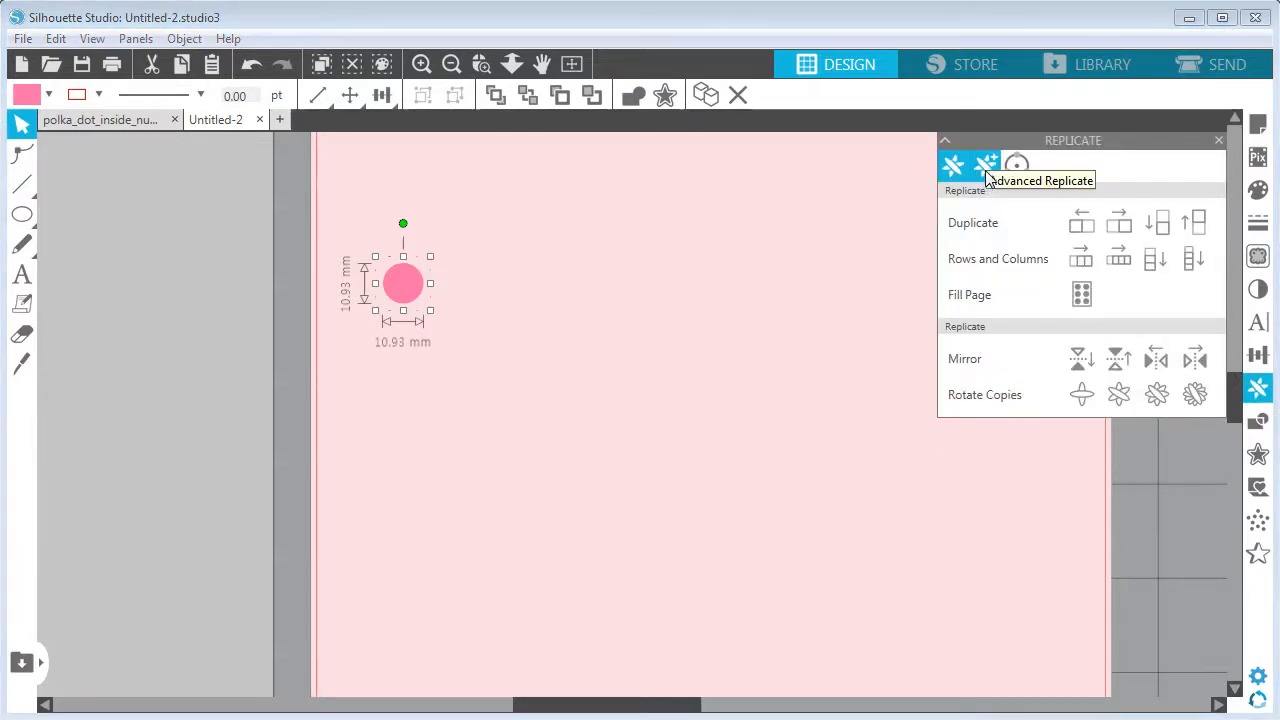
left_click(1123, 223)
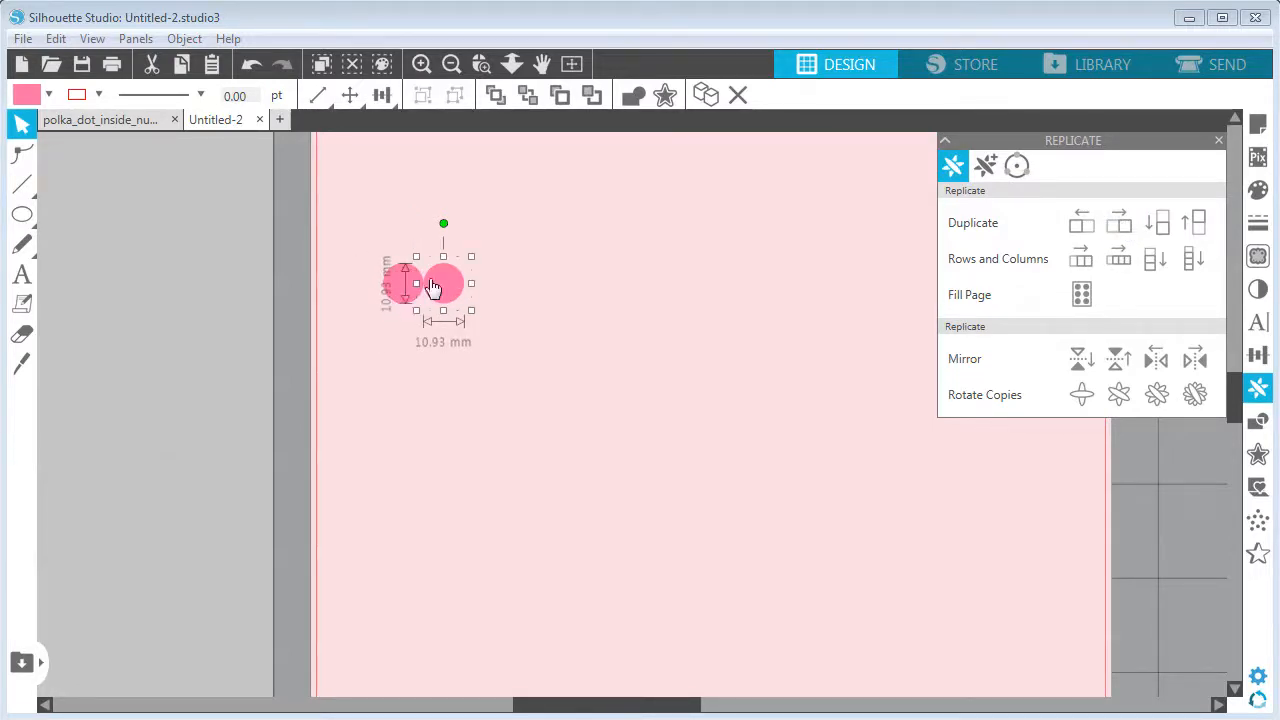
key("Delete")
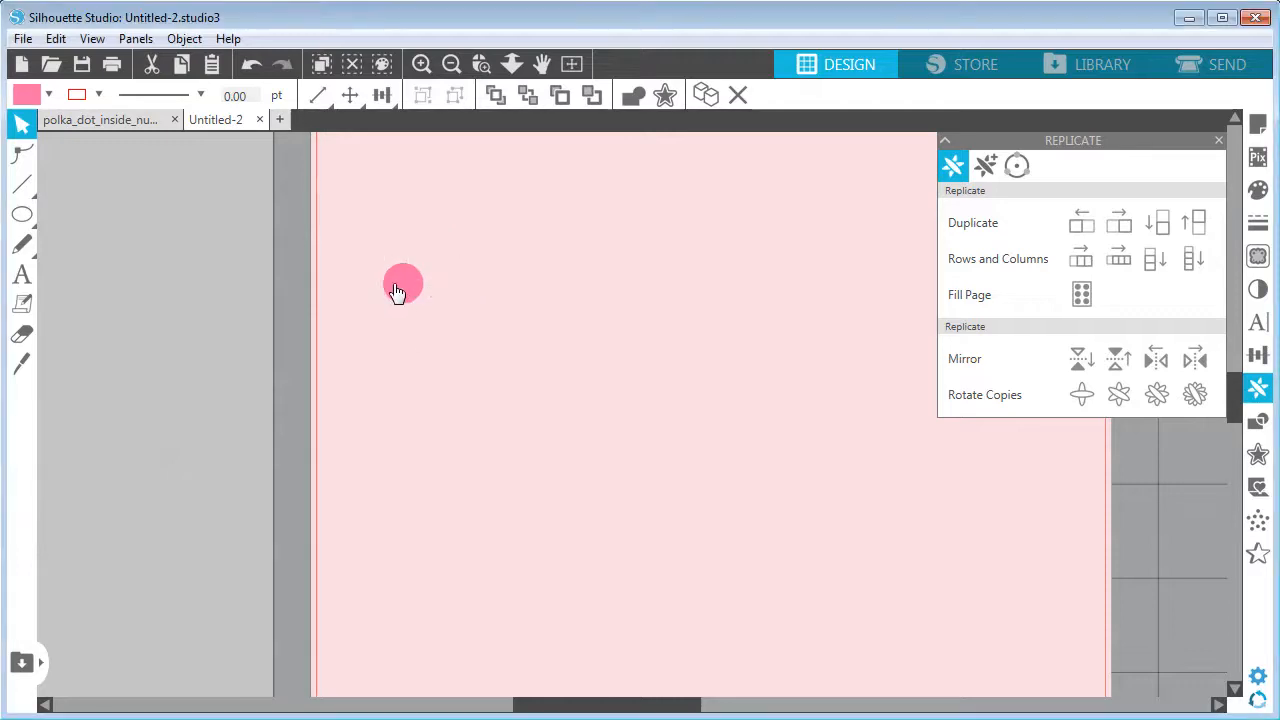
left_click(396, 291)
Replicate the pink circle repeatedly with Advanced Replicate at a 15 mm X offset to make a row of ten circles.
left_click(985, 166)
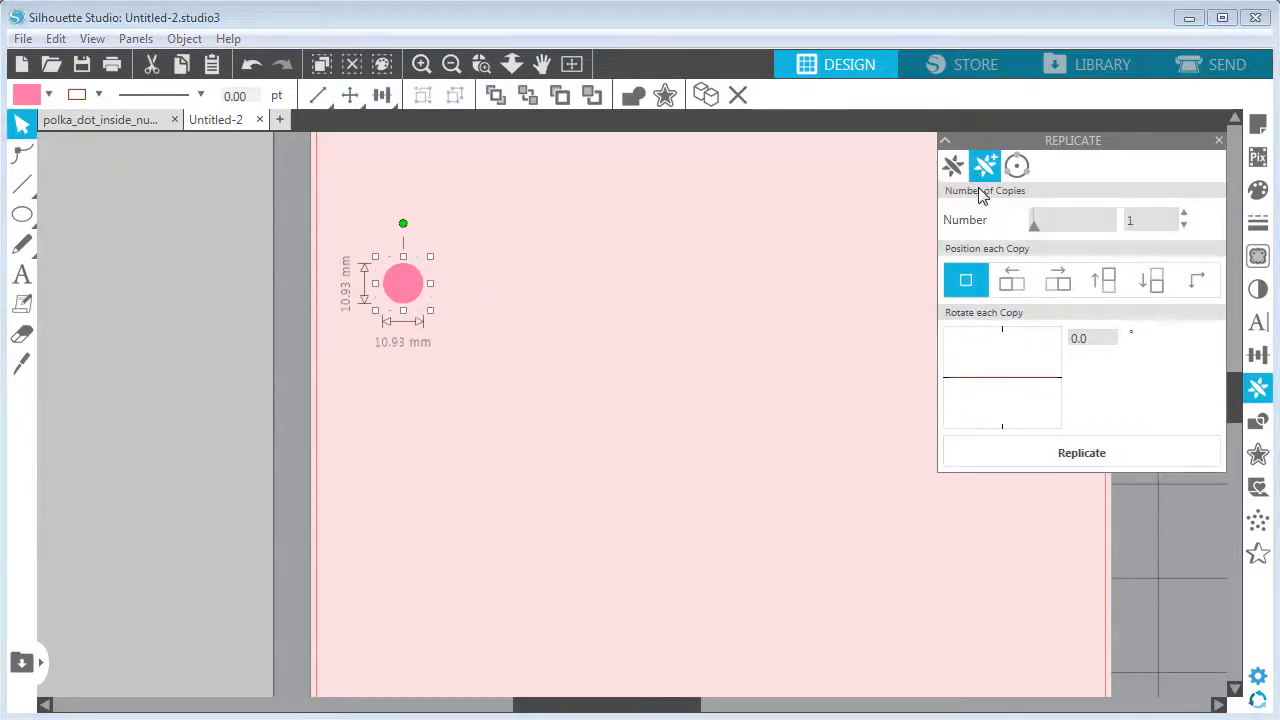
left_click(1192, 283)
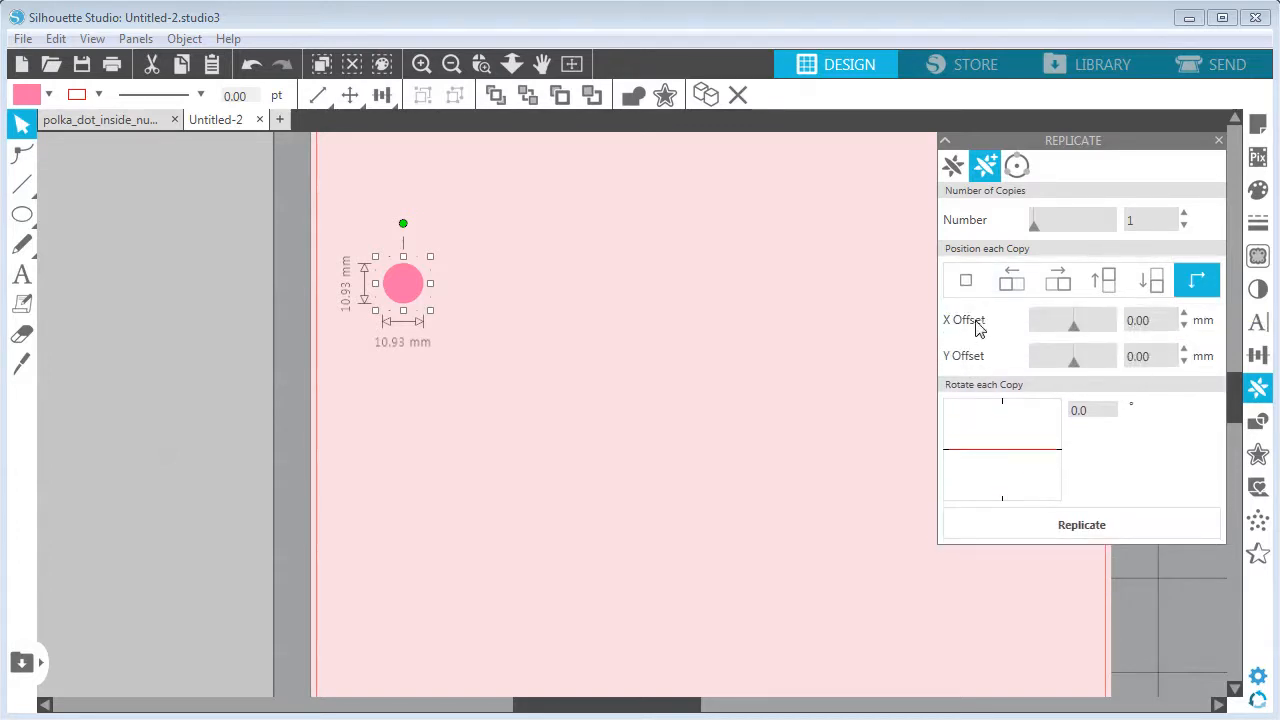
double_click(1145, 320)
type("15")
left_click(1041, 519)
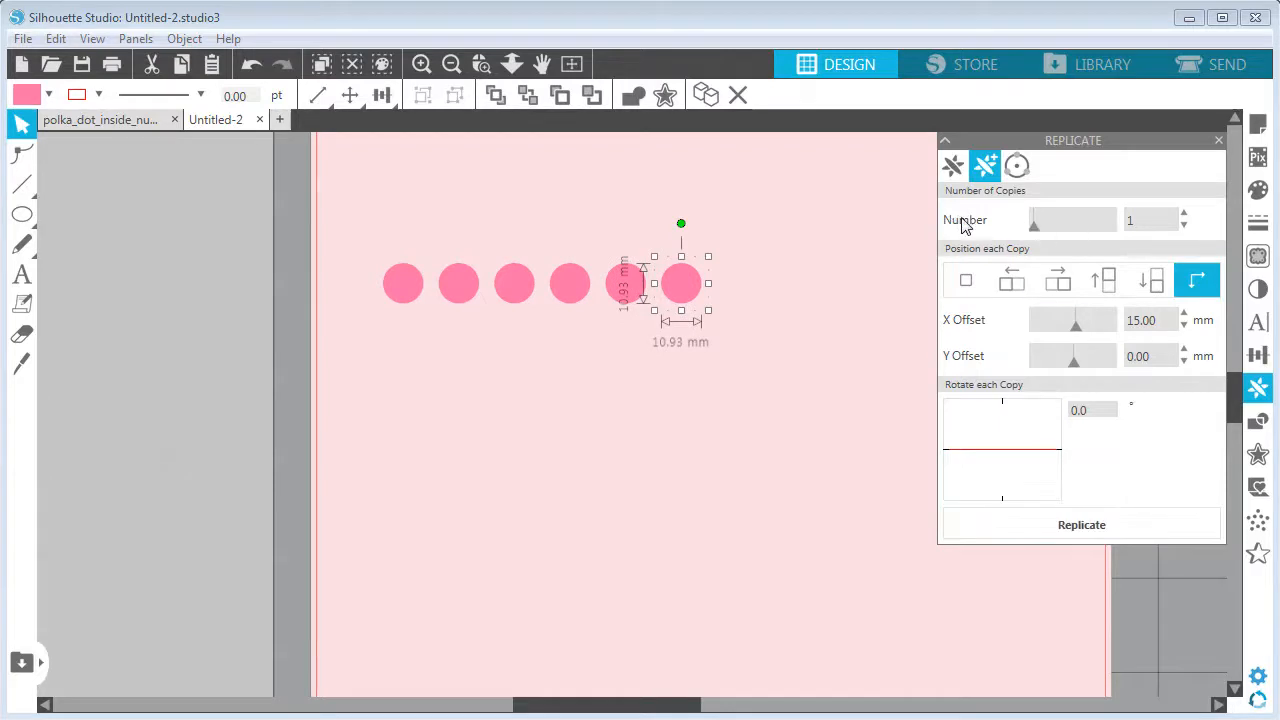
left_click(1034, 516)
left_click(1034, 516)
left_click(1034, 516)
left_click(1034, 516)
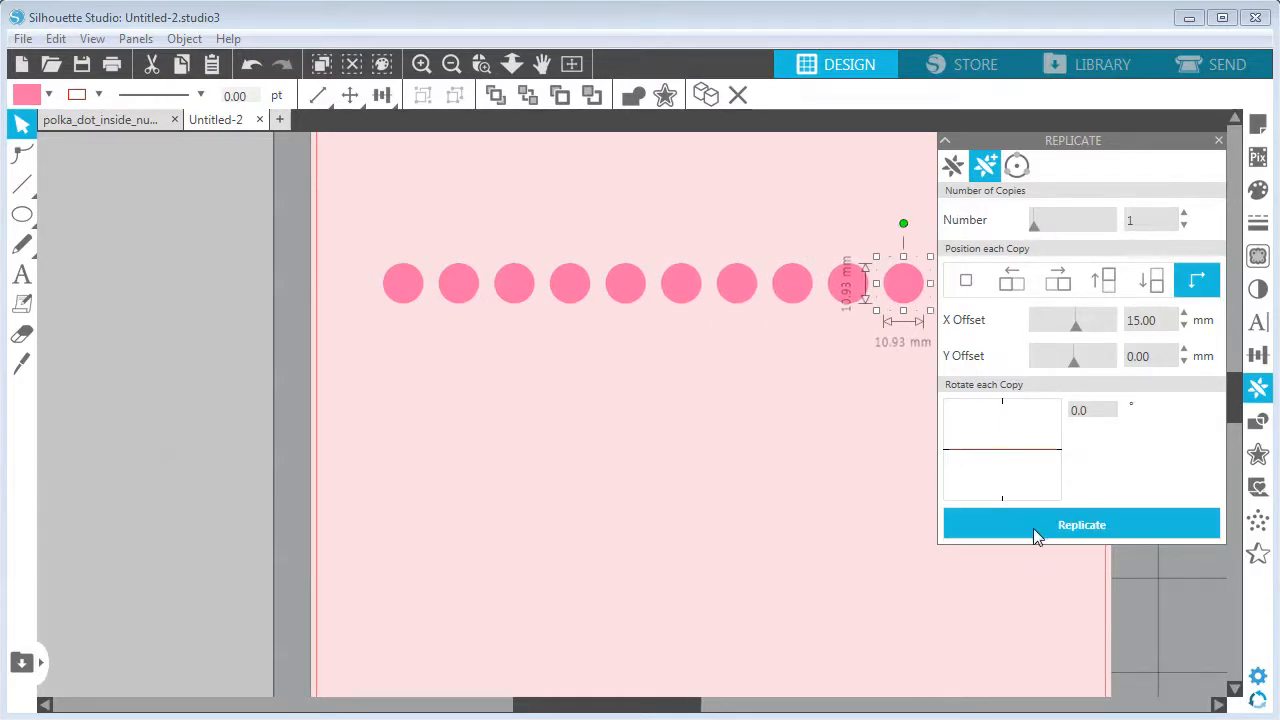
left_click(736, 354)
Replicate the whole row downward five times with an X offset of 0 and a Y offset of 20 mm.
key("space")
left_click_drag(769, 397, 740, 338)
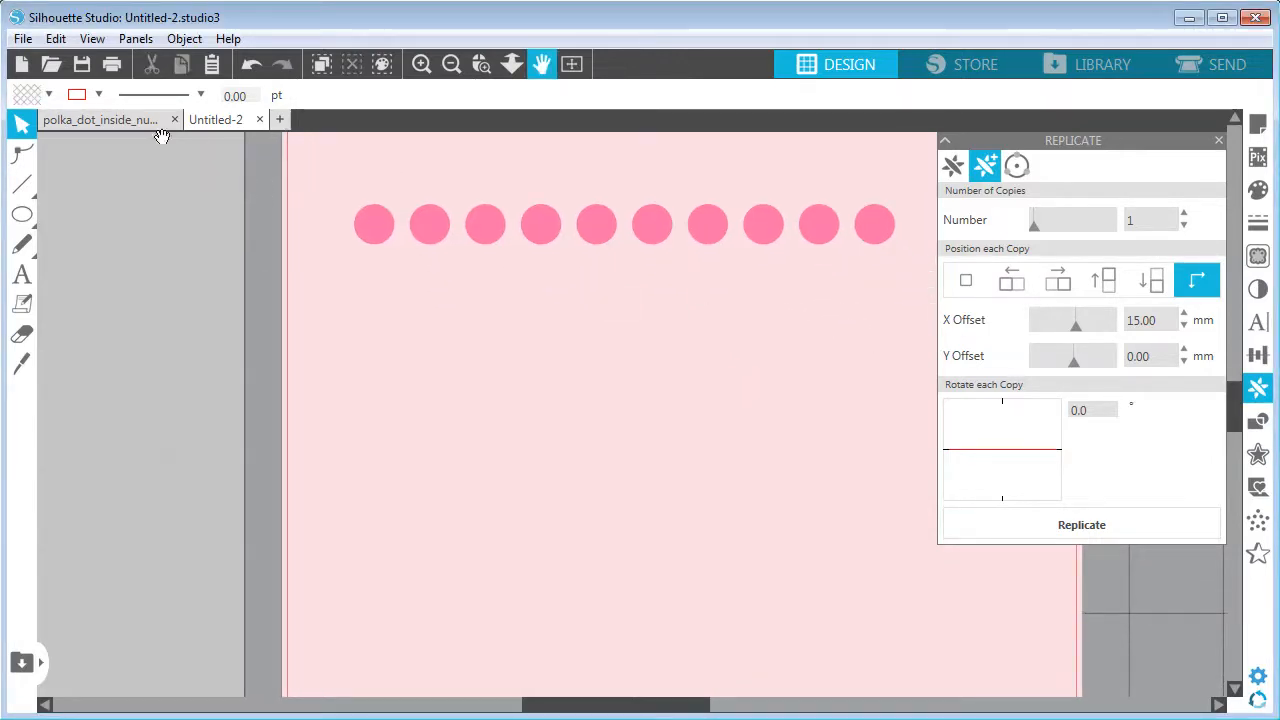
left_click_drag(323, 167, 886, 292)
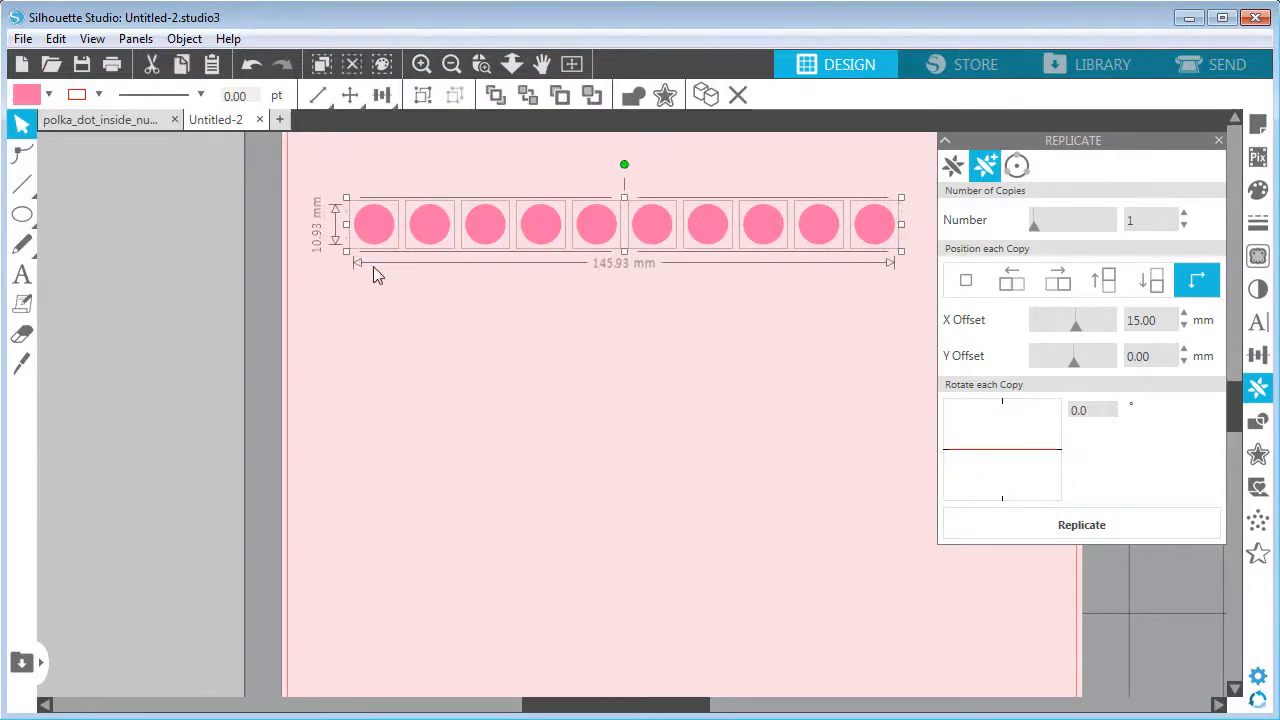
left_click_drag(1155, 320, 1100, 324)
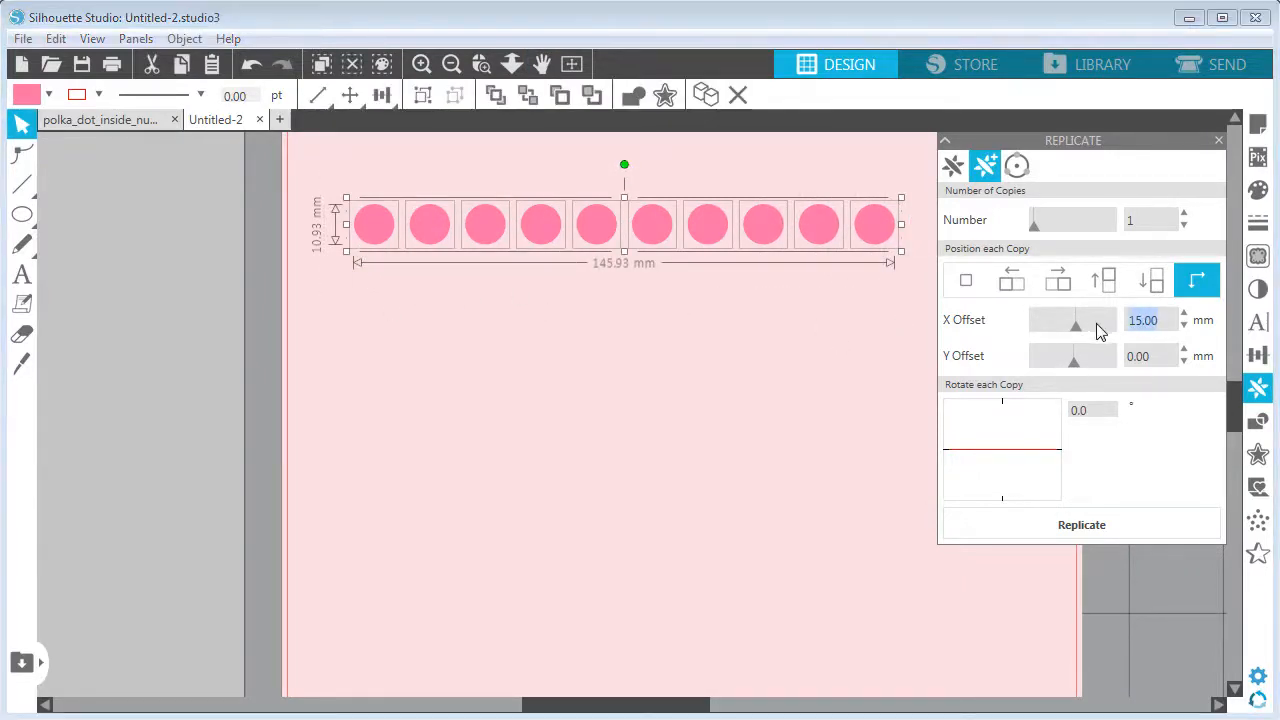
type("0")
left_click_drag(1158, 356, 1104, 366)
type("20")
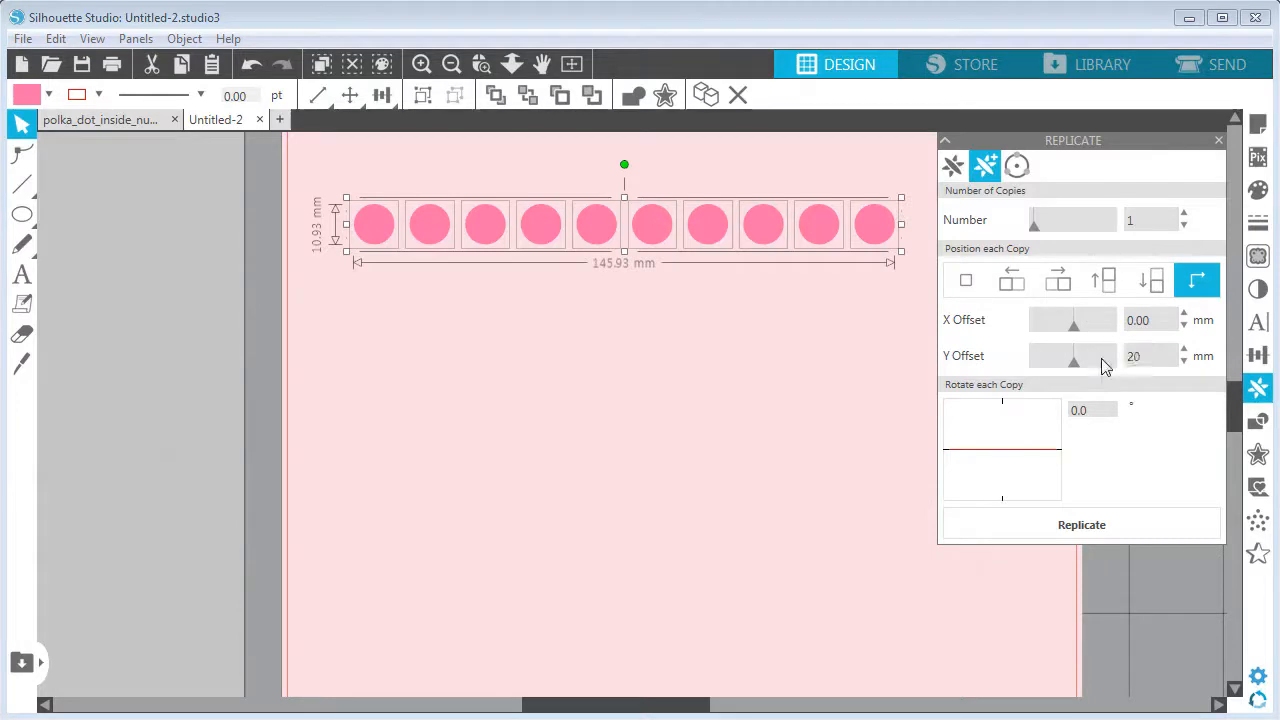
left_click(1040, 522)
left_click(1040, 520)
left_click(1040, 520)
left_click(1040, 520)
left_click(1040, 520)
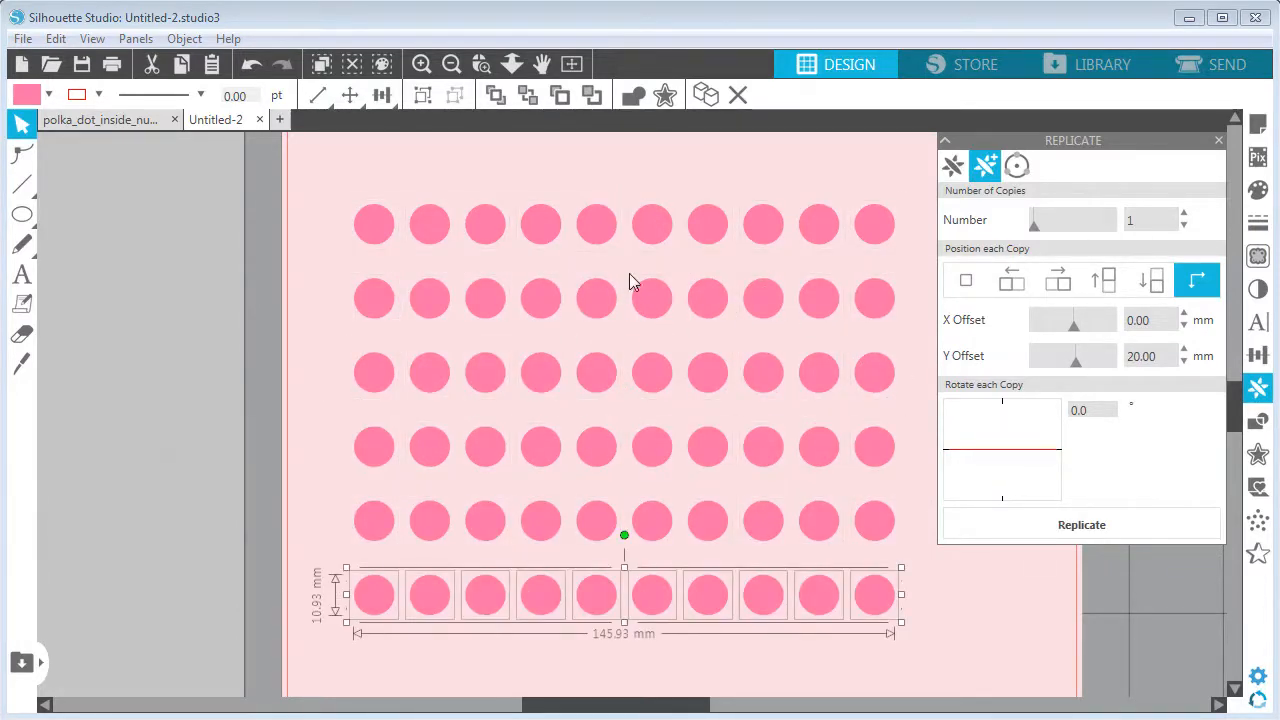
left_click(1220, 141)
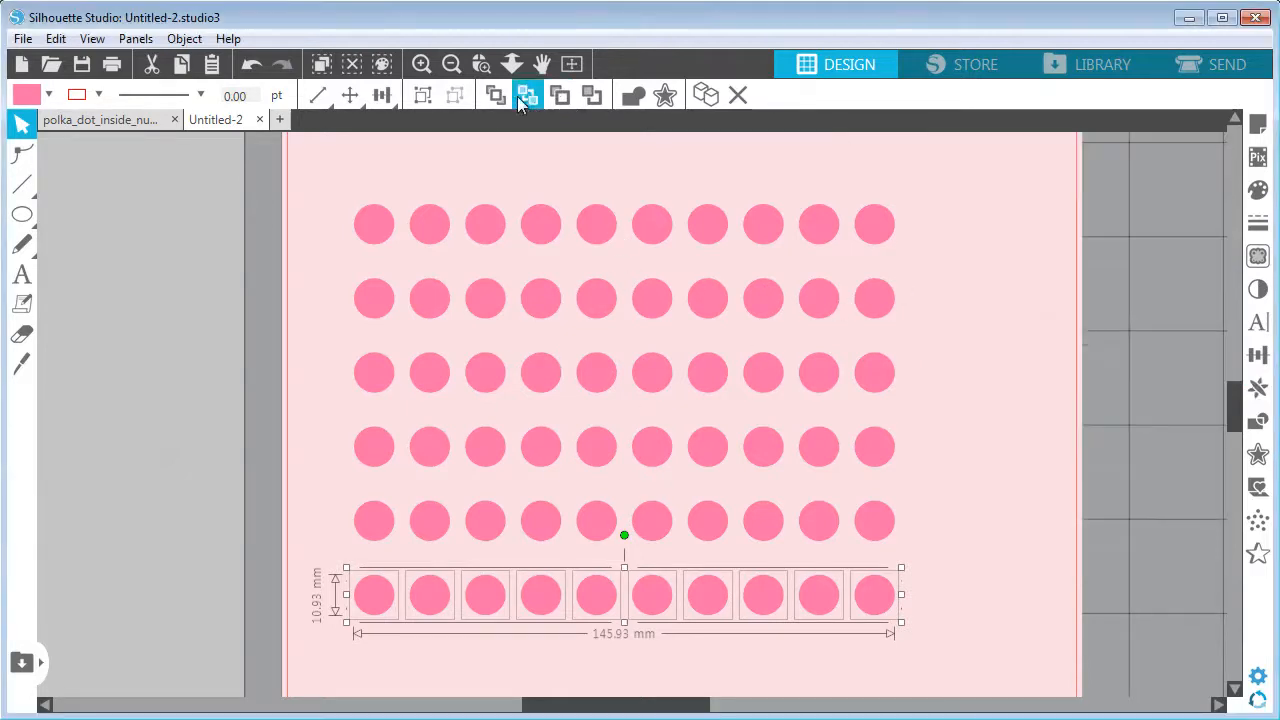
Duplicate all six rows of circles and place the copy staggered in the gaps between the original rows.
left_click(451, 63)
left_click(846, 377)
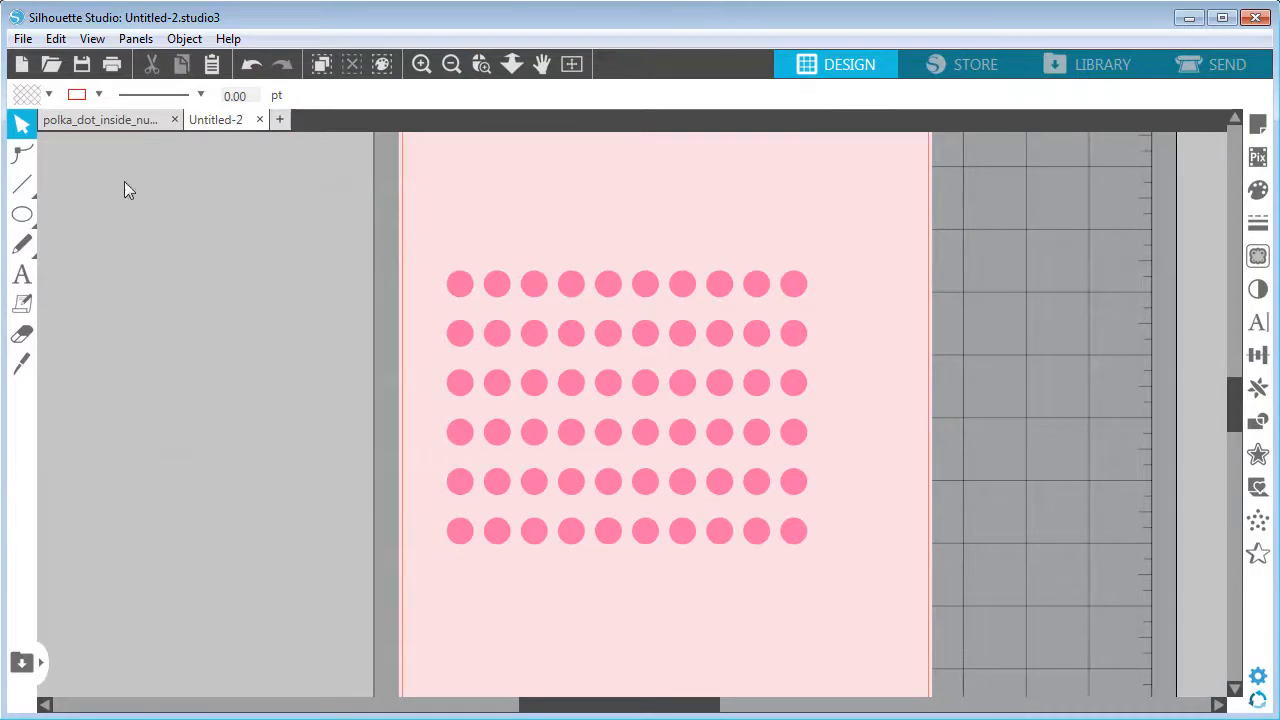
left_click_drag(421, 247, 832, 550)
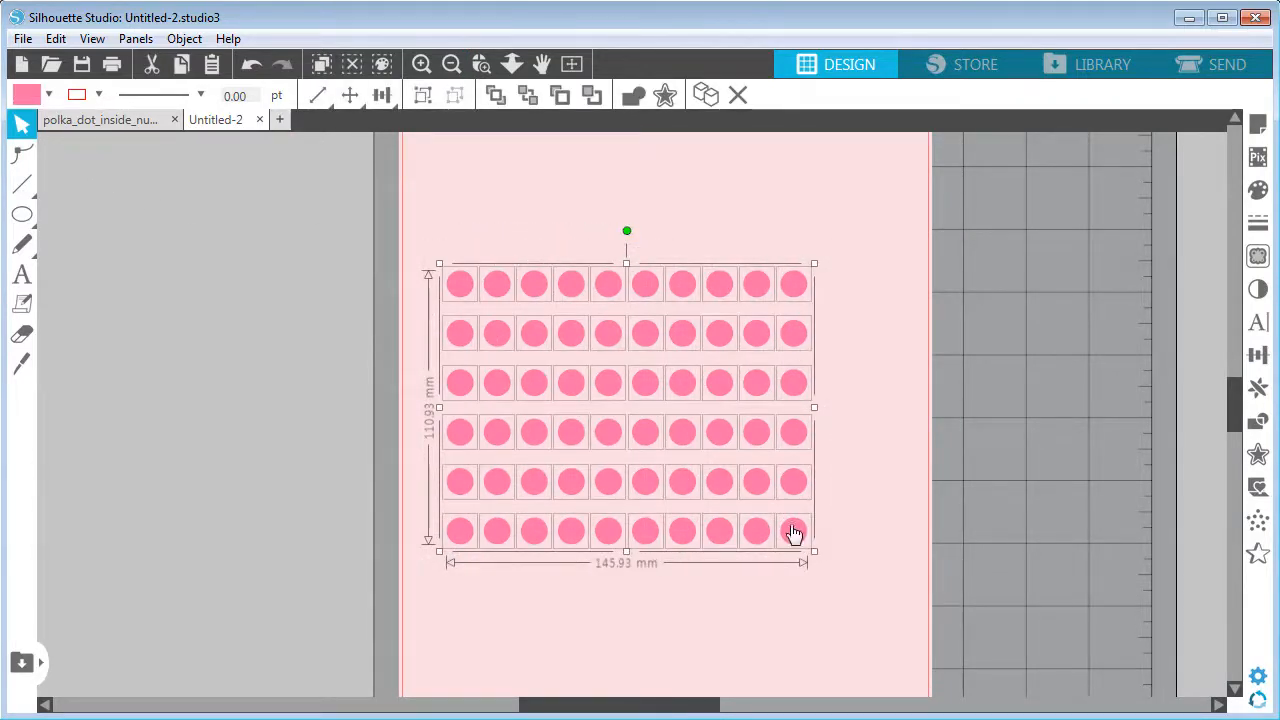
left_click(705, 100)
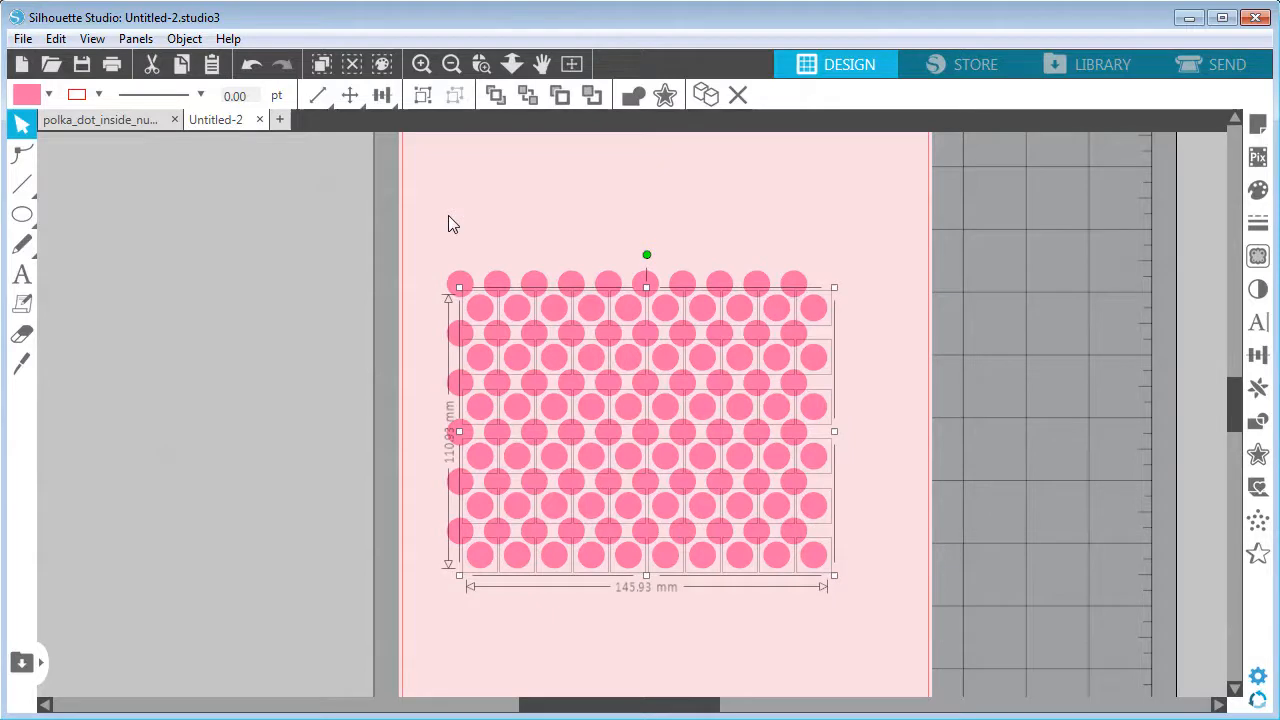
Fill the staggered copy of the circle rows with light purple and deselect it.
left_click(49, 95)
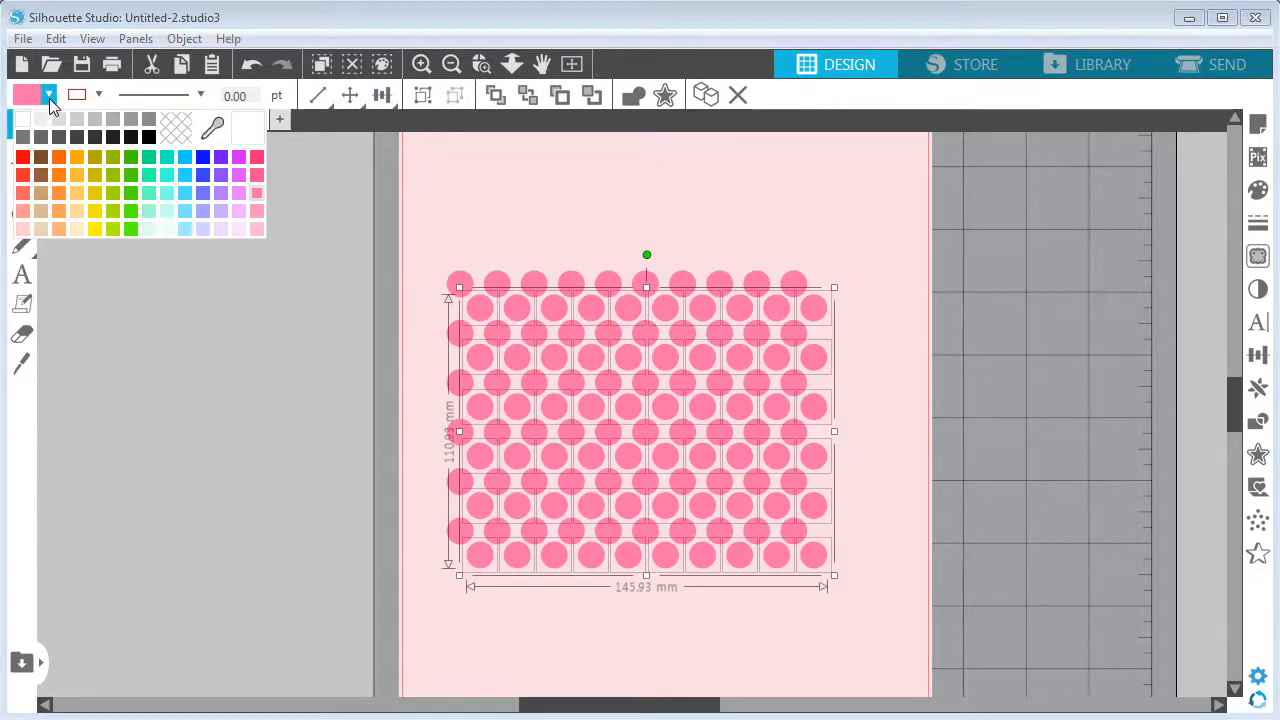
left_click(220, 191)
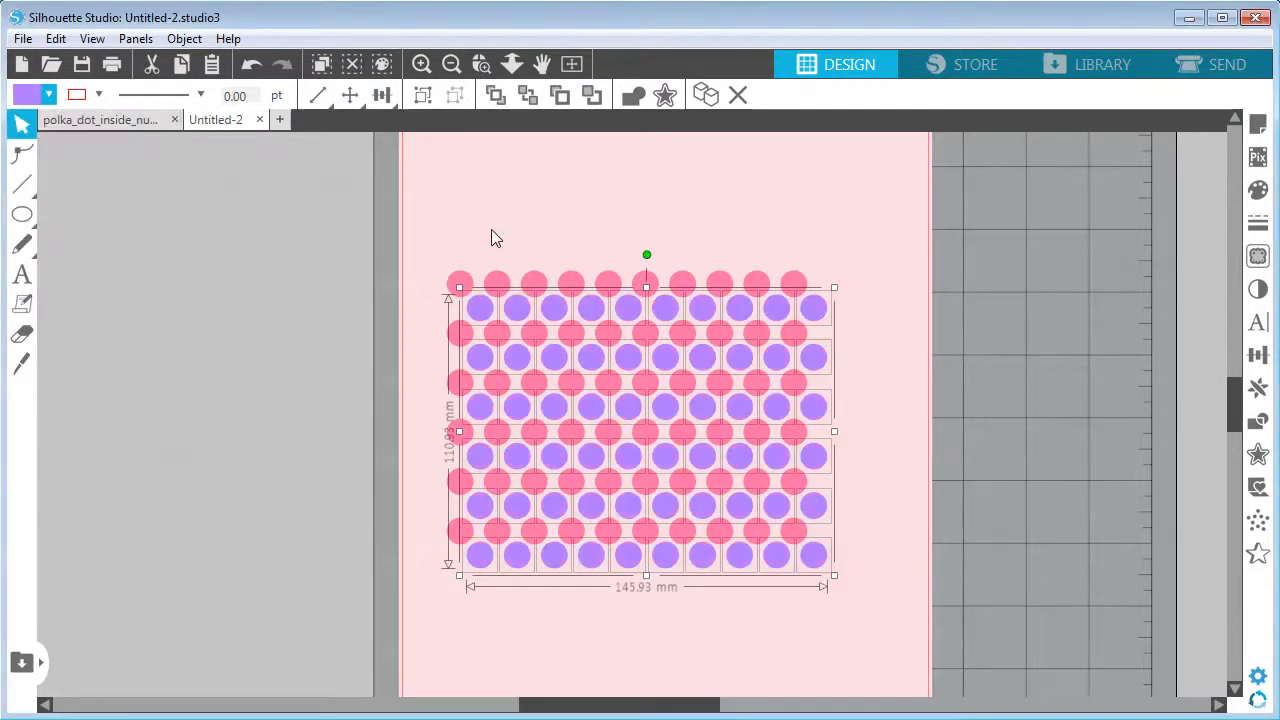
left_click(491, 229)
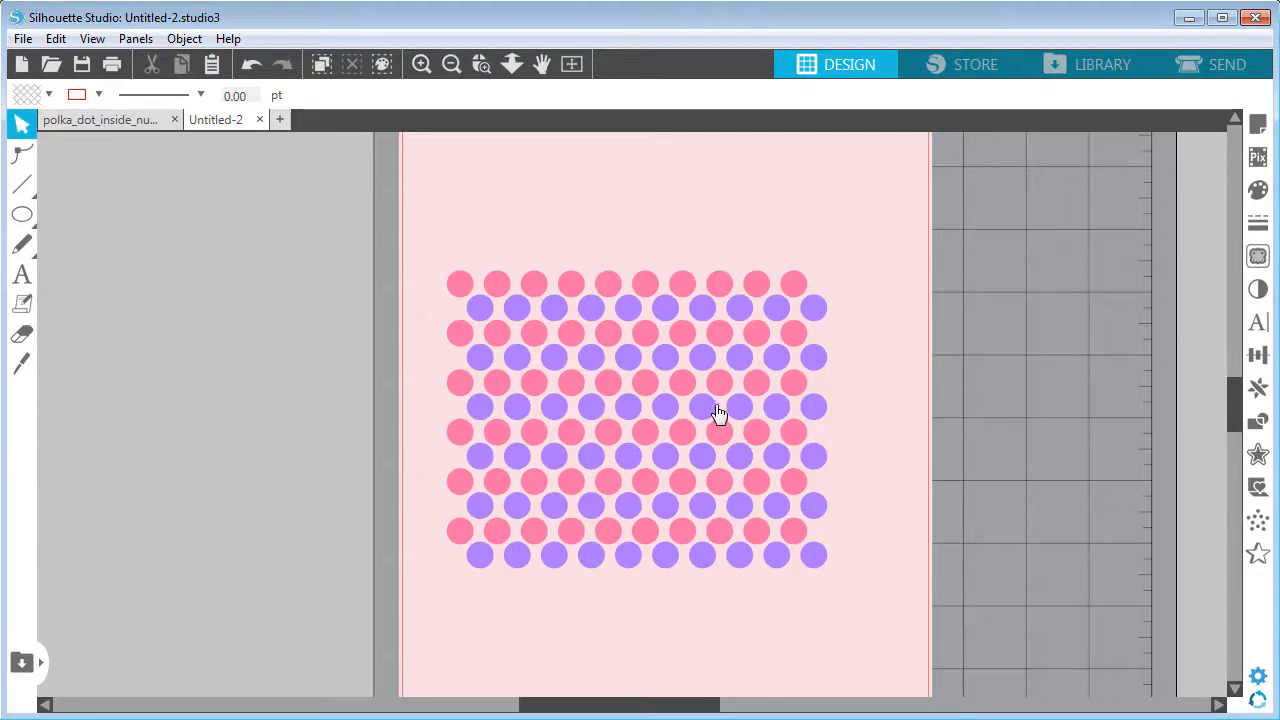
Add the text "4" in the empty area beside the page and set its font to archive.
key("space")
left_click_drag(857, 377, 880, 374)
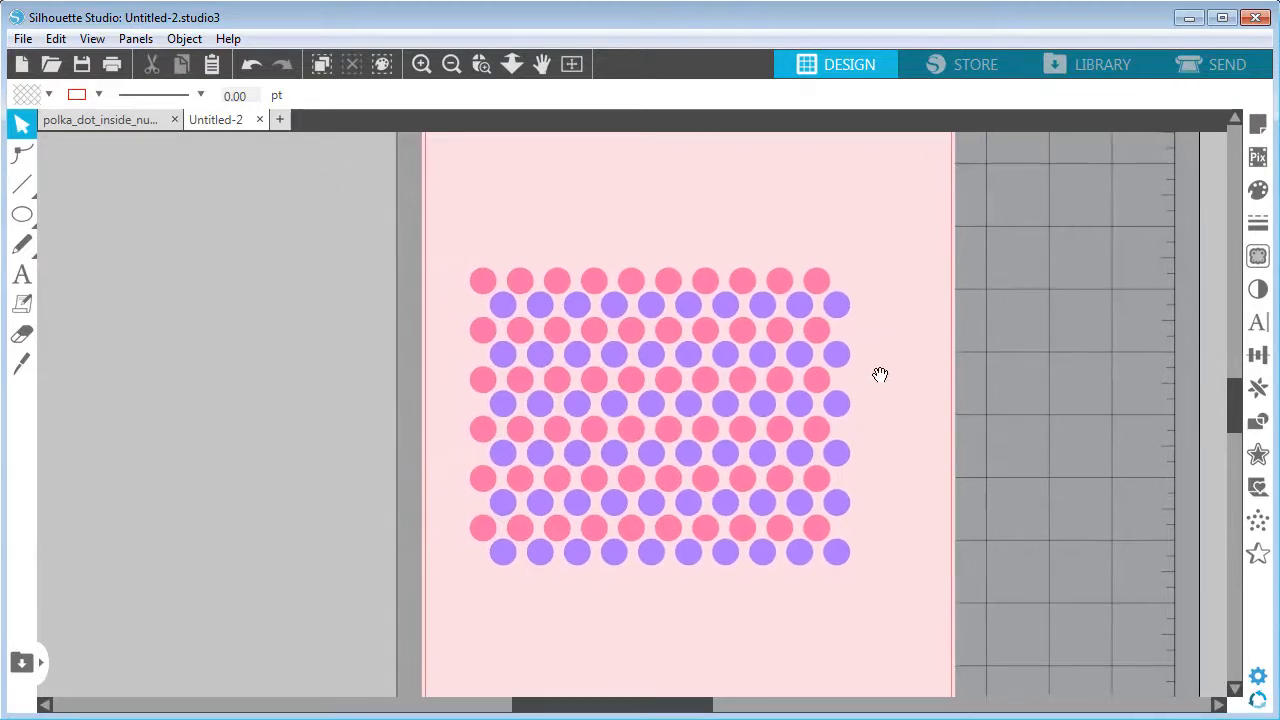
left_click(27, 283)
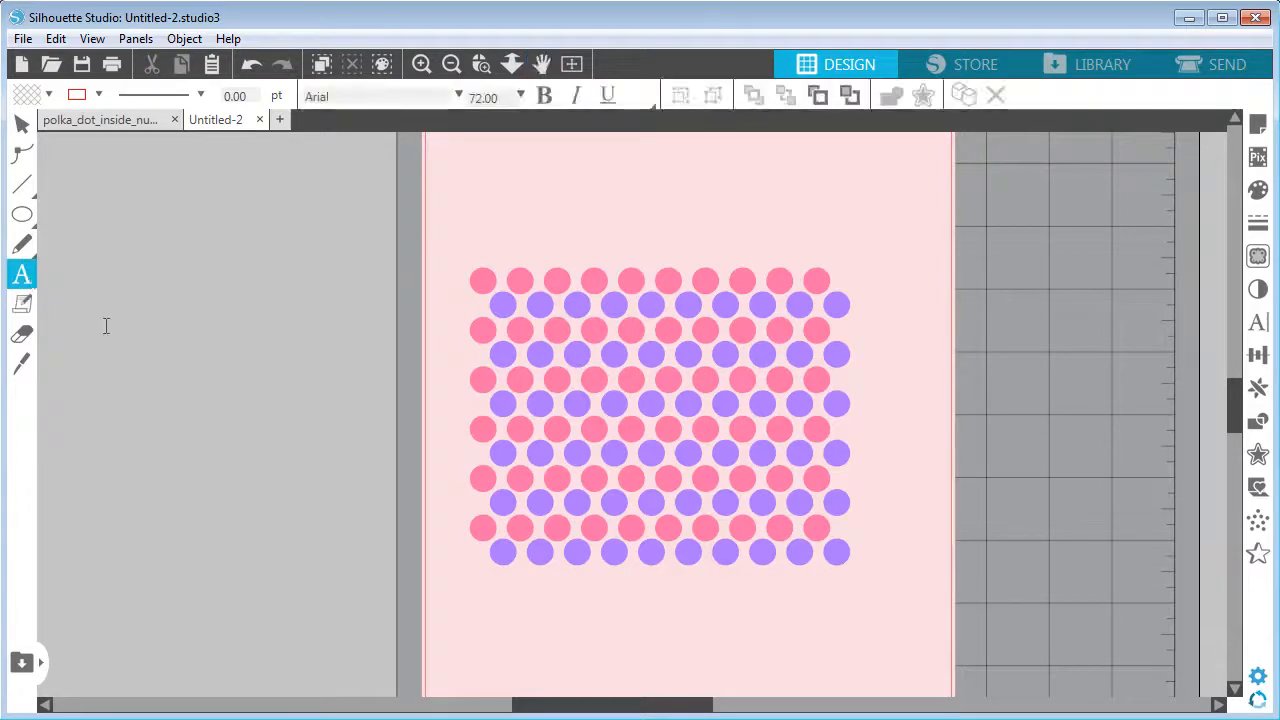
left_click(256, 420)
type("4")
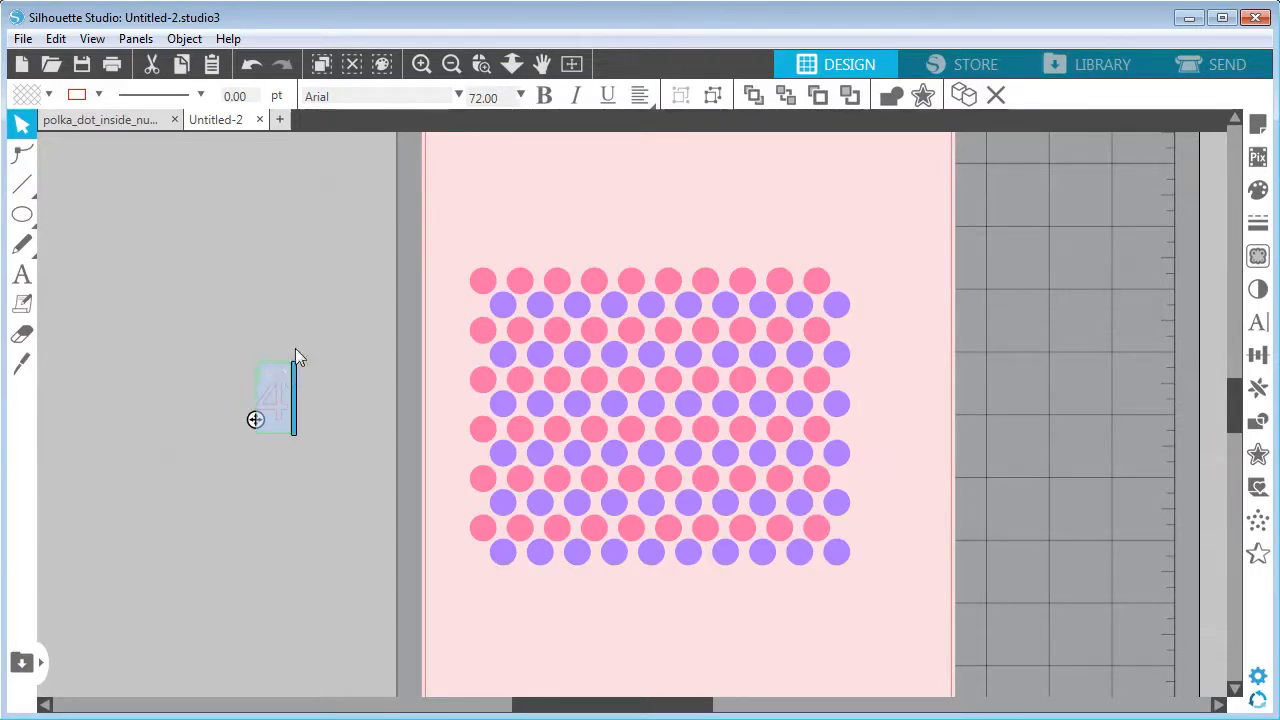
left_click(343, 96)
type("archive")
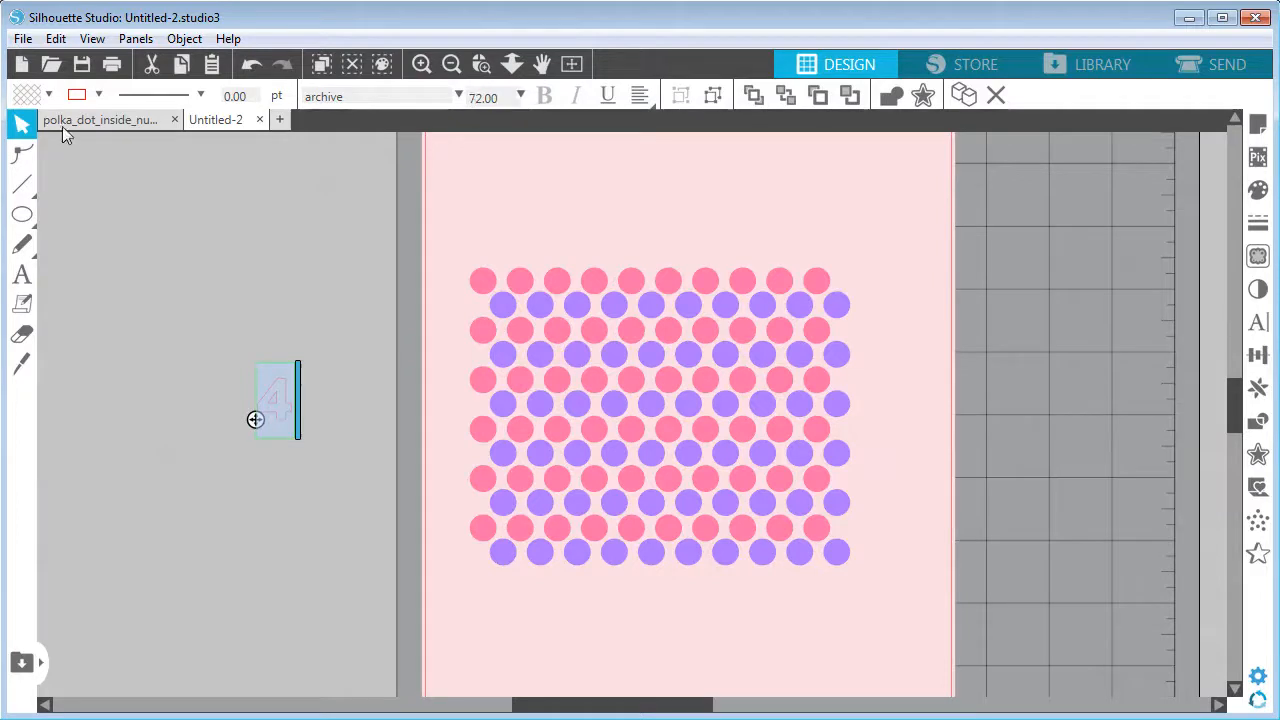
Enlarge the text 4 proportionally to about 68 mm wide and 135 mm high, keeping it beside the page.
left_click(232, 365)
left_click_drag(262, 402, 244, 326)
left_click(271, 354)
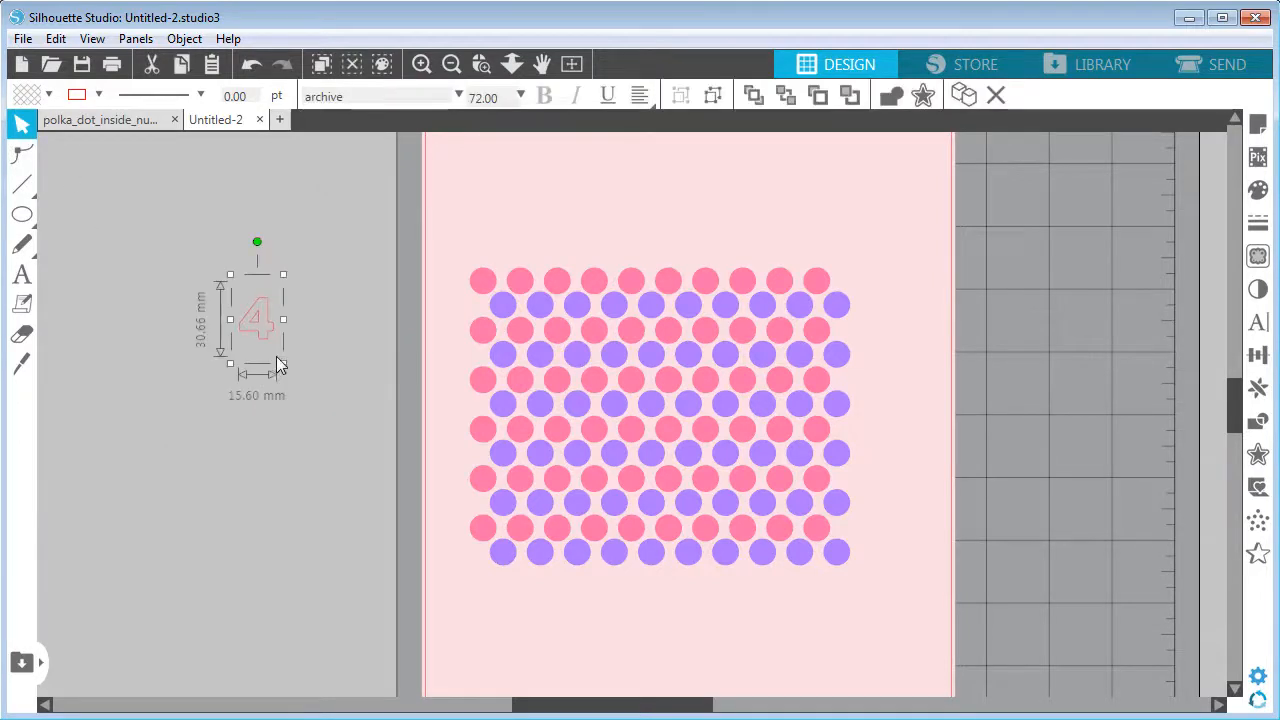
left_click_drag(283, 365, 414, 620)
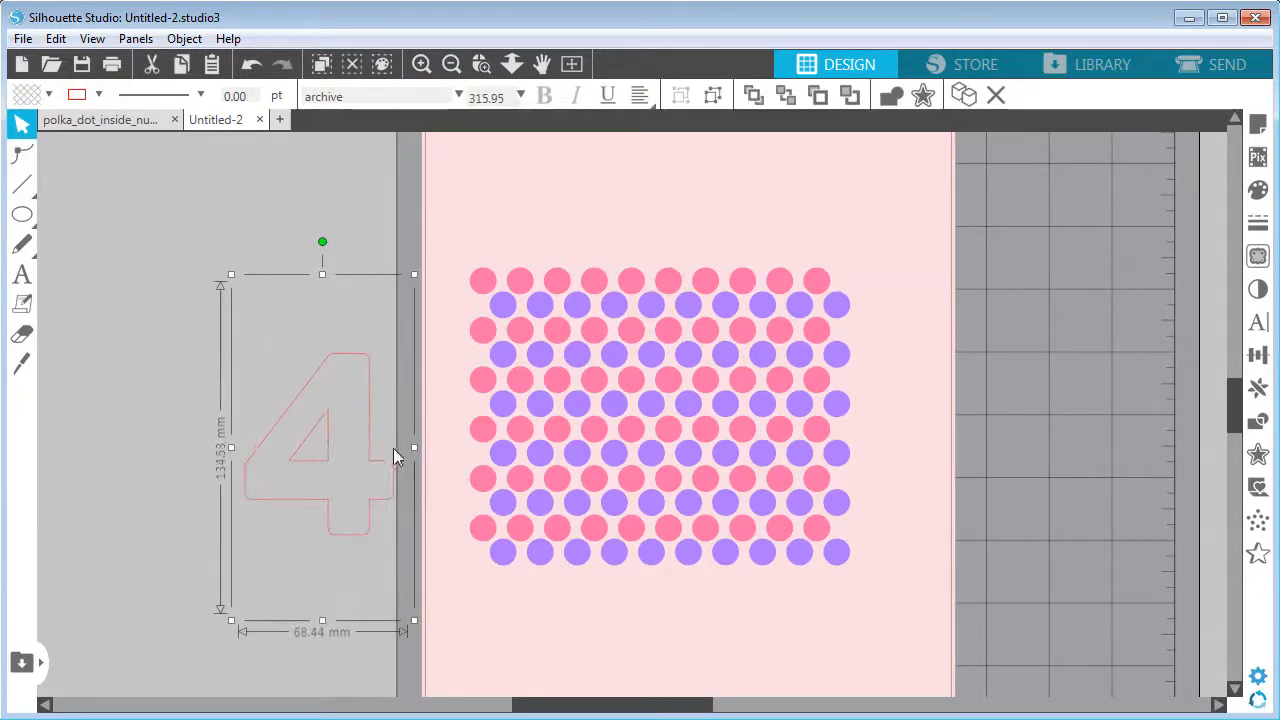
left_click_drag(381, 470, 352, 472)
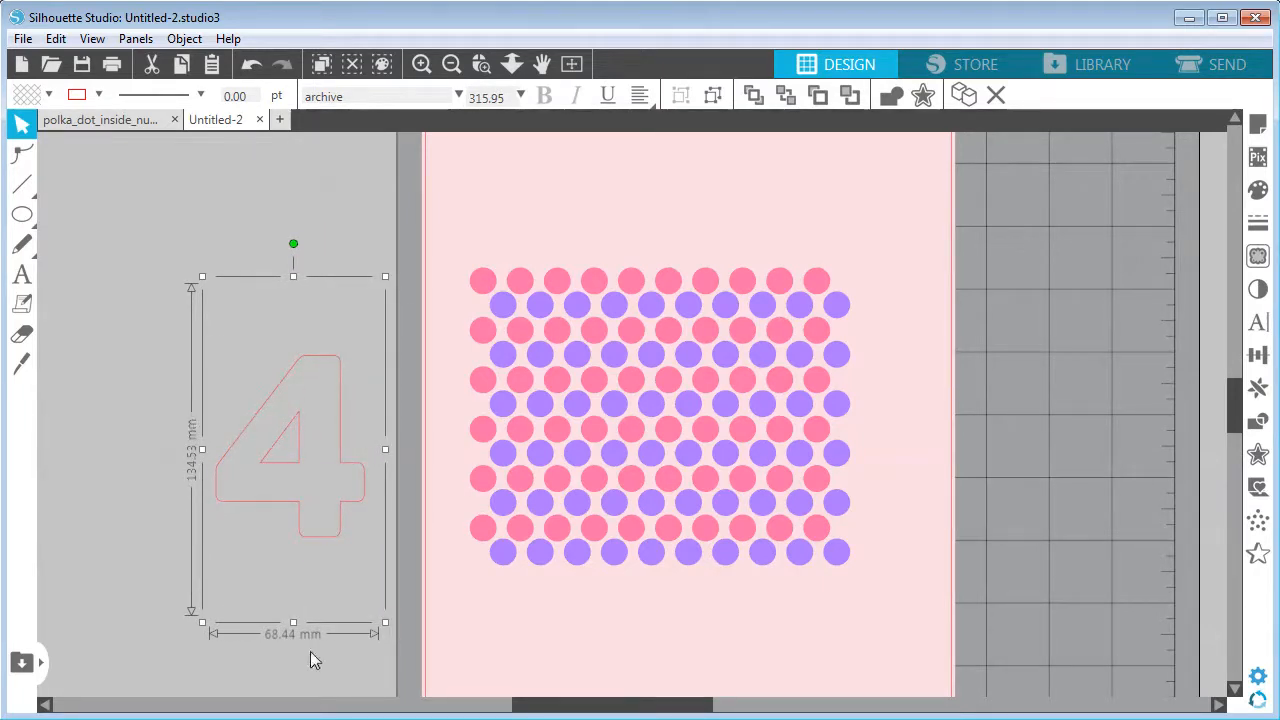
Try replacing the 4 with other characters in the editable text, and restore the 4.
left_click(307, 480)
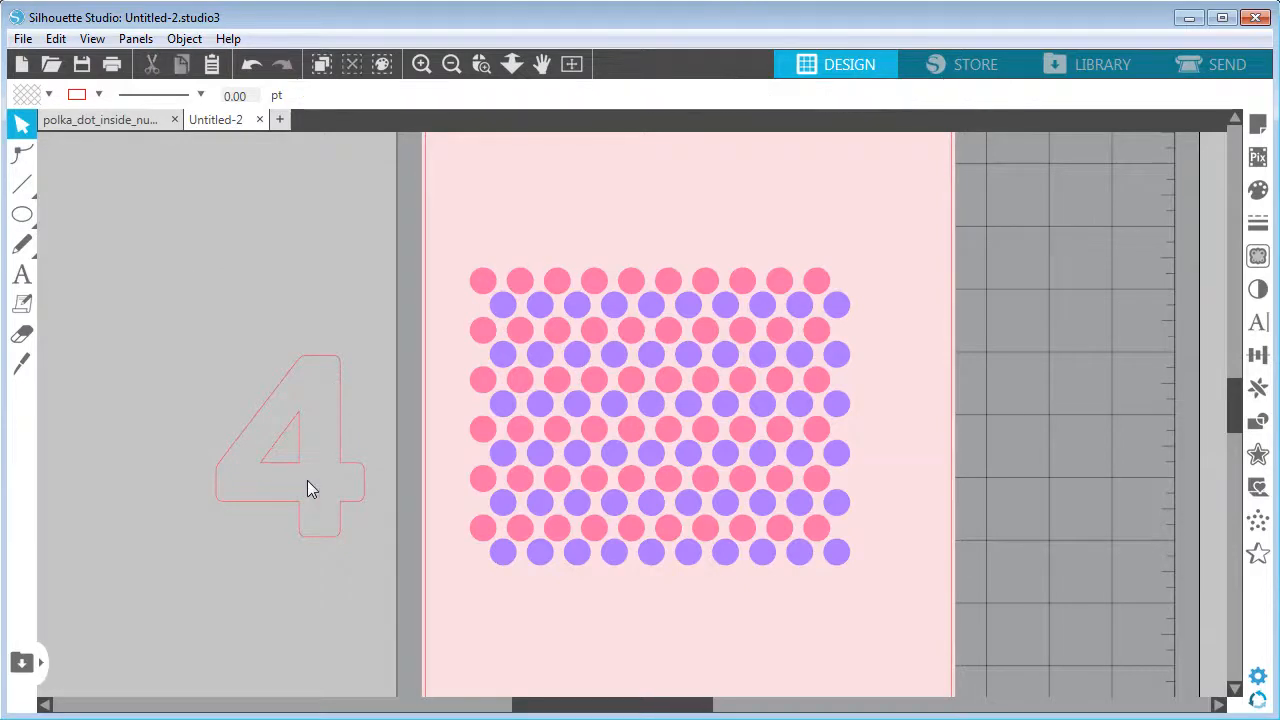
double_click(300, 466)
left_click_drag(331, 466, 254, 469)
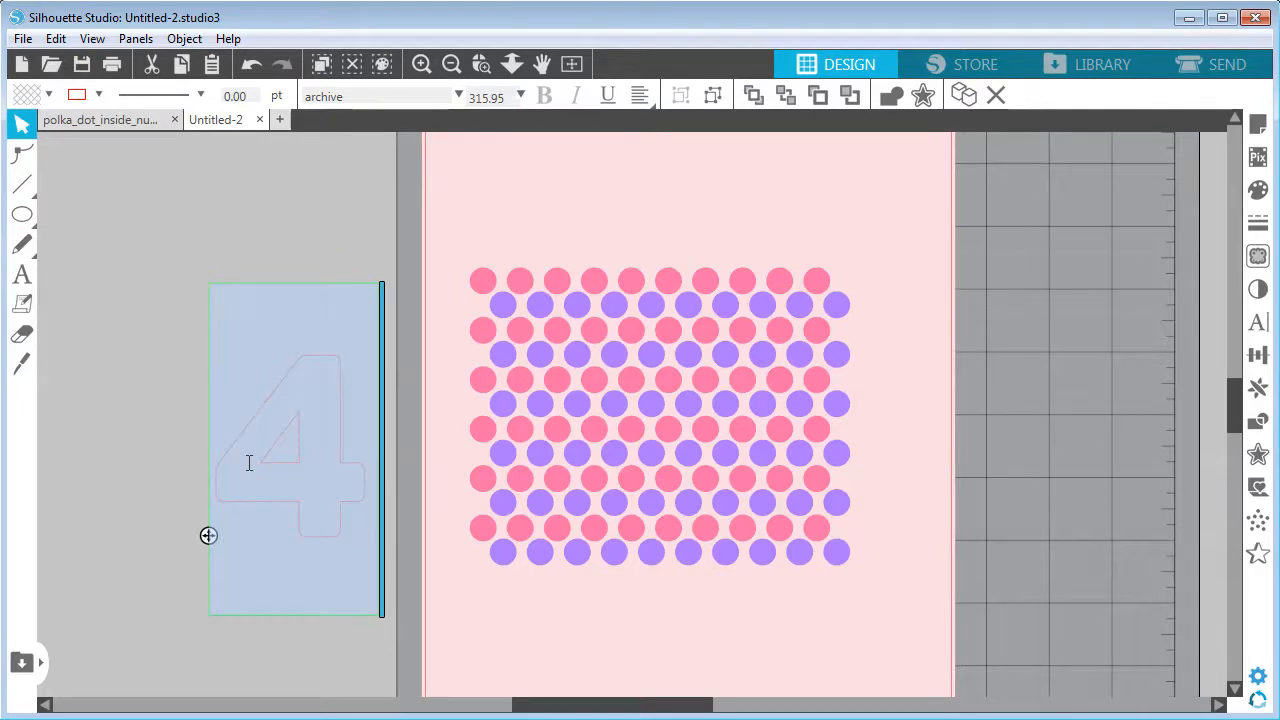
key("BackSpace")
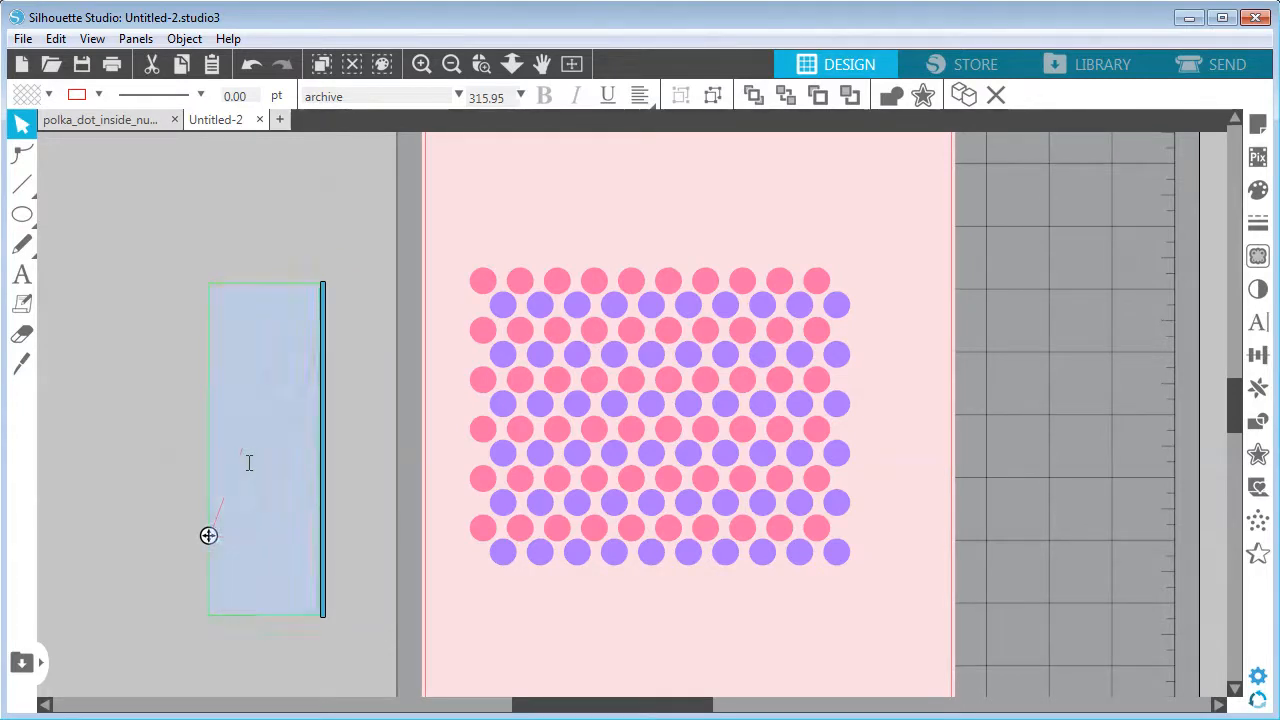
type("9")
key("BackSpace")
type(")")
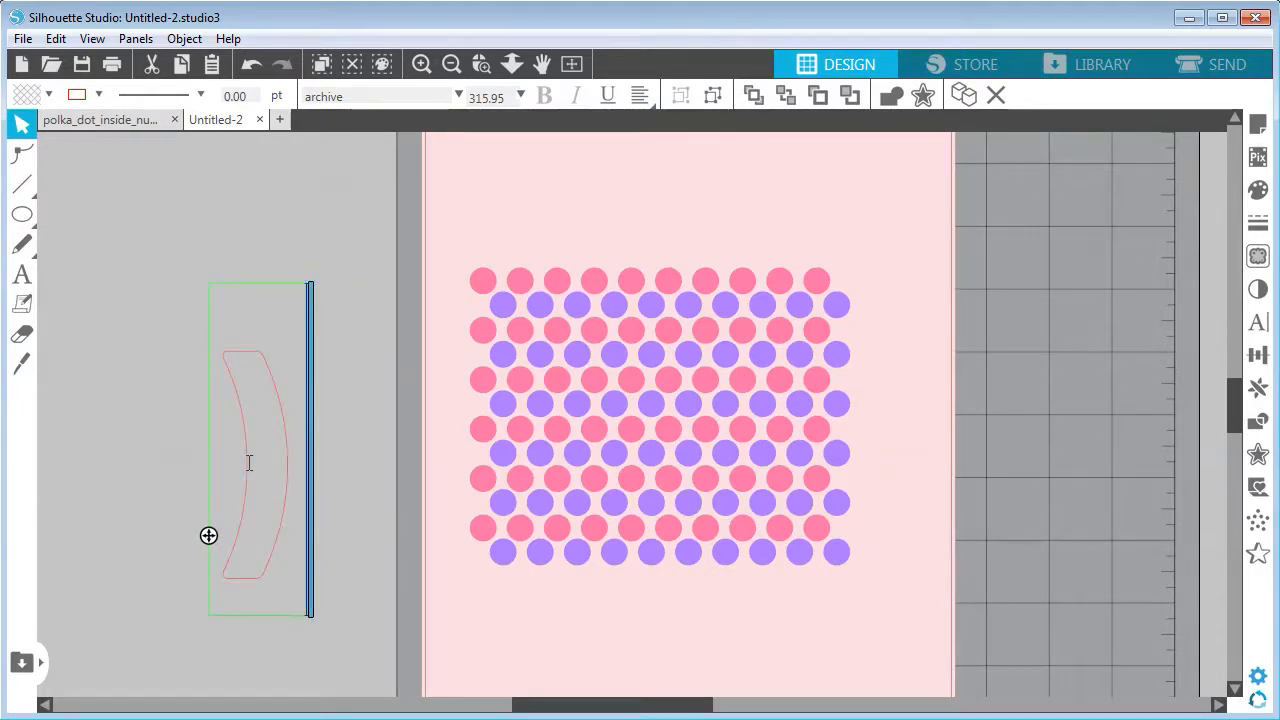
type(")")
key("BackSpace")
key("BackSpace")
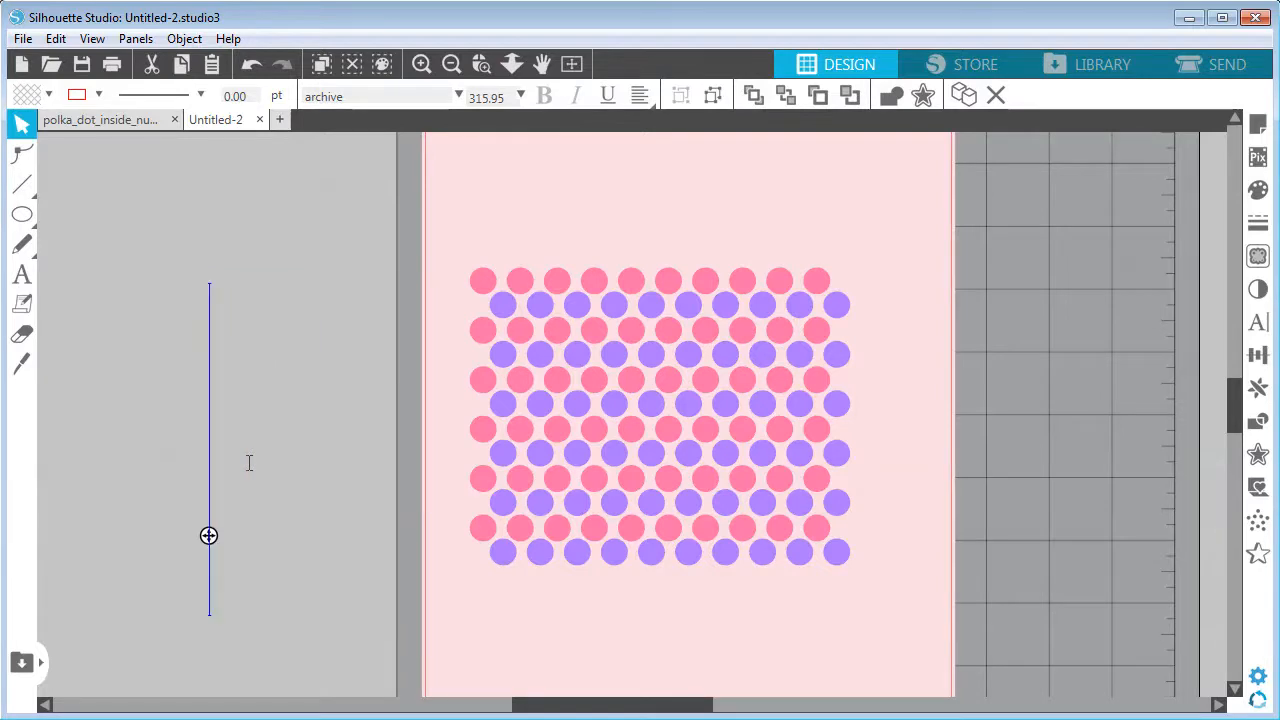
type("4")
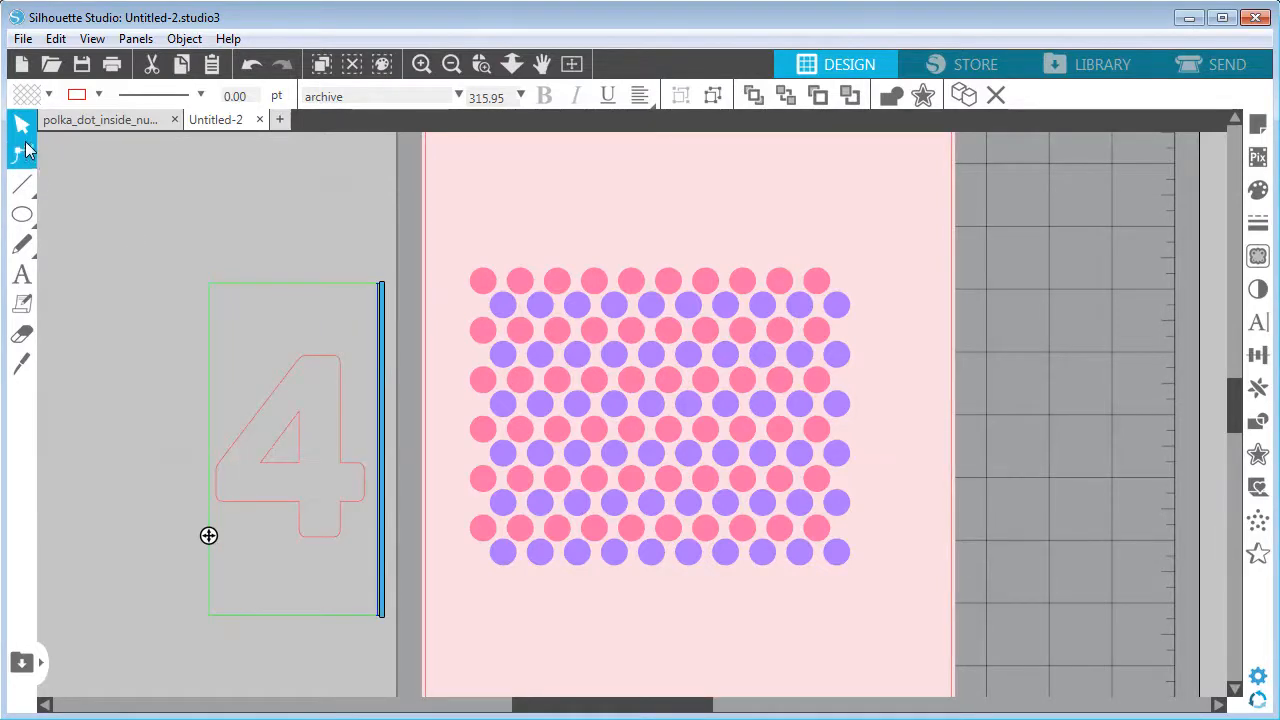
left_click(230, 236)
Convert the text 4 to a path.
left_click(323, 363)
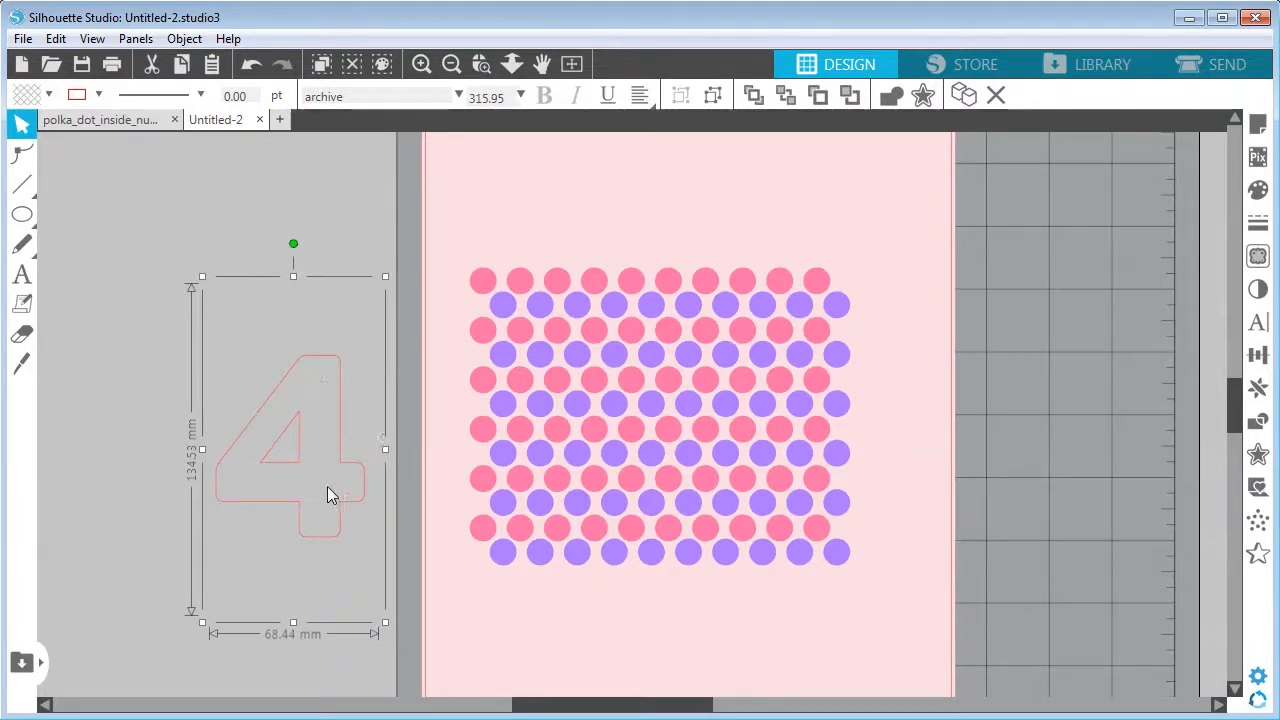
left_click(184, 39)
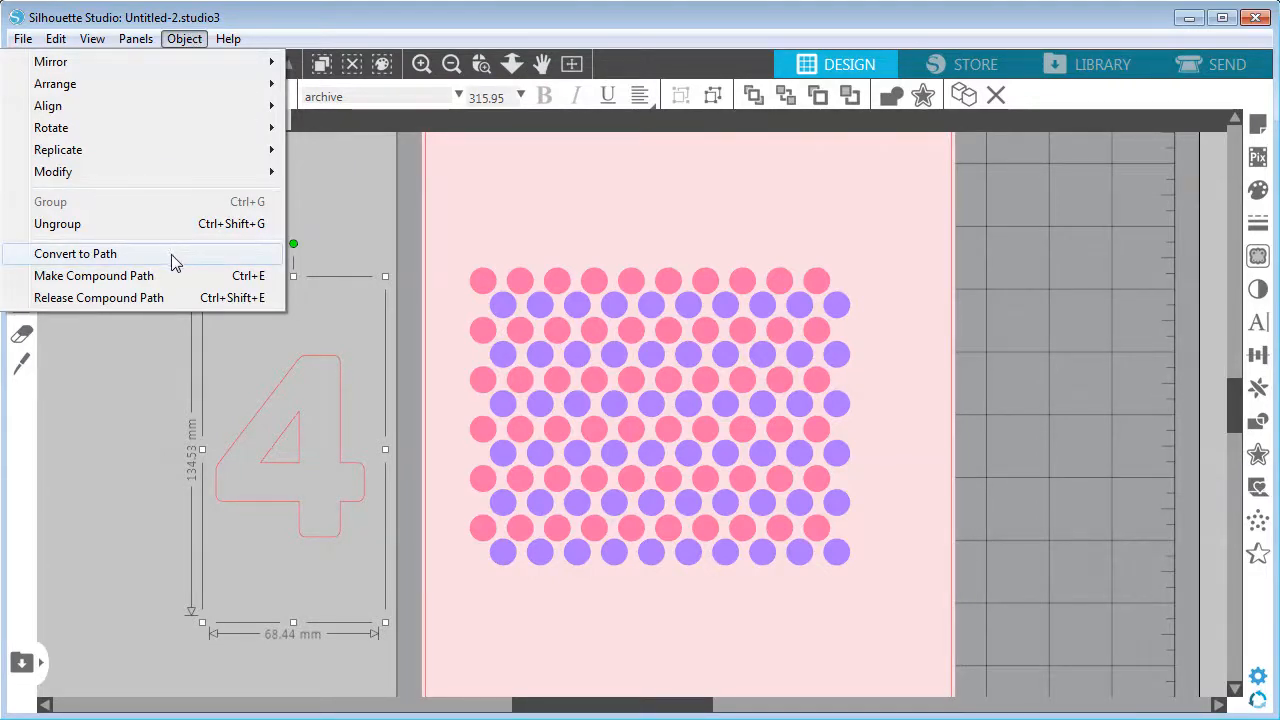
left_click(335, 189)
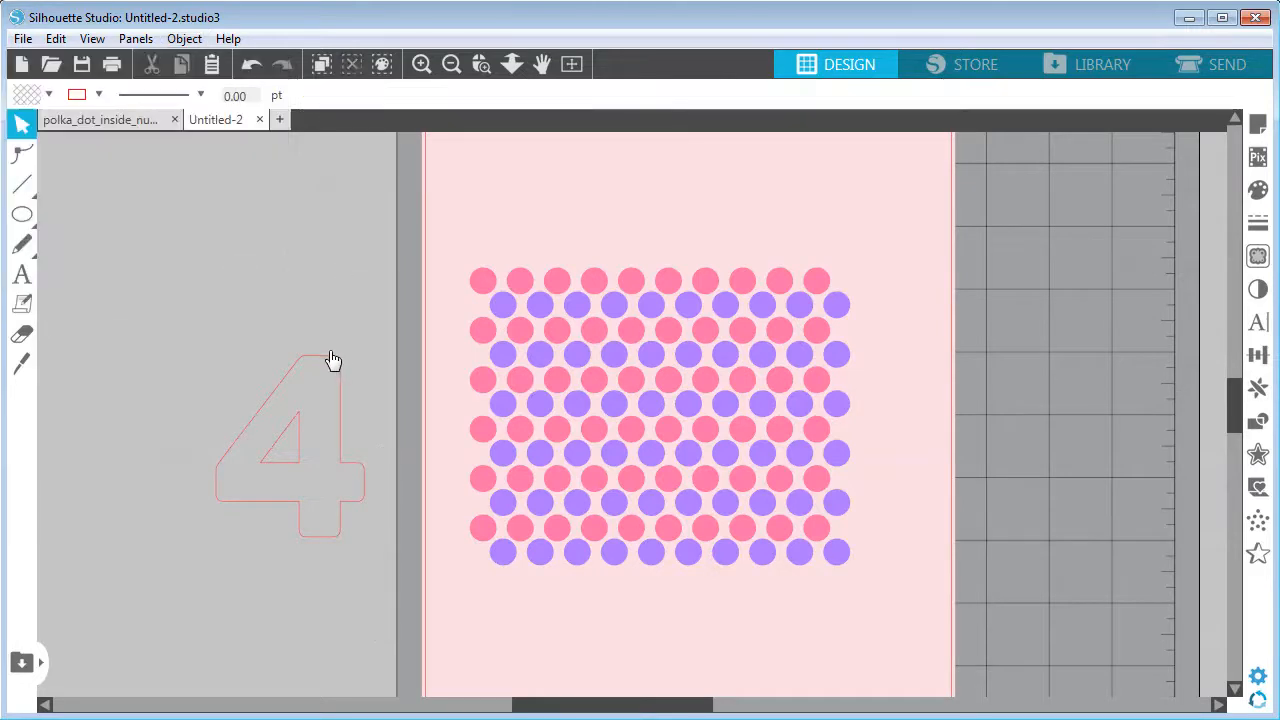
left_click(333, 360)
left_click(184, 39)
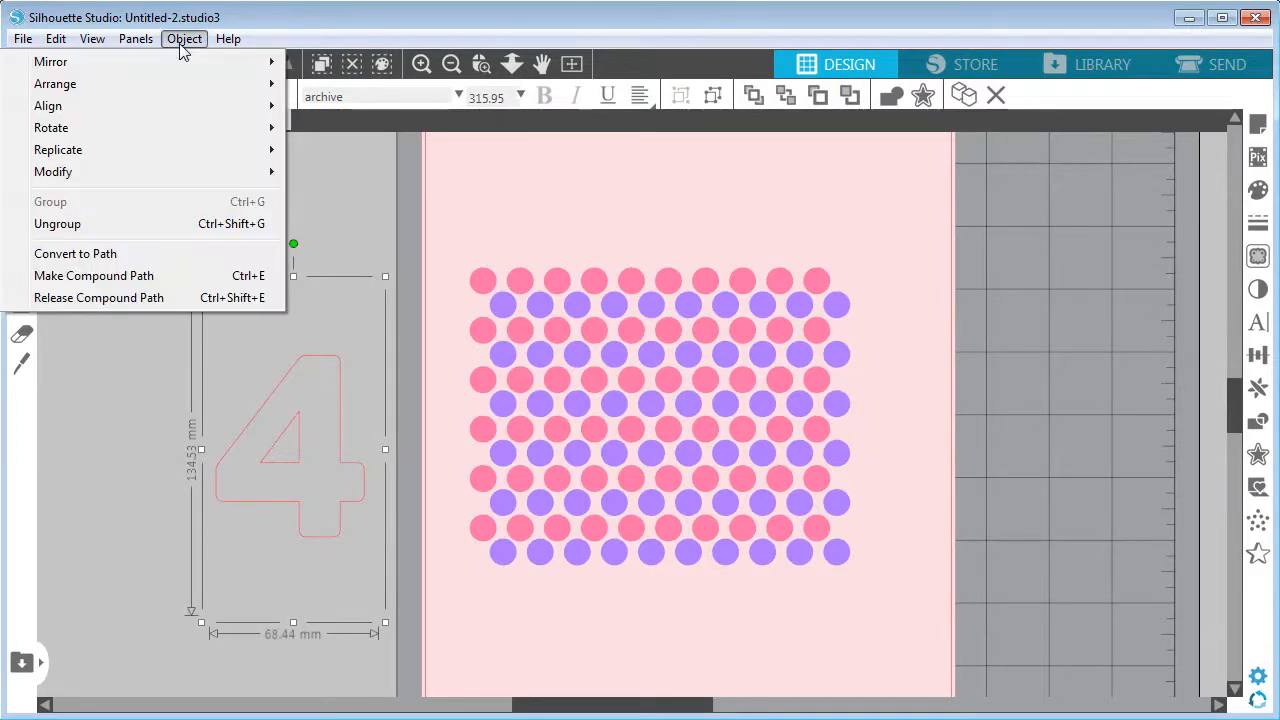
left_click(142, 254)
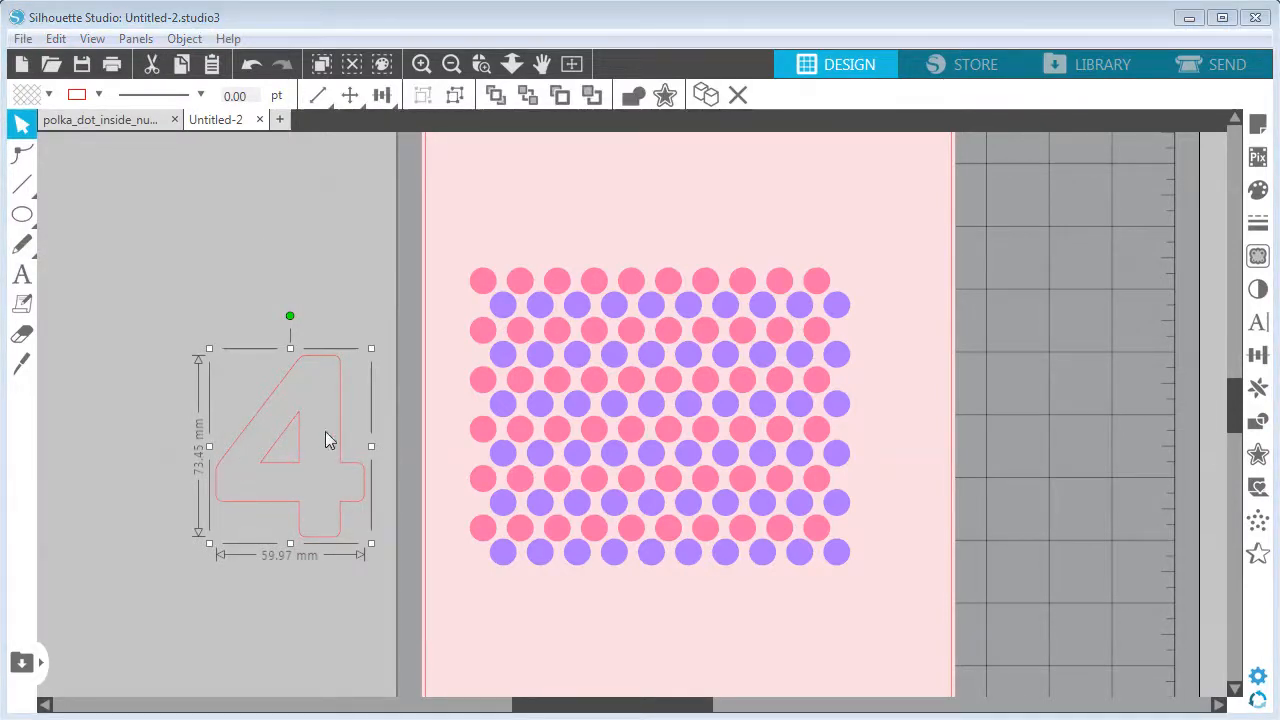
Reposition the 4 path beside the page and enlarge it proportionally to about 81 mm wide and 100 mm high.
left_click_drag(315, 370, 281, 332)
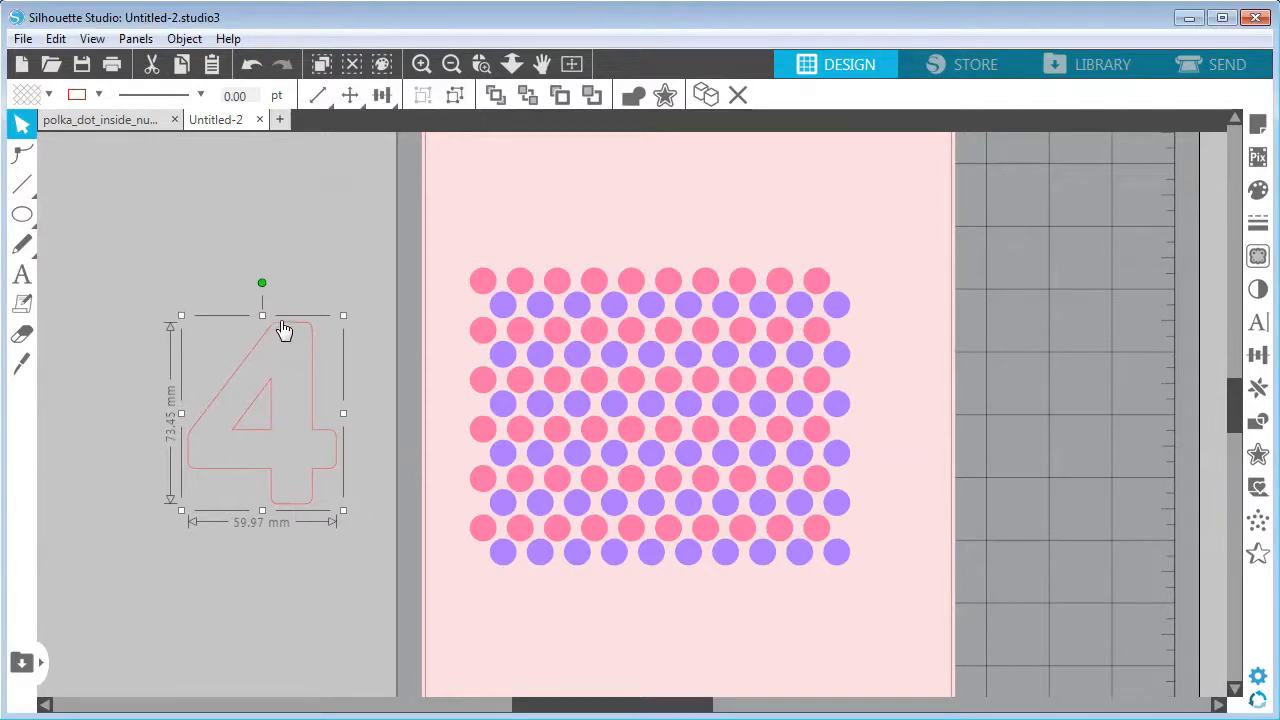
mouse_move(338, 506)
left_mouse_down()
mouse_move(363, 520)
mouse_move(472, 492)
mouse_move(323, 486)
left_mouse_up()
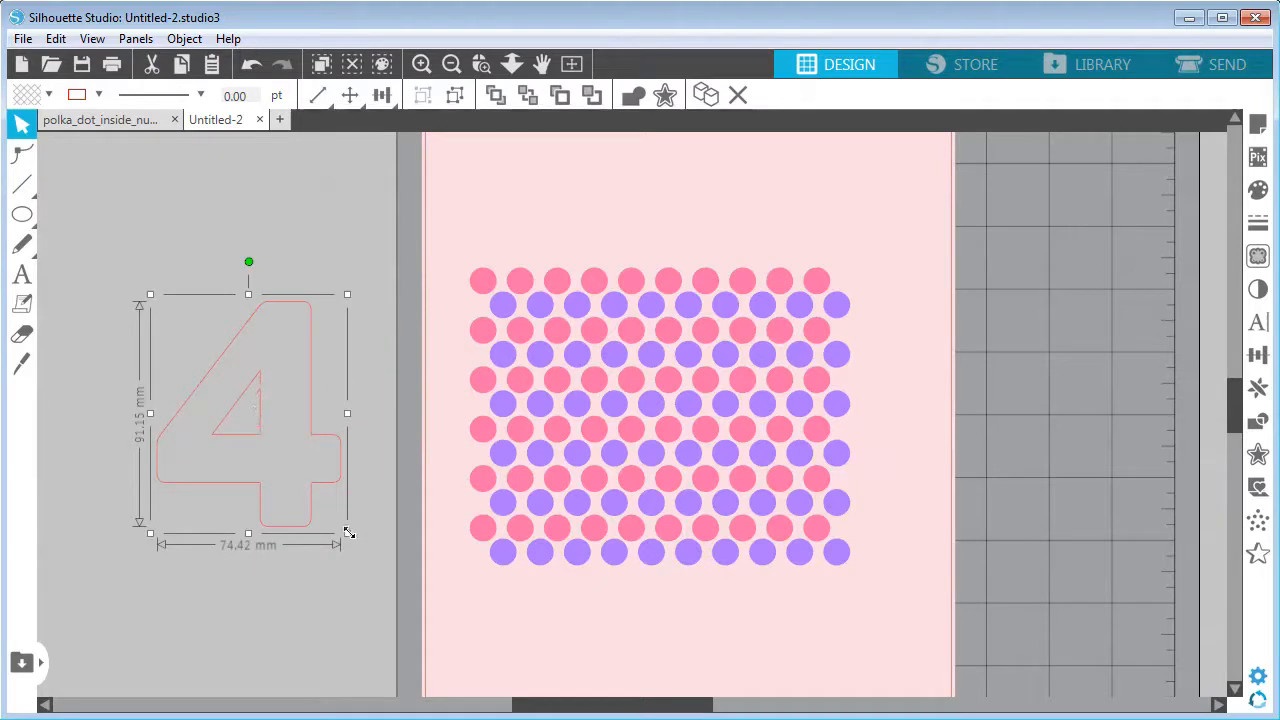
left_click_drag(348, 532, 364, 554)
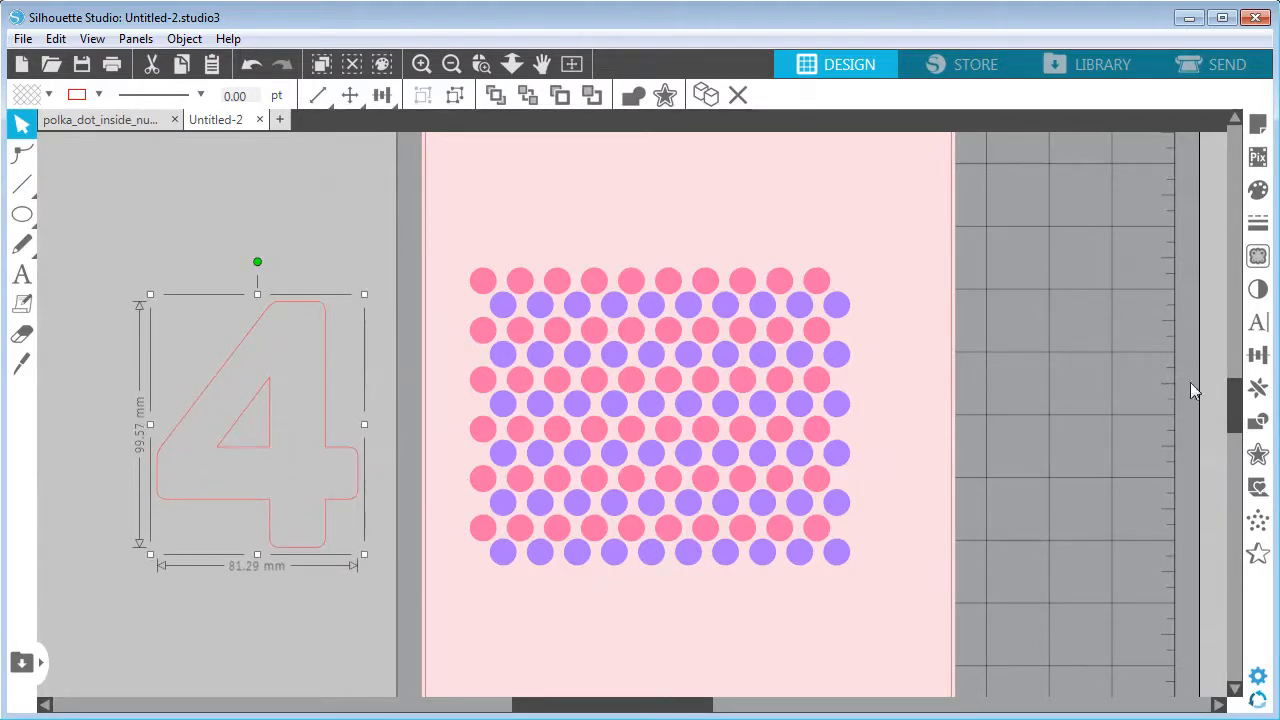
Lock the aspect ratio and set the height of the 4 to exactly 100 mm.
left_click(1258, 355)
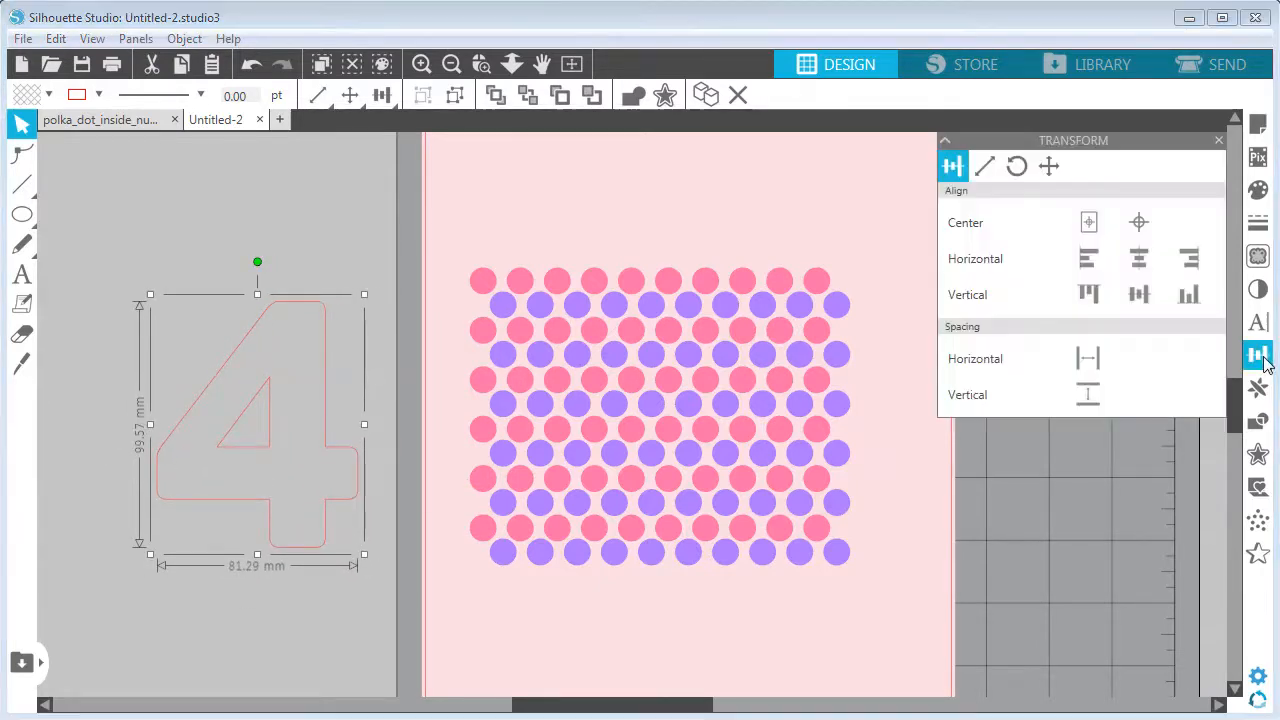
left_click(985, 166)
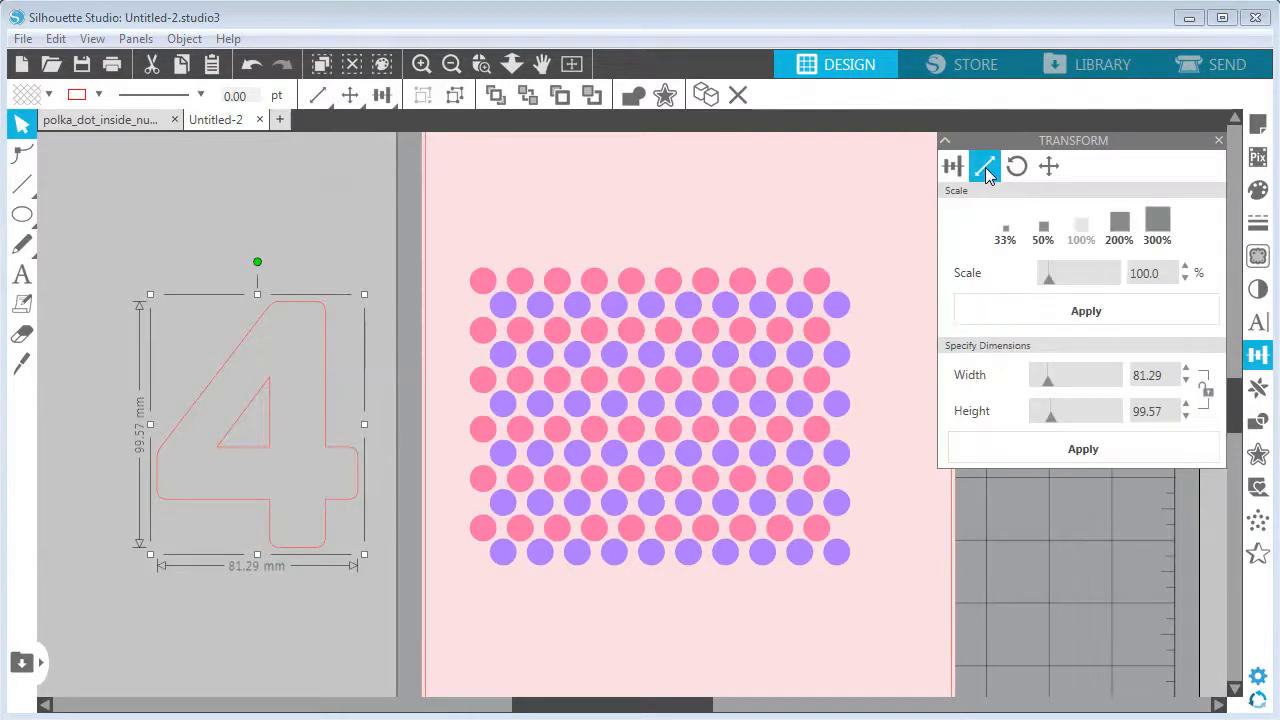
left_click(1207, 392)
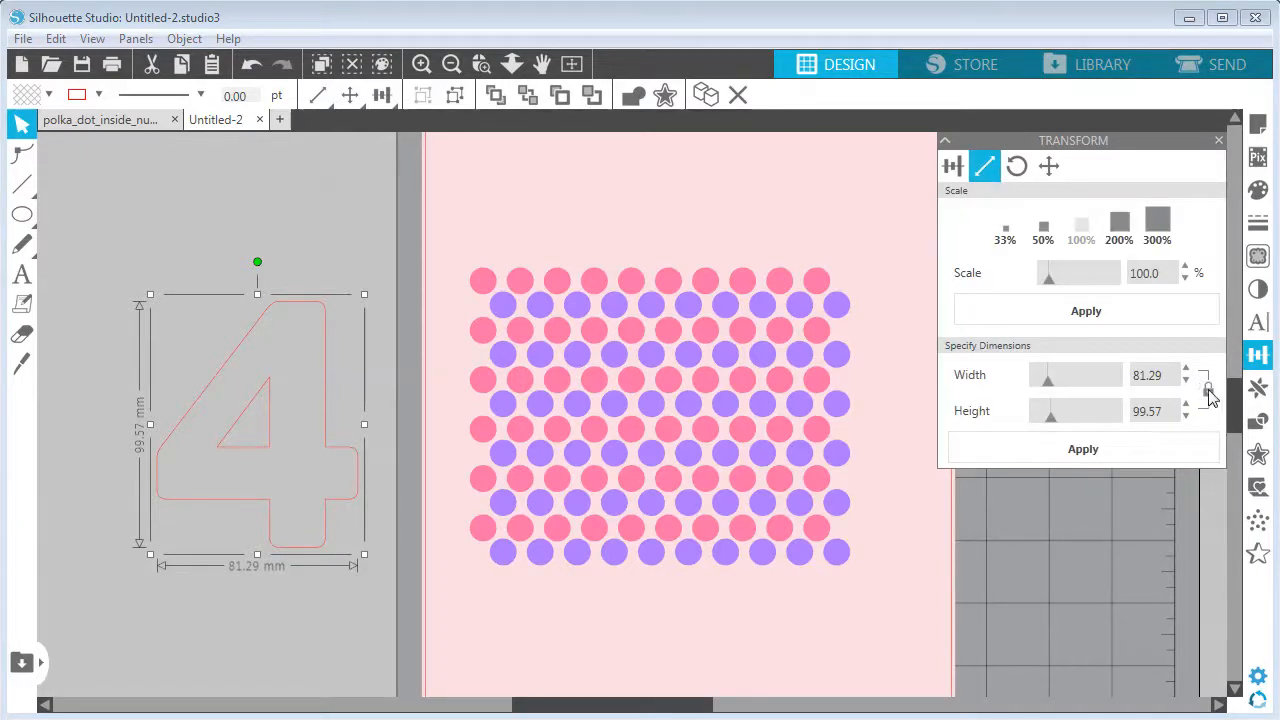
double_click(1156, 418)
type("100")
key("Return")
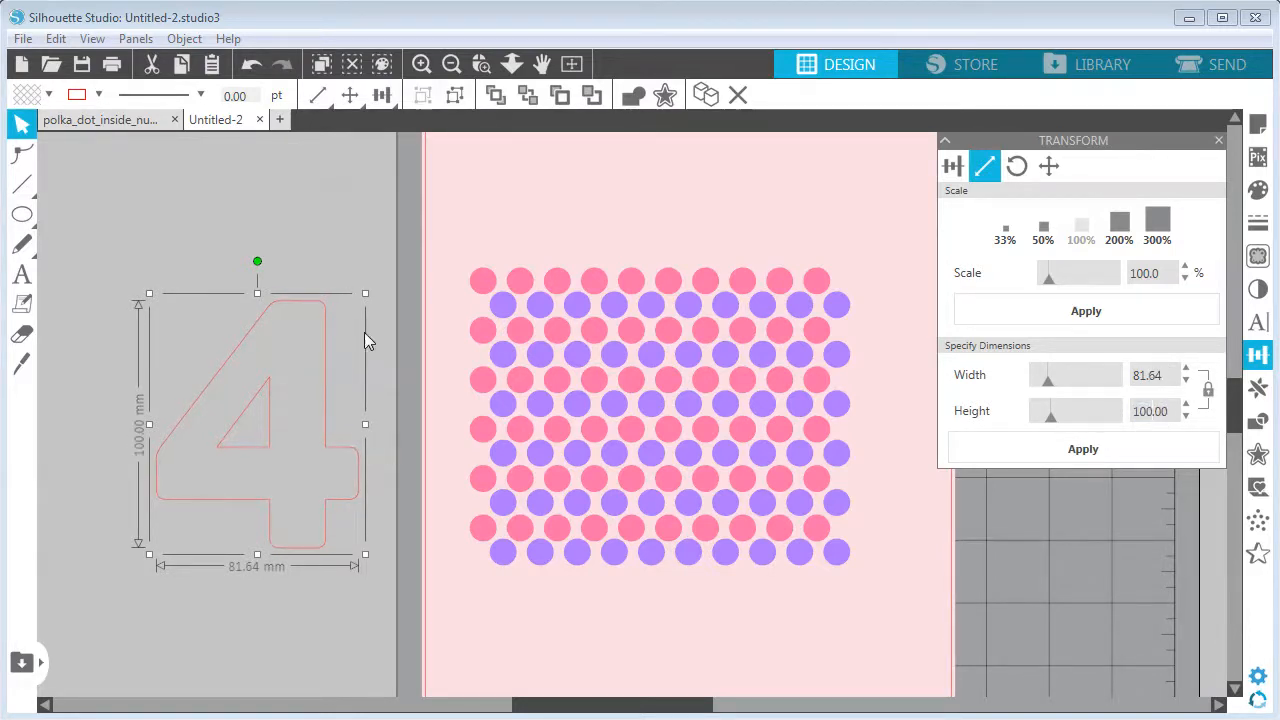
left_click(1218, 140)
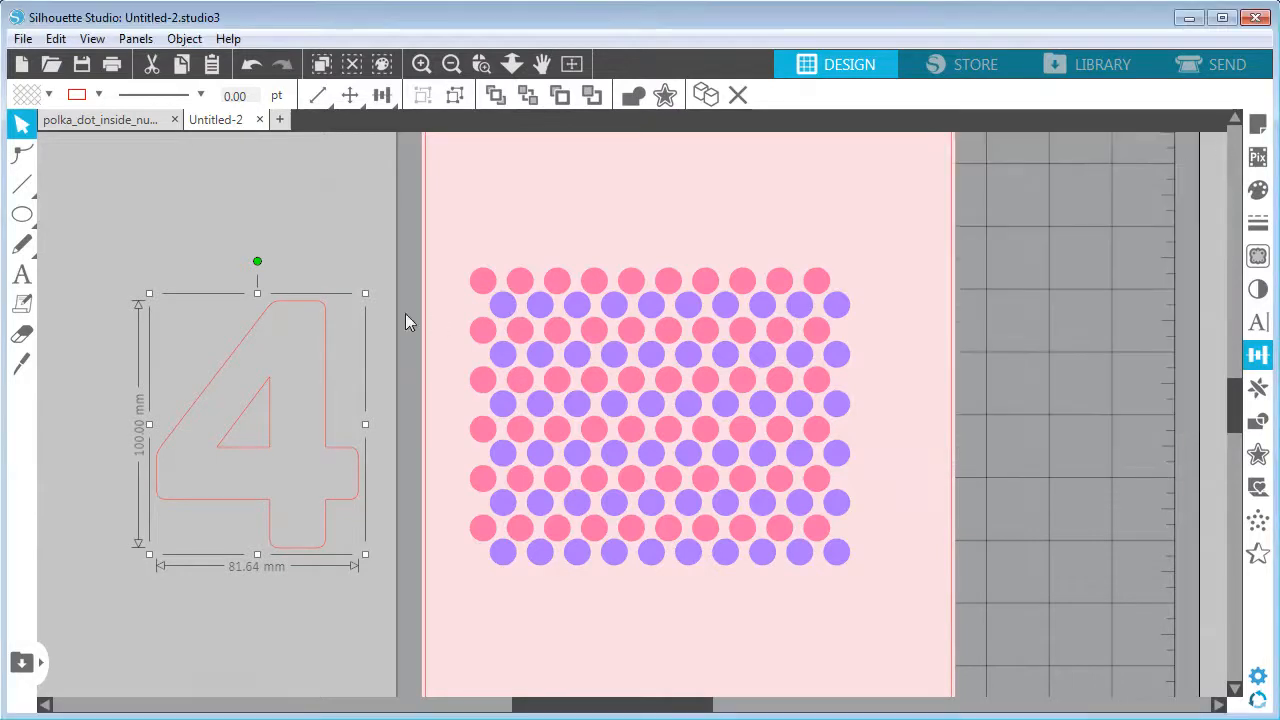
Place the 4 over the polka dot pattern and enlarge it to about 92 mm wide and 112 mm high.
left_click_drag(335, 325, 692, 303)
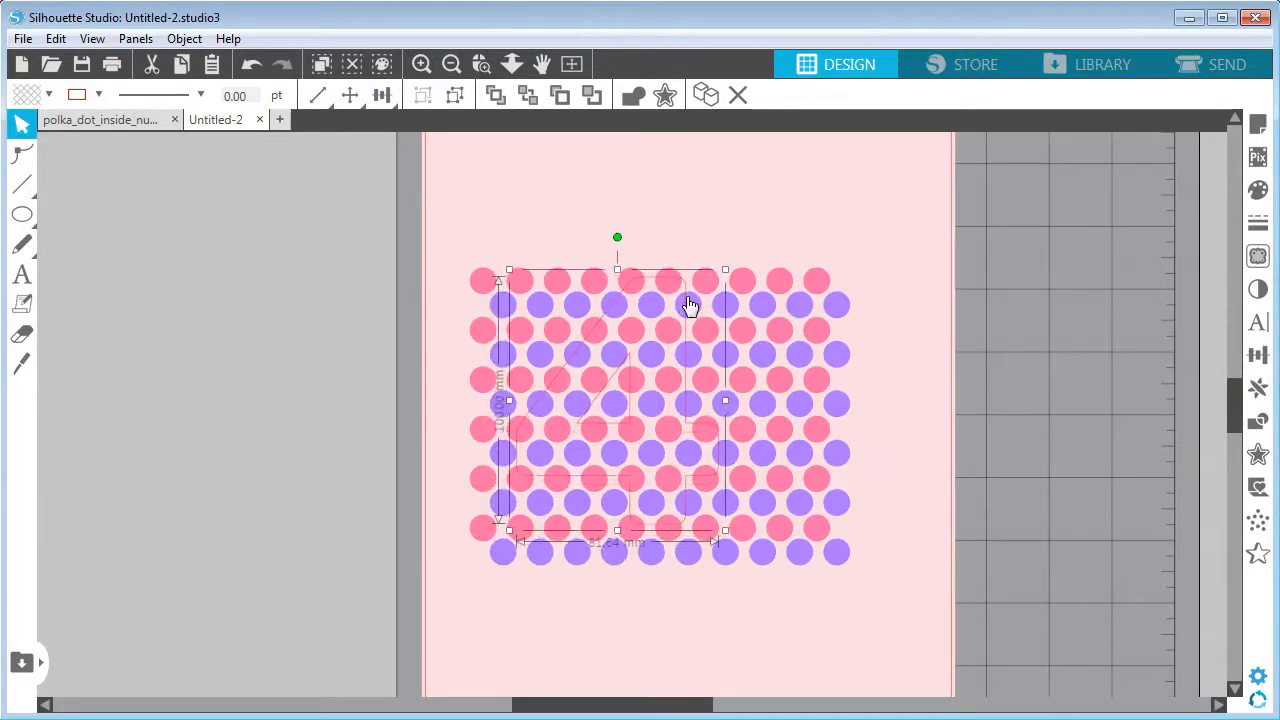
left_click_drag(726, 531, 760, 553)
key("Right")
key("Right")
key("Right")
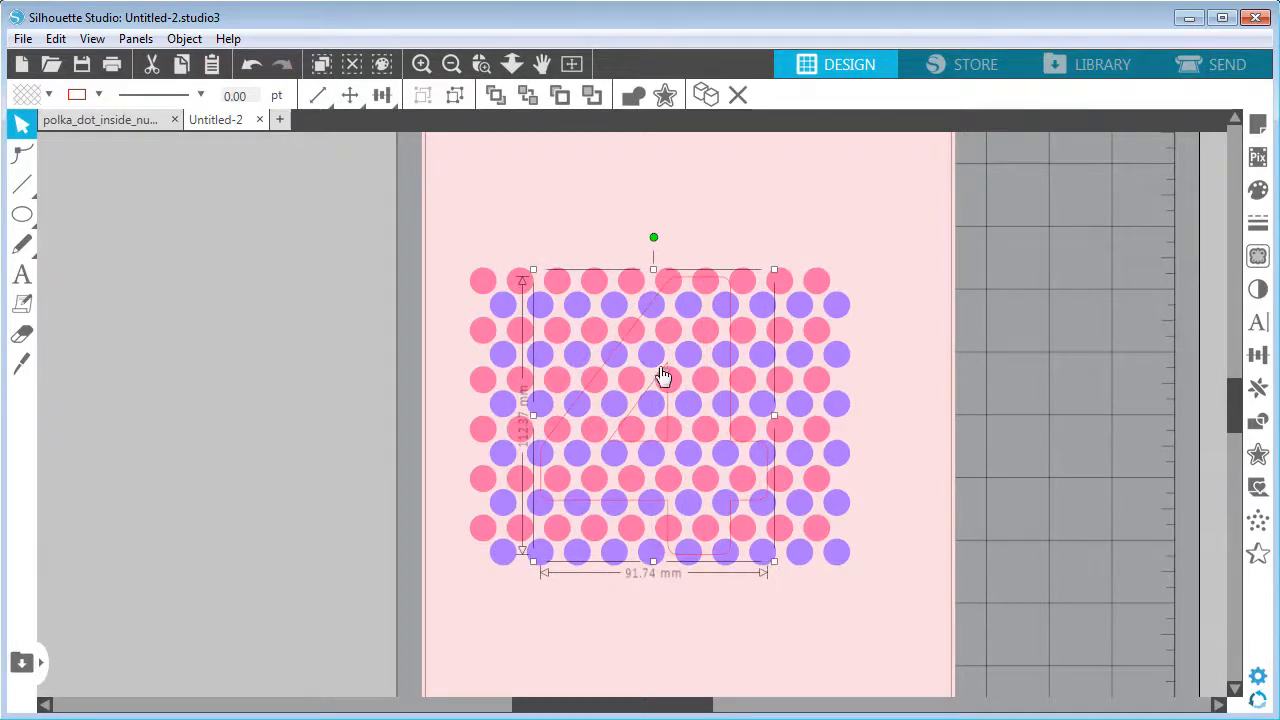
Fill the 4 with white and deselect it.
left_click(48, 95)
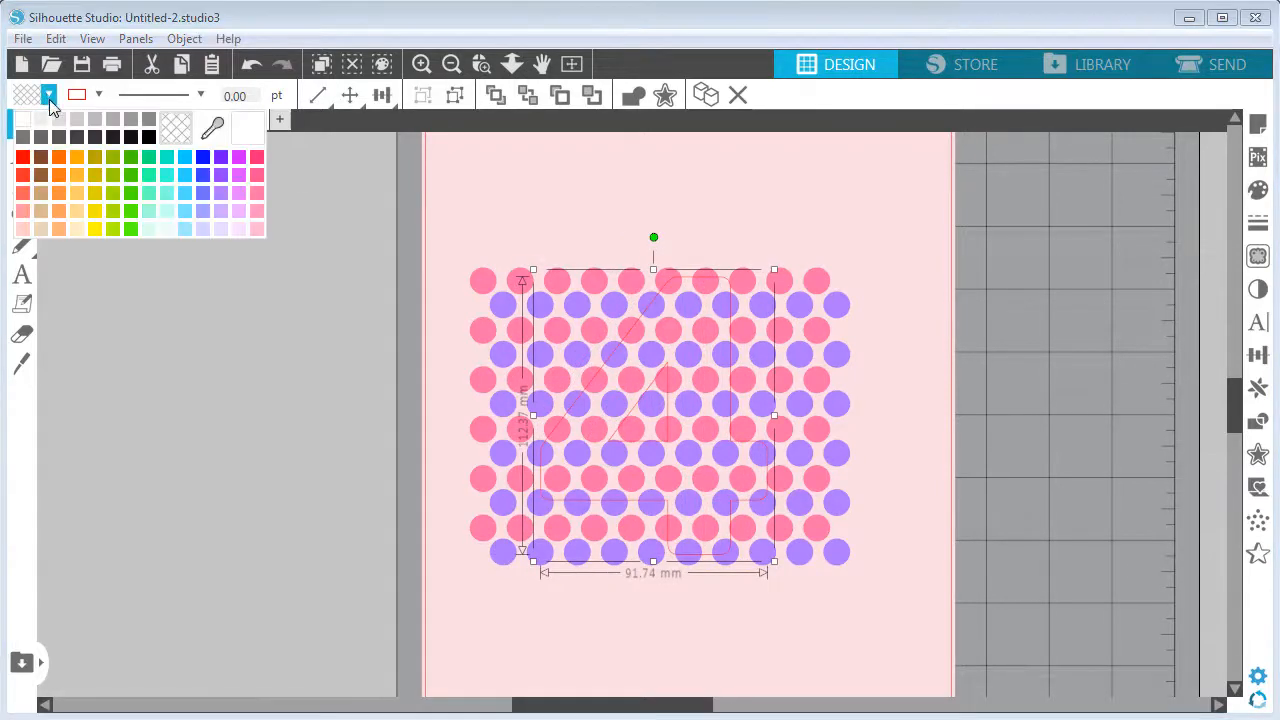
left_click(29, 122)
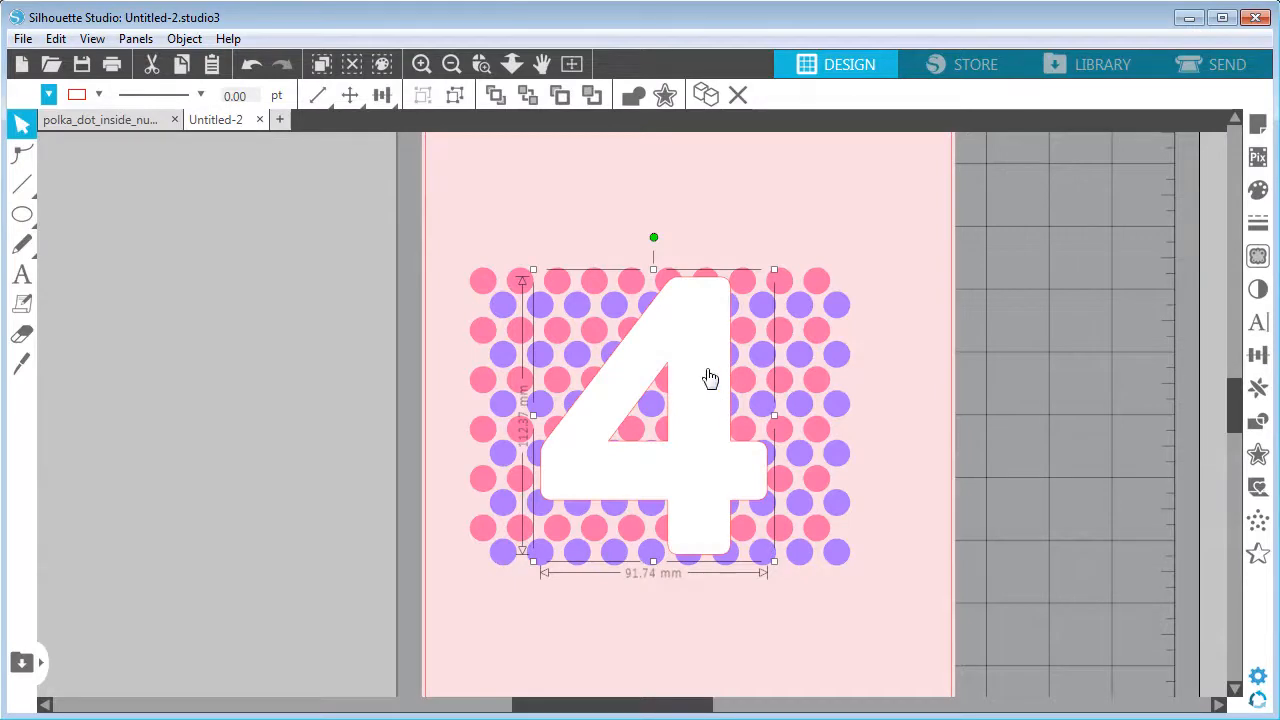
left_click(931, 352)
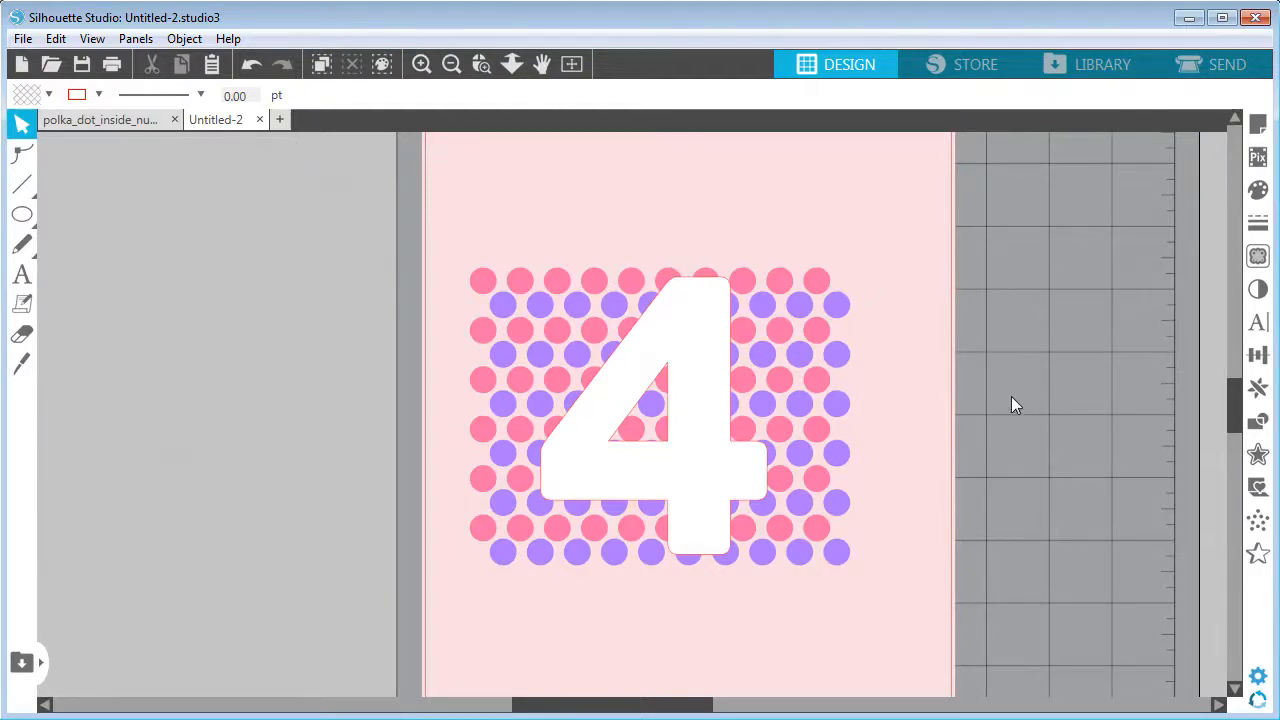
Crop the whole polka dot pattern with the white 4 using the Crop modification.
left_click(1258, 421)
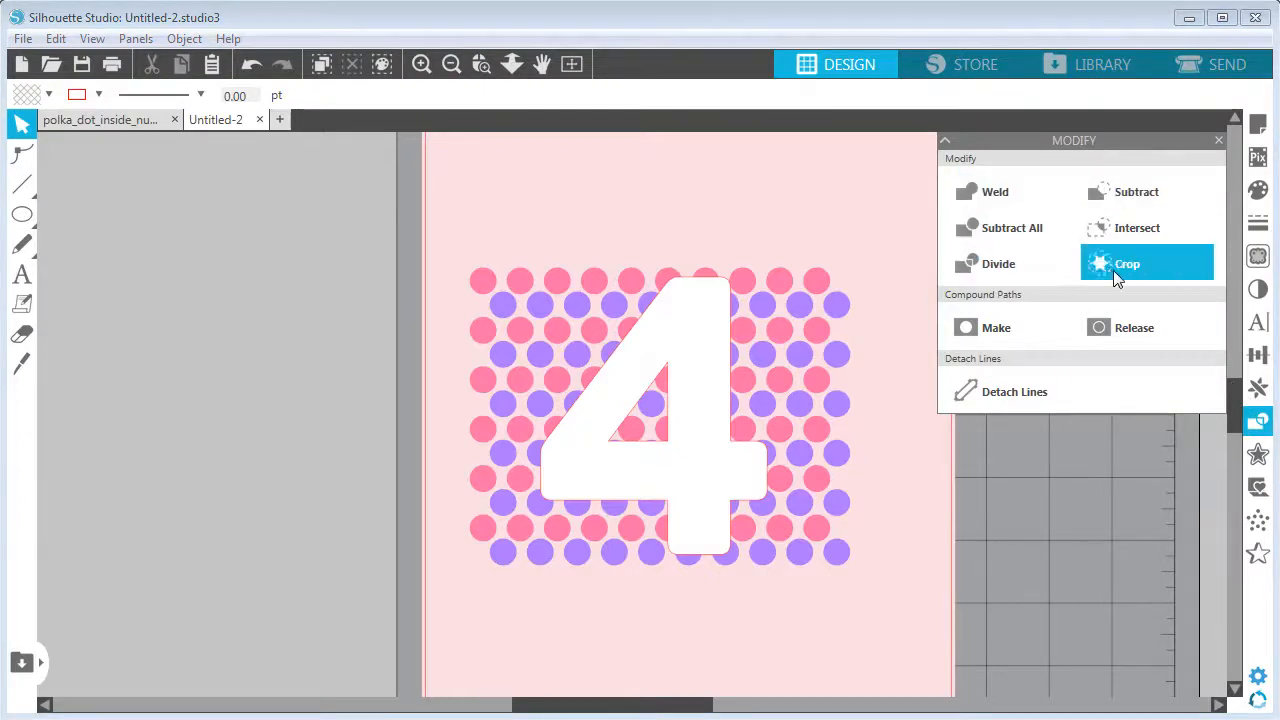
left_click_drag(442, 228, 870, 587)
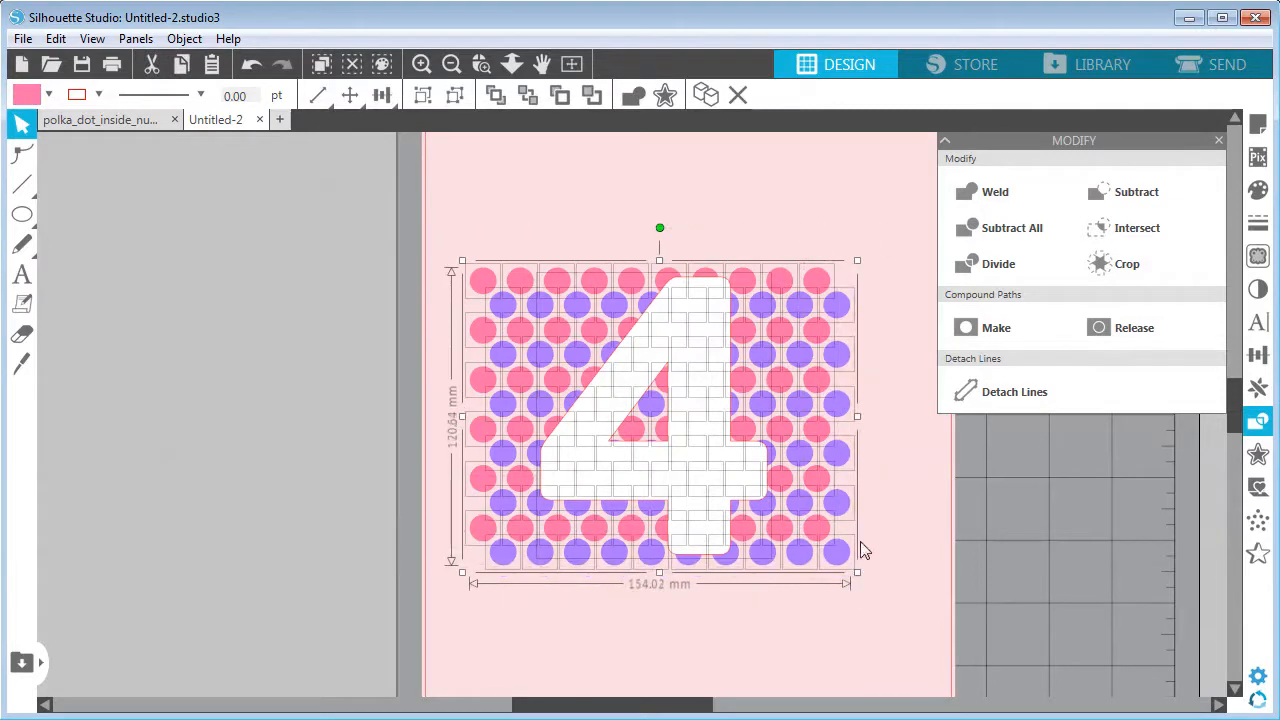
left_click(1103, 268)
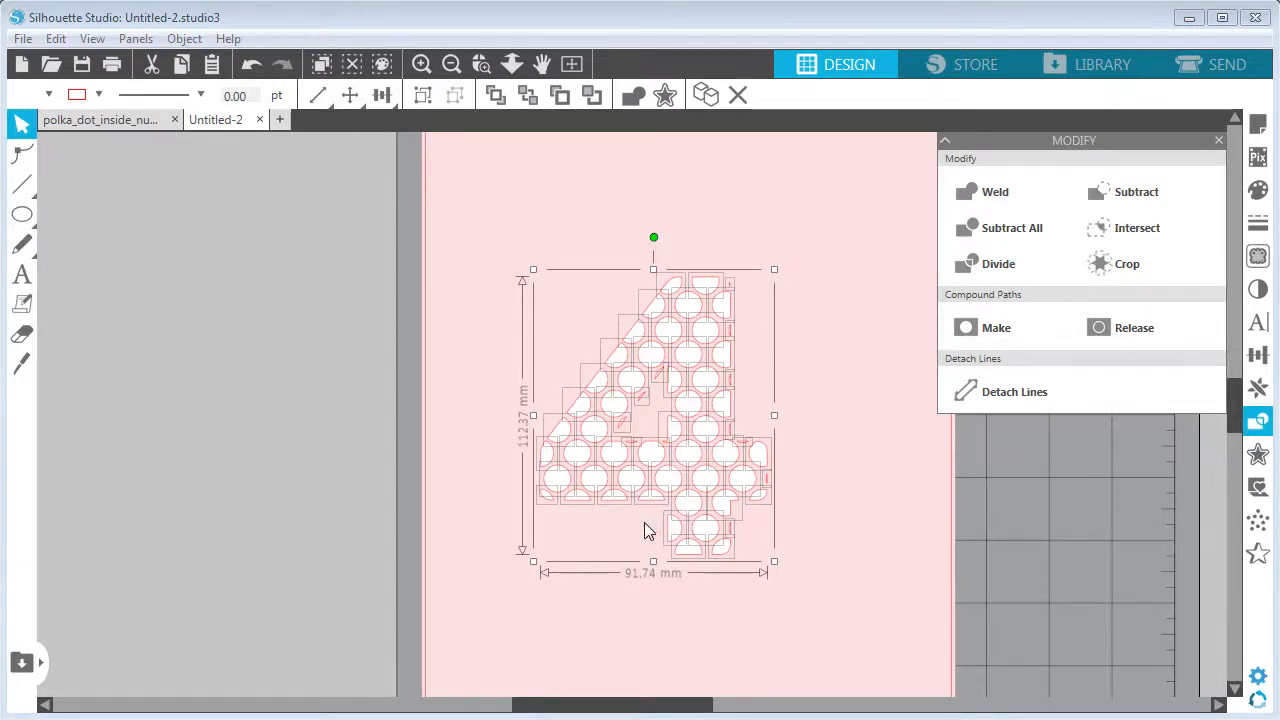
Try selecting horizontal rows of cropped dots in the upper half of the 4, one row at a time.
left_click(835, 441)
left_click_drag(595, 340, 746, 338)
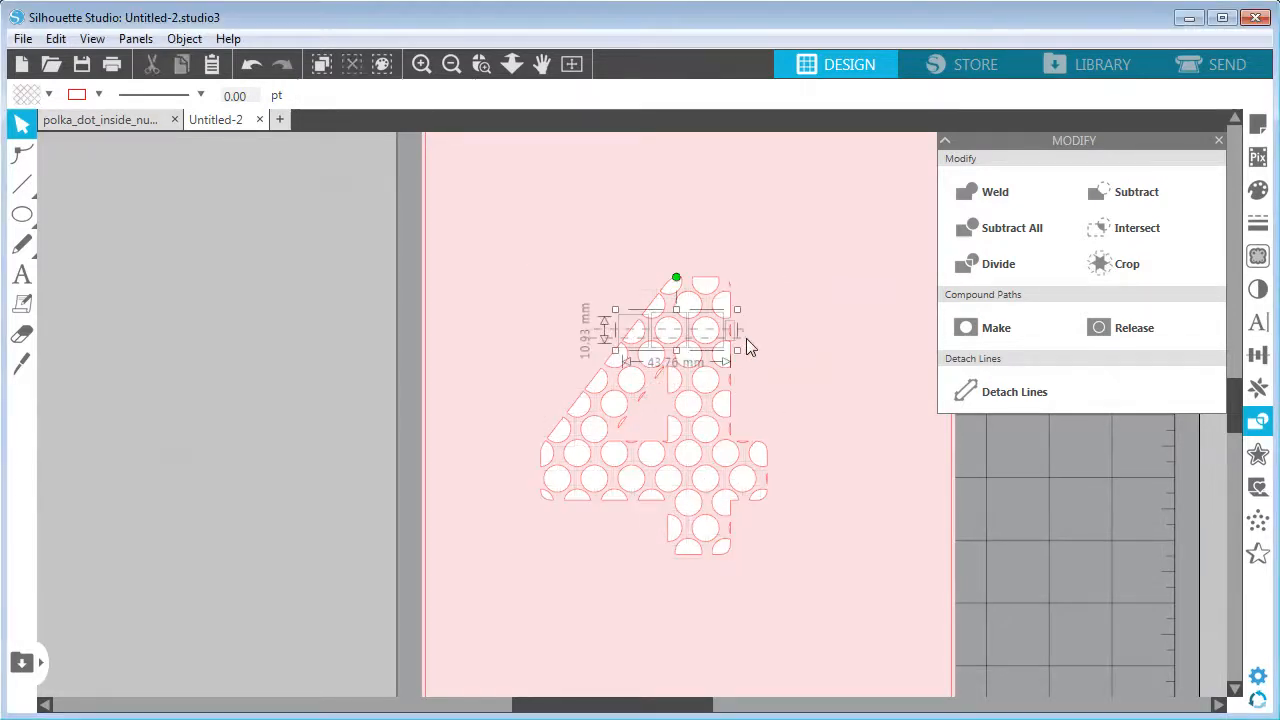
left_click_drag(542, 390, 748, 381)
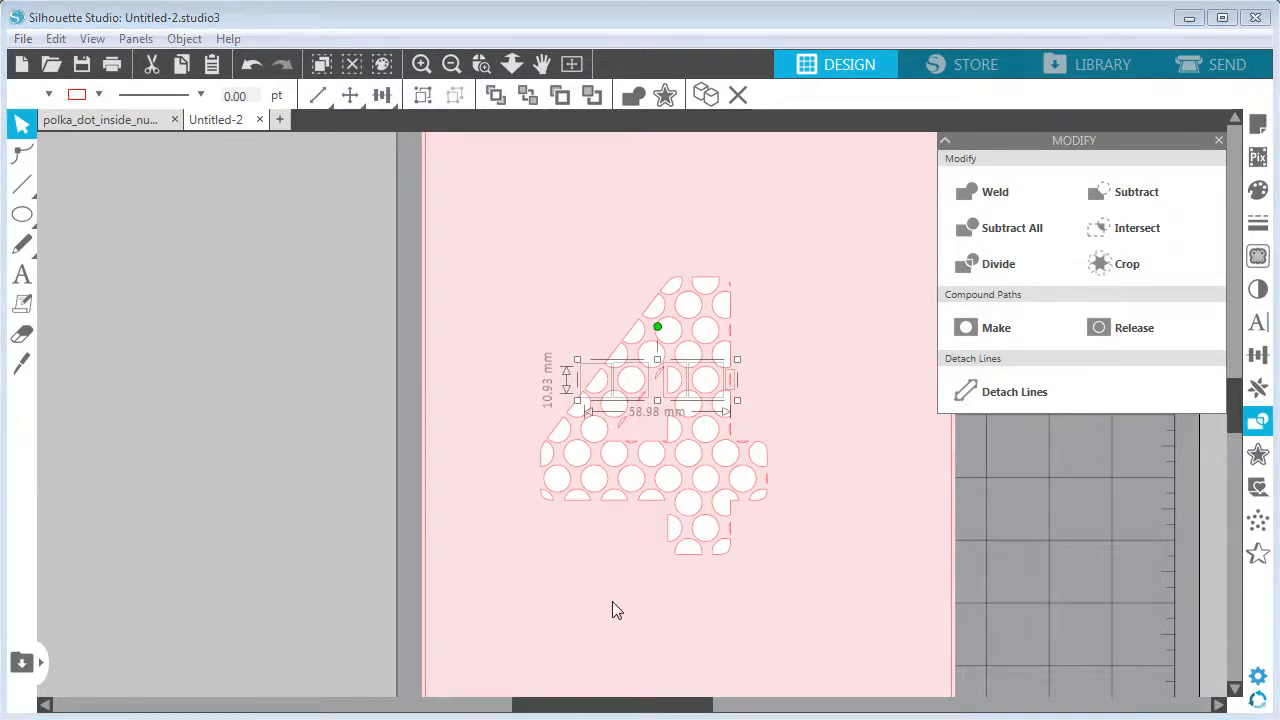
key("Delete")
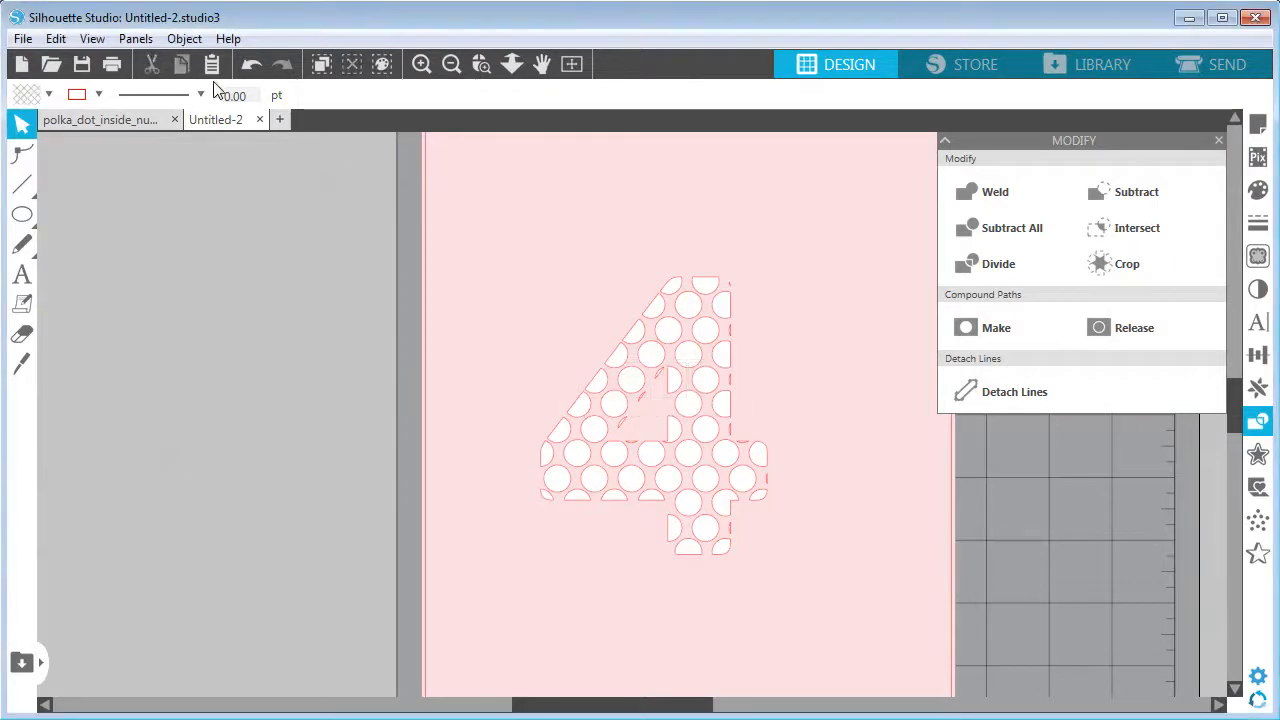
Undo the edits back to before the crop, restoring the full dot pattern beneath the solid 4.
left_click(52, 44)
left_click(61, 58)
left_click(58, 40)
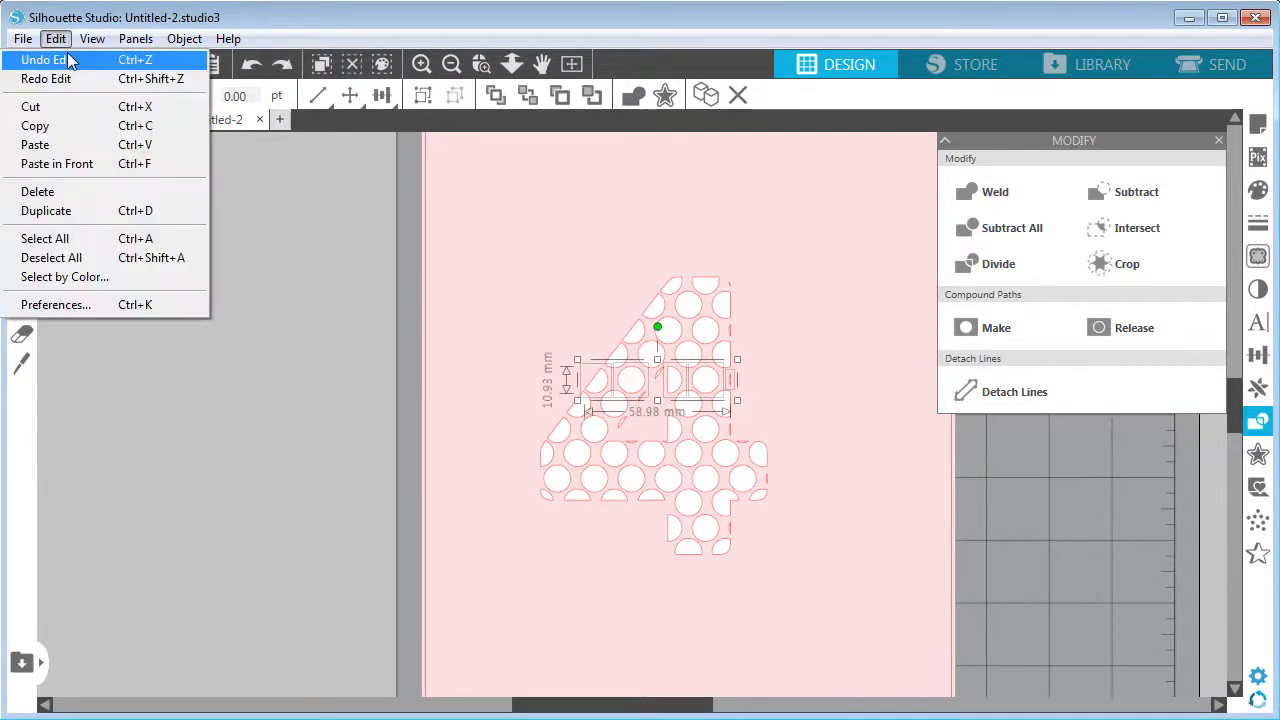
left_click(67, 58)
left_click(55, 38)
left_click(60, 60)
left_click(55, 38)
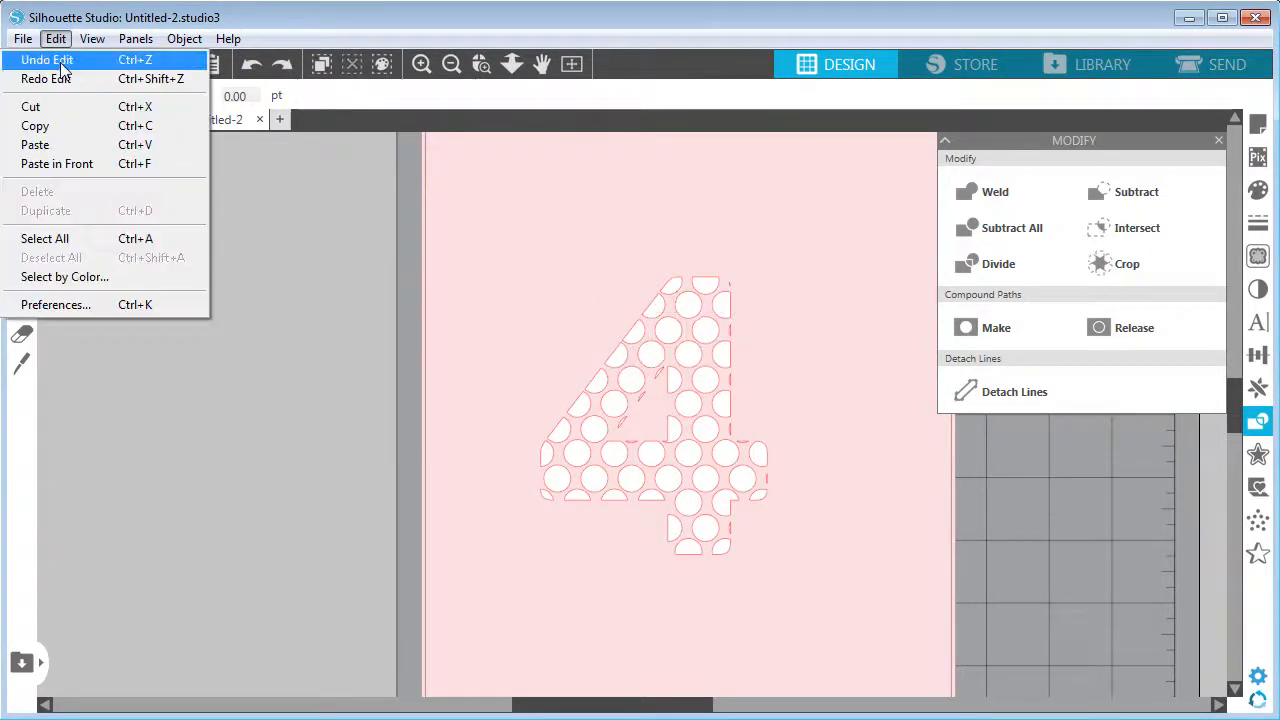
left_click(62, 66)
left_click(55, 38)
left_click(64, 62)
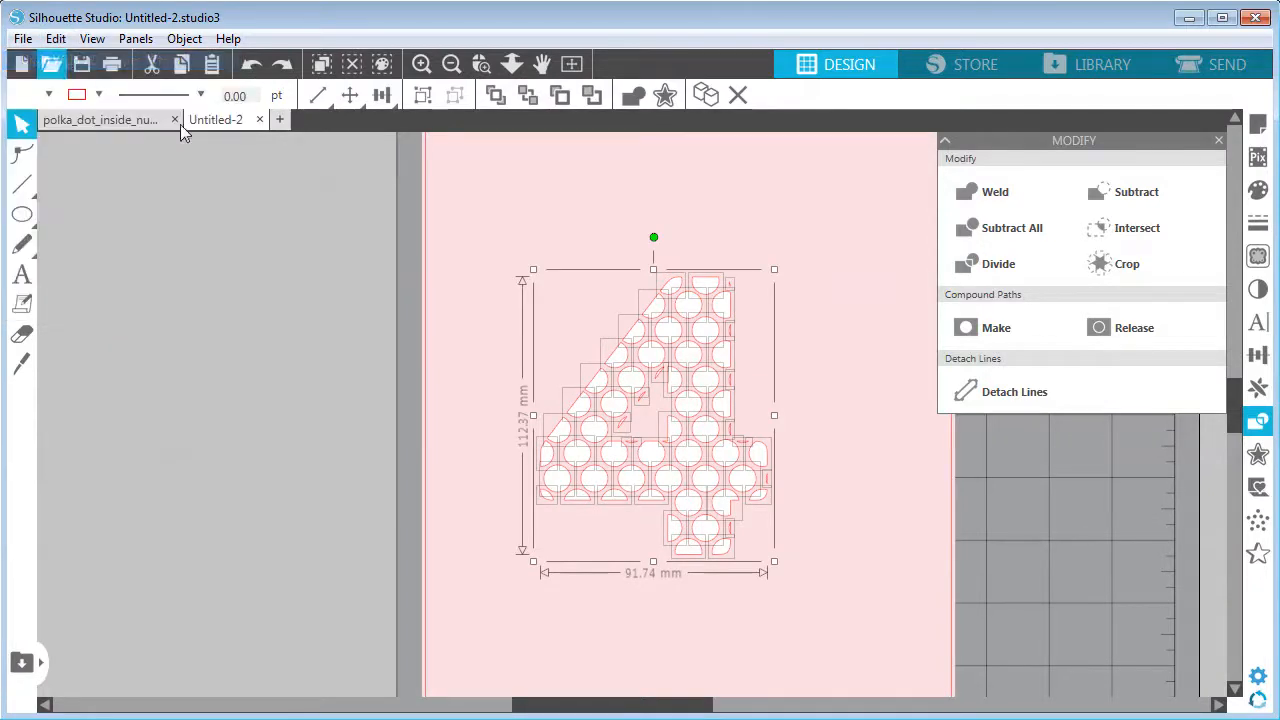
left_click(491, 192)
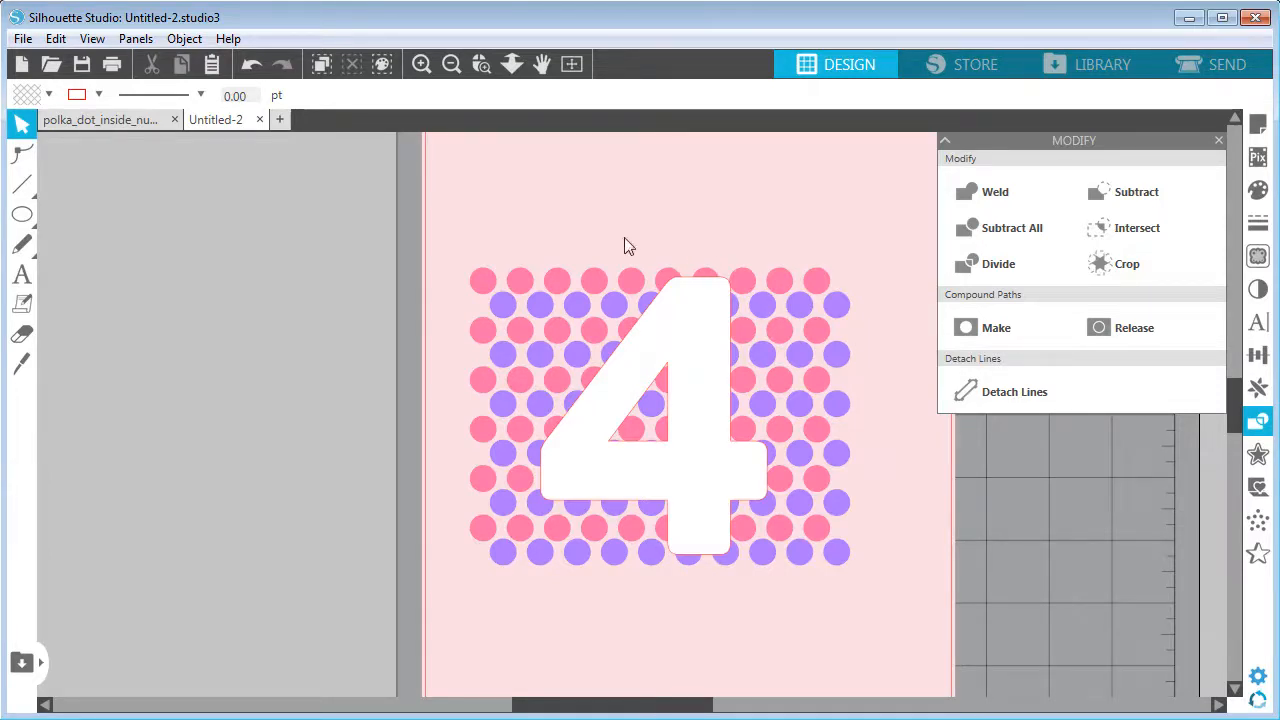
Try dividing the 4 together with the dots around its upper end, and undo the division.
left_click(688, 300)
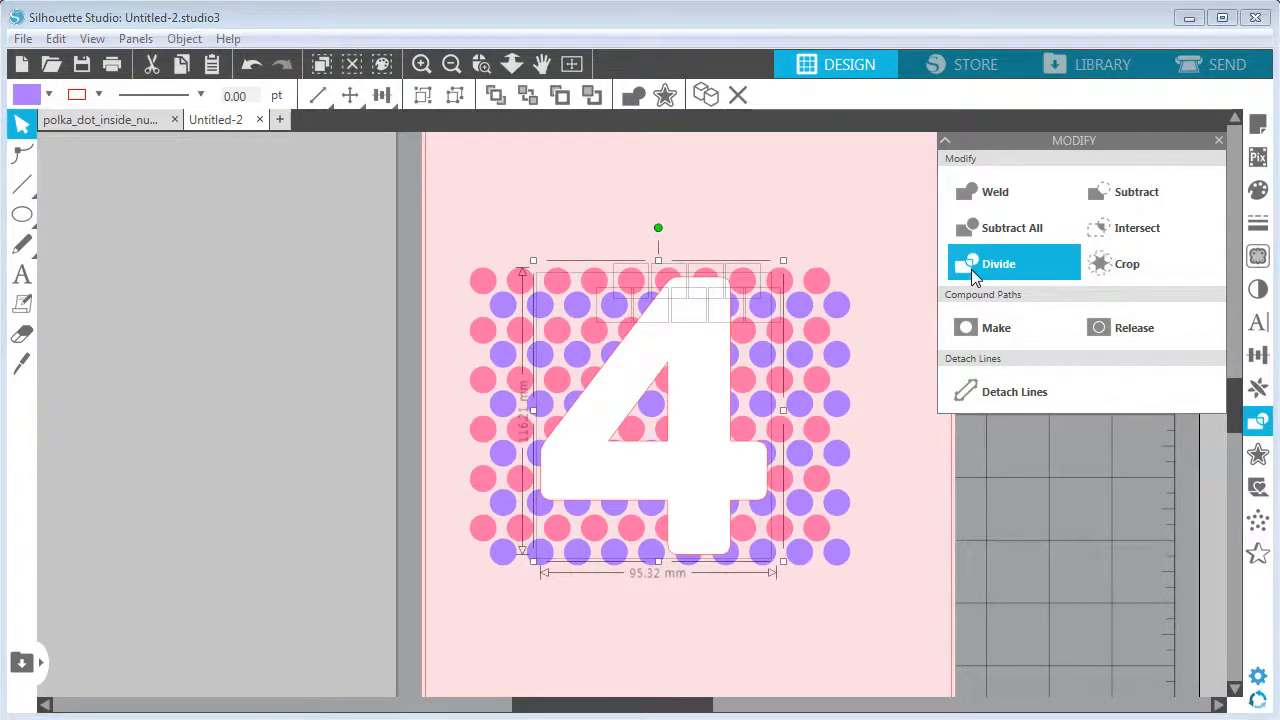
left_click(971, 269)
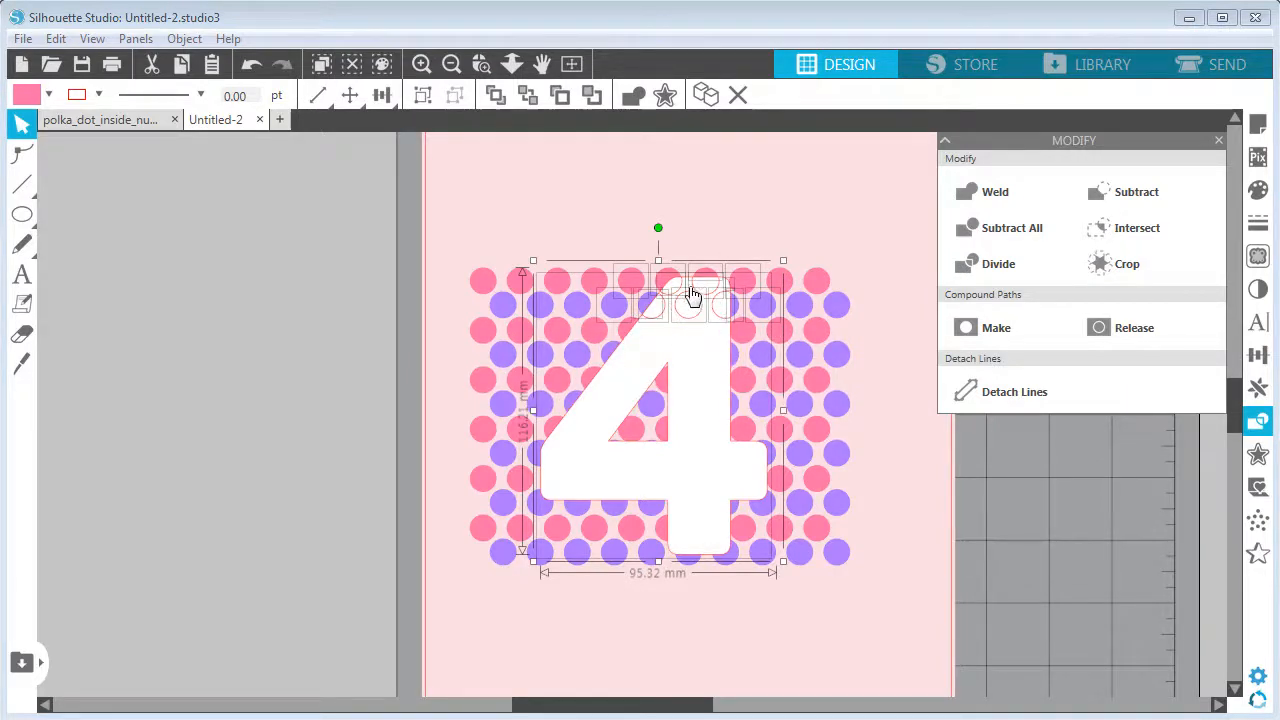
left_click(56, 40)
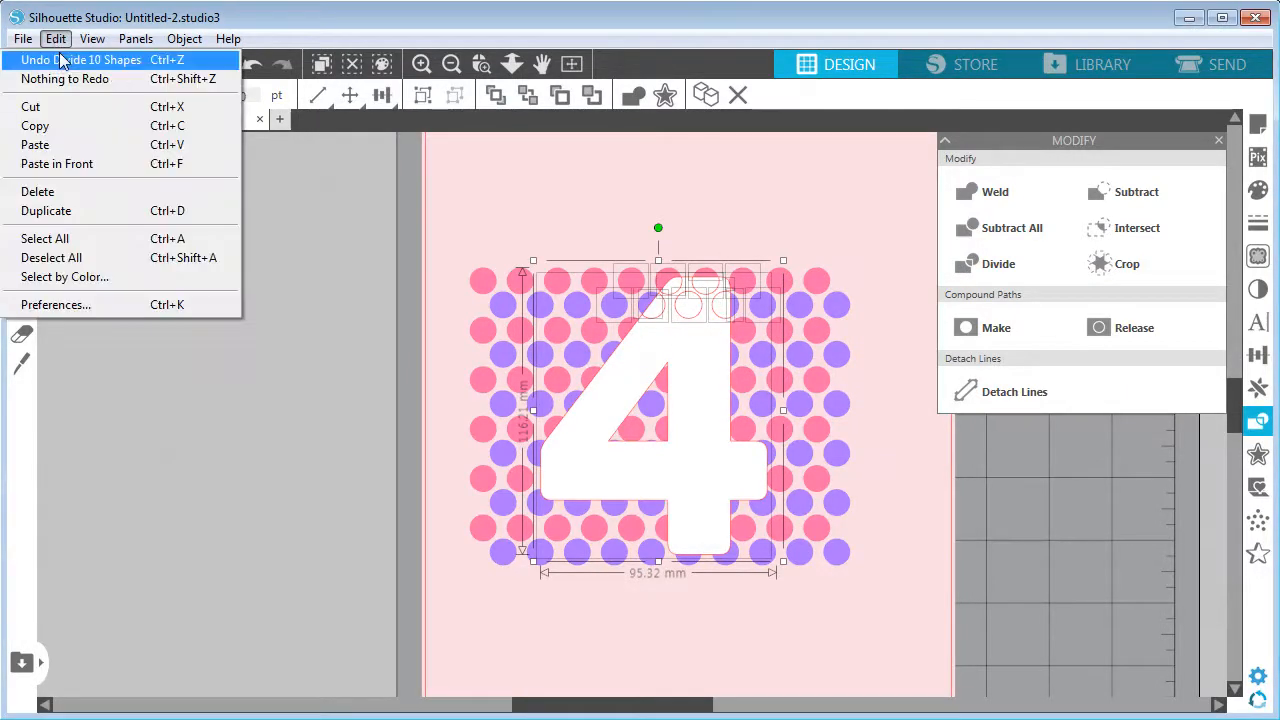
left_click(60, 60)
left_click(477, 182)
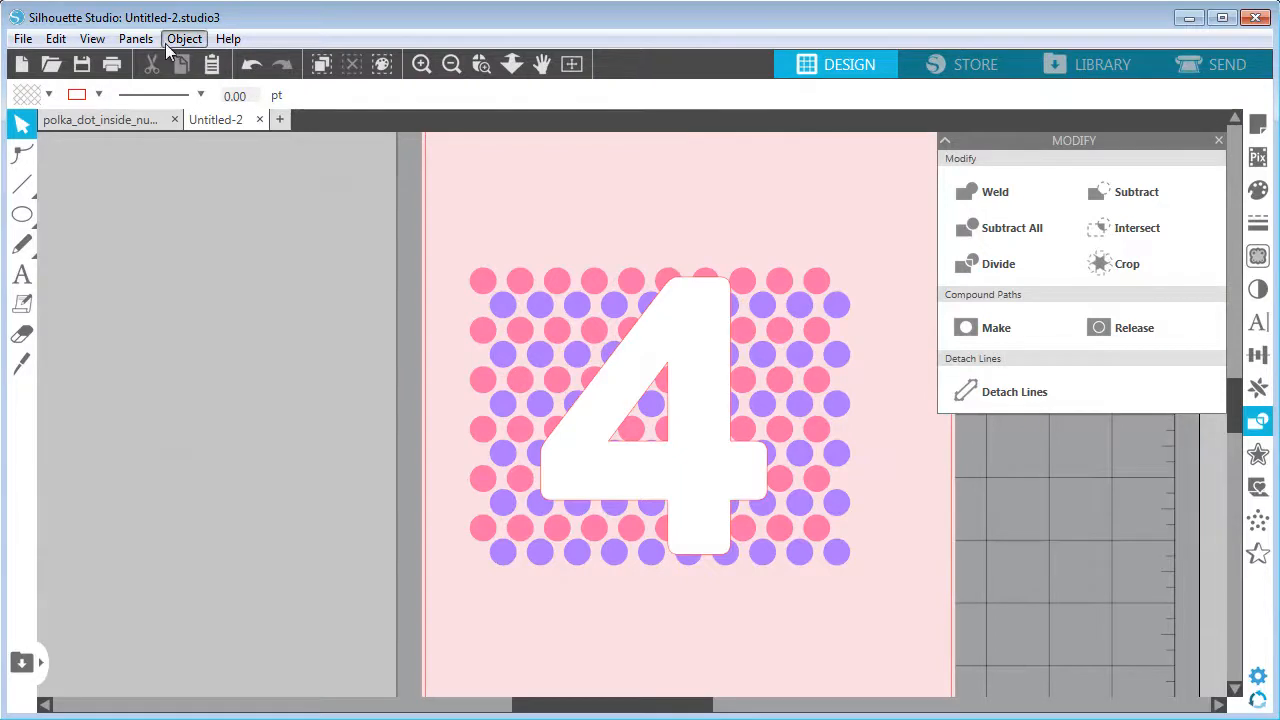
left_click(136, 38)
mouse_move(184, 38)
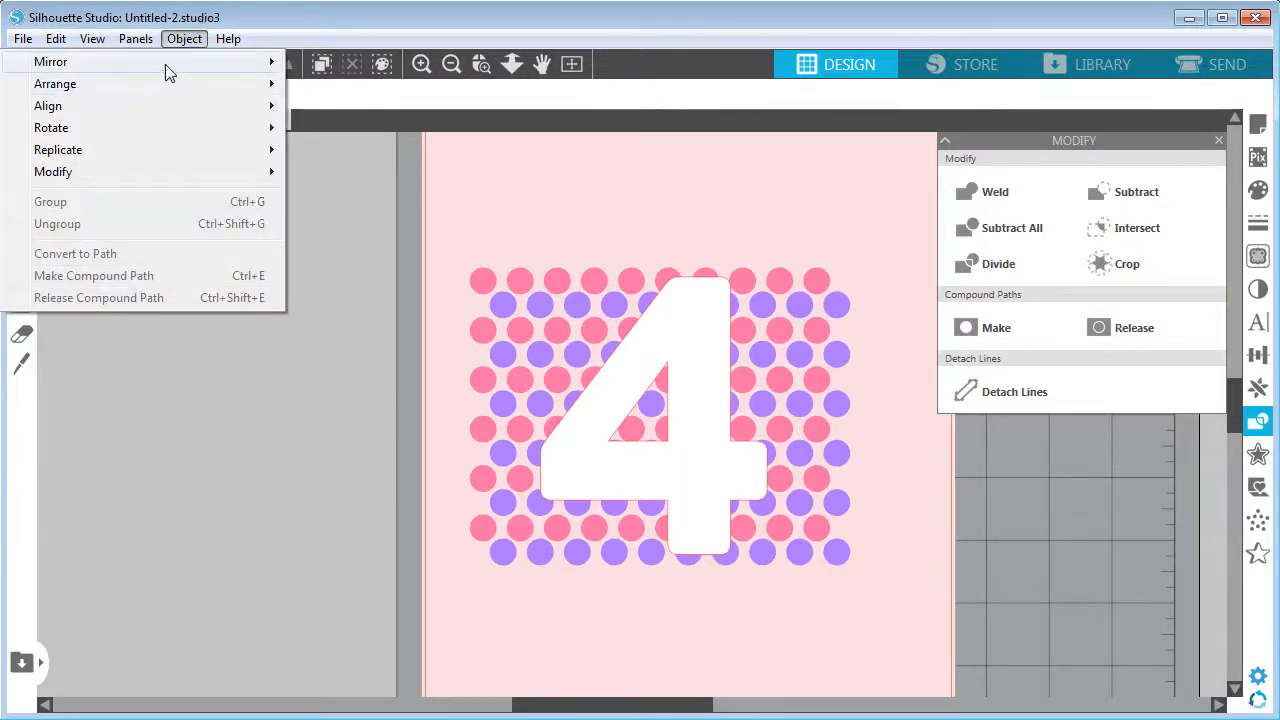
left_click(417, 225)
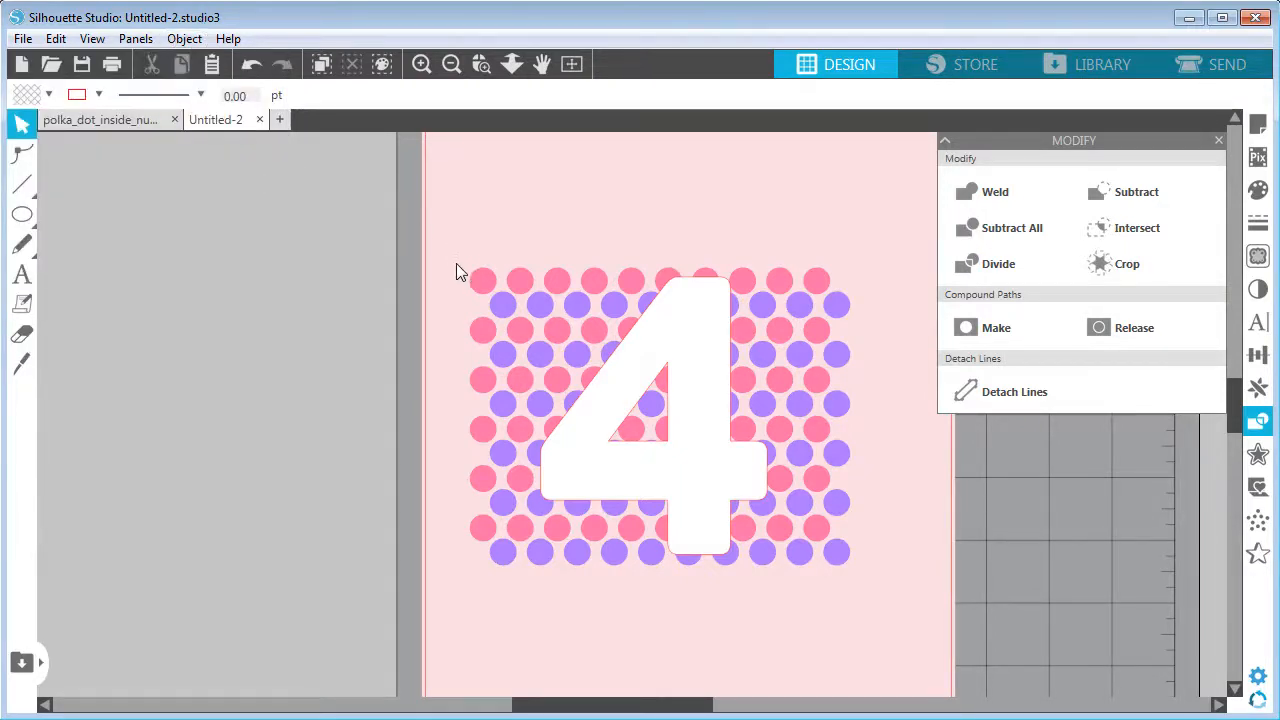
Try welding the five dots in the upper-left corner of the pattern, and undo the weld.
left_click_drag(456, 265, 522, 326)
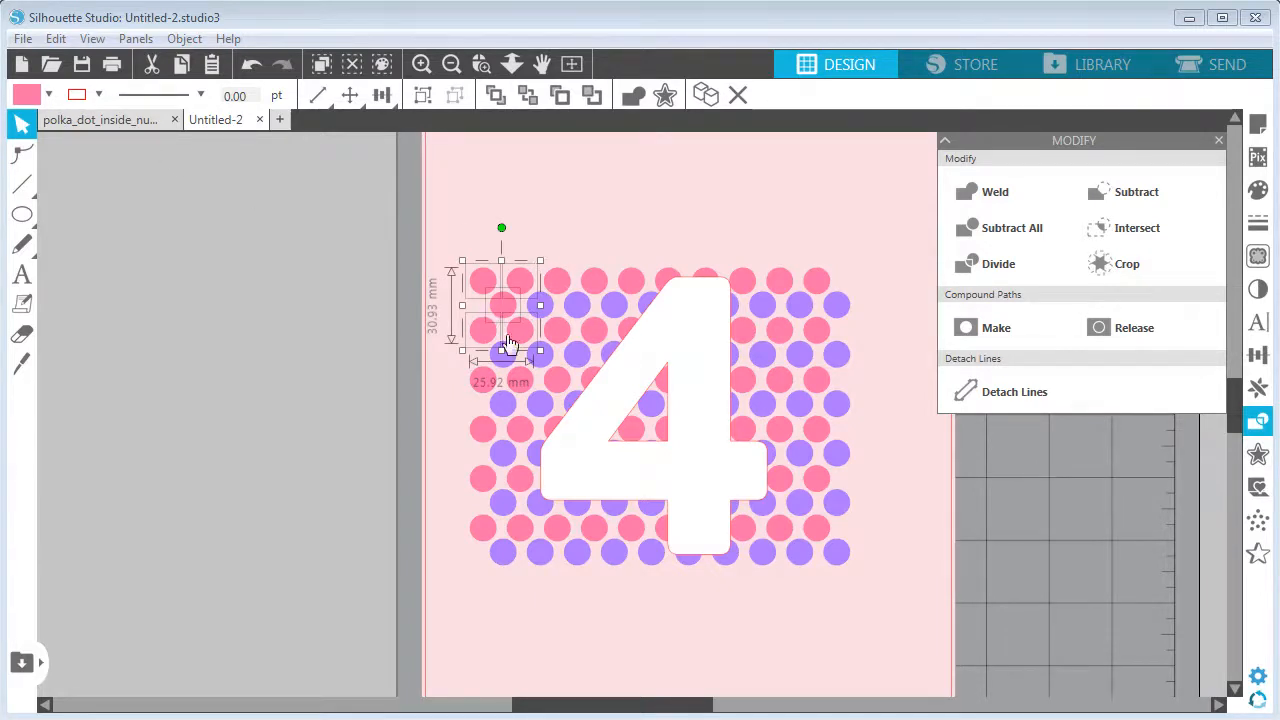
left_click(55, 38)
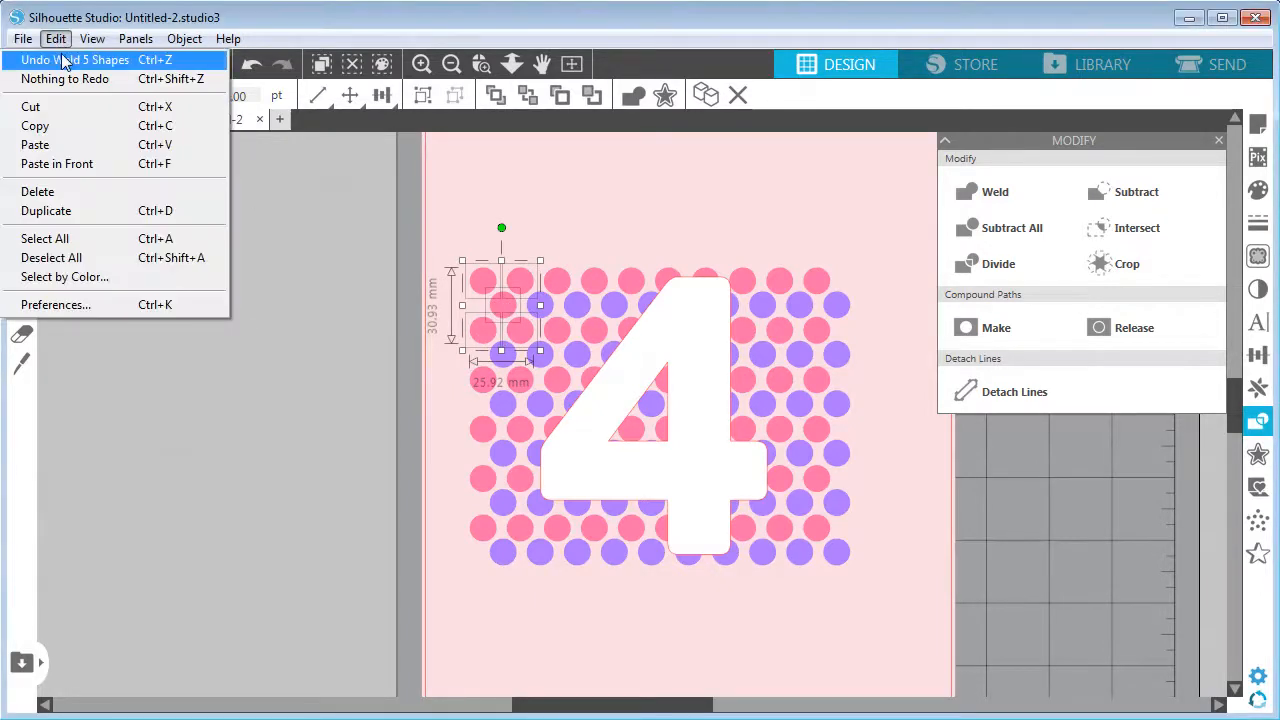
left_click(66, 55)
left_click(401, 203)
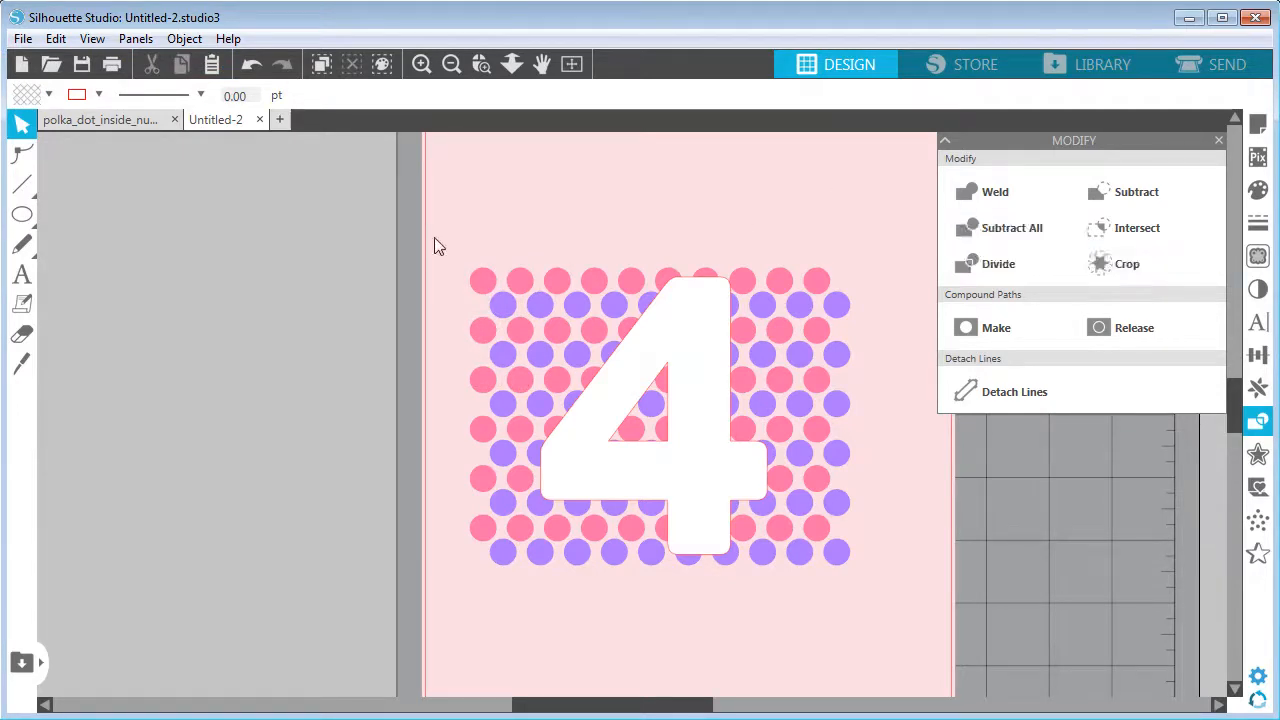
Apply Subtract All to the 4 and all the dots, and move the 4 beside the page to inspect the cutout.
left_click_drag(422, 219, 866, 604)
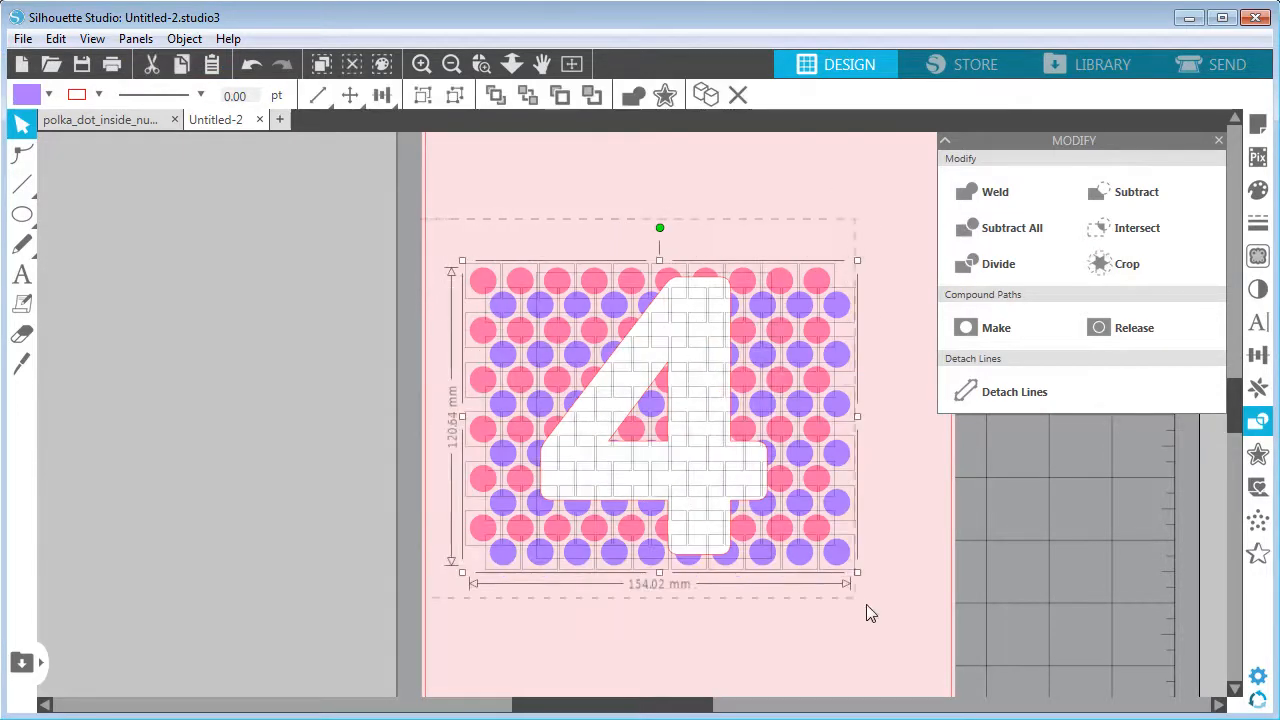
left_click(960, 238)
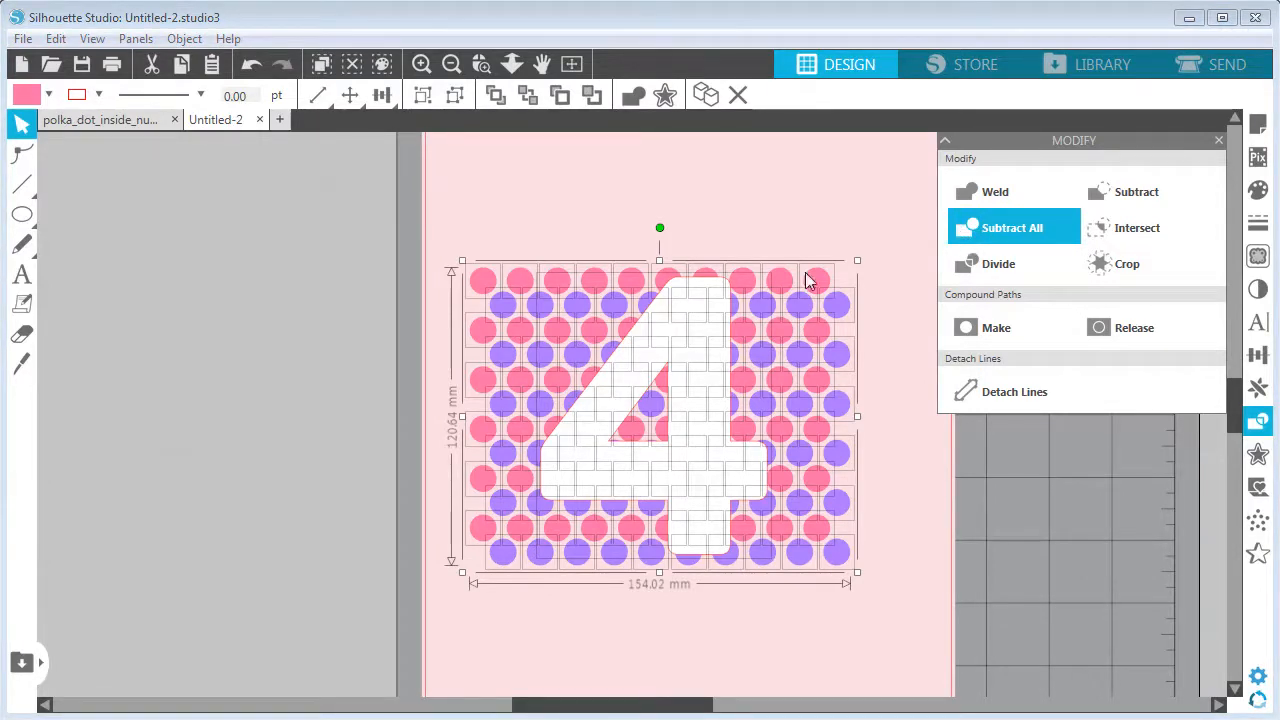
left_click(814, 222)
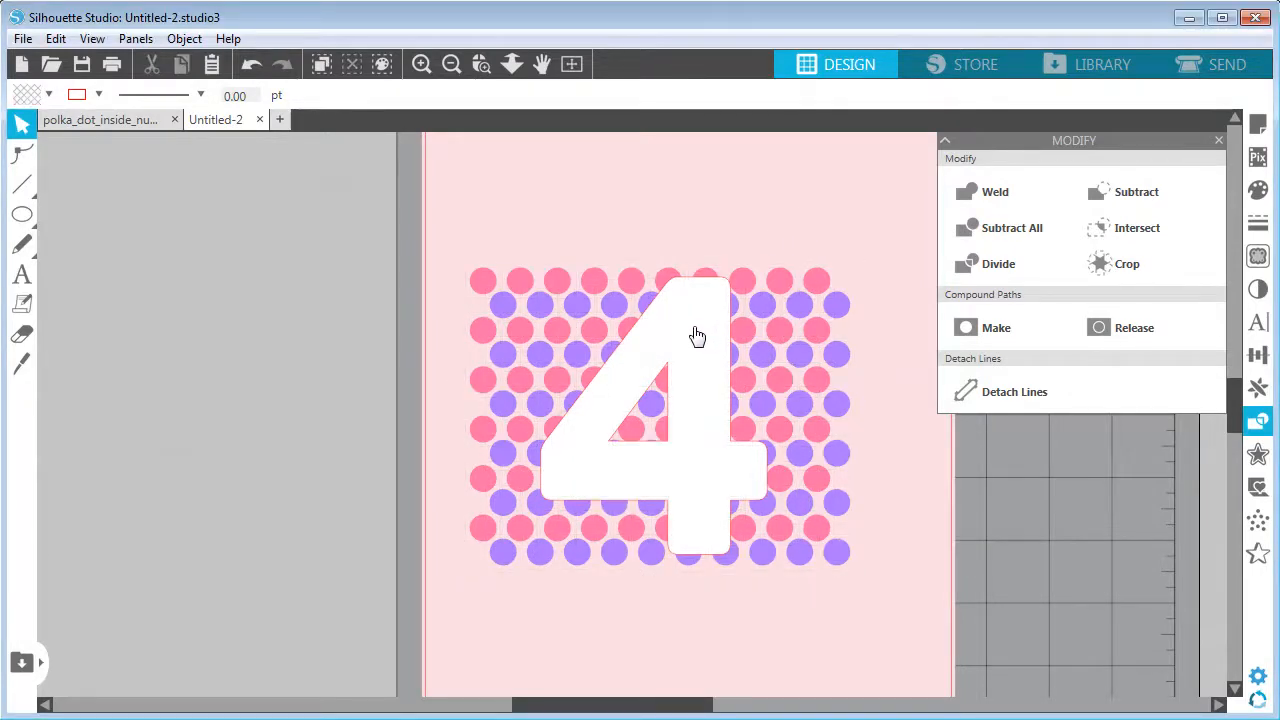
left_click_drag(700, 366, 357, 363)
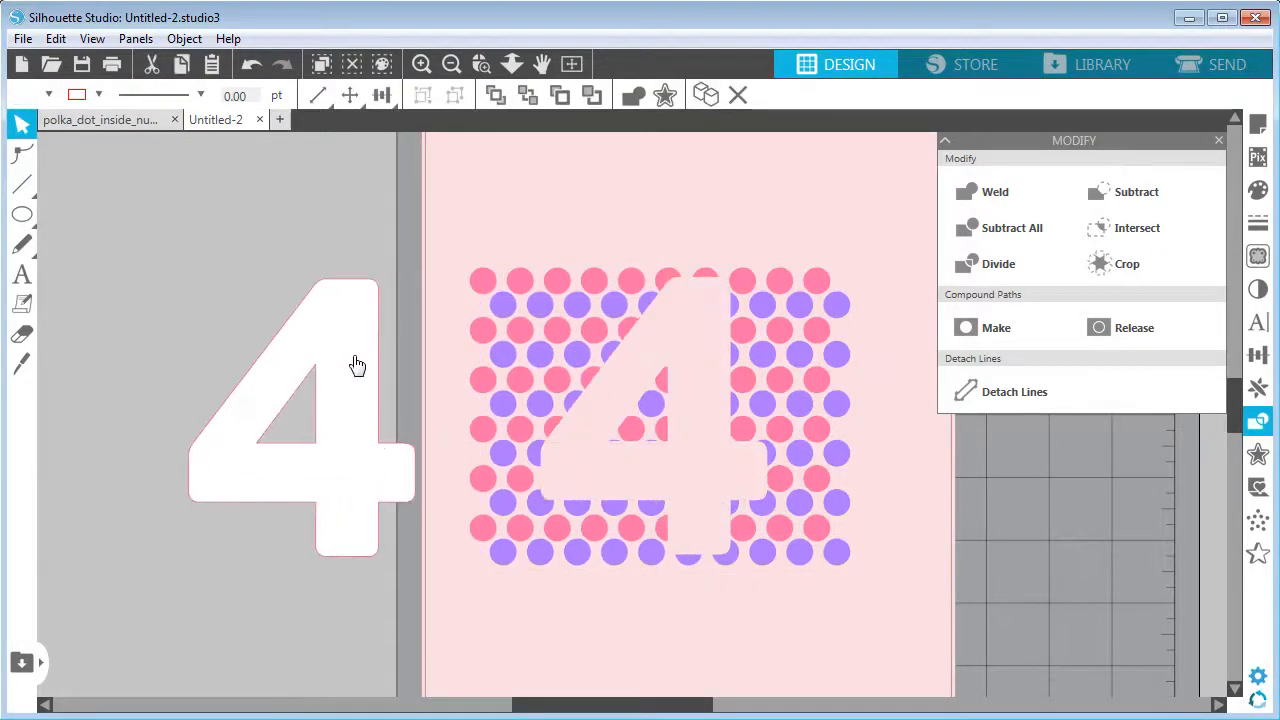
left_click(712, 527)
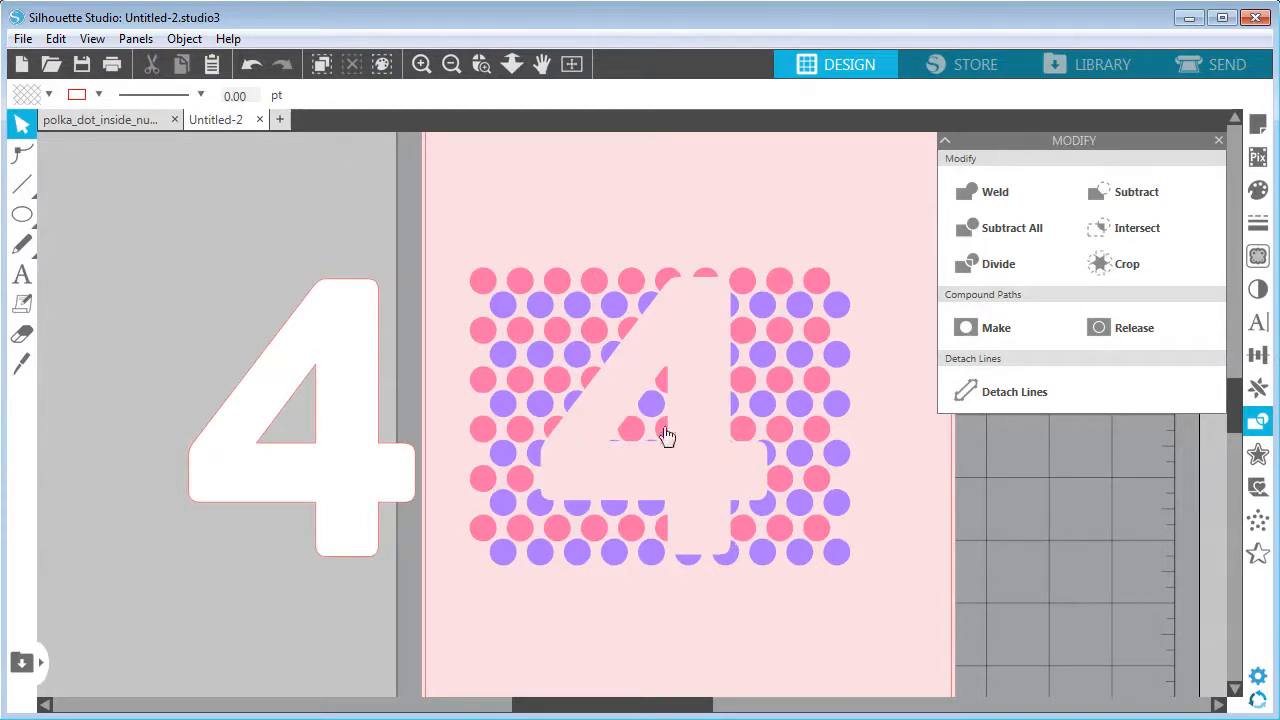
Undo the move of the 4 and the Subtract All, and deselect everything.
left_click(48, 42)
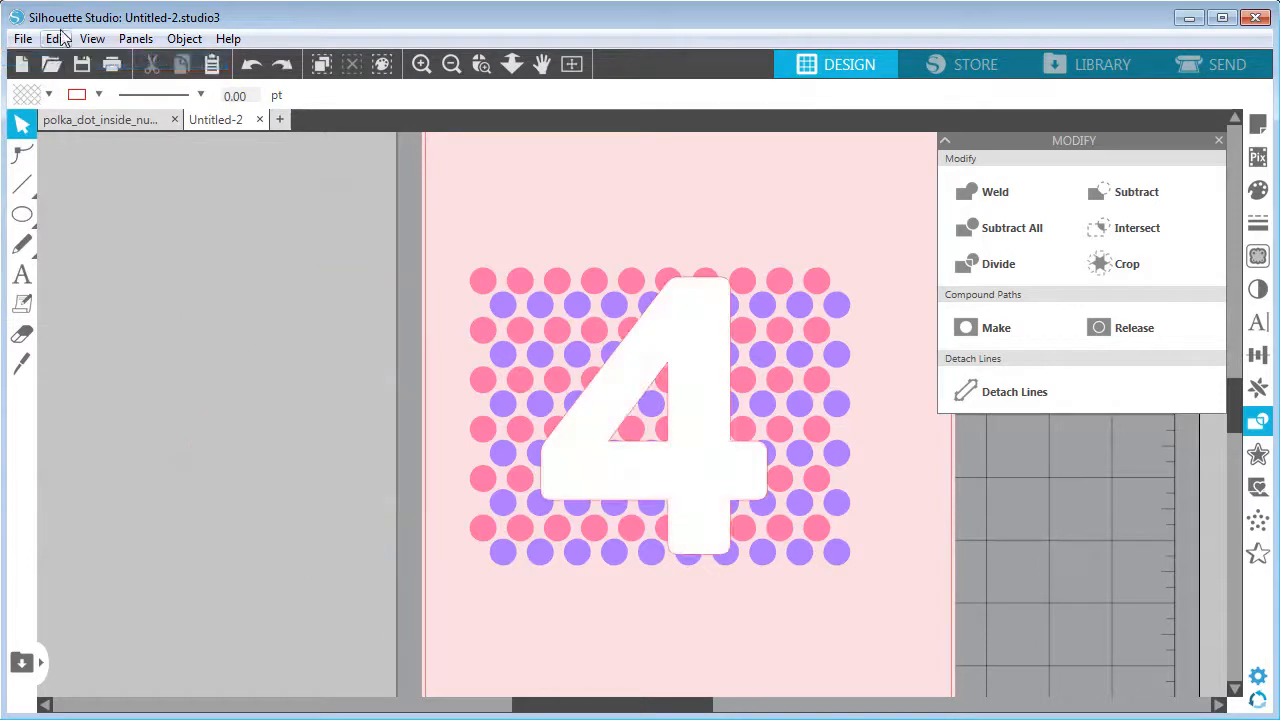
left_click(56, 38)
left_click(70, 60)
left_click(56, 38)
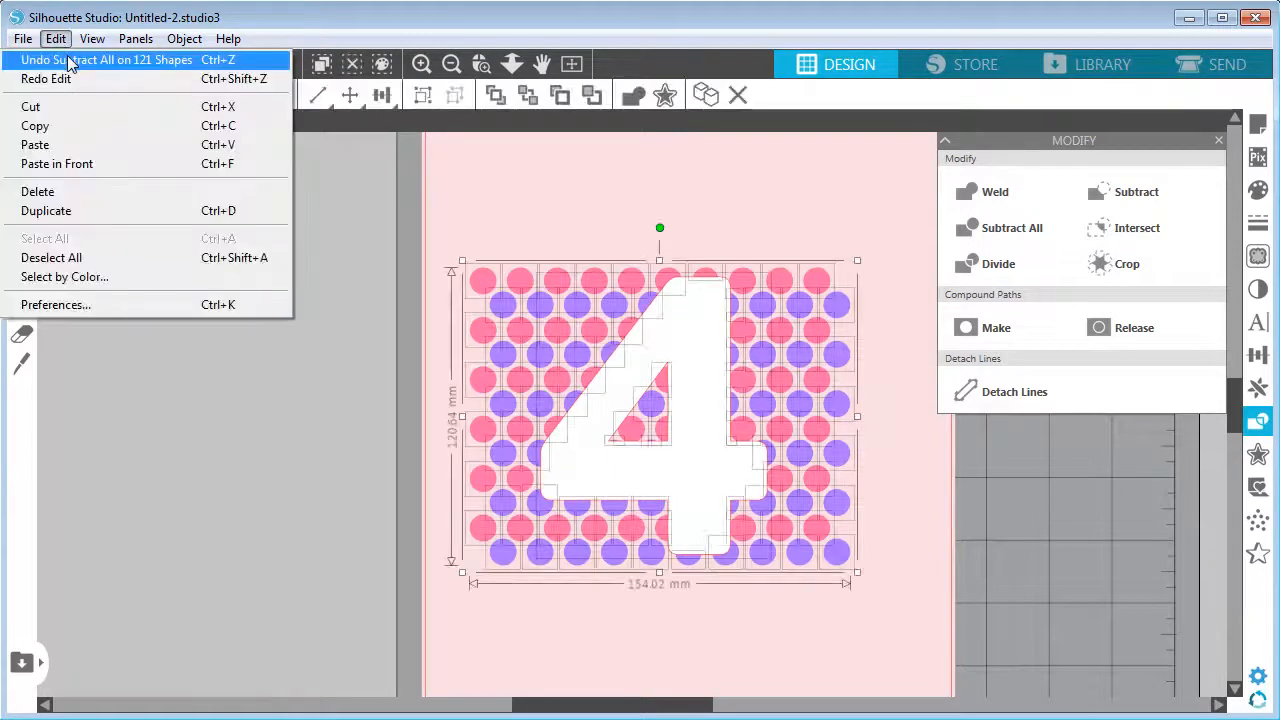
left_click(70, 60)
left_click(505, 200)
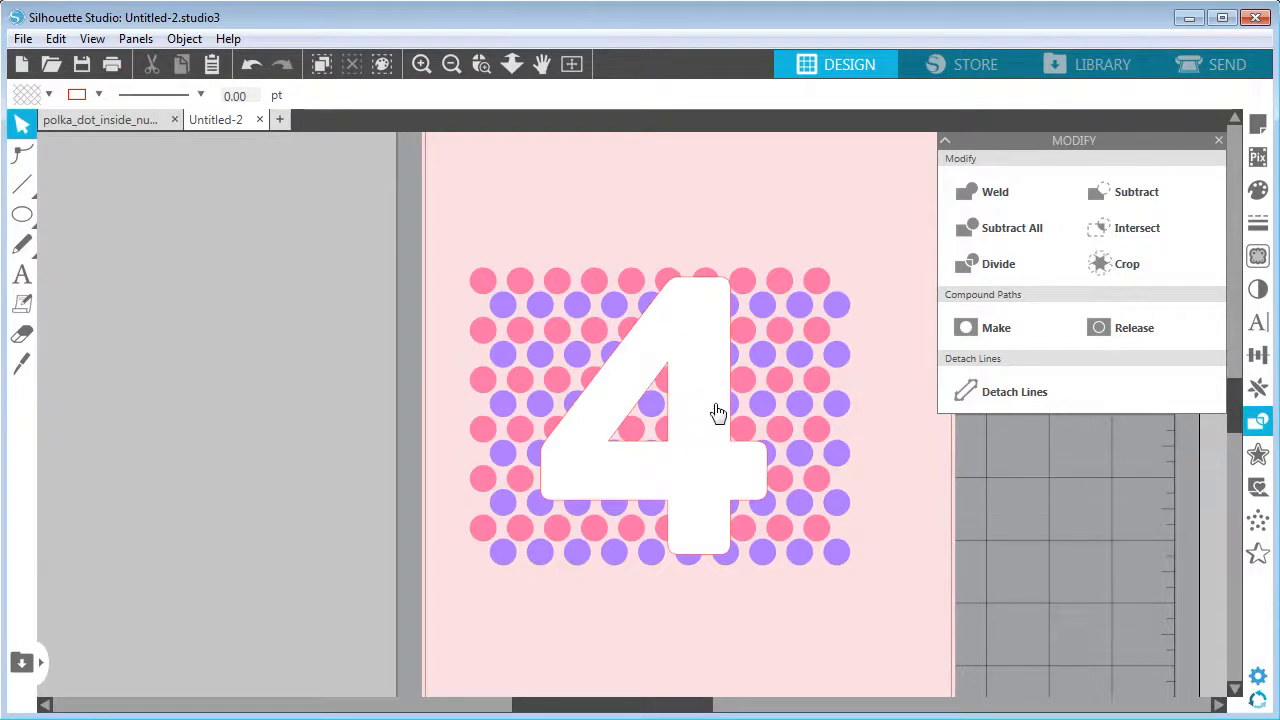
Move the white 4 off the dot pattern into the empty area beside the page.
left_click(542, 64)
left_click_drag(592, 221, 748, 206)
left_click(22, 124)
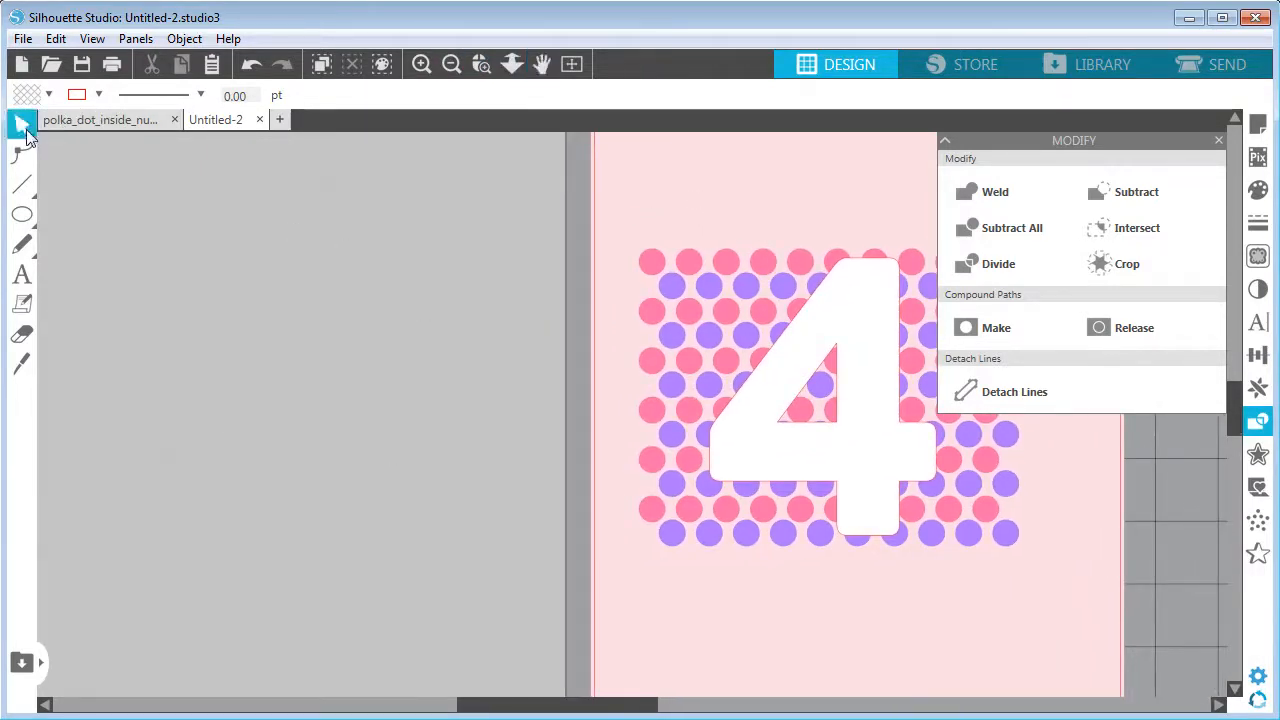
left_click_drag(868, 340, 323, 329)
Shift the 4 toward the page and draw a rectangle about 168 by 151 mm in the empty area, filled with pink.
left_click(22, 214)
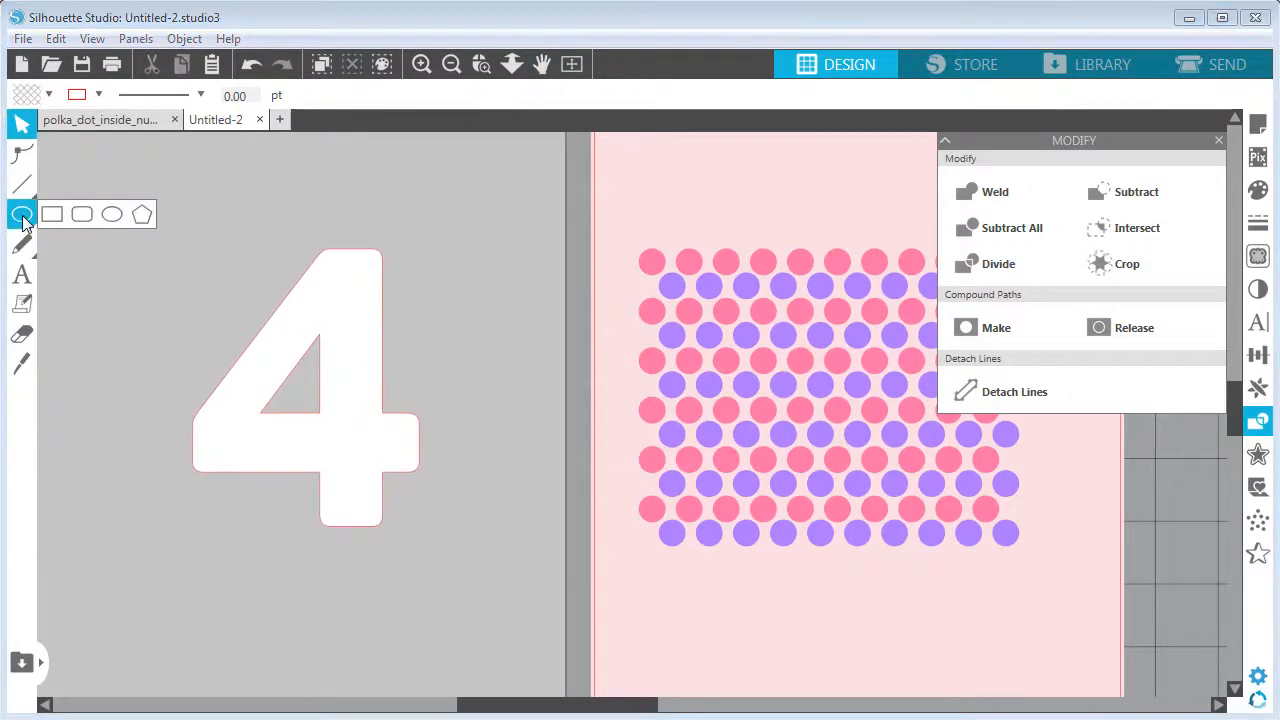
left_click_drag(329, 297, 610, 311)
left_click(51, 212)
left_click_drag(98, 210, 514, 583)
left_click(54, 93)
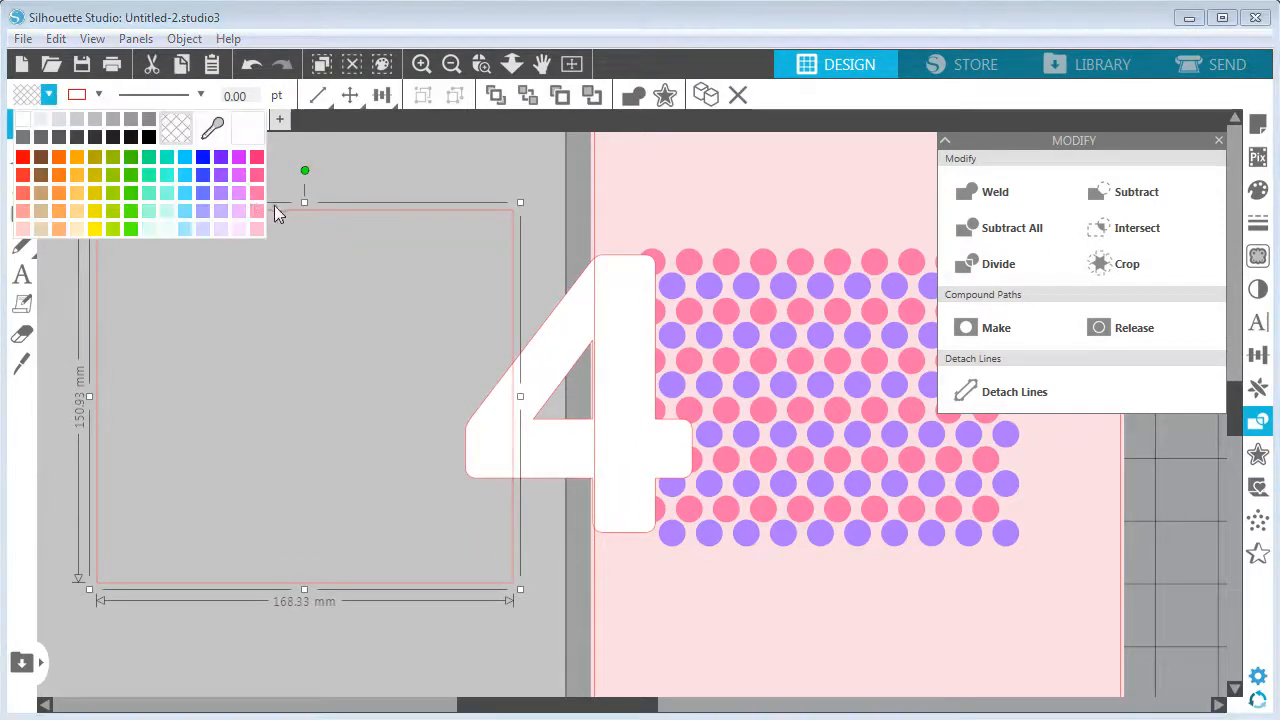
left_click(256, 194)
Bring the white 4 to the front and place it roughly centred over the pink rectangle.
left_click_drag(613, 320, 523, 314)
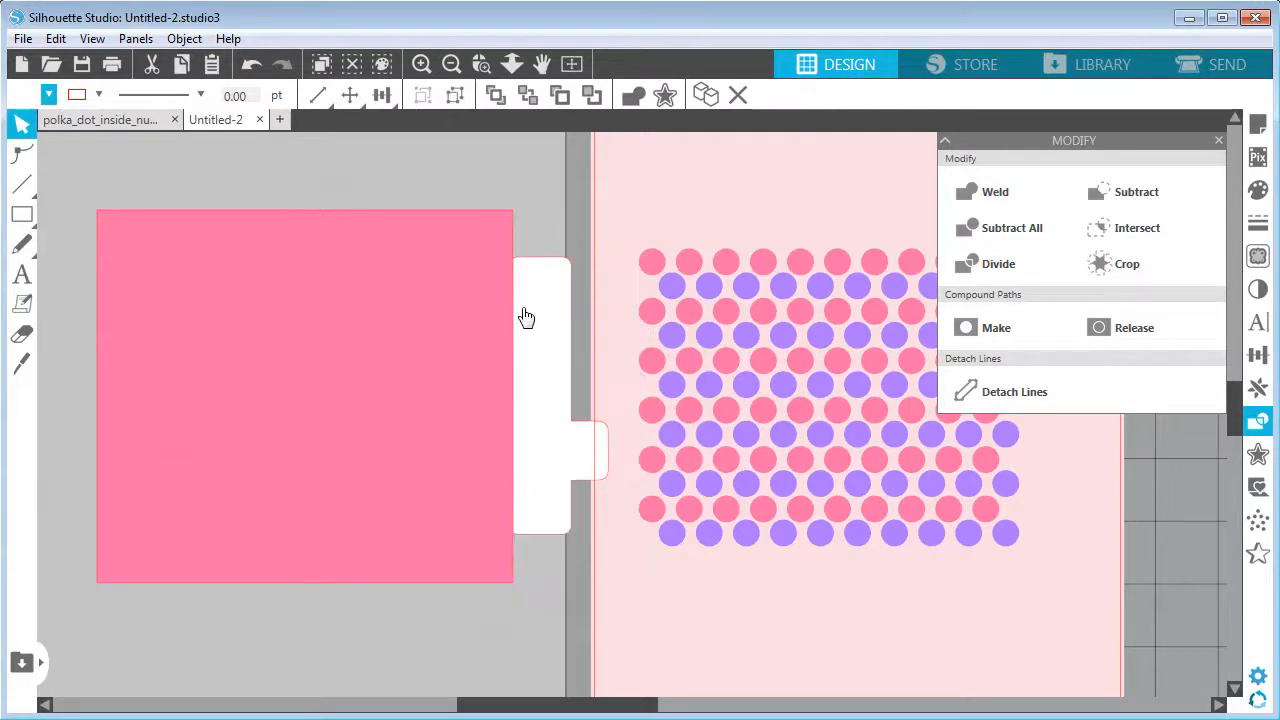
right_click(531, 296)
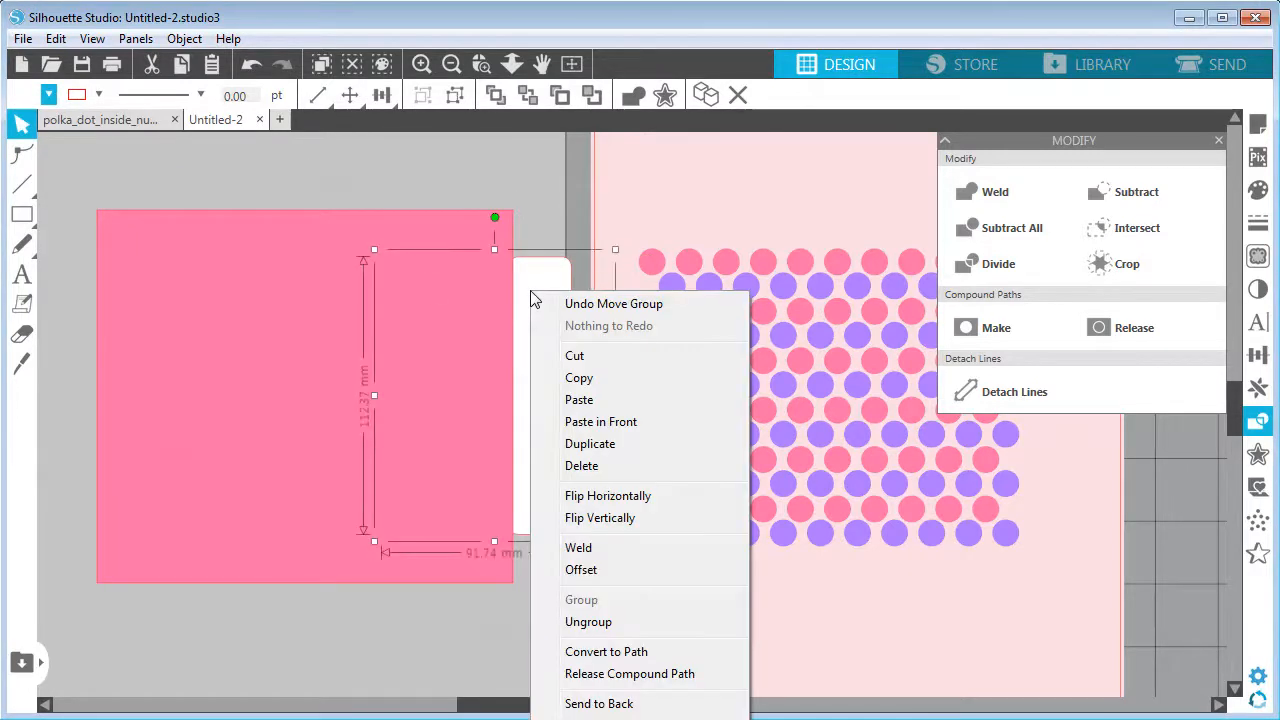
left_click(588, 703)
left_click_drag(557, 443, 531, 213)
right_click(531, 213)
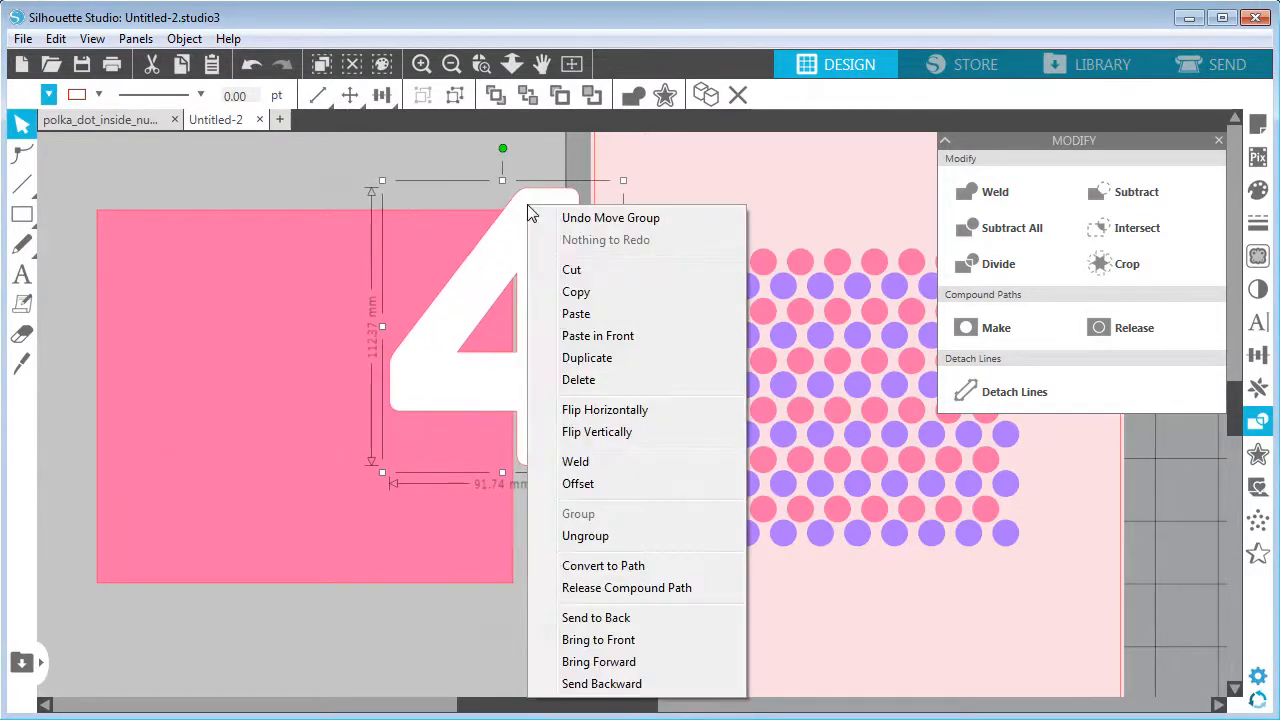
left_click(600, 640)
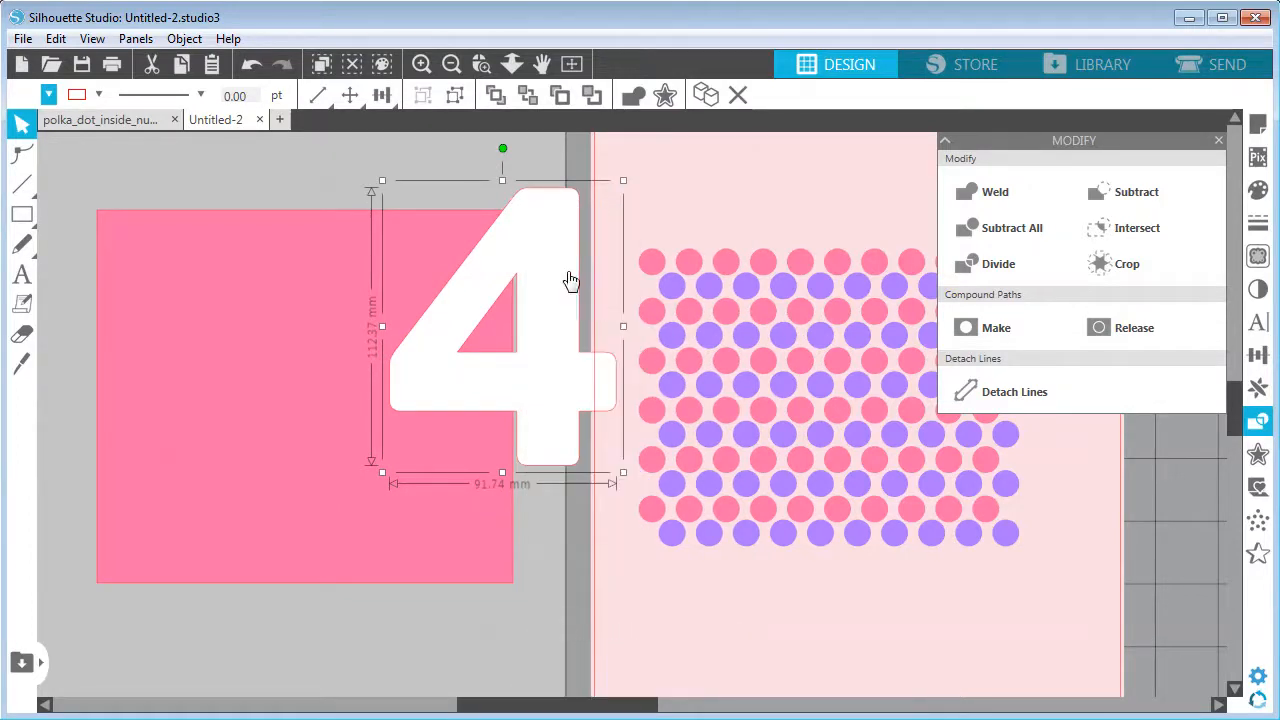
left_click_drag(571, 280, 365, 343)
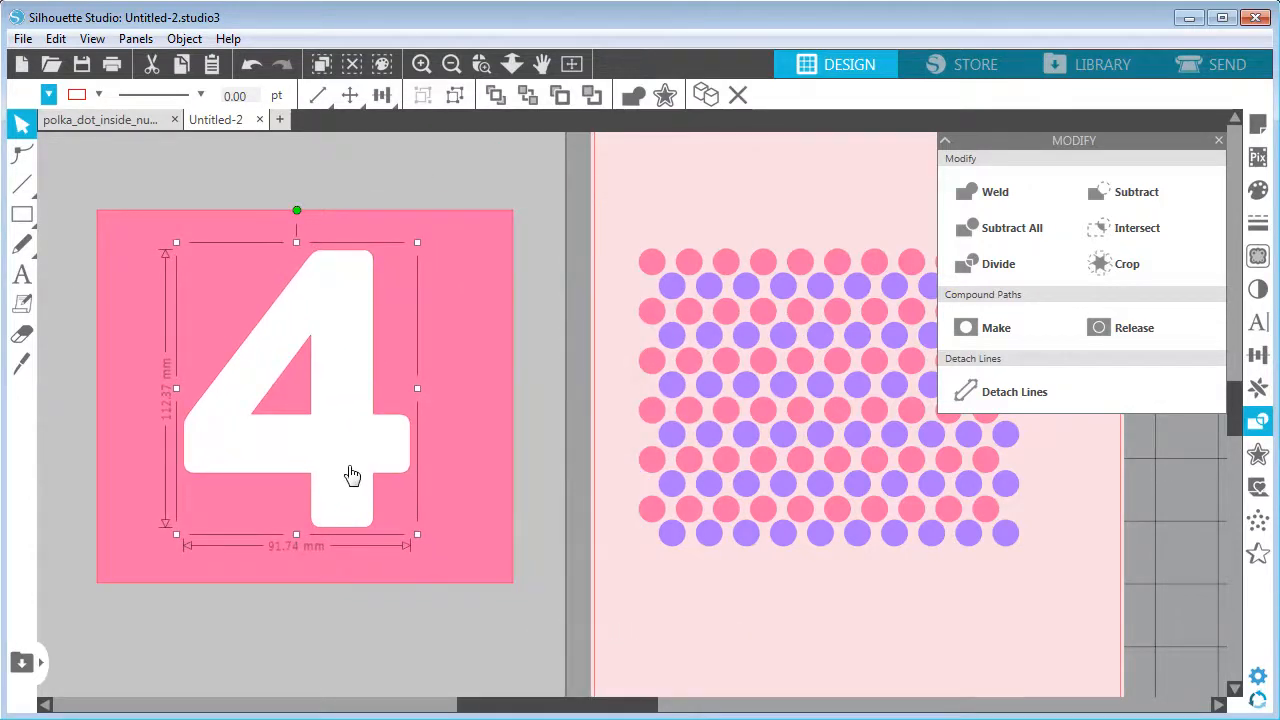
Place a copy of the white 4 in the empty area below the pink rectangle.
left_click(538, 394)
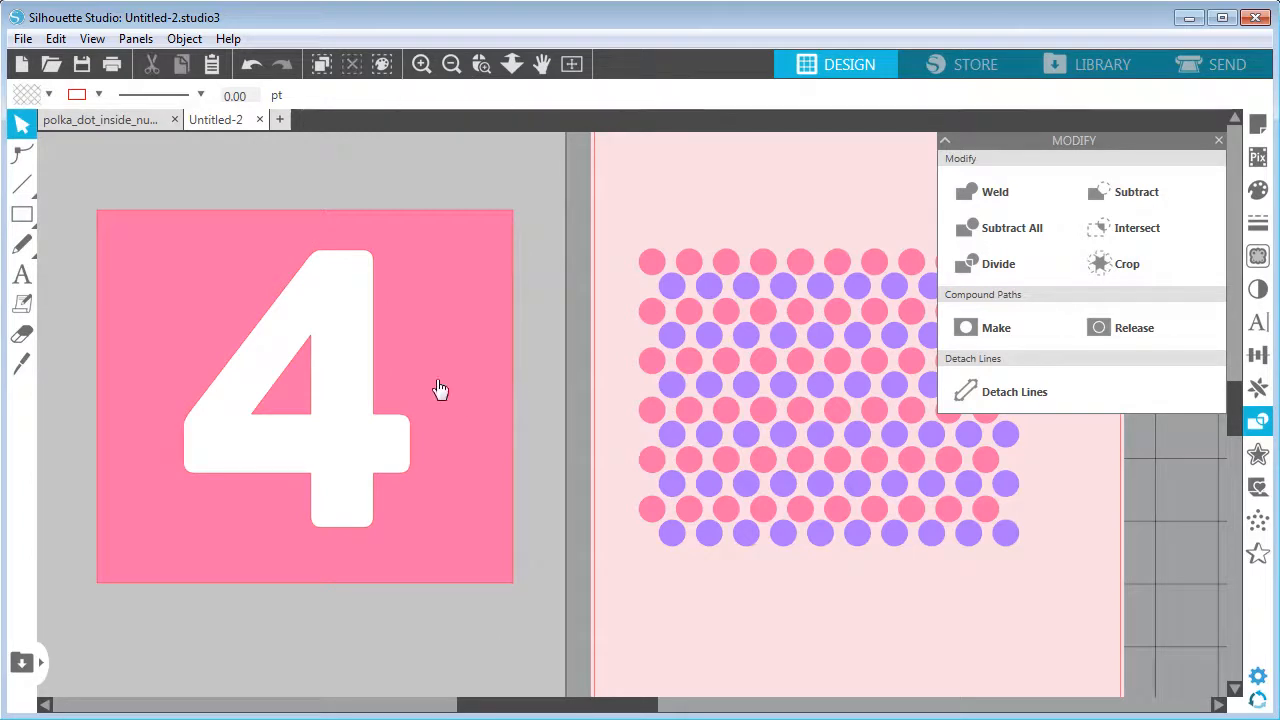
left_click(351, 312)
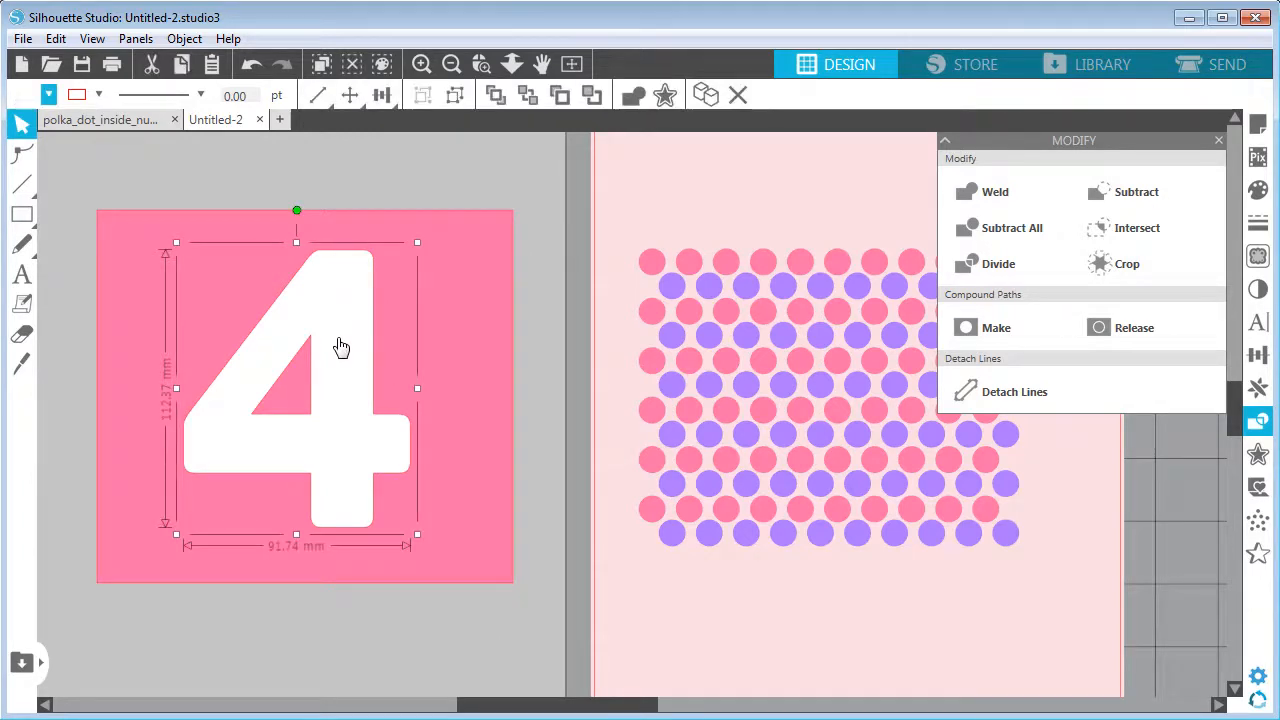
left_click_drag(343, 284, 328, 681)
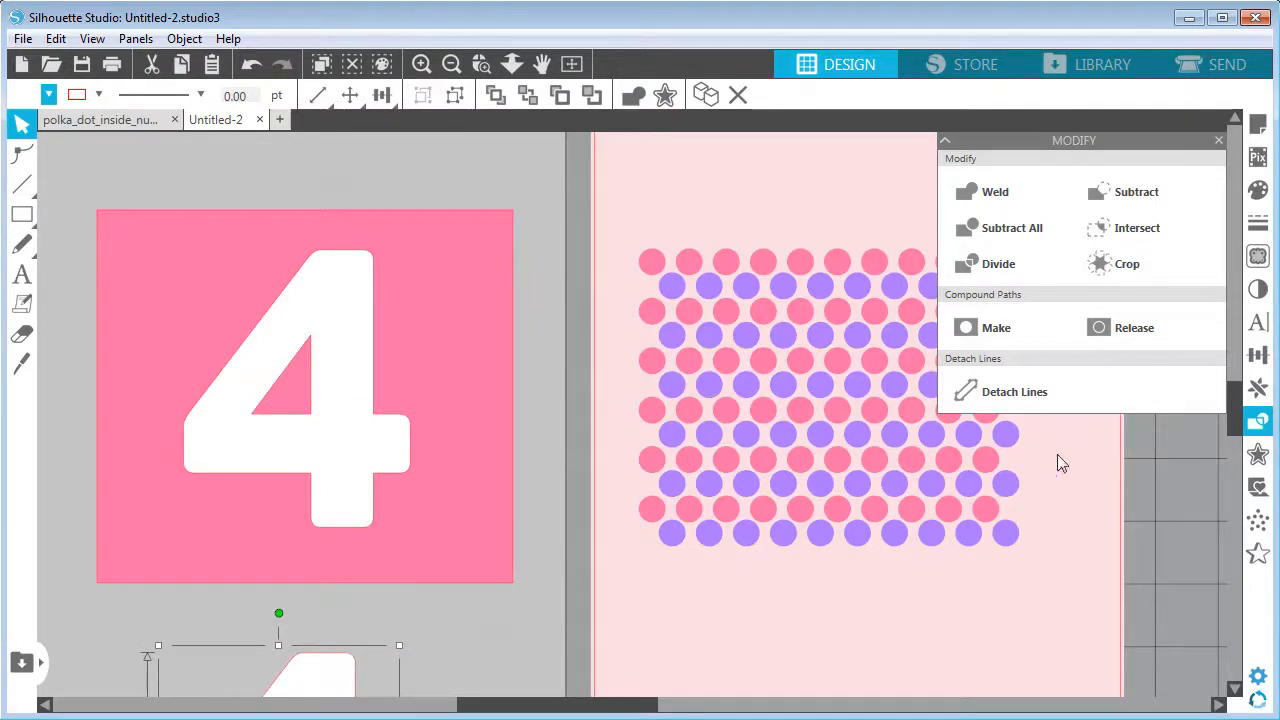
mouse_move(1233, 424)
left_mouse_down()
mouse_move(1230, 468)
mouse_move(1233, 424)
left_mouse_up()
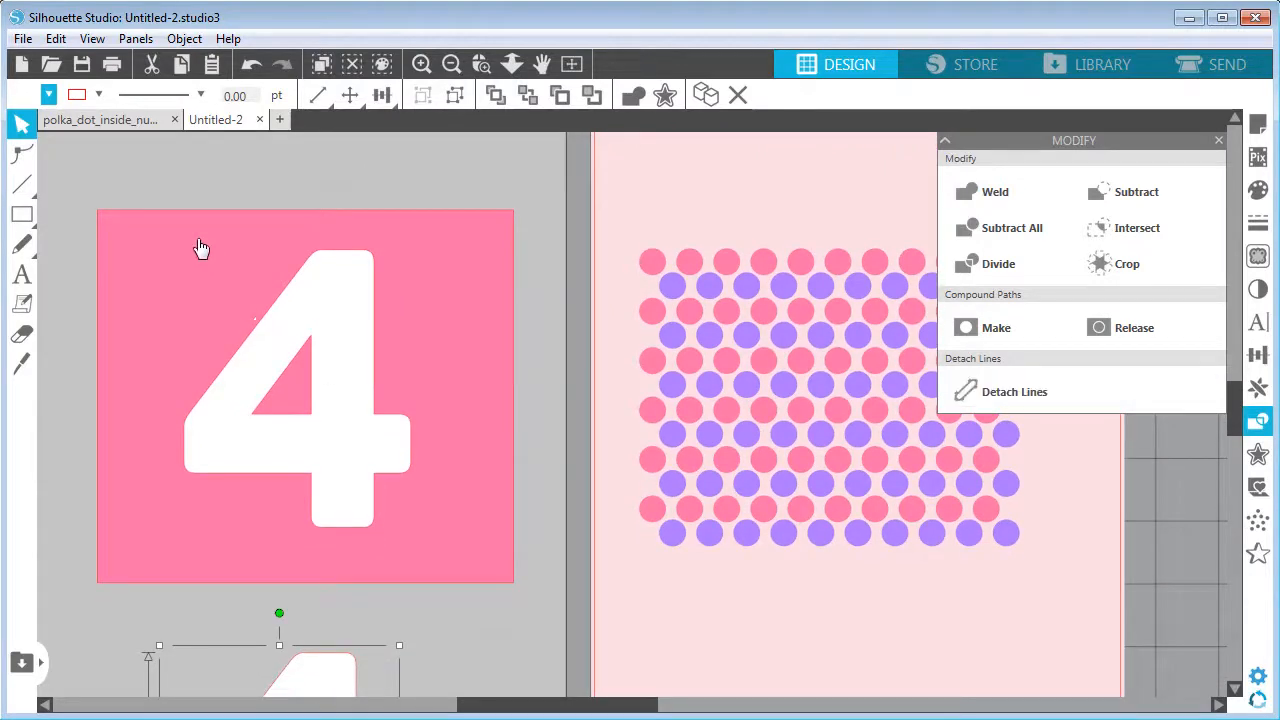
Subtract the white 4 from the pink rectangle and deselect the result.
left_click(163, 222)
left_click(343, 391)
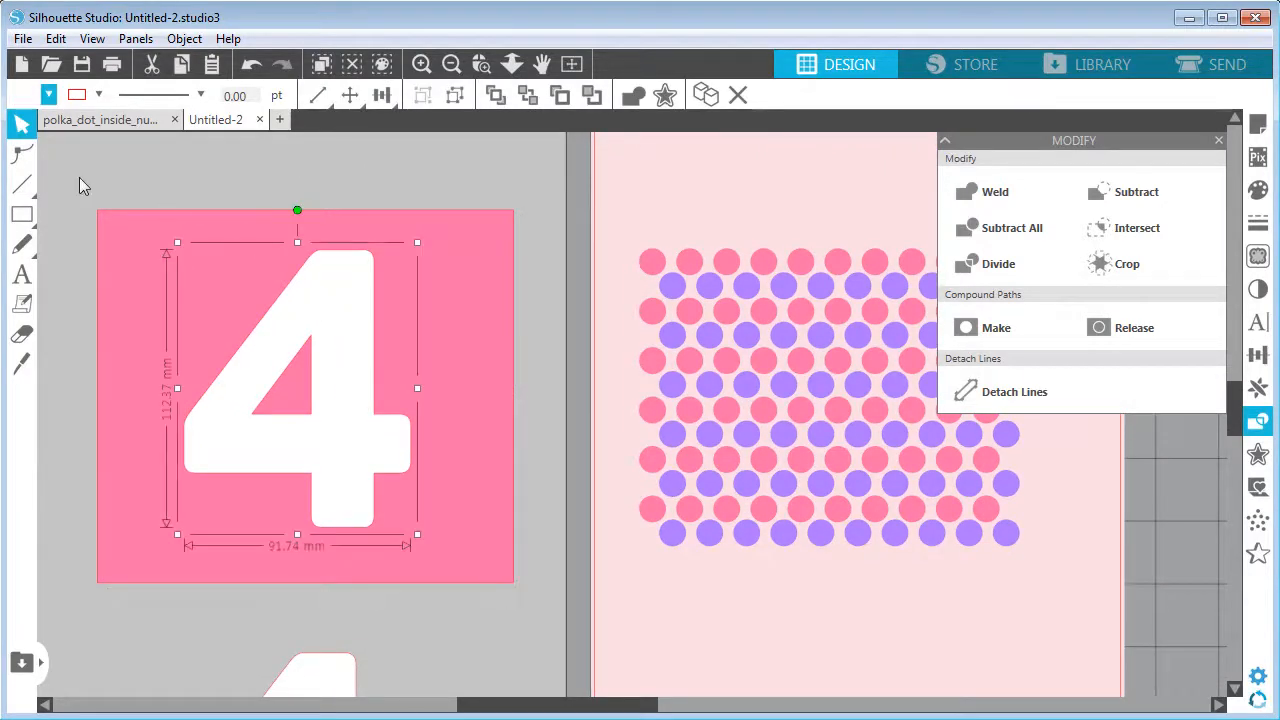
left_click_drag(79, 186, 531, 608)
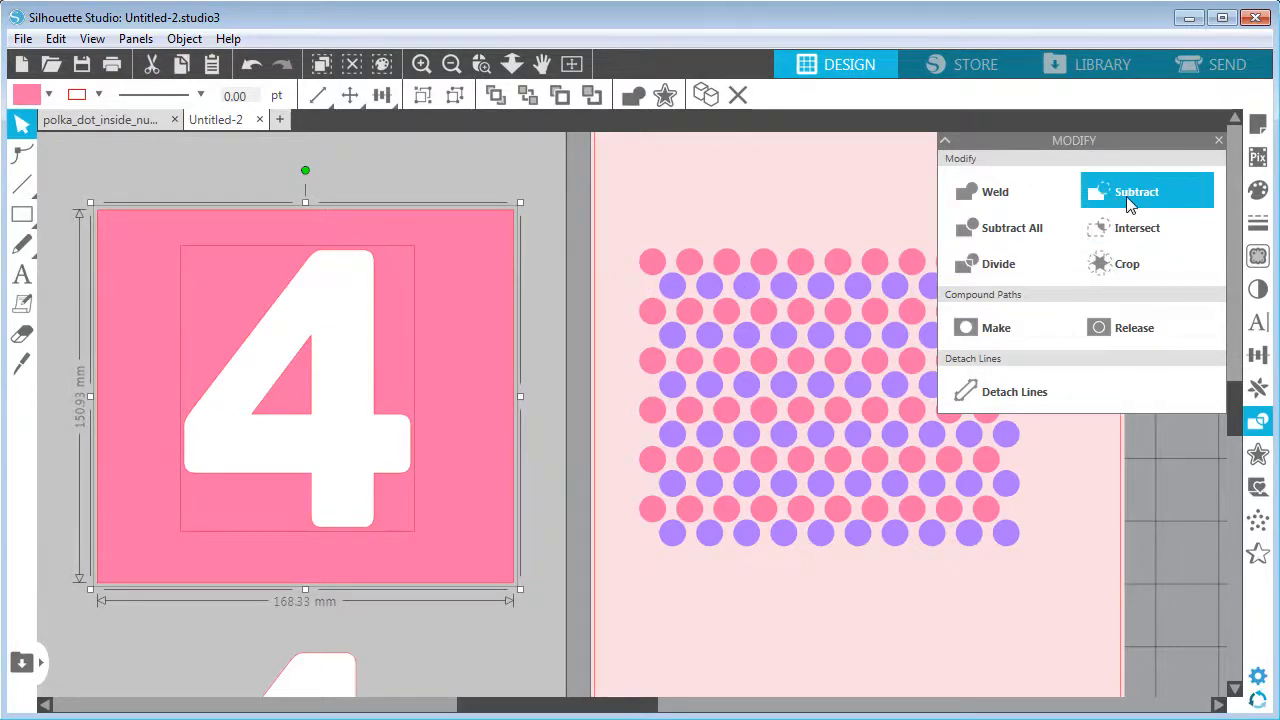
left_click(1130, 195)
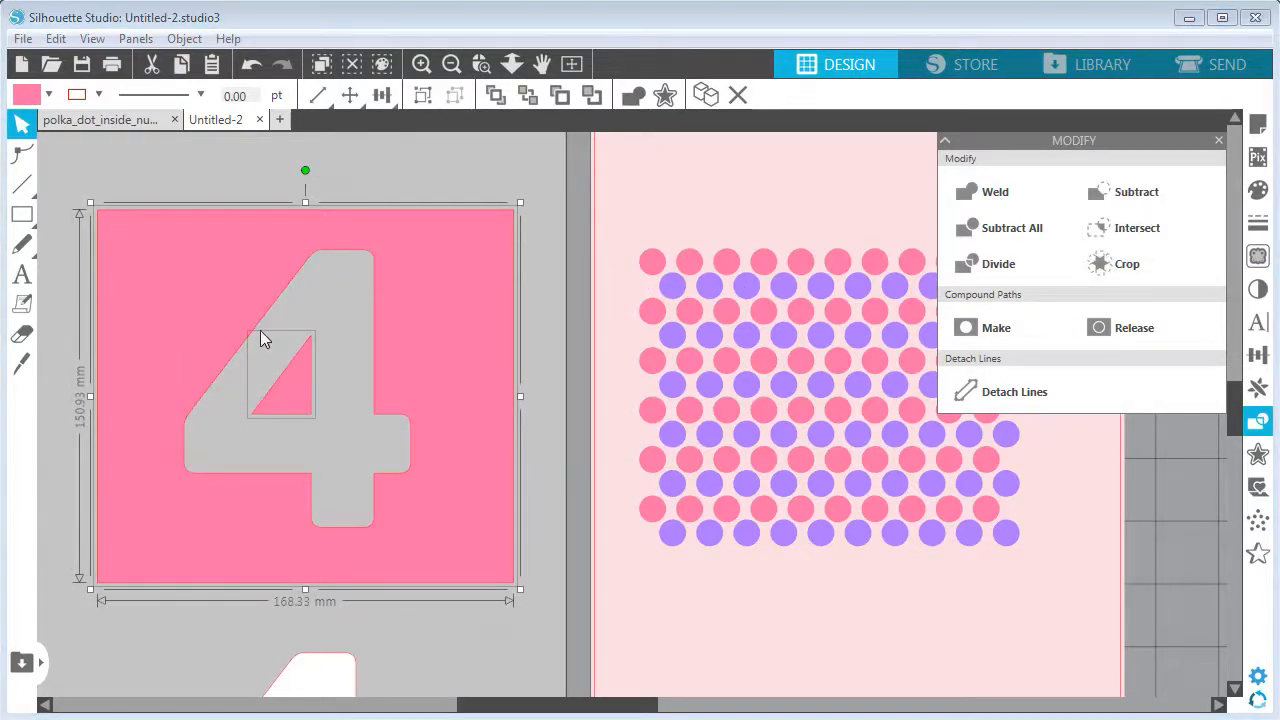
left_click(436, 171)
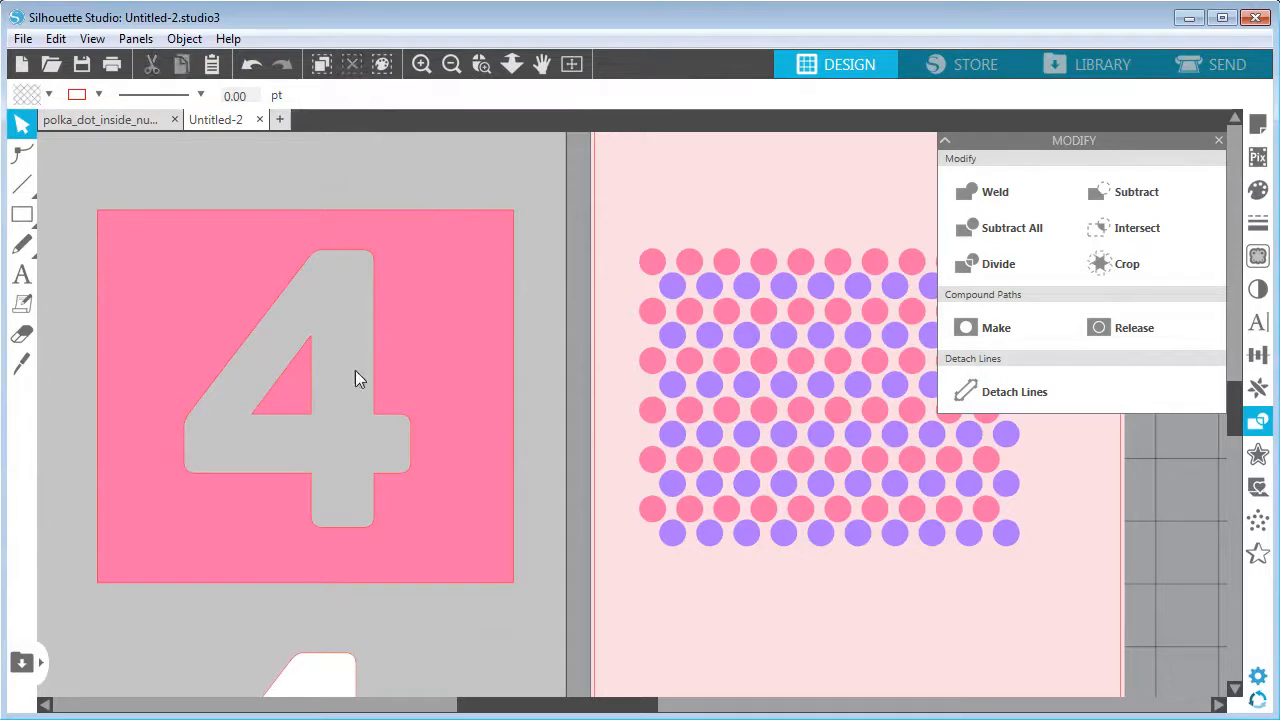
Shift the loose triangle inside the cut-out 4 slightly and undo the move.
mouse_move(286, 400)
left_mouse_down()
mouse_move(357, 451)
mouse_move(280, 406)
mouse_move(277, 392)
mouse_move(288, 394)
left_mouse_up()
left_click(57, 39)
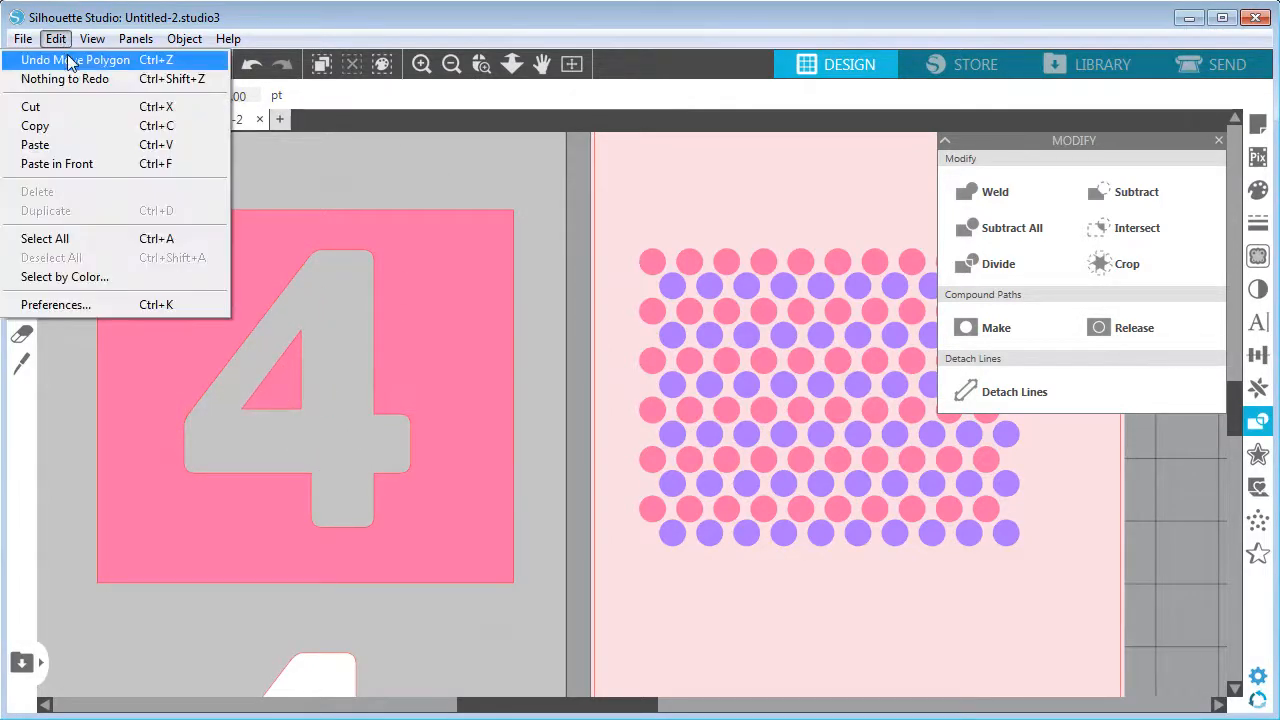
left_click(68, 58)
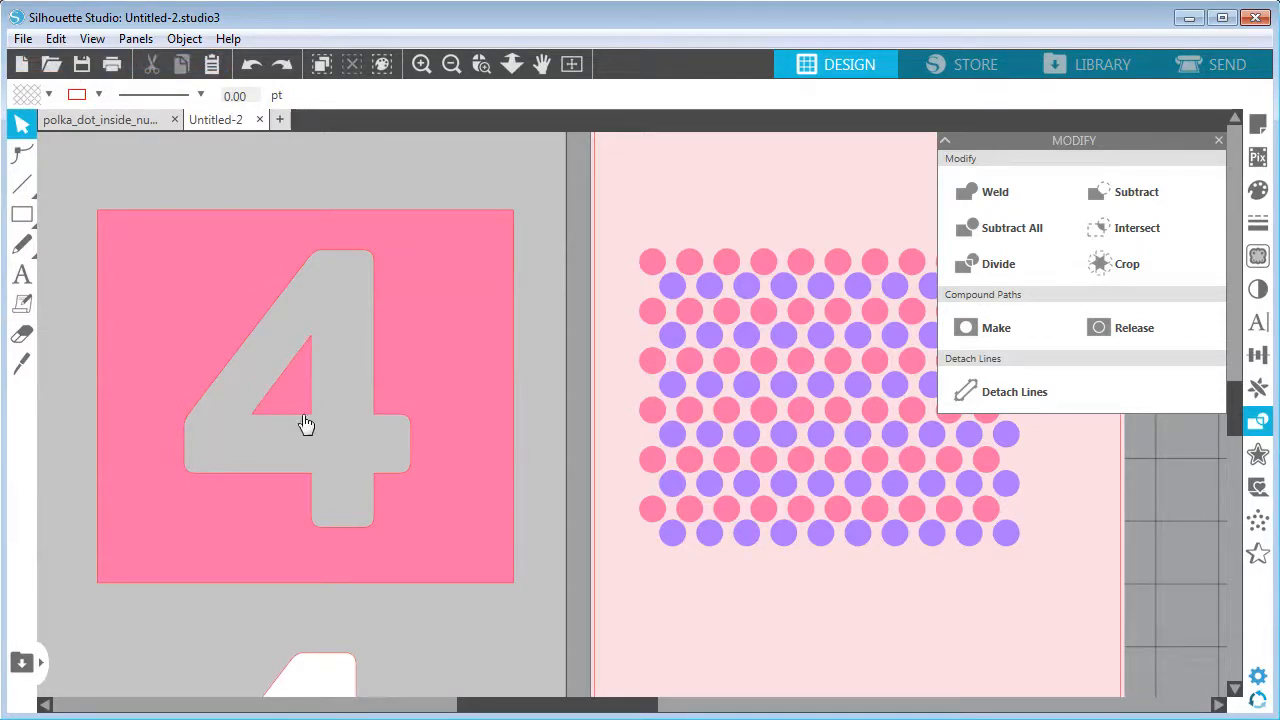
Make a compound path from the pink rectangle with the cut-out 4 and its inner triangle.
left_click_drag(77, 182, 487, 506)
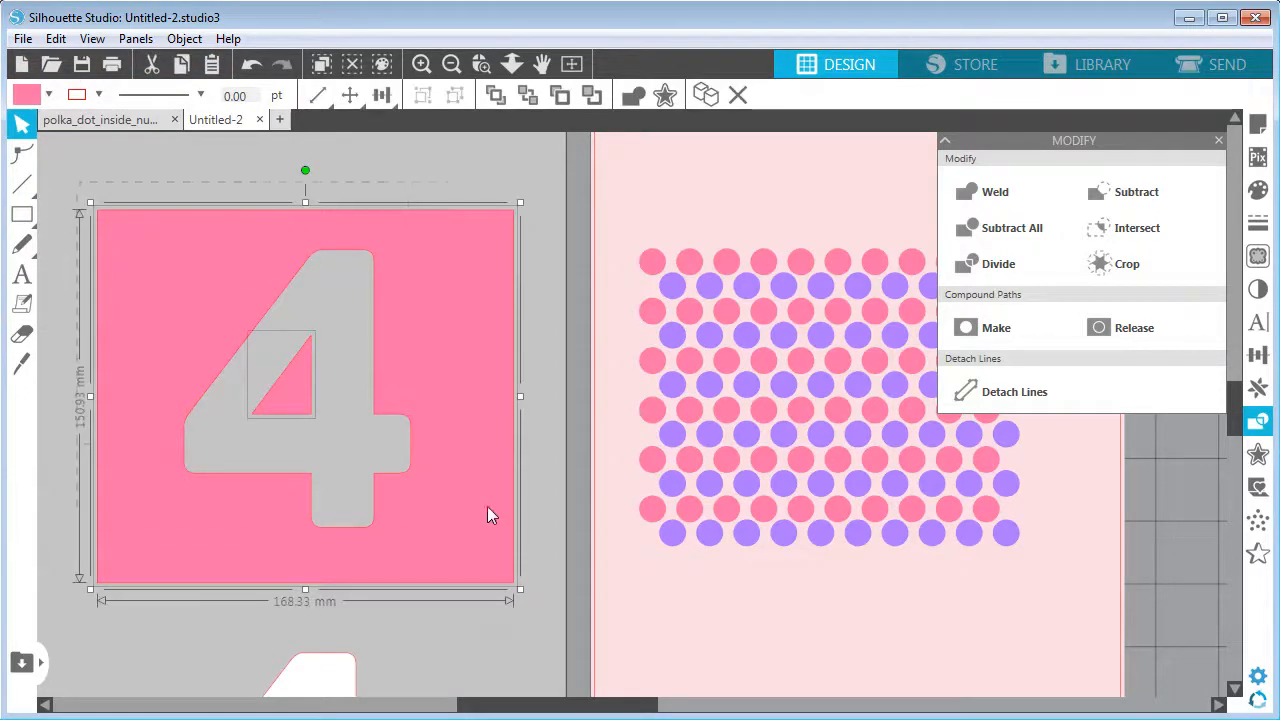
left_click(184, 38)
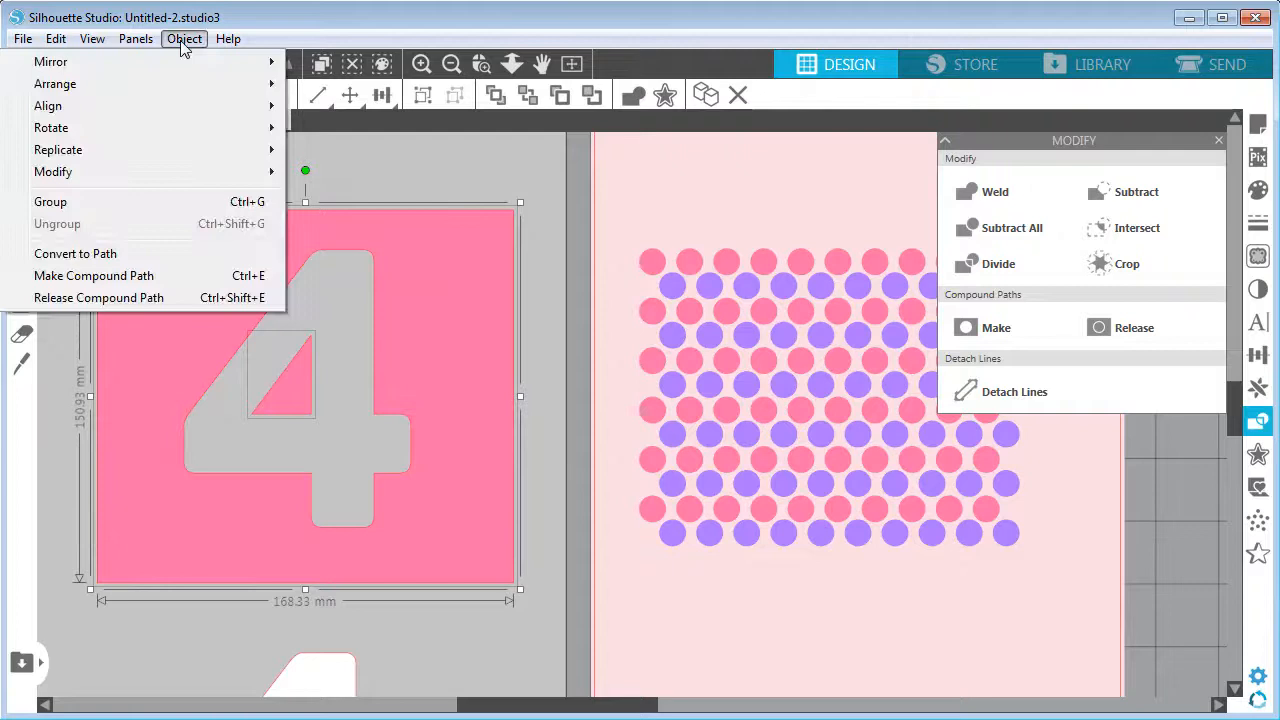
left_click(140, 277)
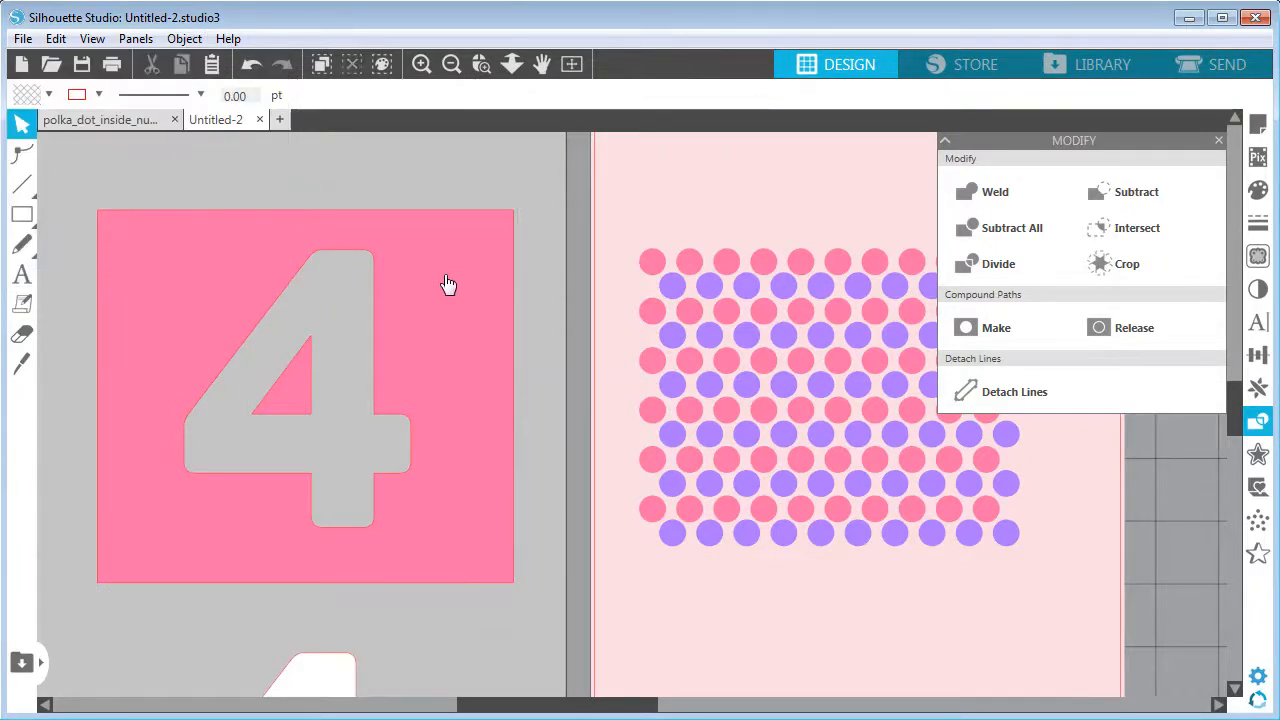
Place the cut-out rectangle over the polka dot pattern on the page and change its fill to light pink.
left_click_drag(643, 712, 666, 708)
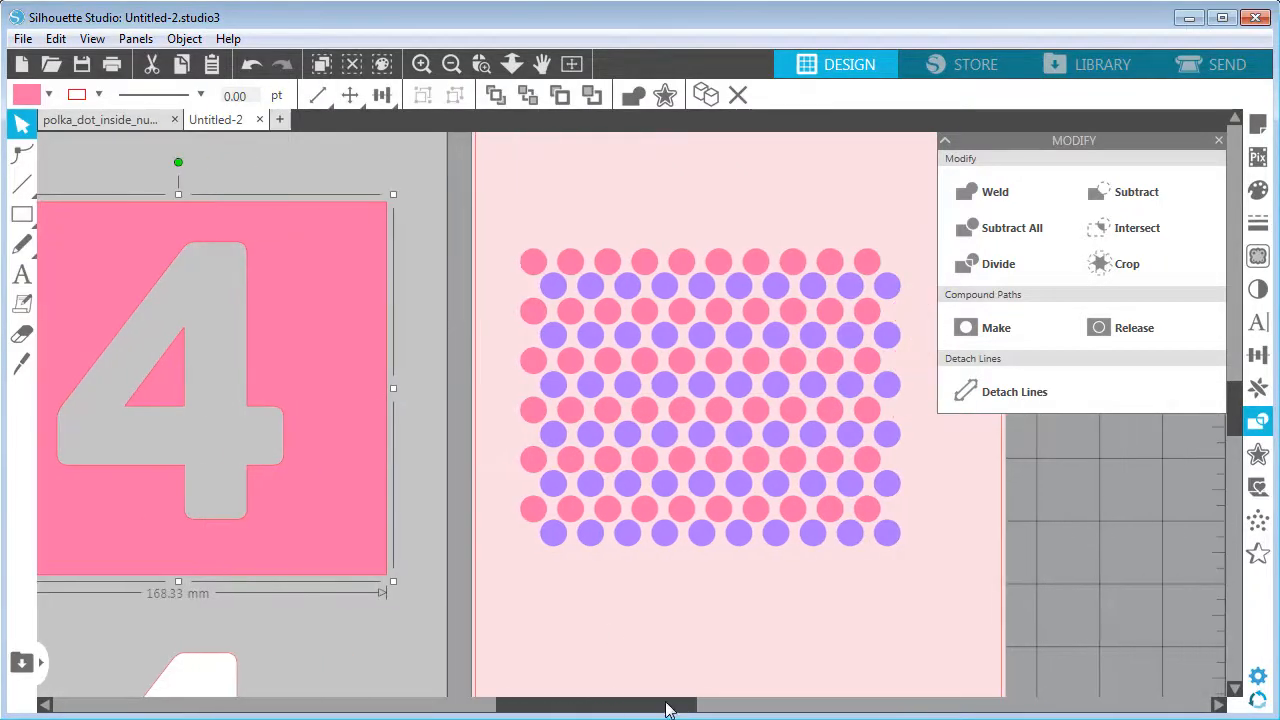
left_click_drag(365, 430, 827, 436)
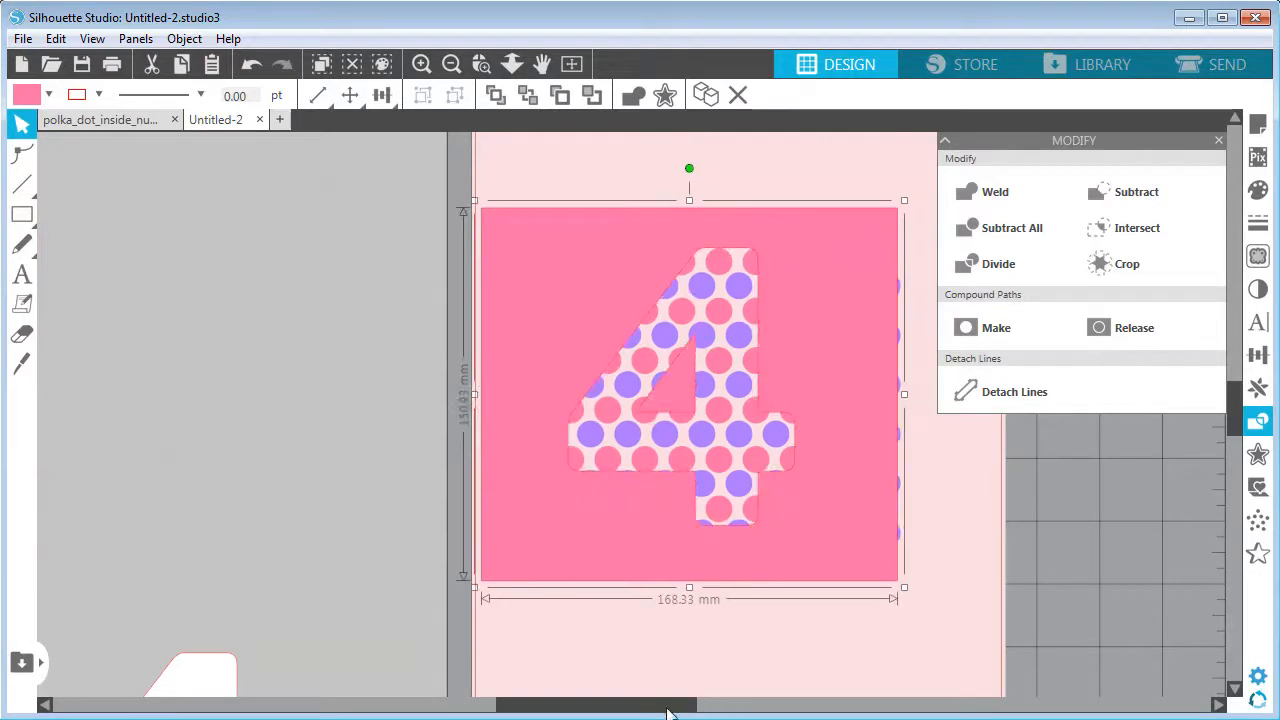
left_click_drag(668, 712, 686, 706)
mouse_move(783, 563)
left_mouse_down()
mouse_move(798, 556)
mouse_move(792, 568)
left_mouse_up()
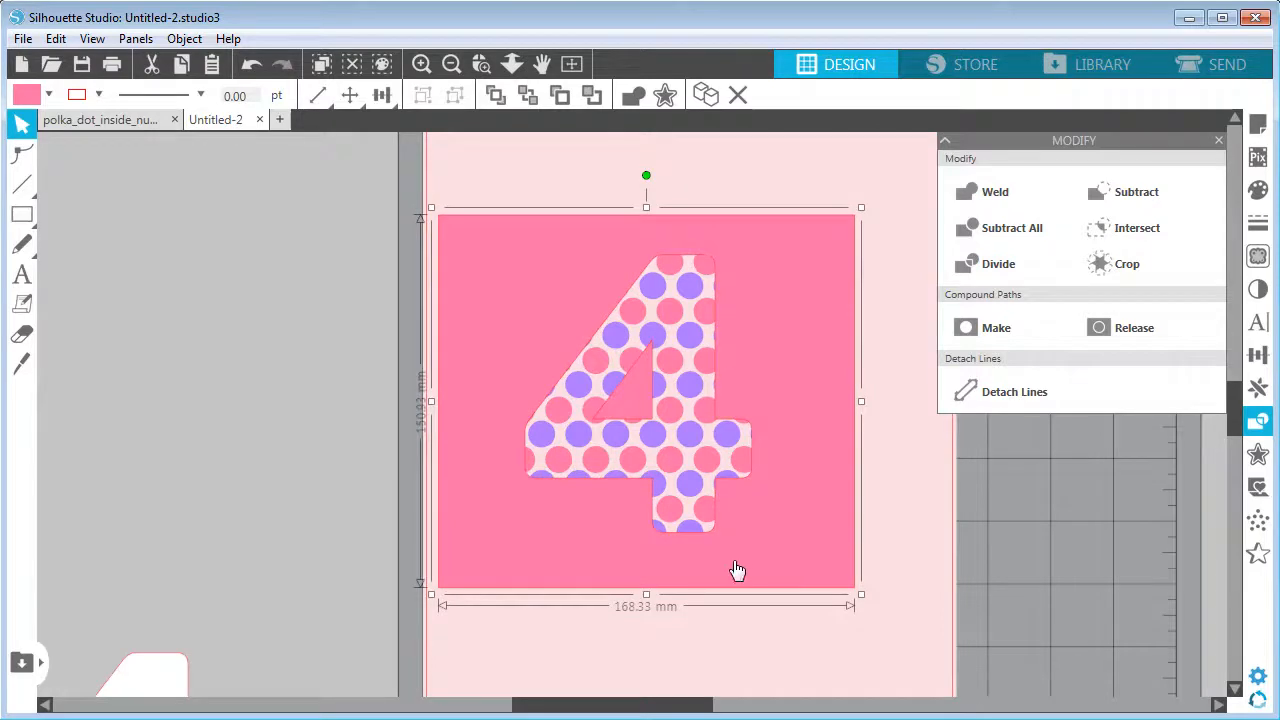
left_click(49, 95)
left_click(257, 229)
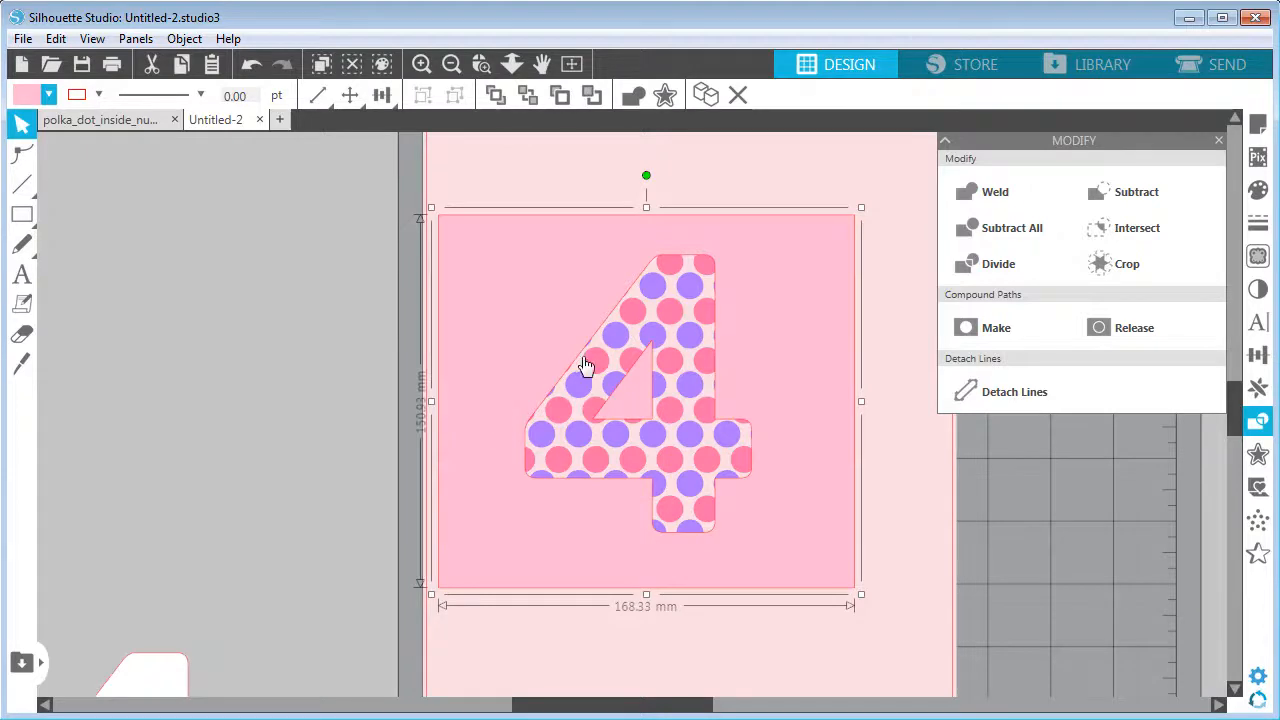
Nudge the cut-out rectangle right and slightly up to adjust which dots fall inside the 4.
key("Right")
key("Right")
key("Right")
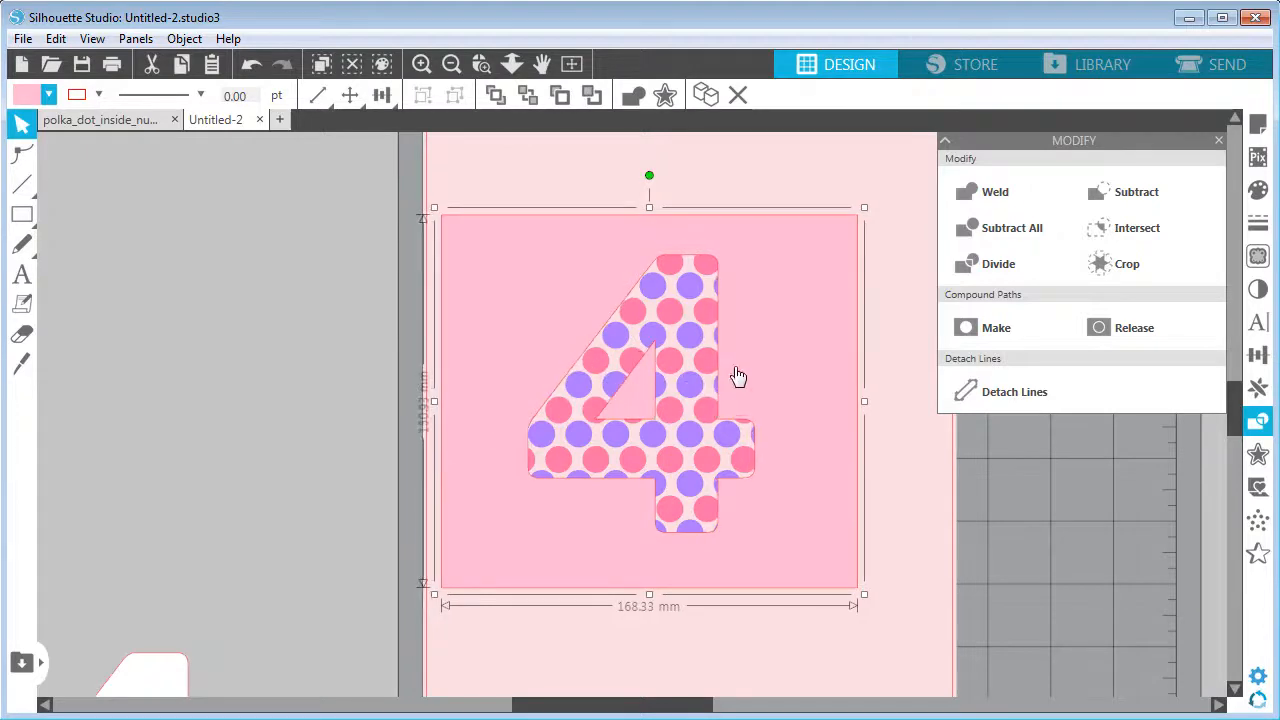
key("Up")
key("Up")
key("Up")
key("Up")
key("Up")
key("Up")
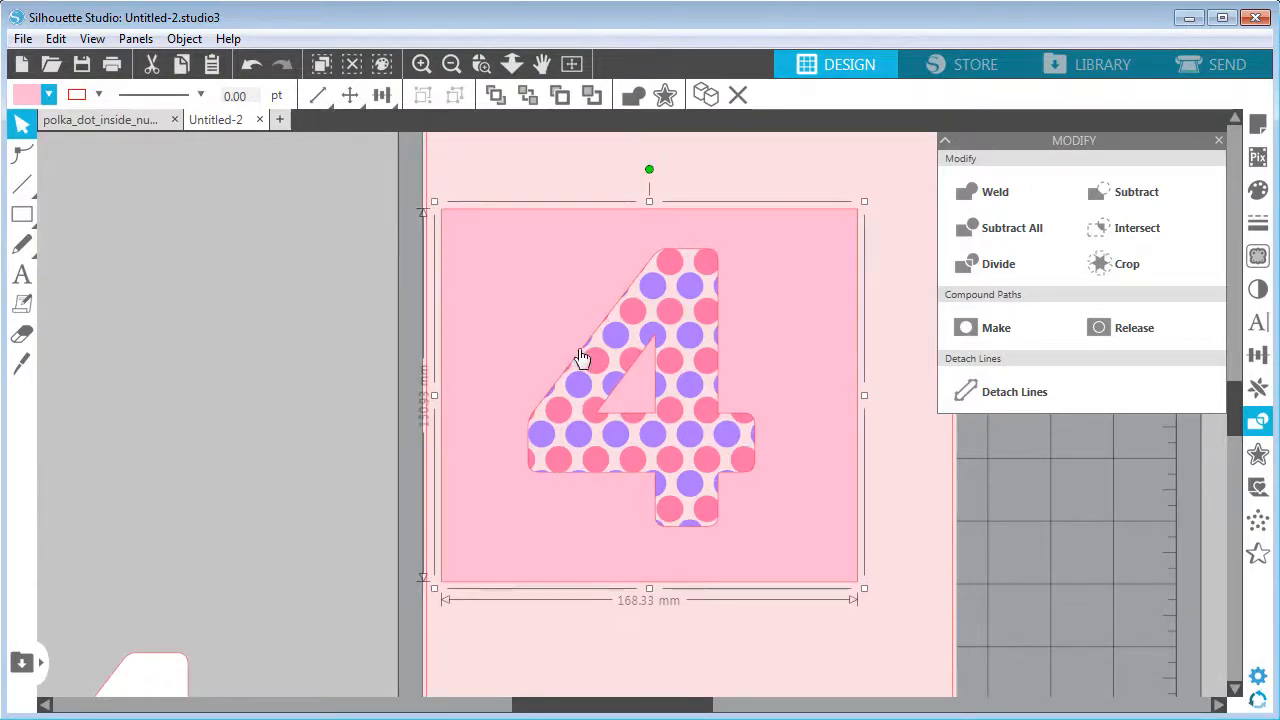
key("Down")
key("Down")
key("Down")
key("Down")
key("Down")
key("Down")
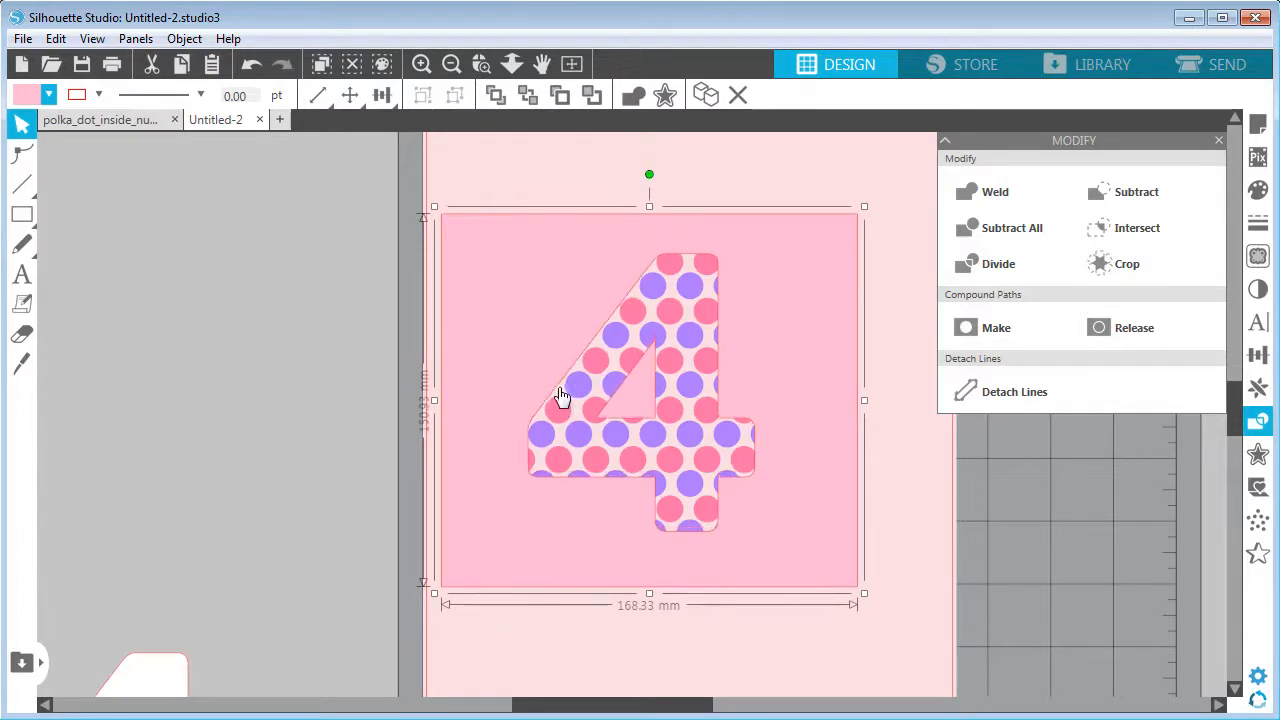
key("Right")
key("Right")
key("Right")
key("Right")
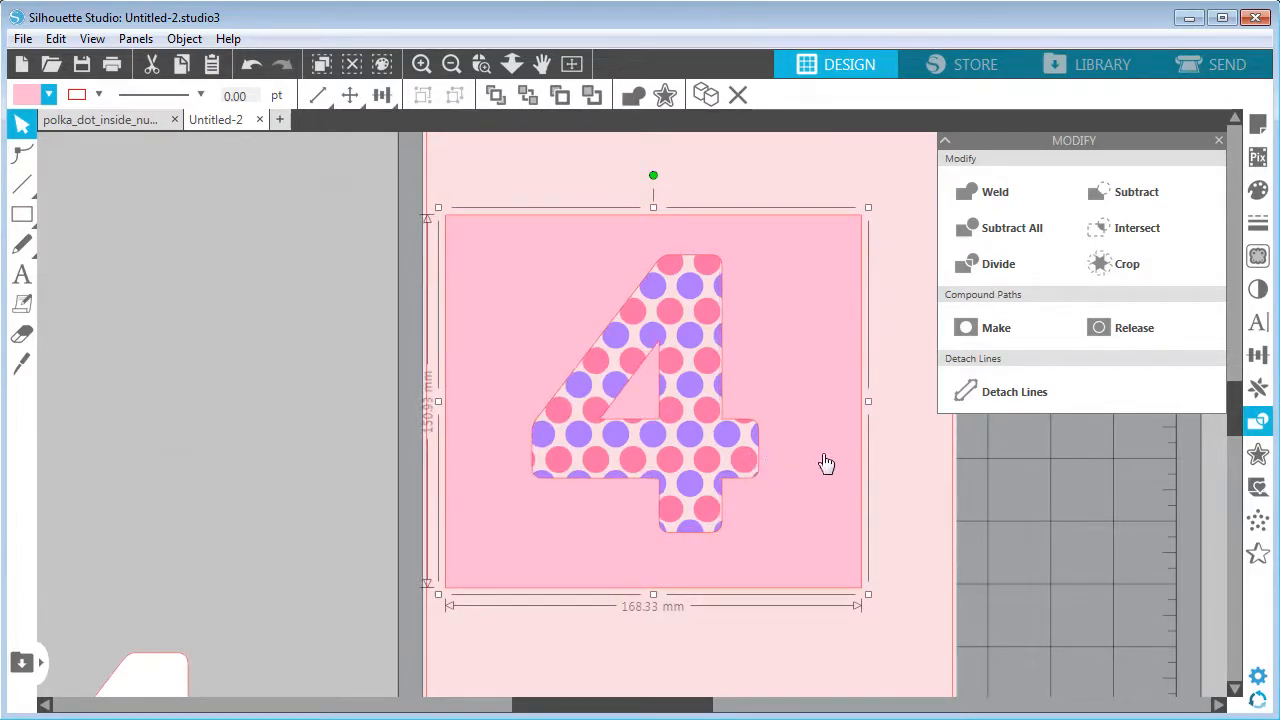
key("Up")
key("Up")
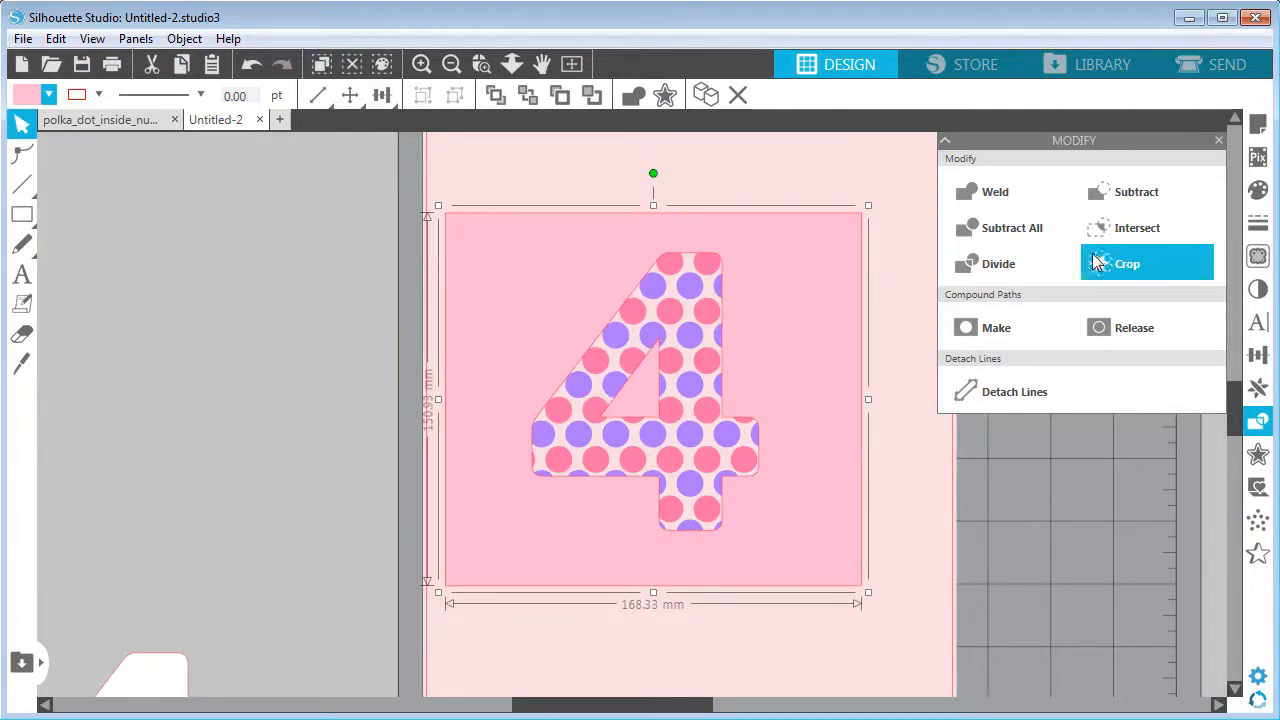
Set the cut-out rectangle's fill transparency to 24% and nudge it right and slightly down over the dots.
left_click(1256, 192)
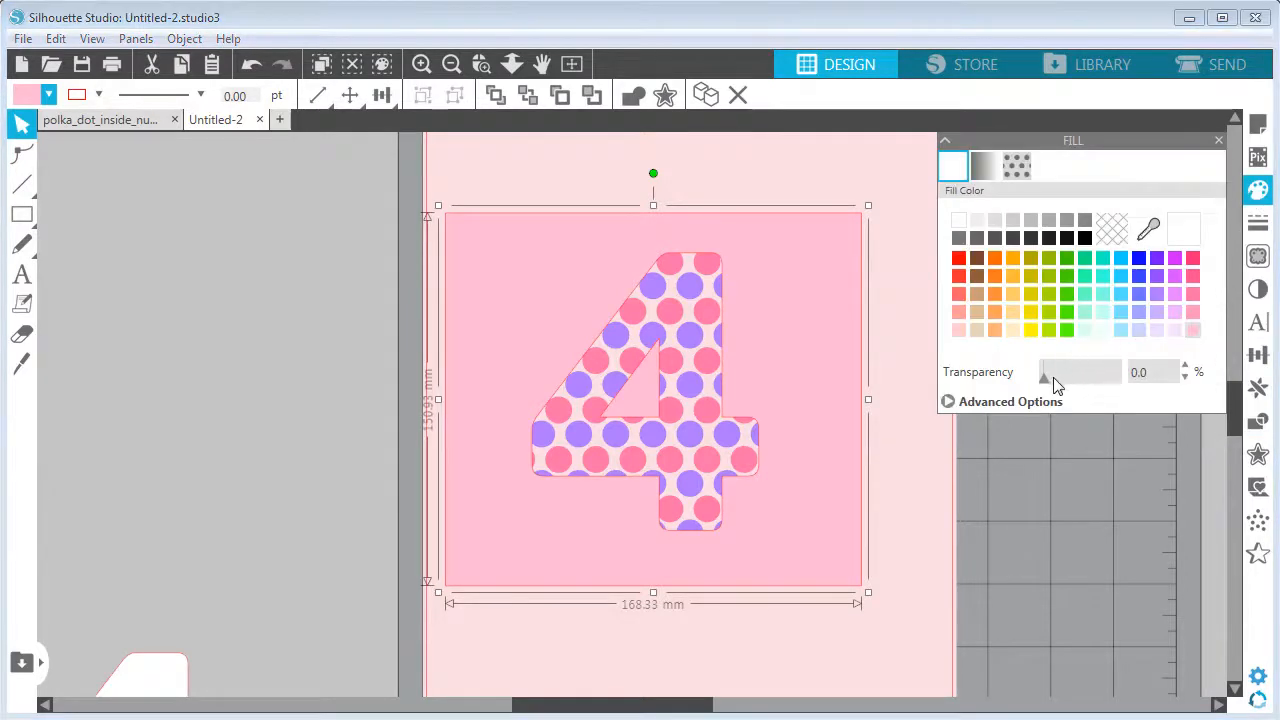
left_click_drag(1044, 380, 1053, 379)
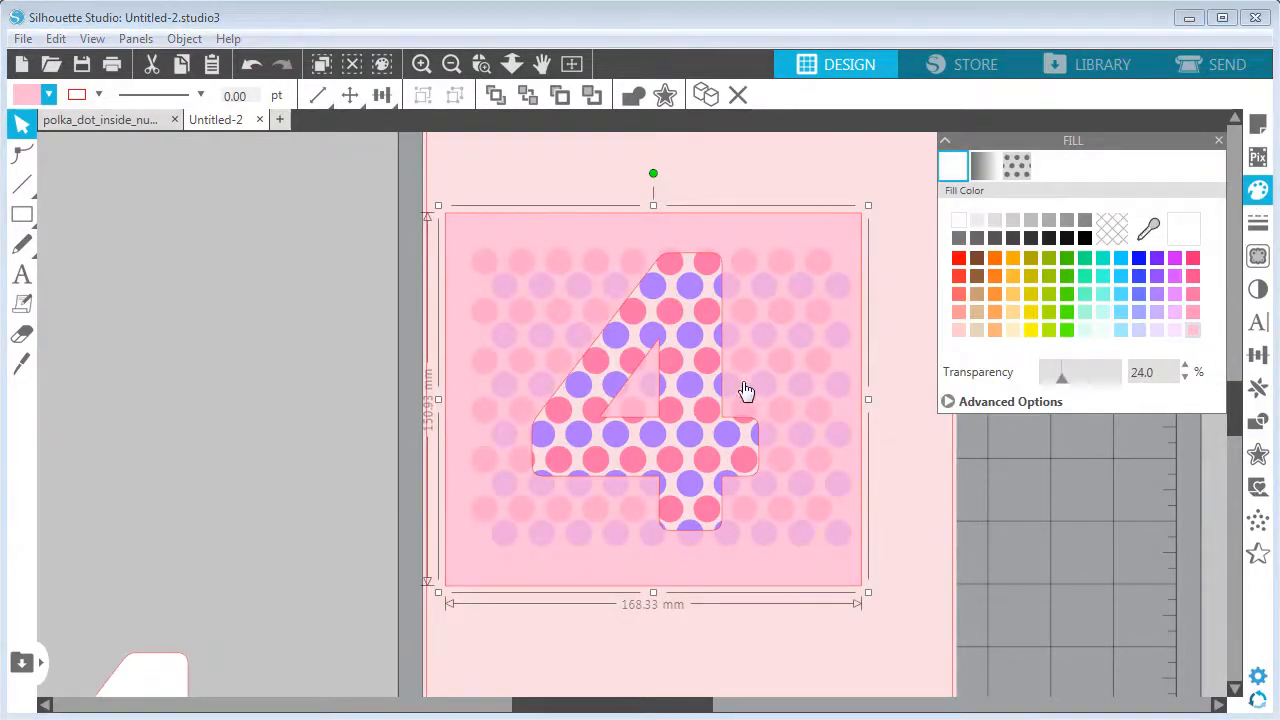
key("Right")
key("Right")
key("Right")
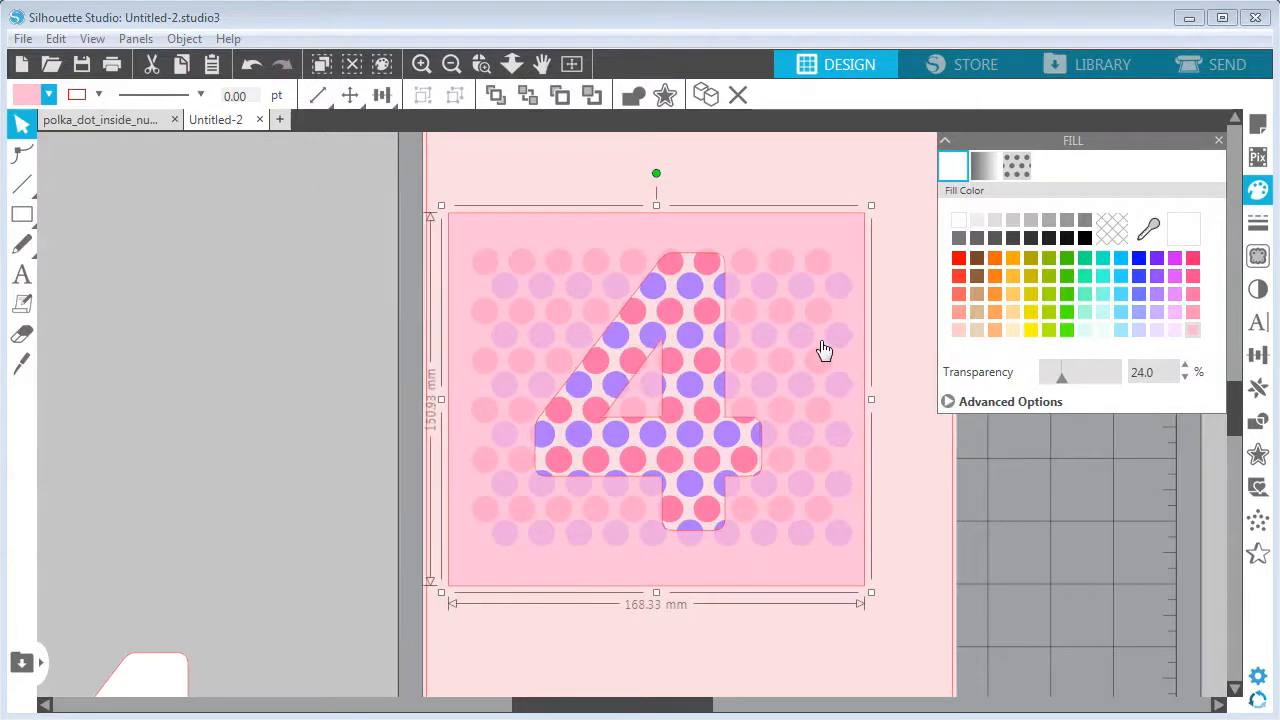
key("Down")
key("Down")
key("Down")
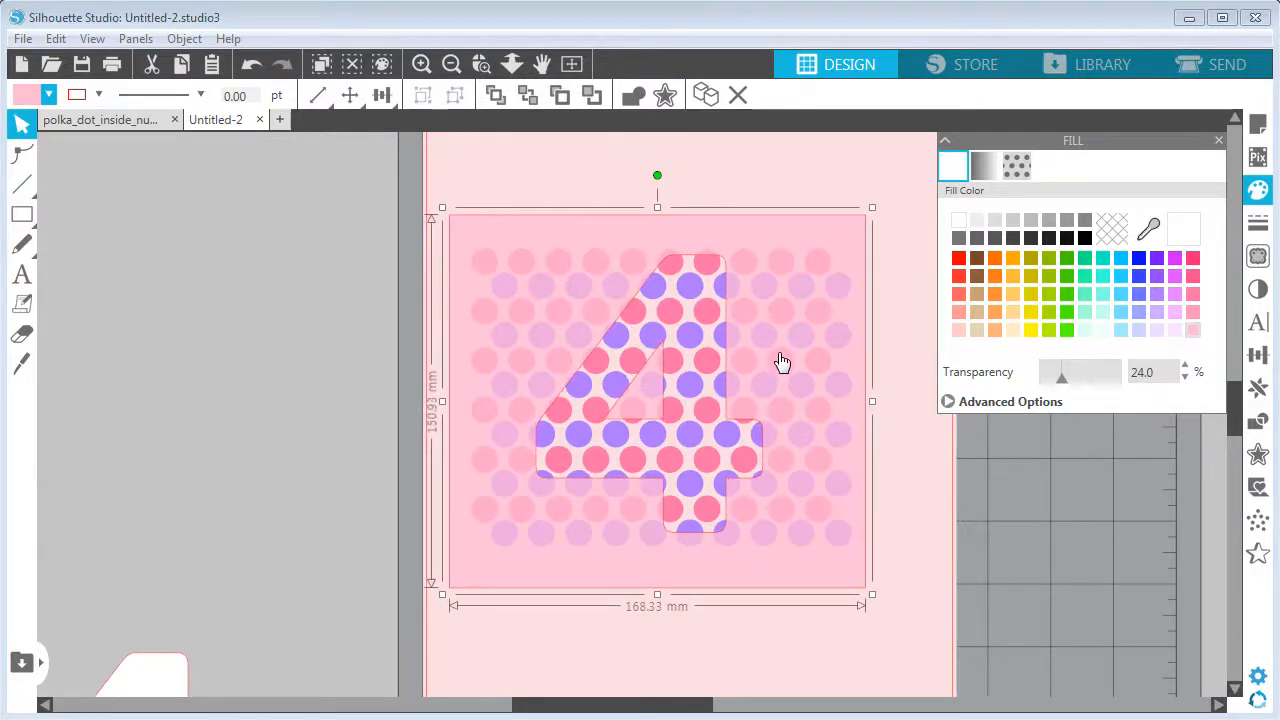
key("Right")
key("Right")
key("Up")
key("Up")
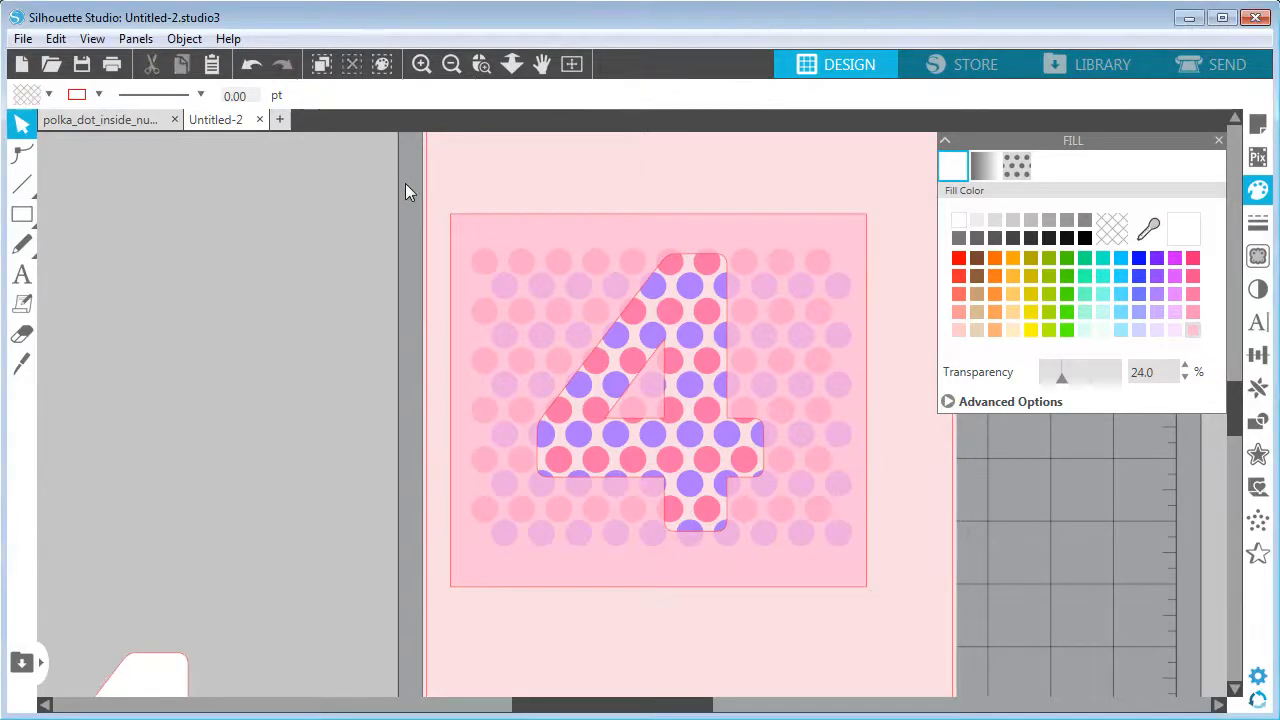
Apply Subtract All to the cut-out rectangle and all the dots, then deselect everything.
left_click_drag(405, 183, 891, 598)
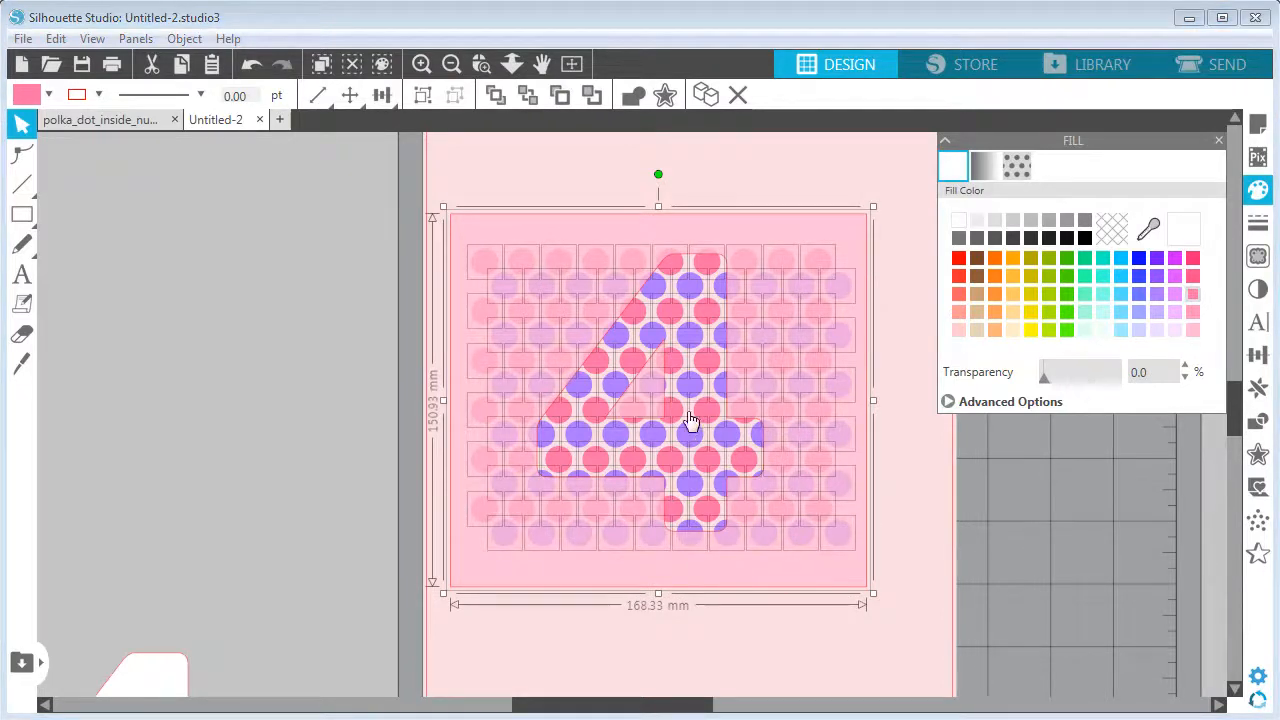
left_click(1261, 426)
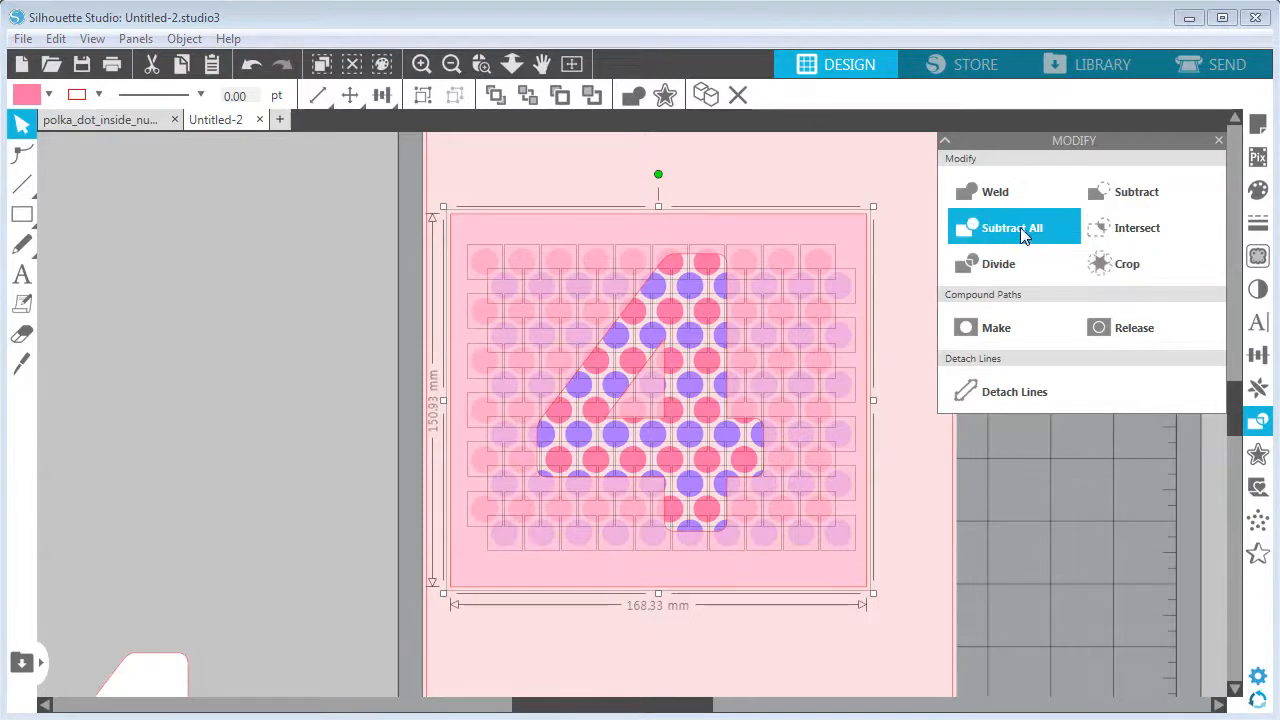
left_click(969, 232)
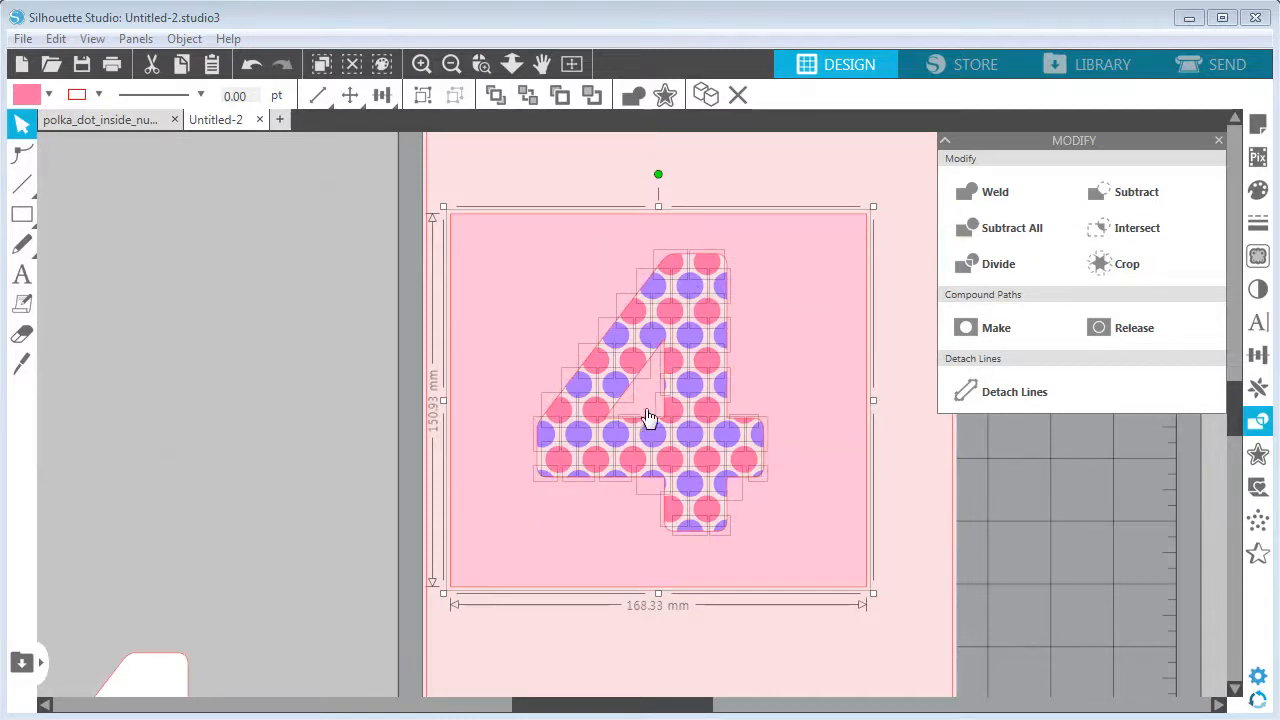
left_click(709, 191)
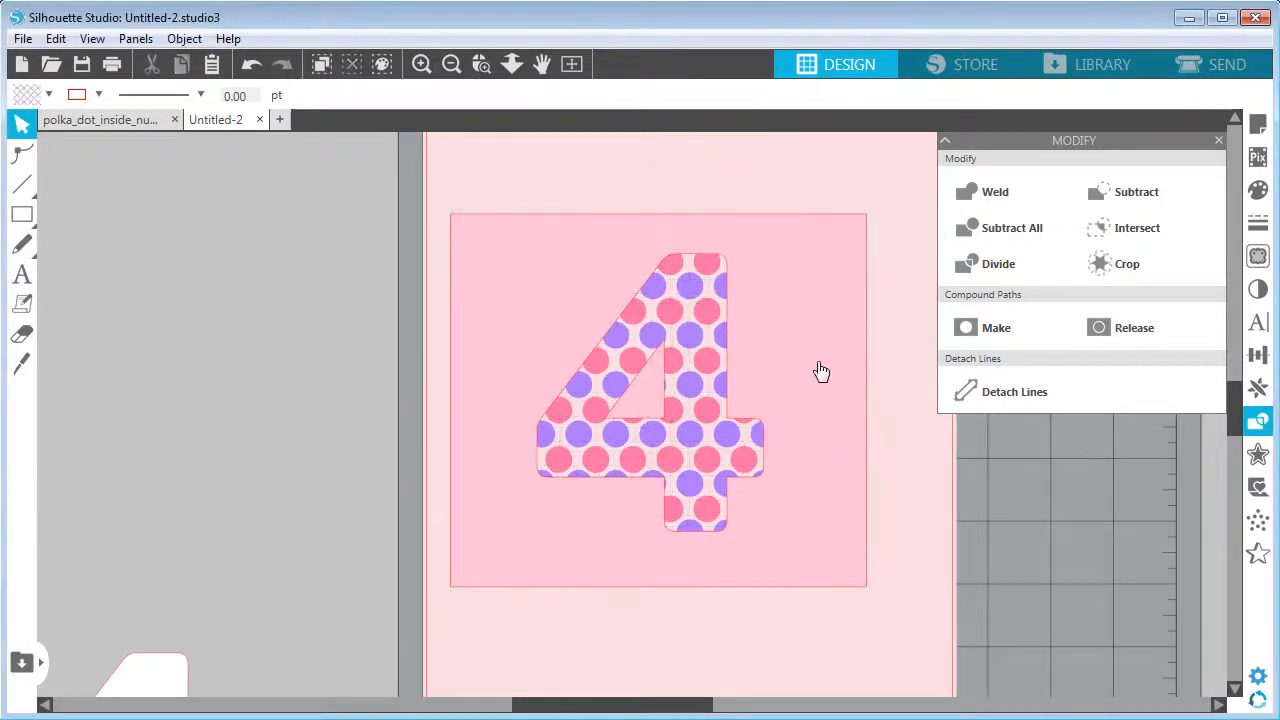
Move the cut-out rectangle off the page into the empty area beside it, leaving the dot-filled 4 in place.
left_click_drag(790, 372, 355, 329)
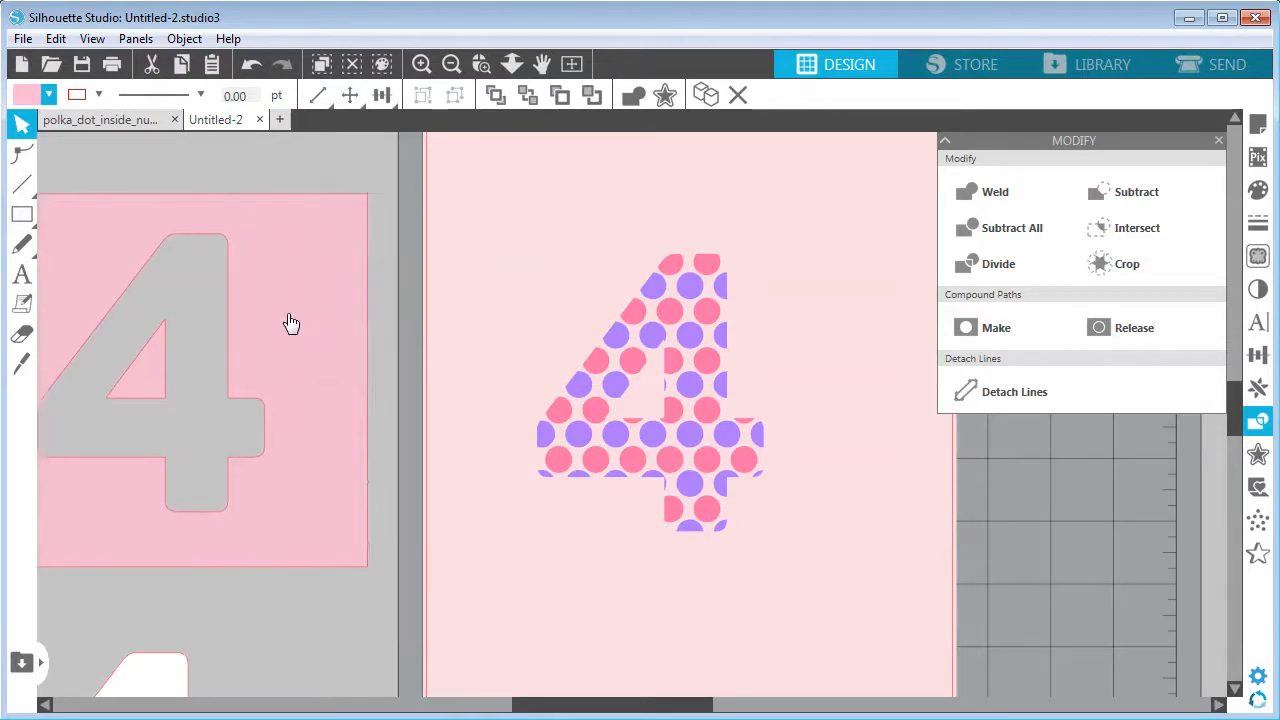
left_click(646, 591)
left_click_drag(663, 706, 656, 706)
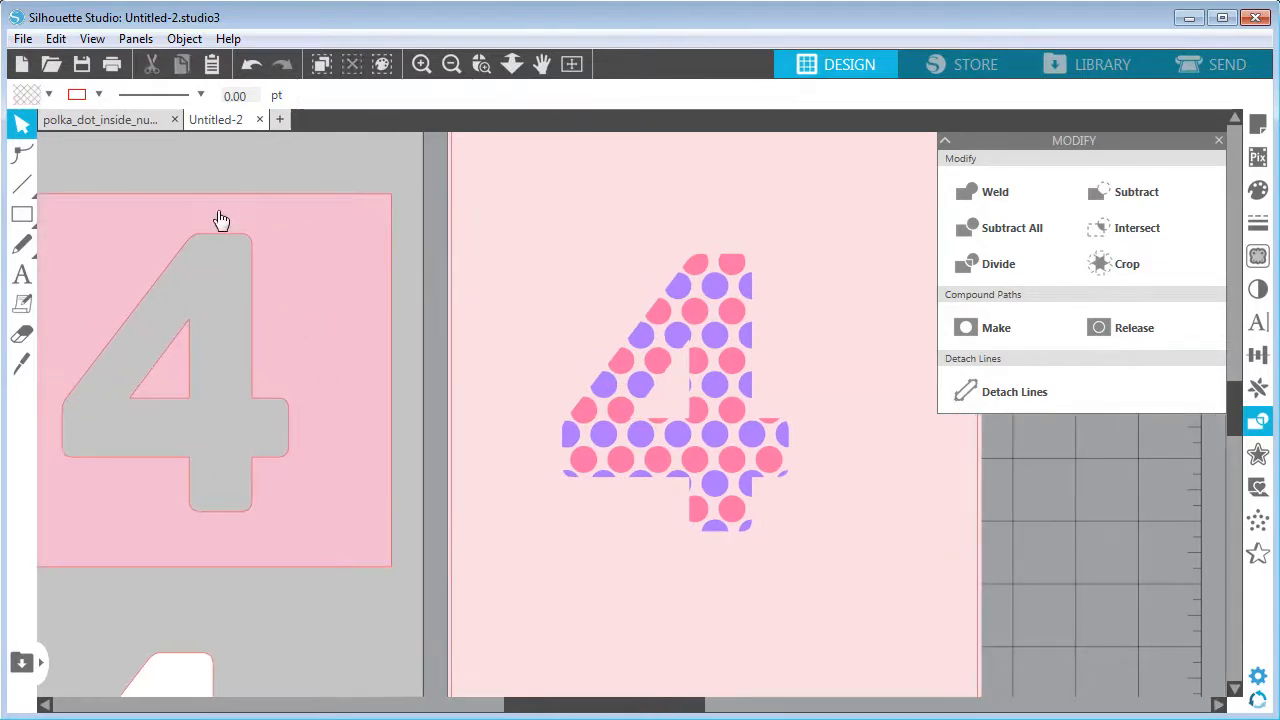
Examine the outlined polka dot 4 in the polka_dot_inside_number document and return to Untitled-2.
left_click(100, 119)
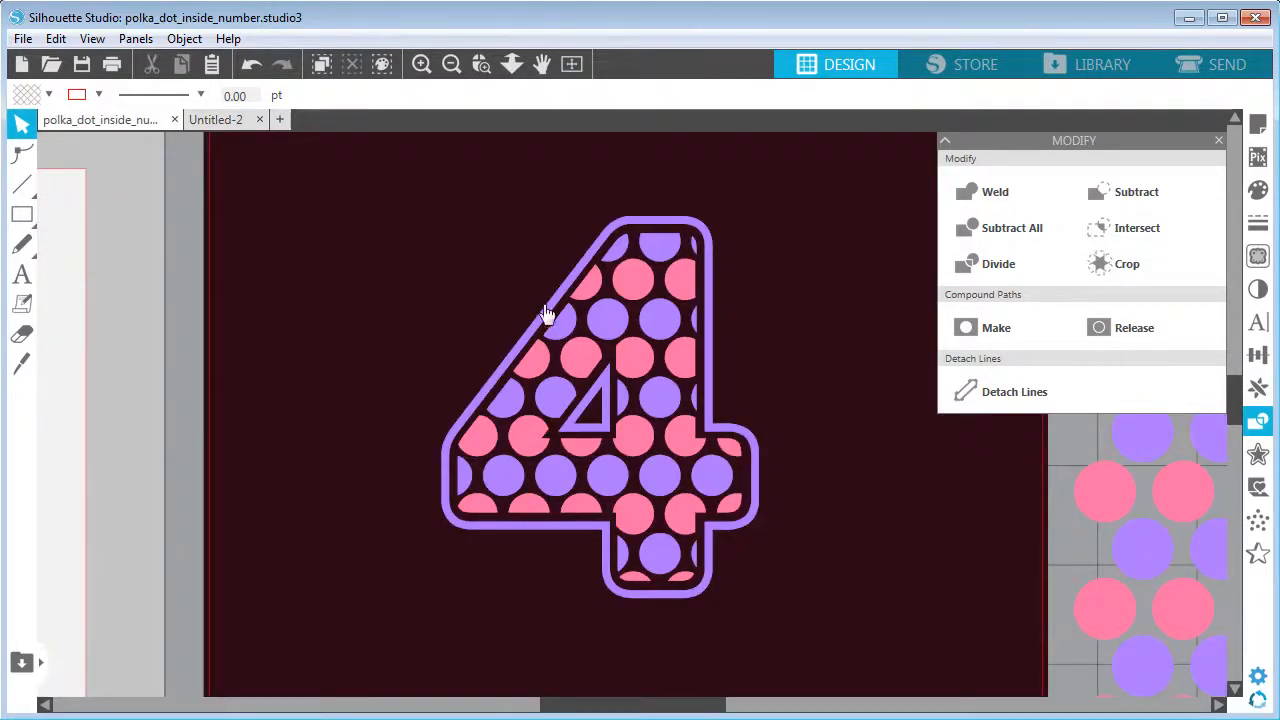
left_click(224, 121)
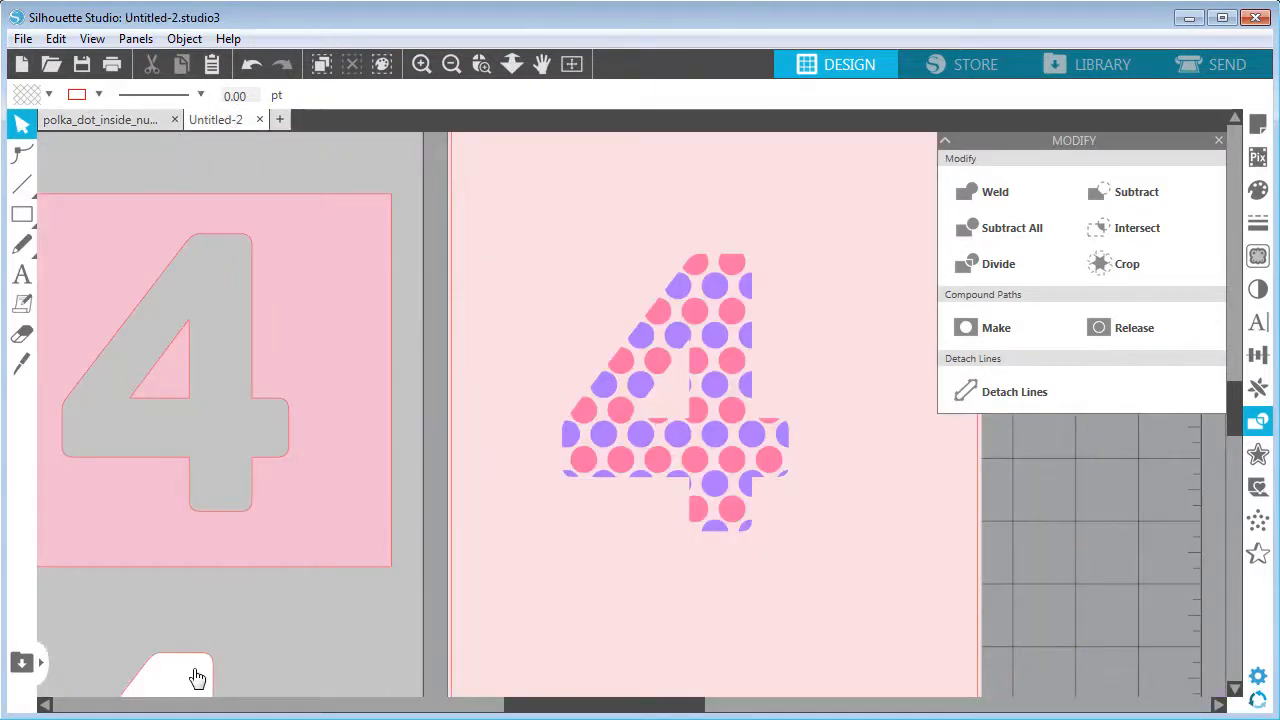
Reposition the white 4 slightly up and right and nudge the cut-out rectangle up in the empty area beside the page.
left_click_drag(197, 678, 234, 629)
left_click(258, 619)
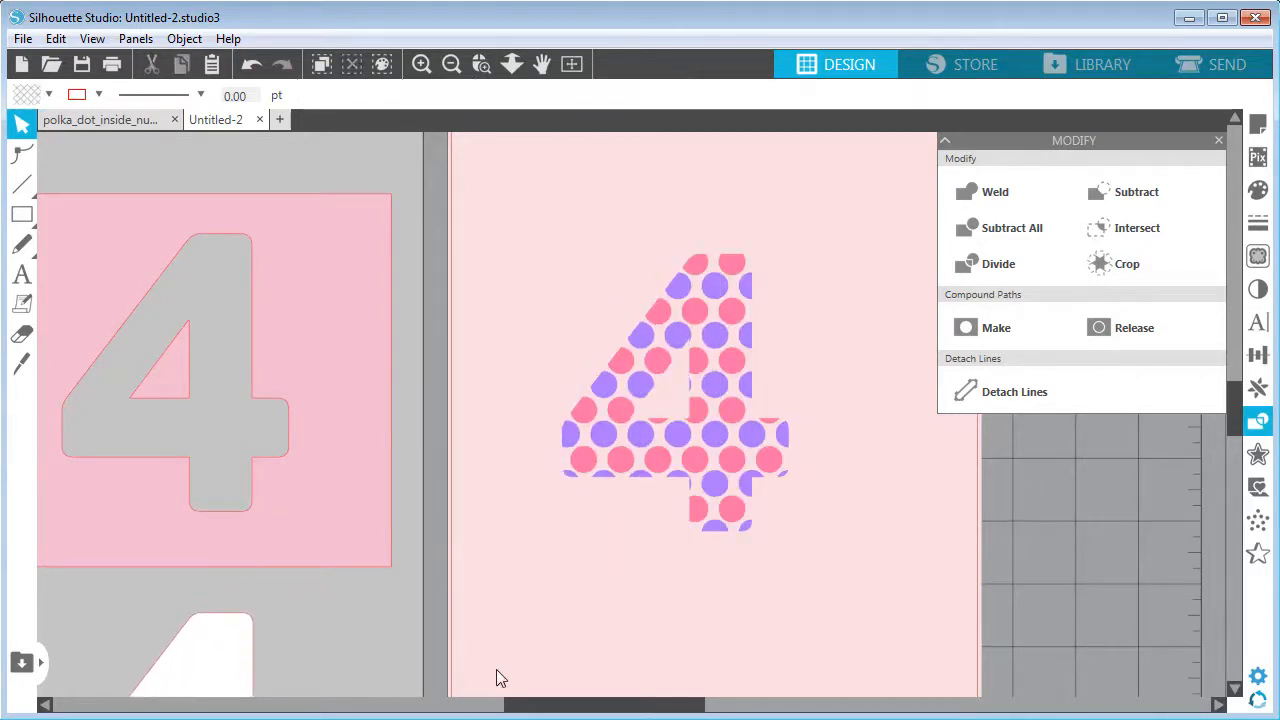
left_click_drag(530, 710, 509, 710)
left_click_drag(301, 643, 327, 657)
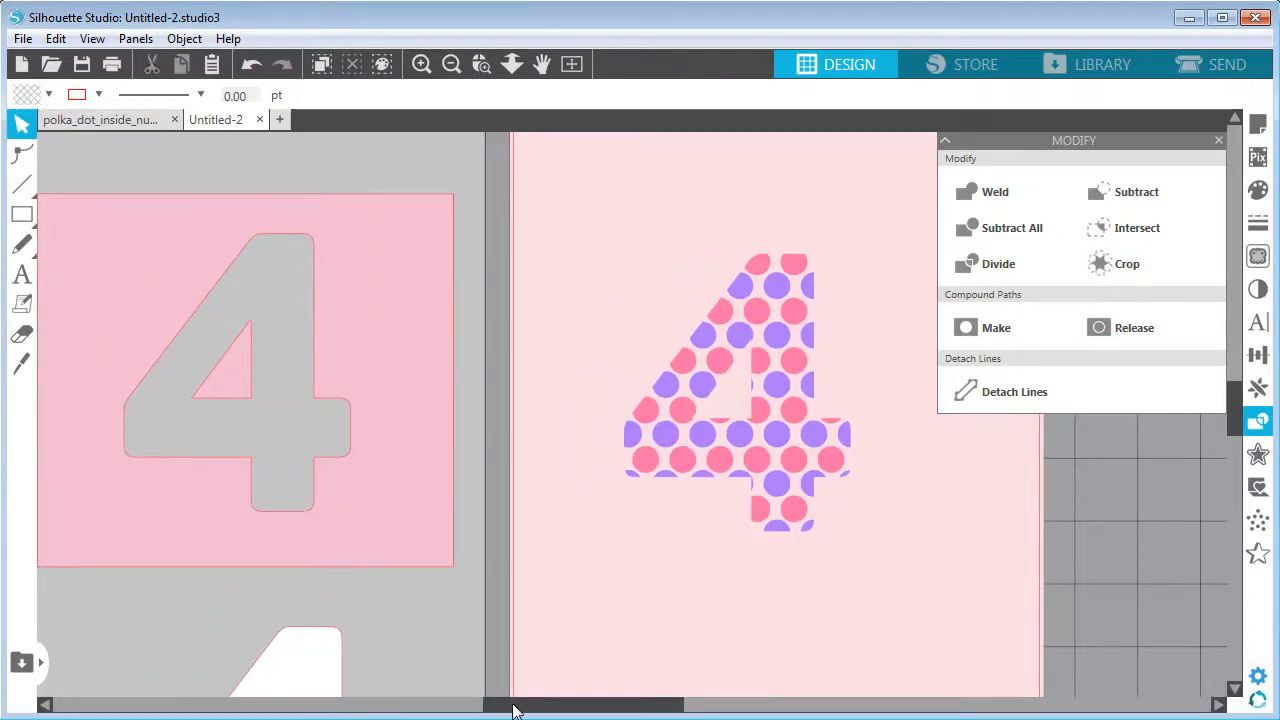
left_click_drag(511, 708, 490, 708)
left_click_drag(434, 329, 435, 319)
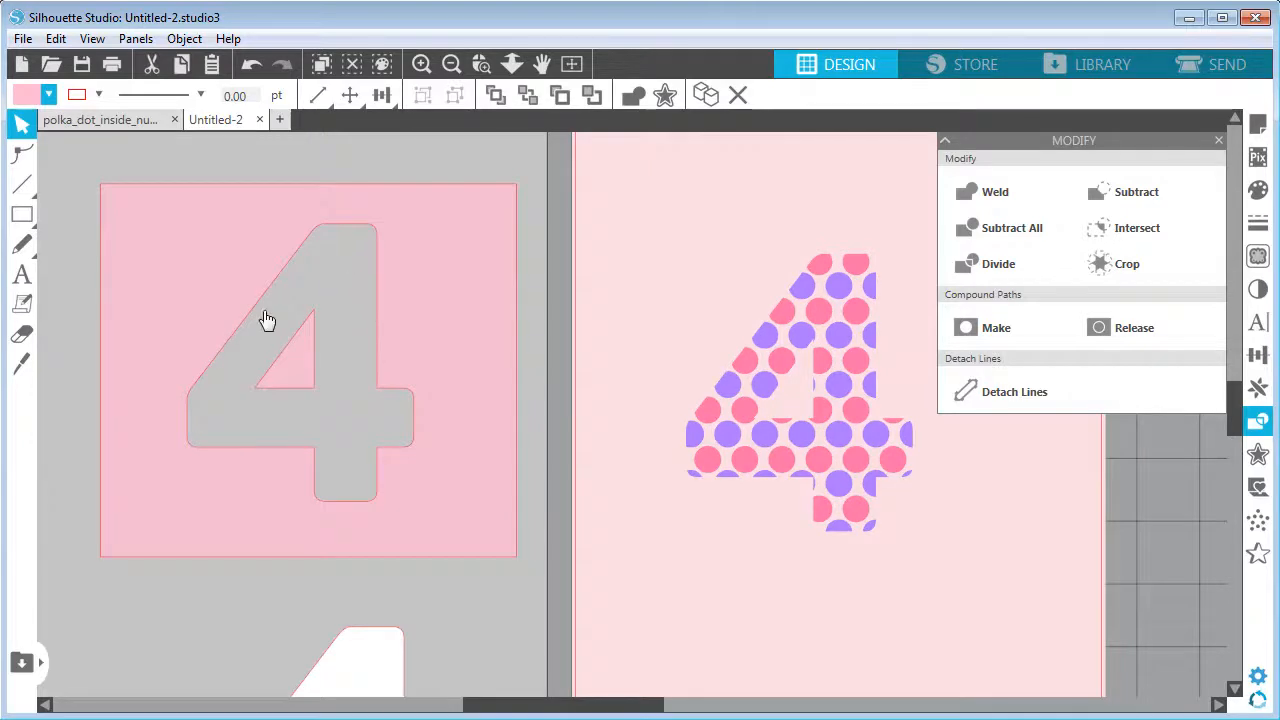
Delete all corner points of the pink cut-out rectangle's outer frame so only the 4 shape remains, and finish point editing.
left_click(200, 251)
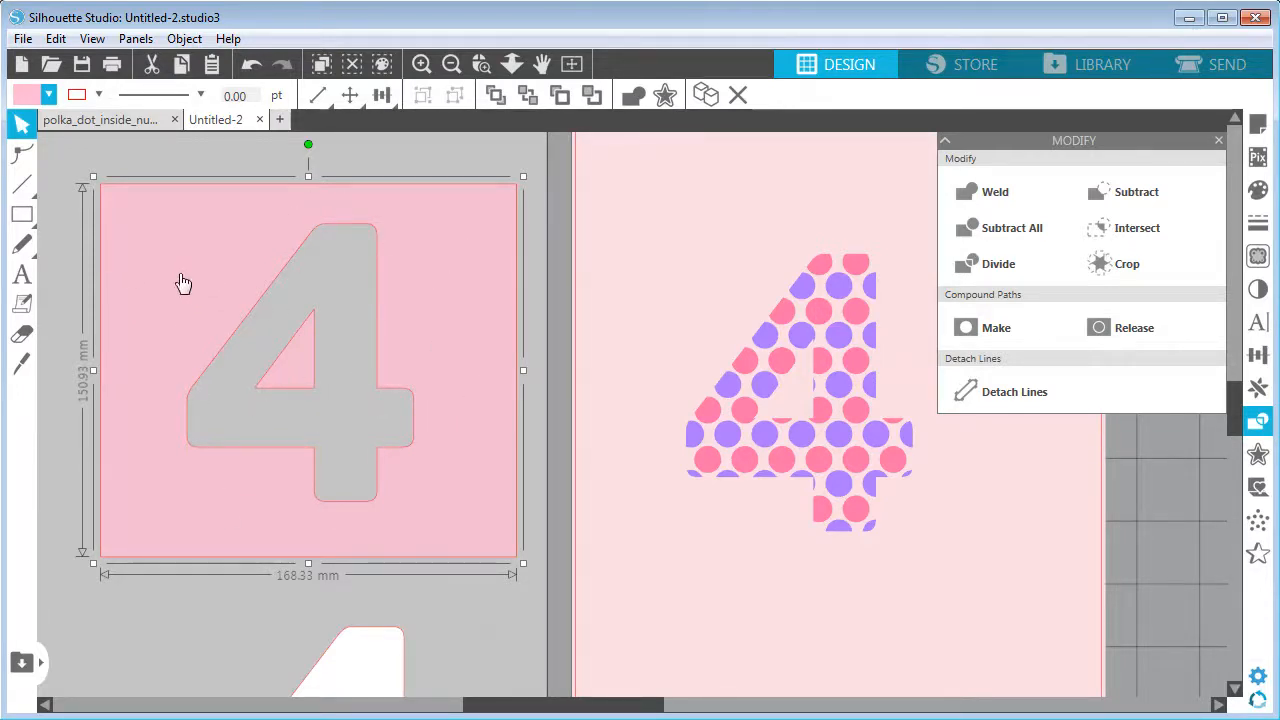
left_click(23, 156)
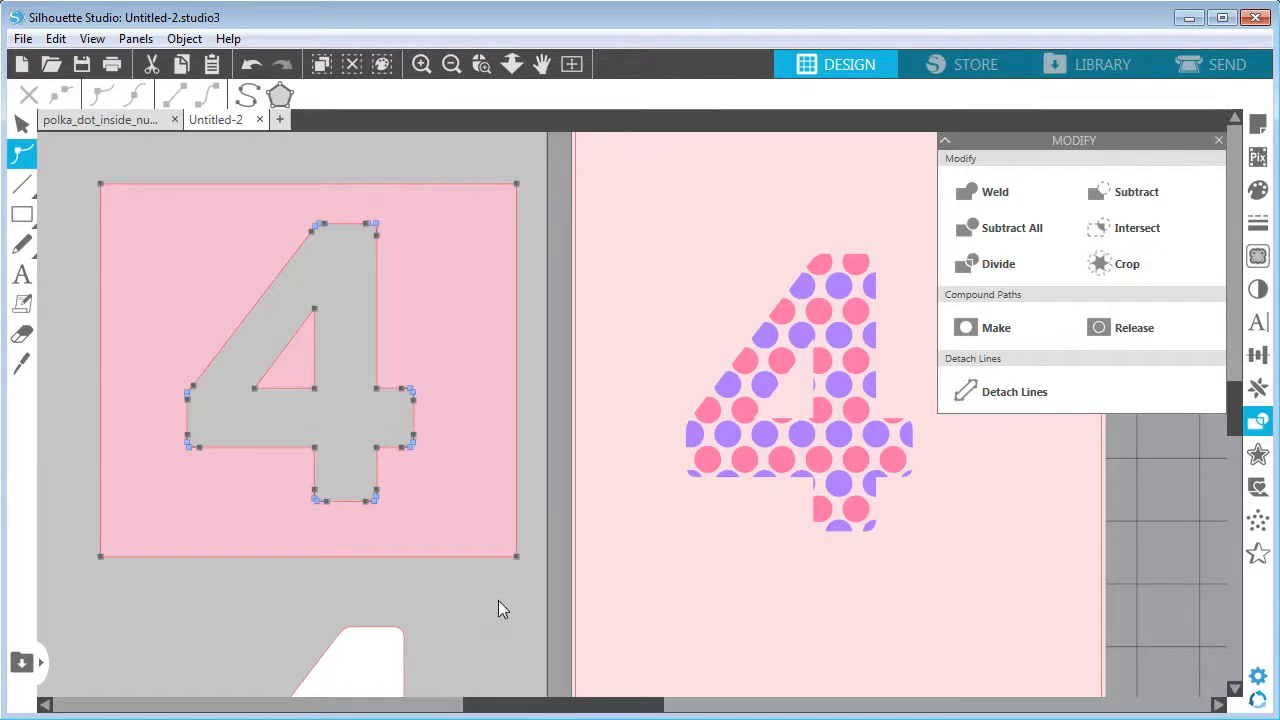
left_click(101, 185)
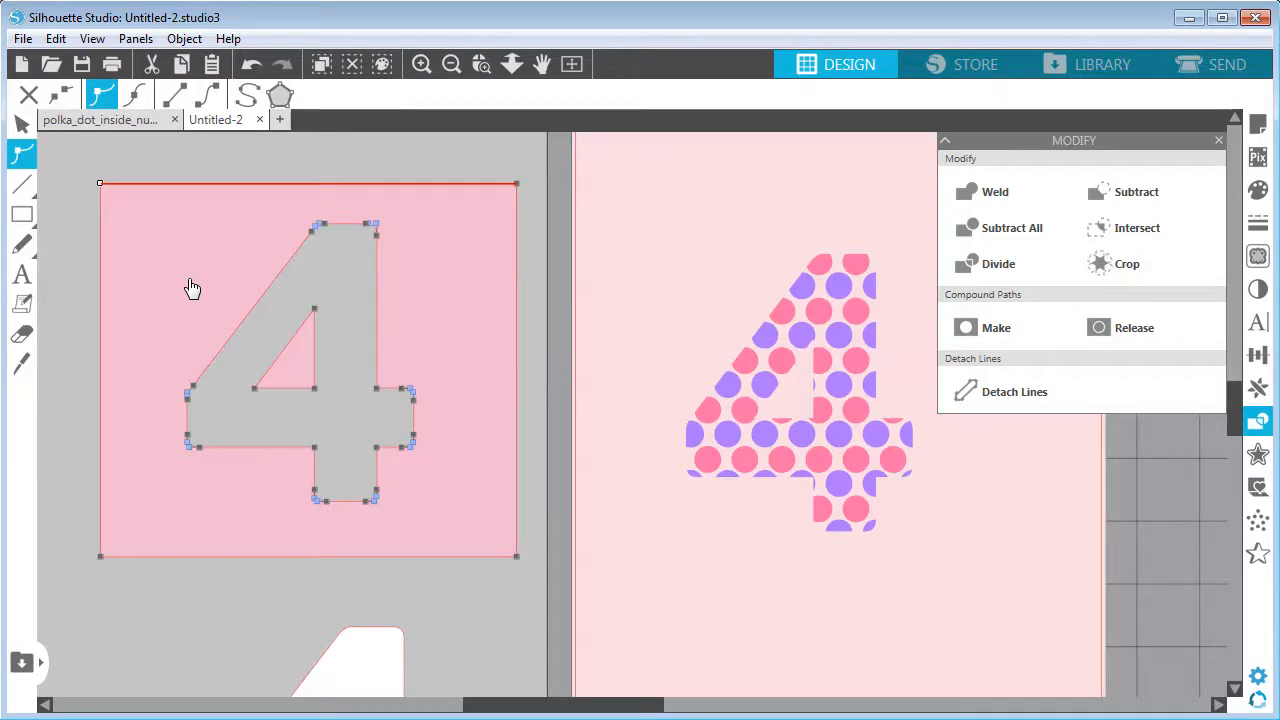
key("Delete")
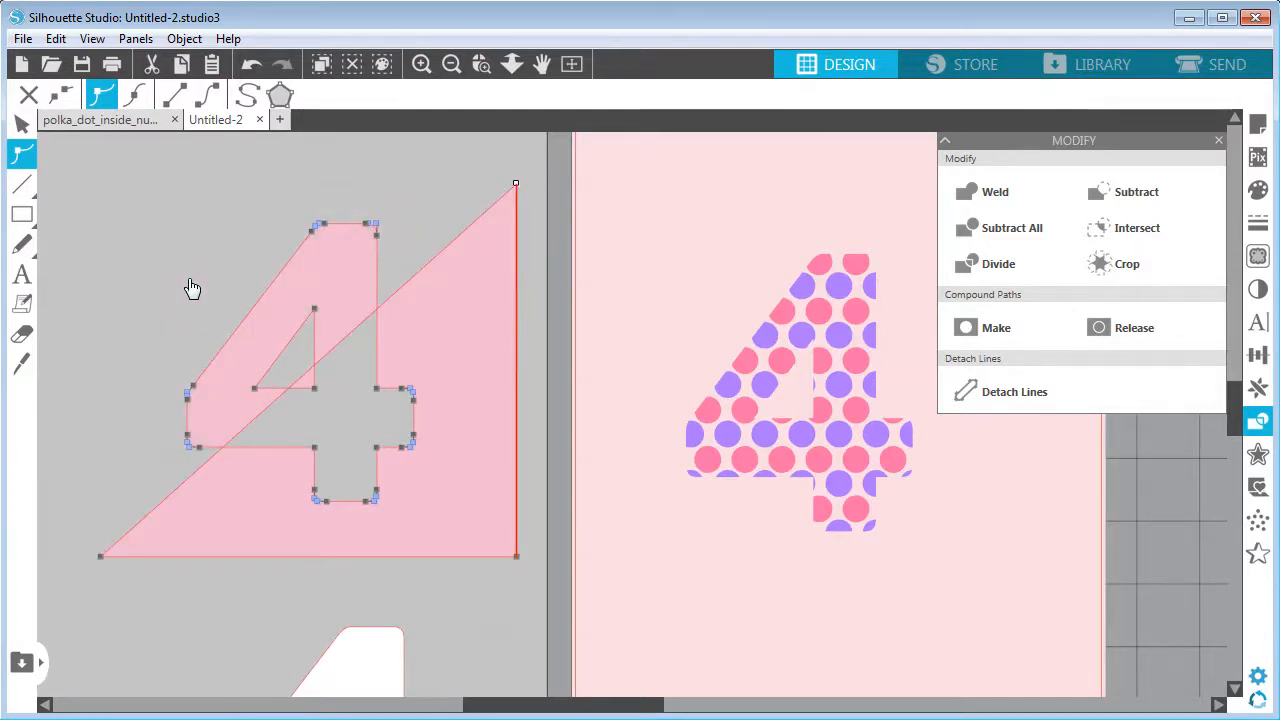
key("Delete")
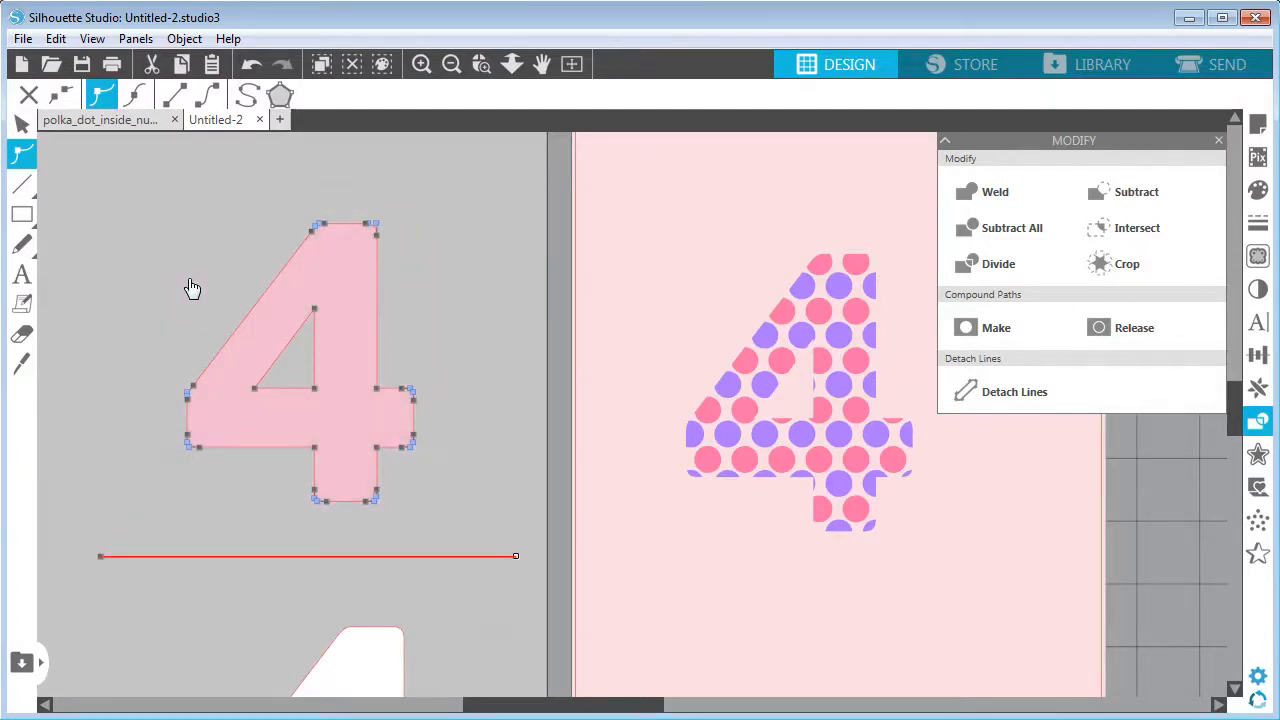
key("Delete")
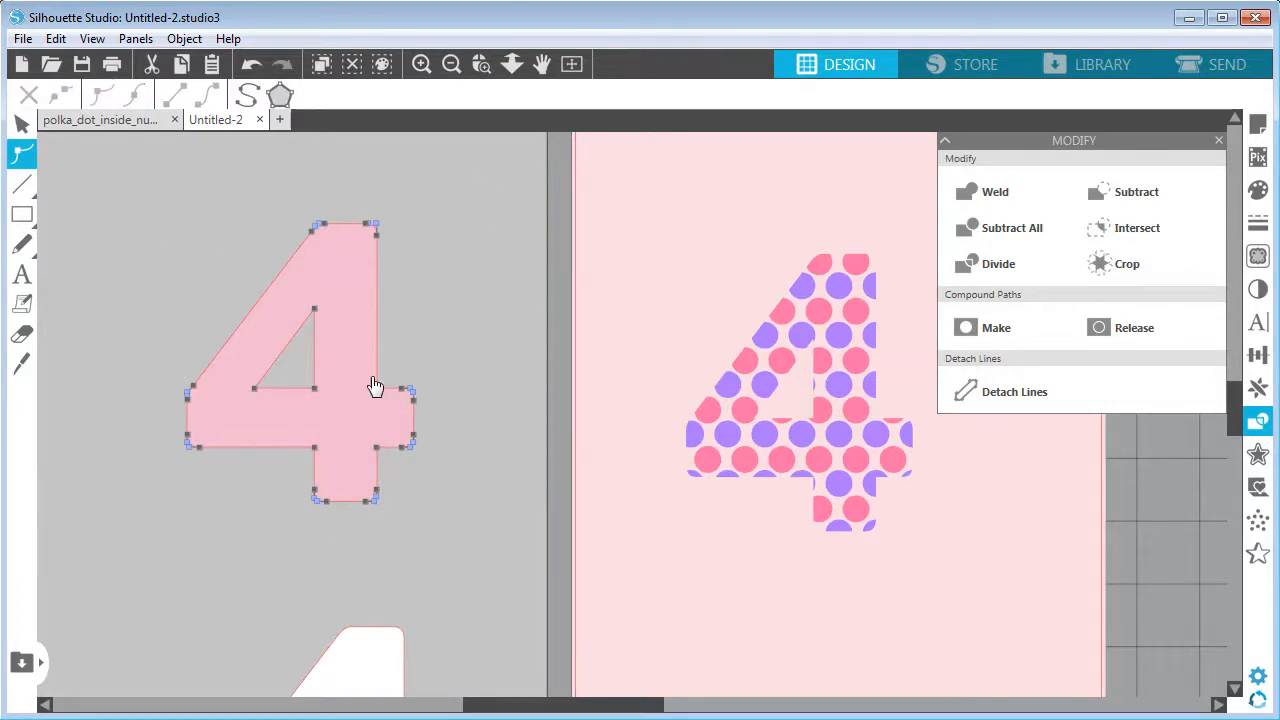
left_click(30, 128)
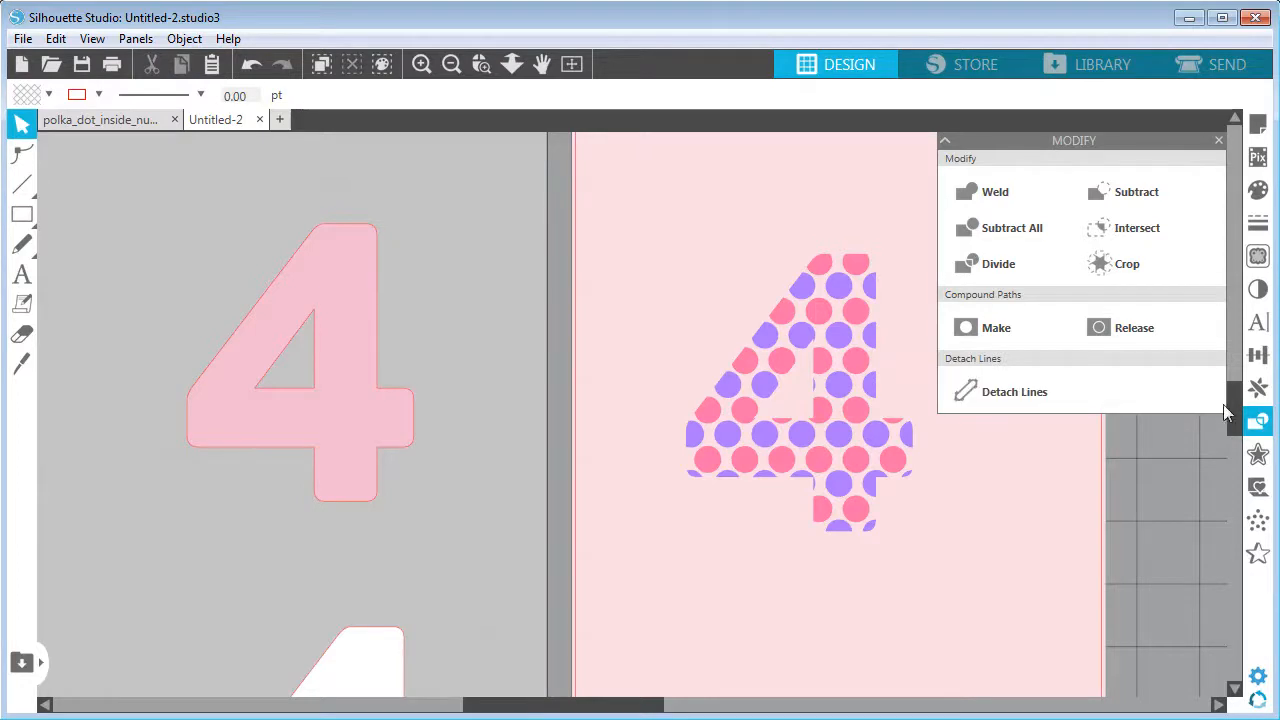
Create a 2 mm offset with rounded corners around the pink 4.
left_click_drag(1232, 407, 1232, 432)
left_click(378, 553)
left_click(358, 306)
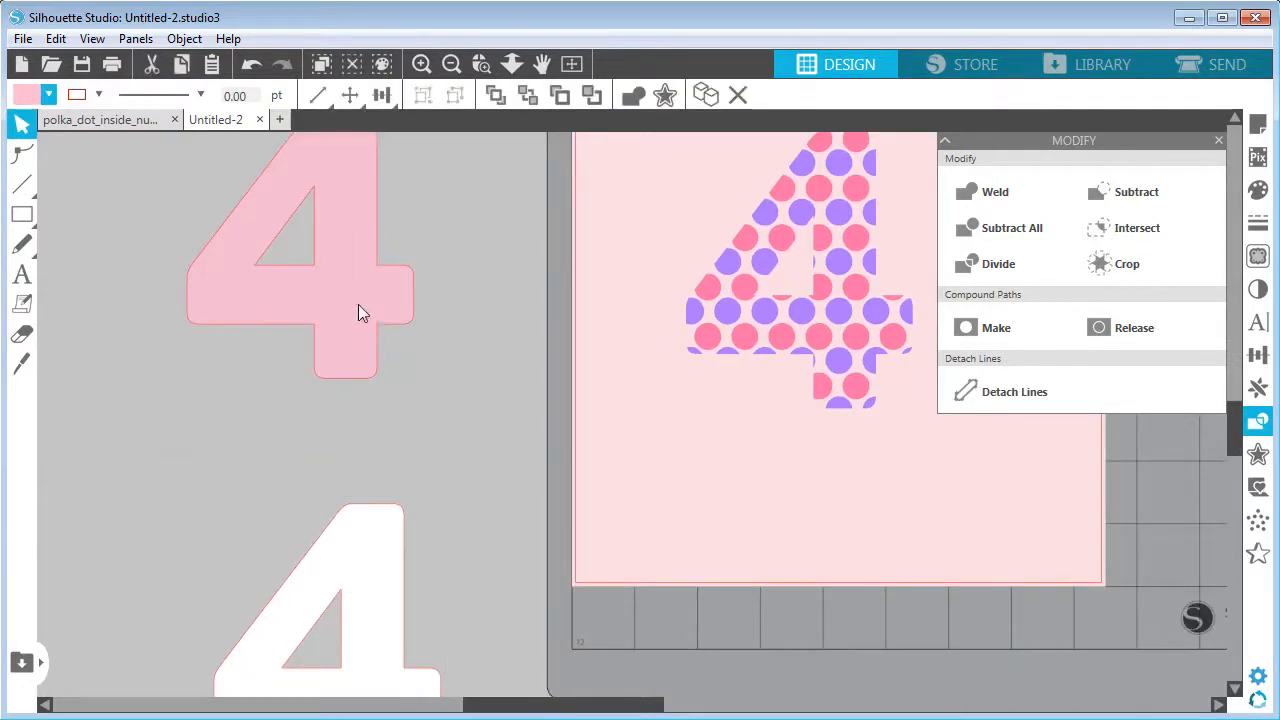
left_click_drag(1236, 436, 1238, 414)
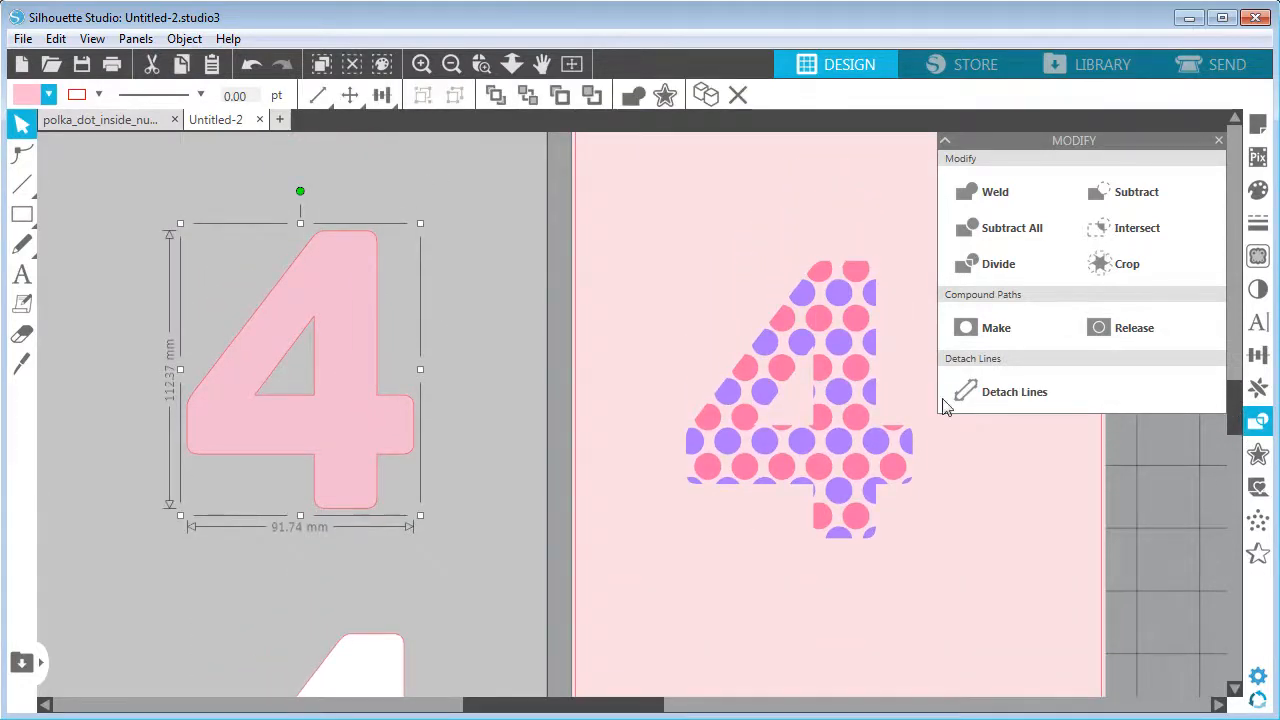
left_click(118, 120)
left_click(212, 120)
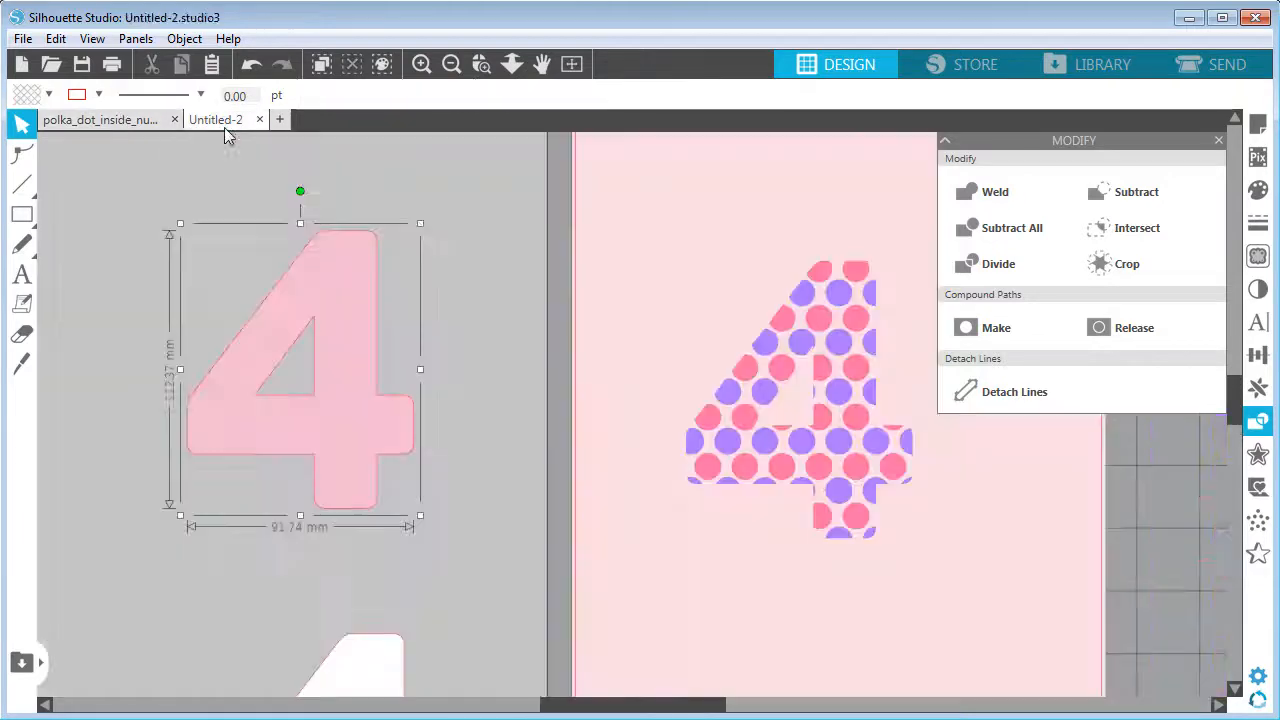
left_click(1258, 456)
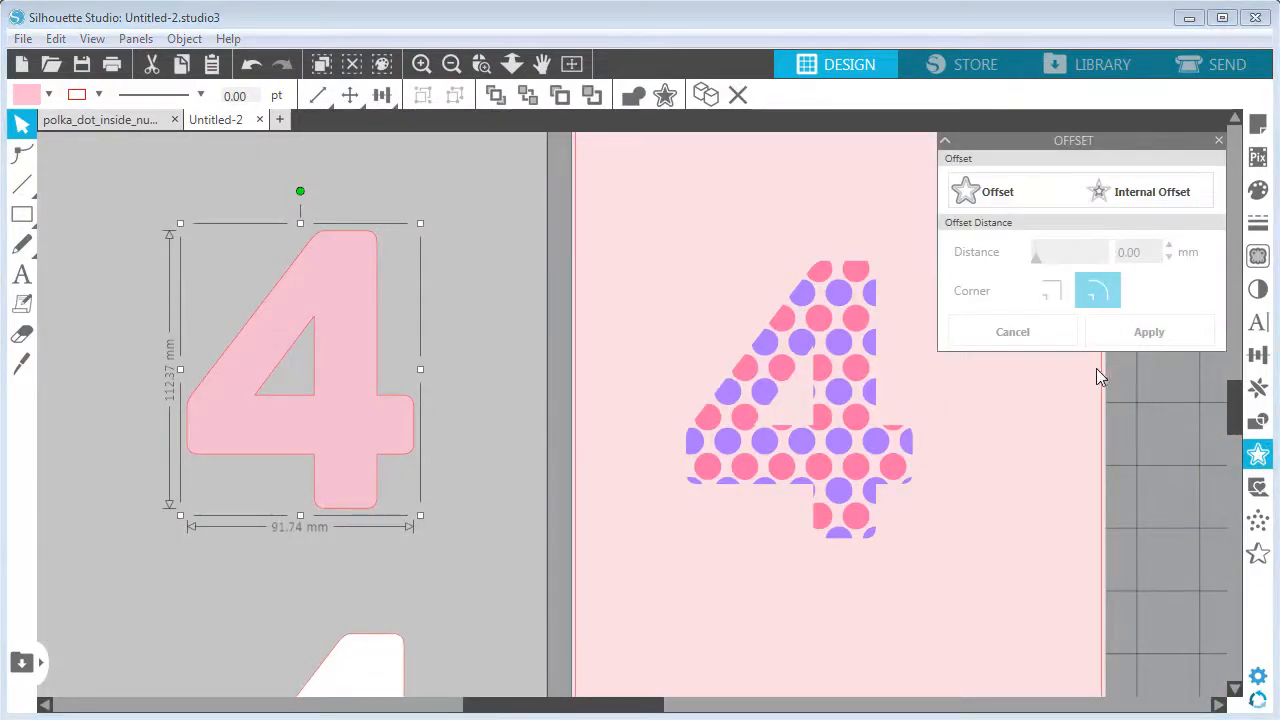
left_click(985, 195)
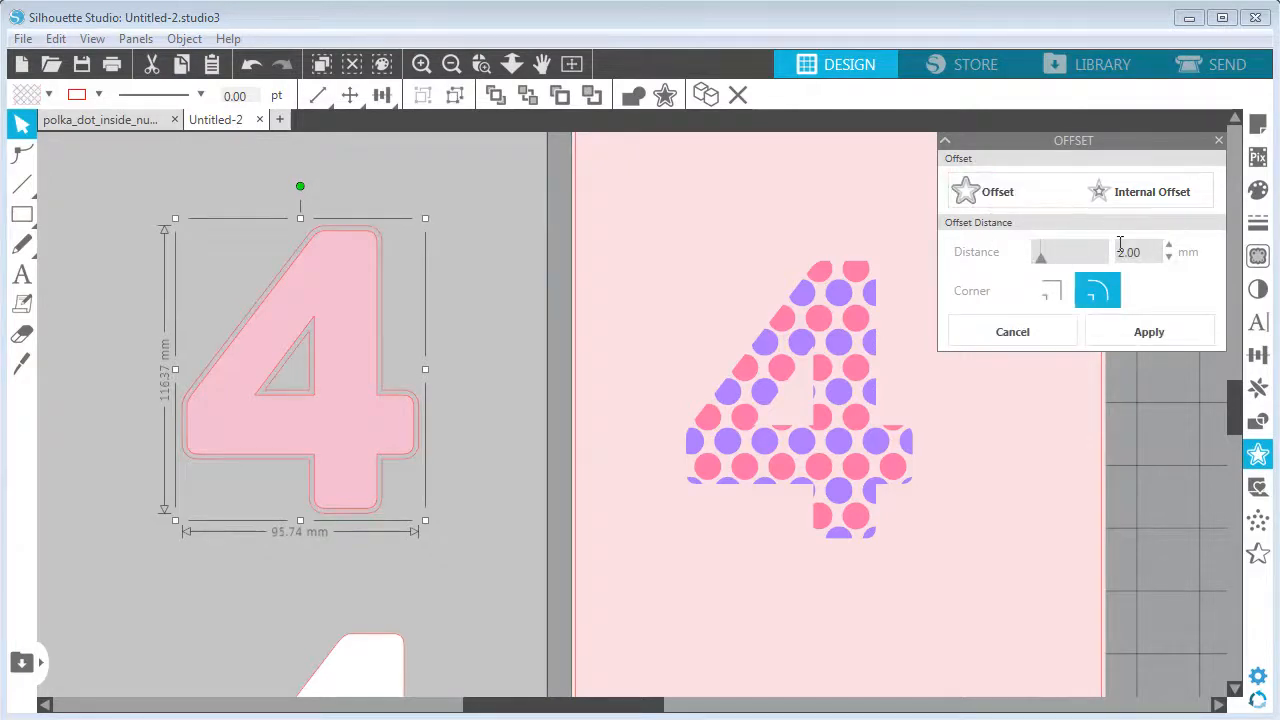
left_click(1111, 331)
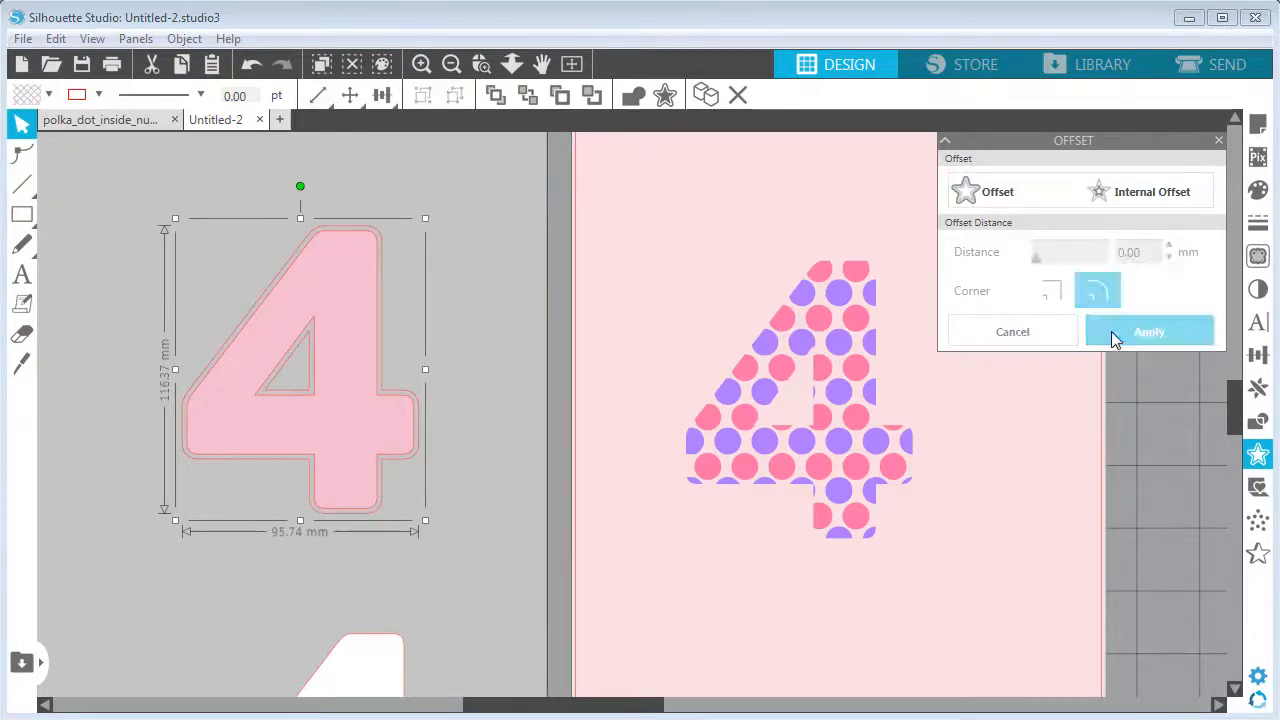
Offset the new outline outward by another 2 mm and delete the original pink 4.
left_click(985, 196)
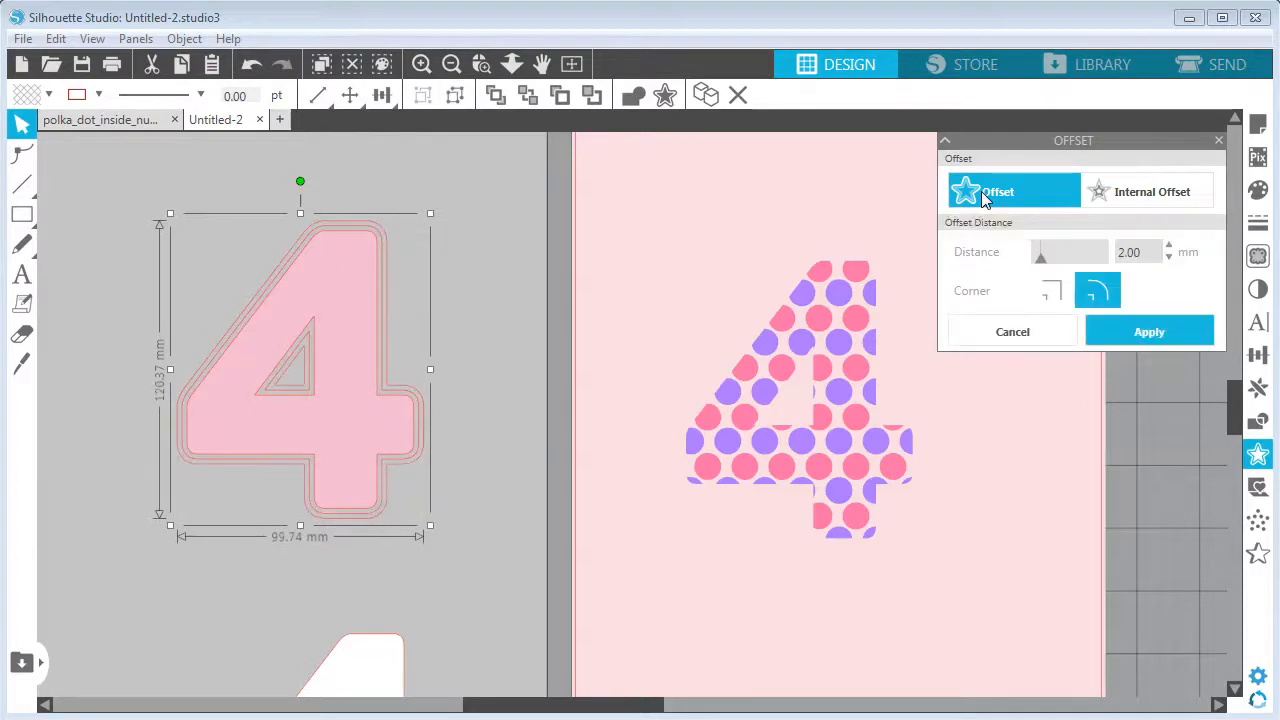
left_click(1140, 334)
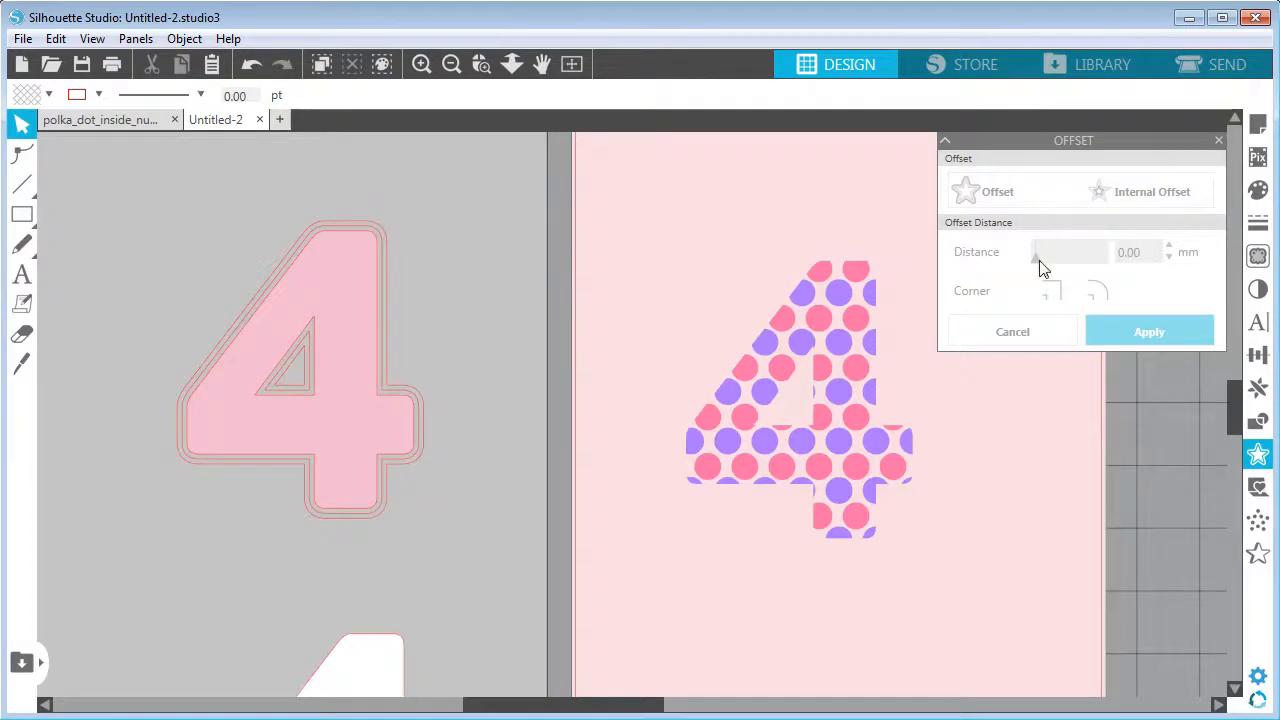
left_click(352, 287)
left_click(460, 328)
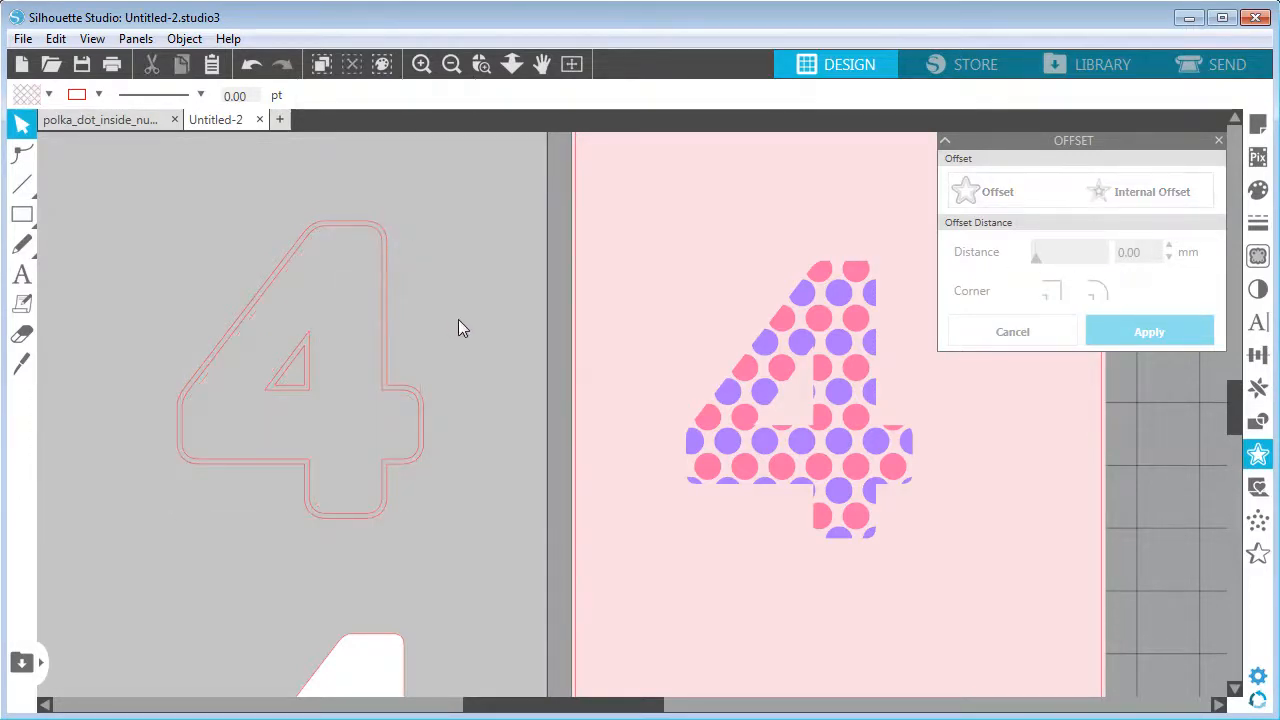
Fill both offset outlines with purple, subtract the inner 4 from the outer one, and deselect the result.
left_click(319, 220)
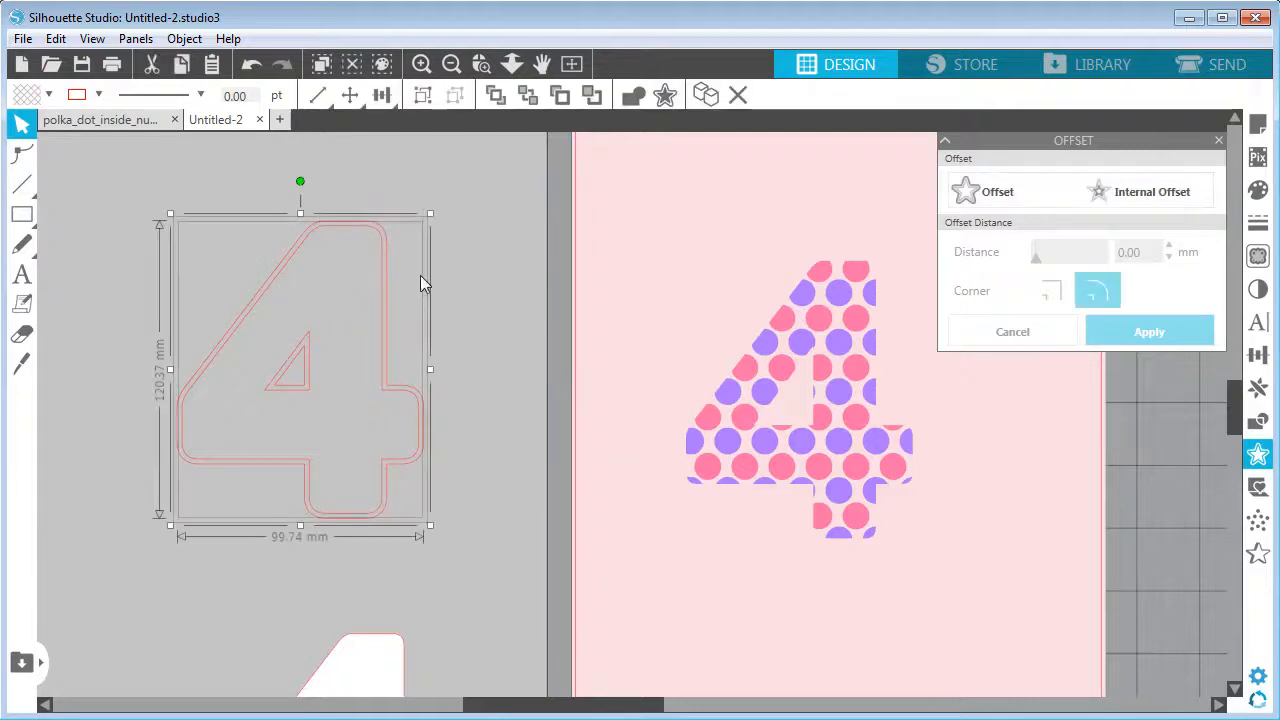
left_click(48, 95)
left_click(221, 196)
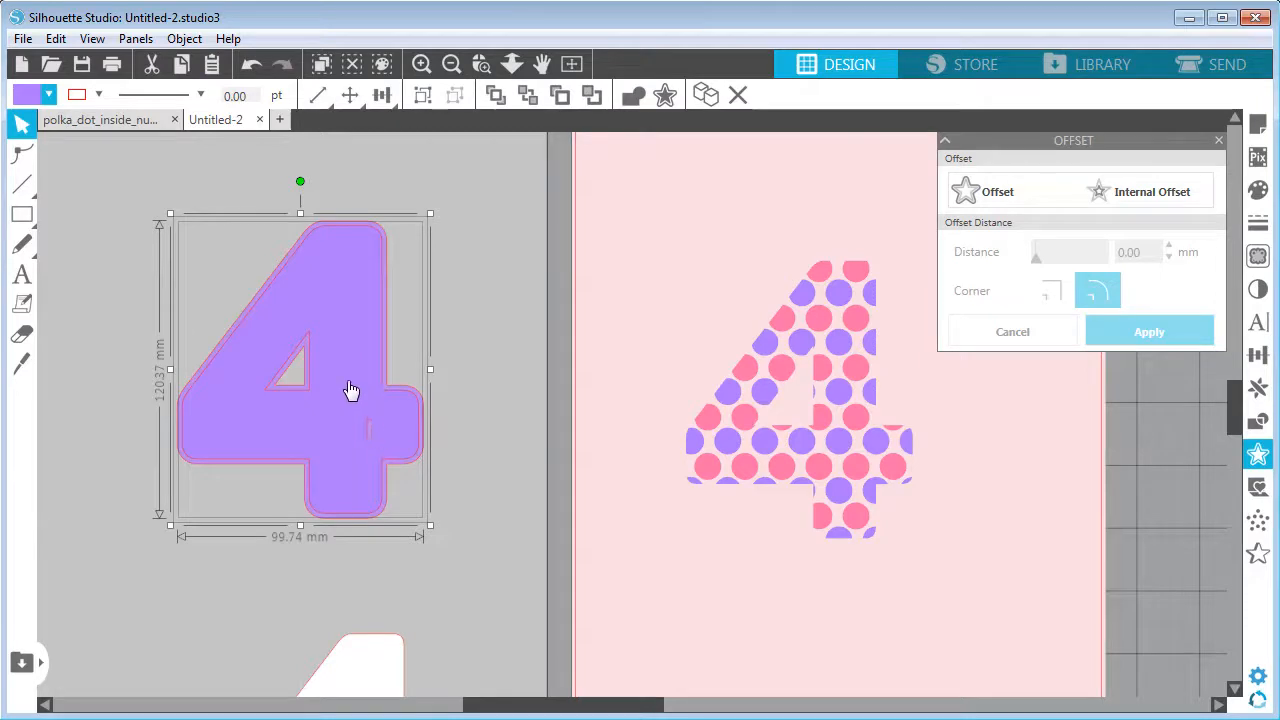
left_click(1258, 421)
left_click(1128, 195)
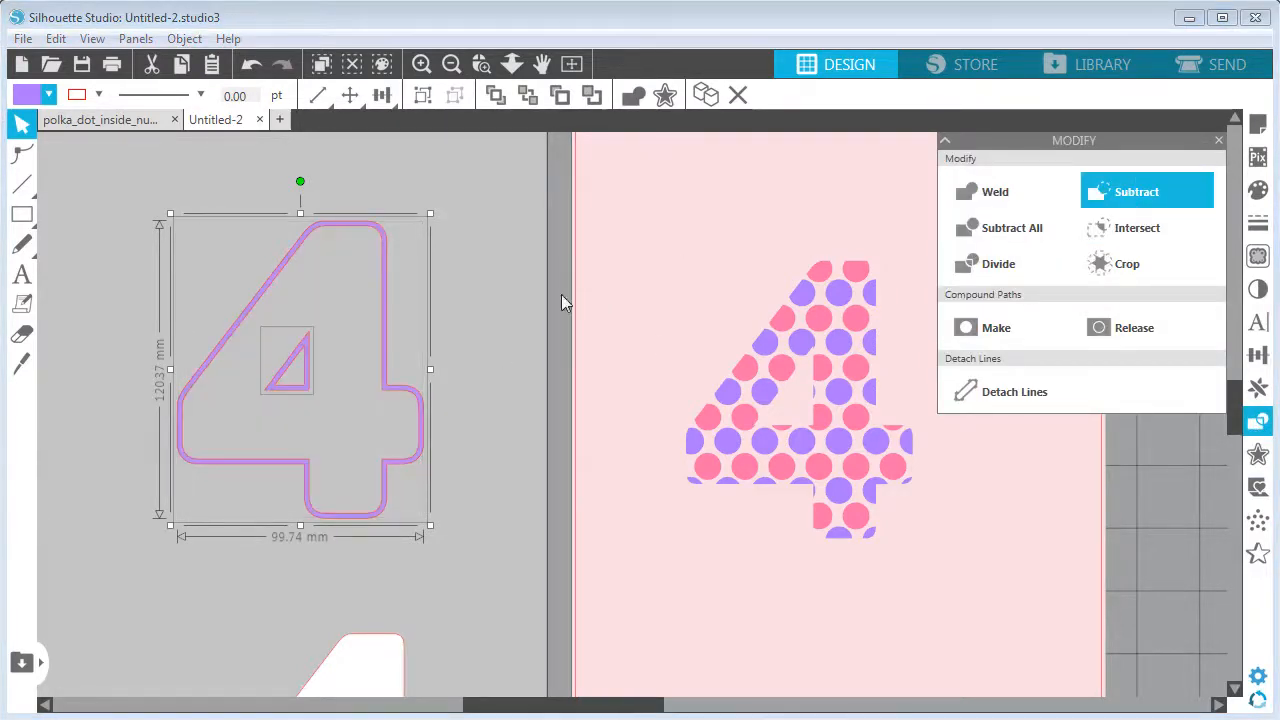
left_click(514, 289)
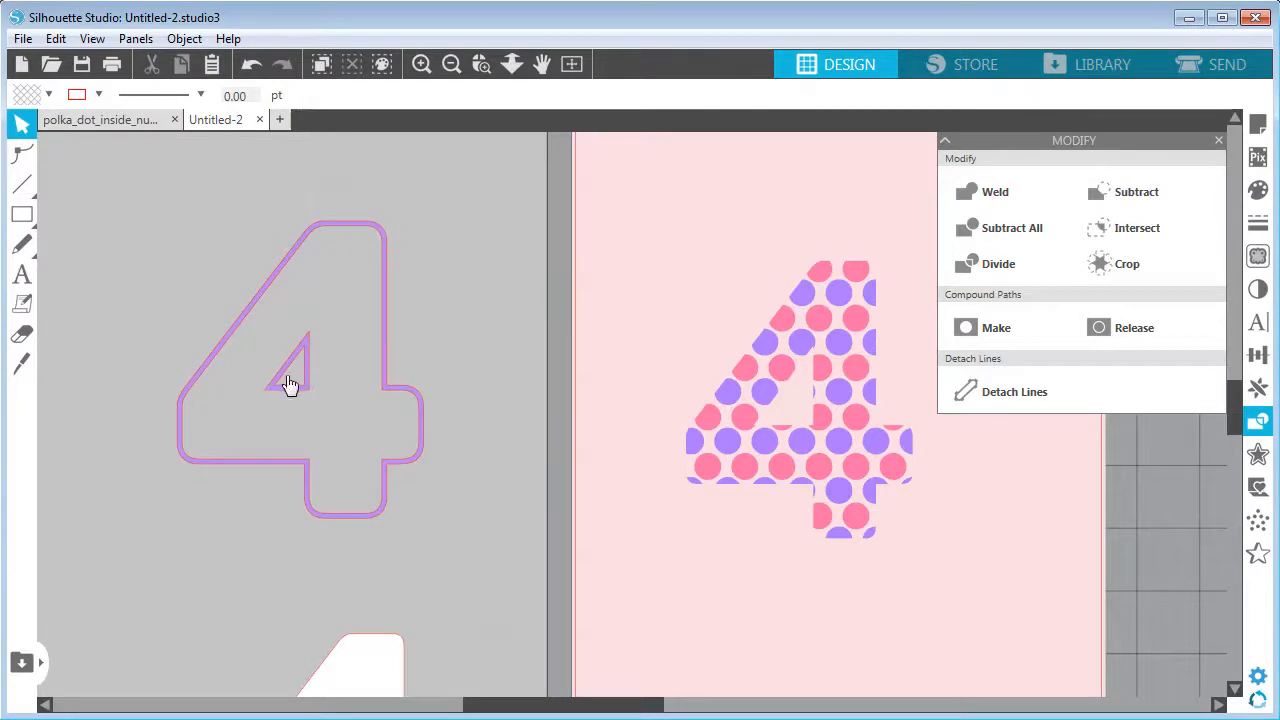
mouse_move(310, 392)
left_mouse_down()
mouse_move(266, 389)
mouse_move(309, 400)
left_mouse_up()
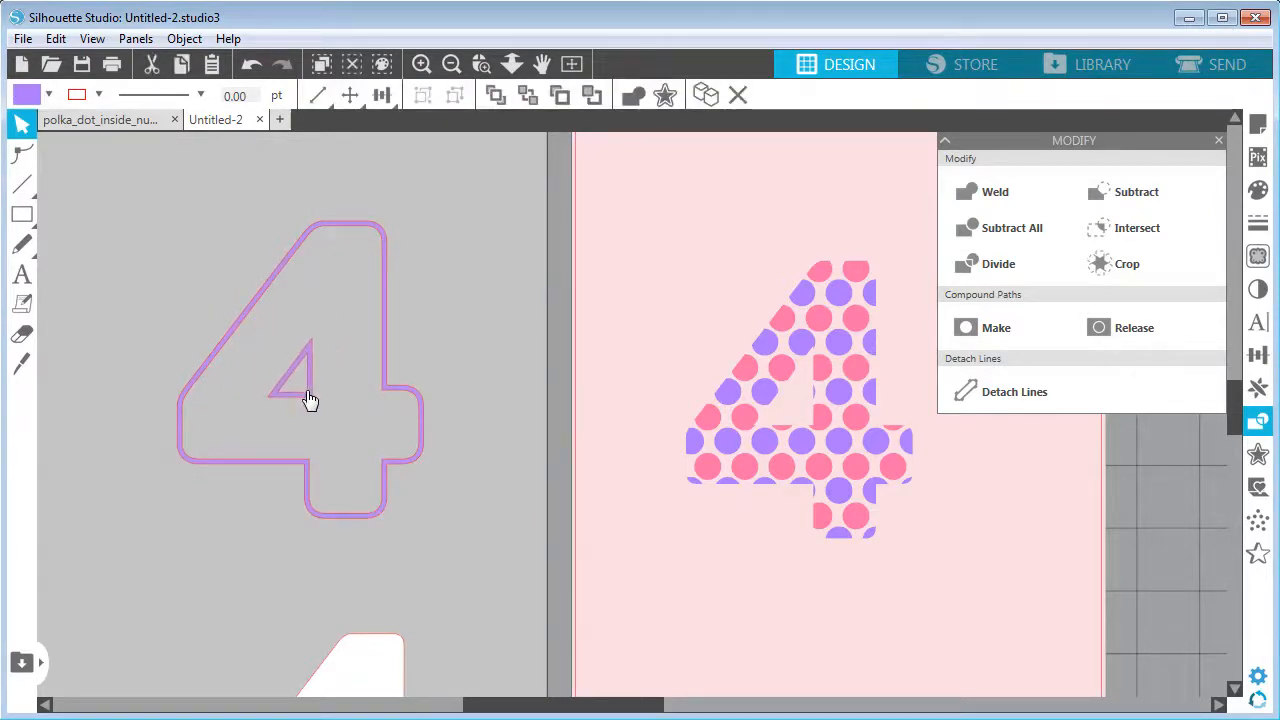
left_click(54, 42)
left_click(69, 59)
Combine the purple outer outline and its inner triangle into one compound path, and deselect it.
left_click(327, 377)
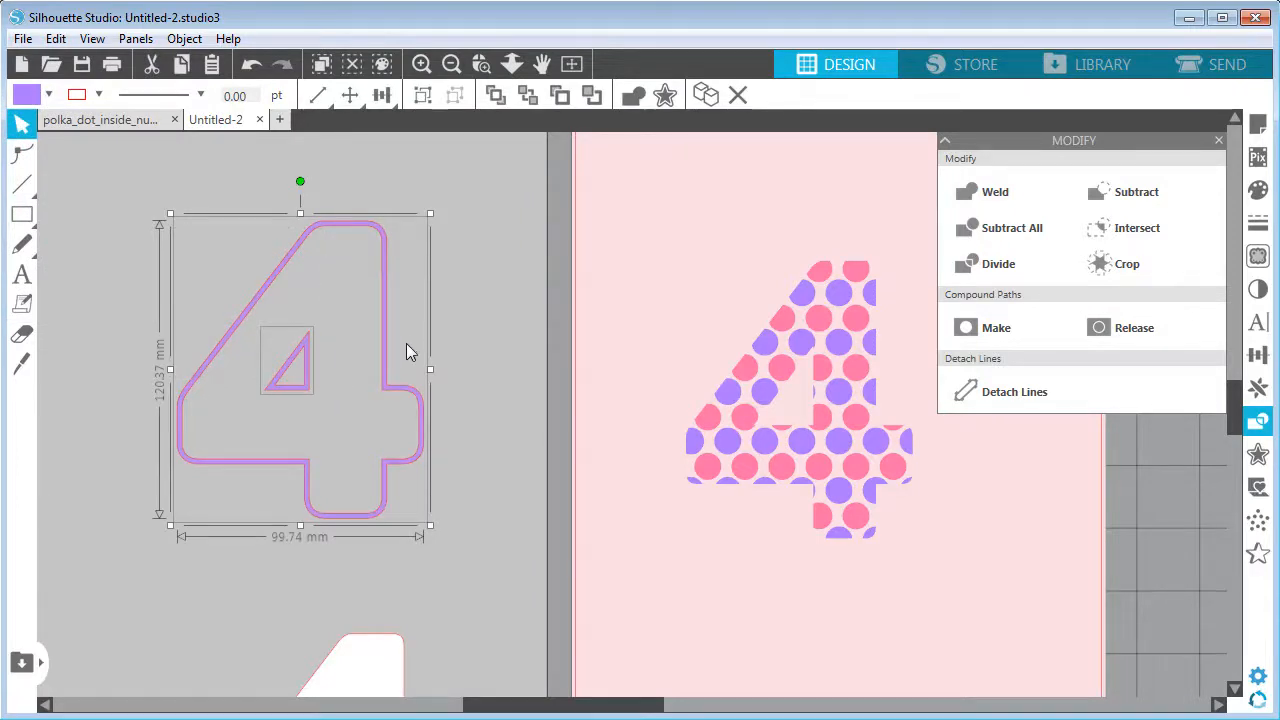
left_click(184, 38)
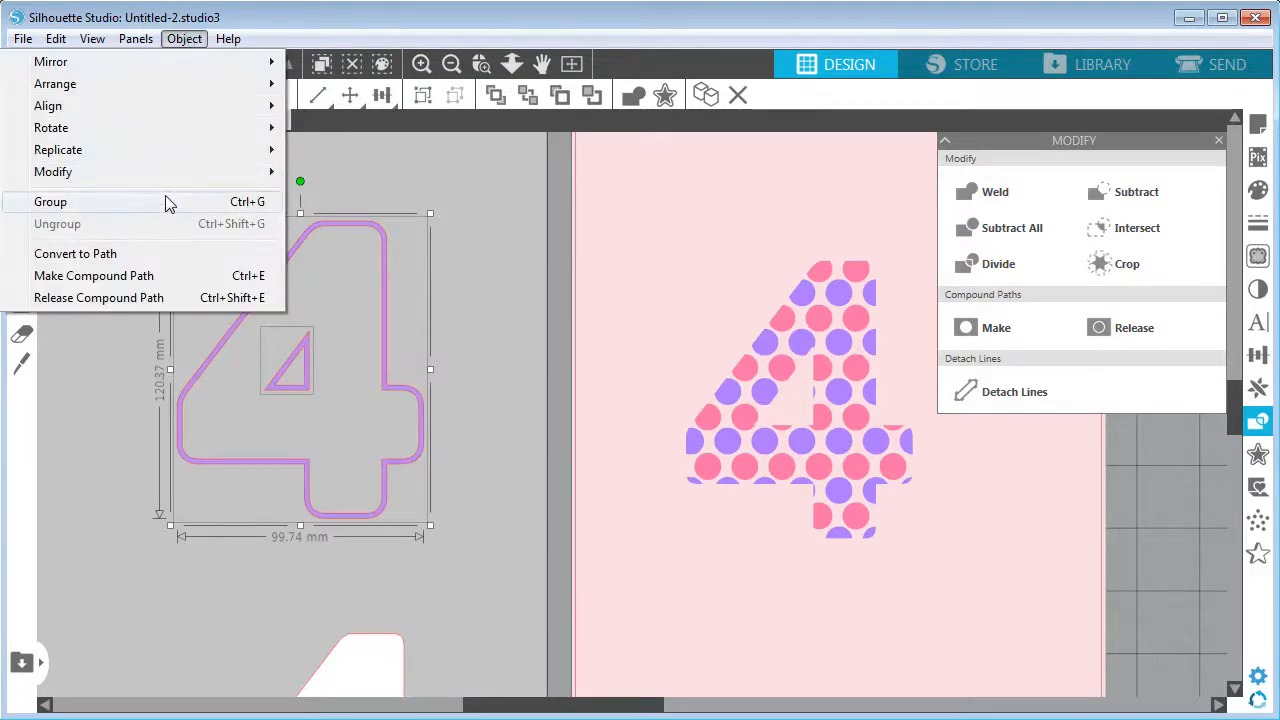
left_click(170, 283)
left_click(412, 350)
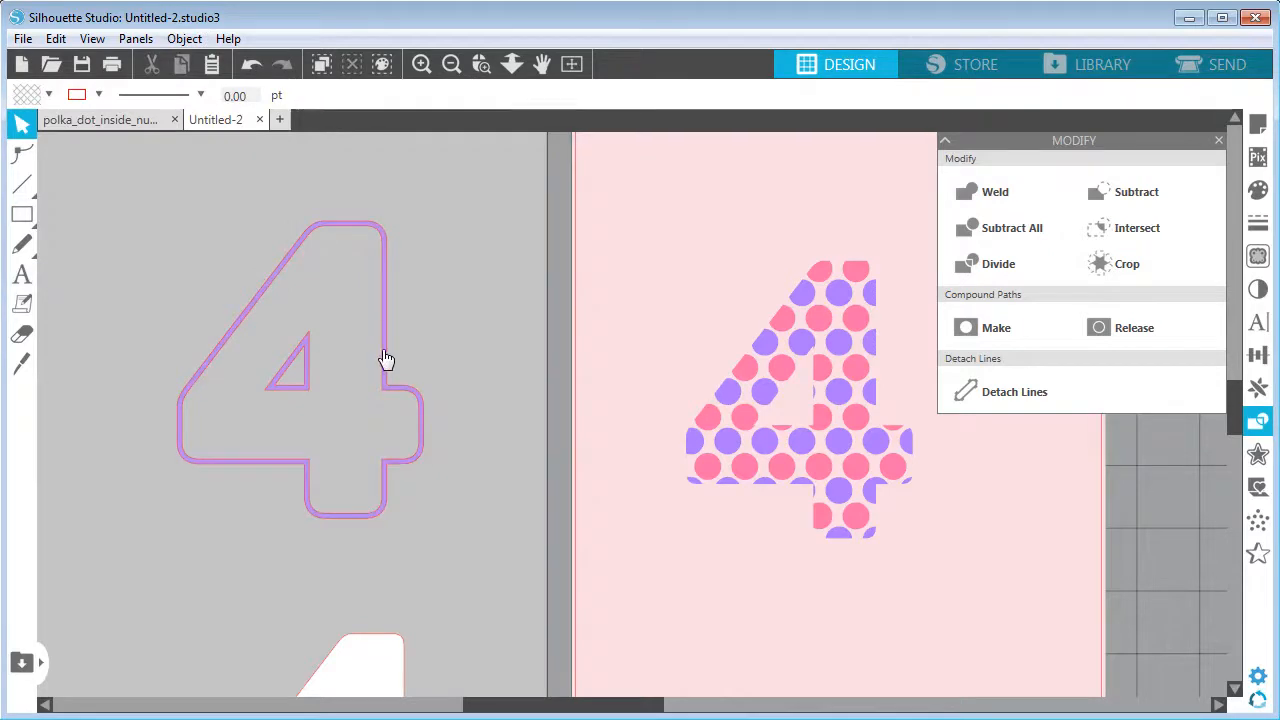
Position the purple outline around the polka dot 4 on the page and remove its red line colour.
left_click_drag(389, 357, 886, 381)
left_click(886, 381)
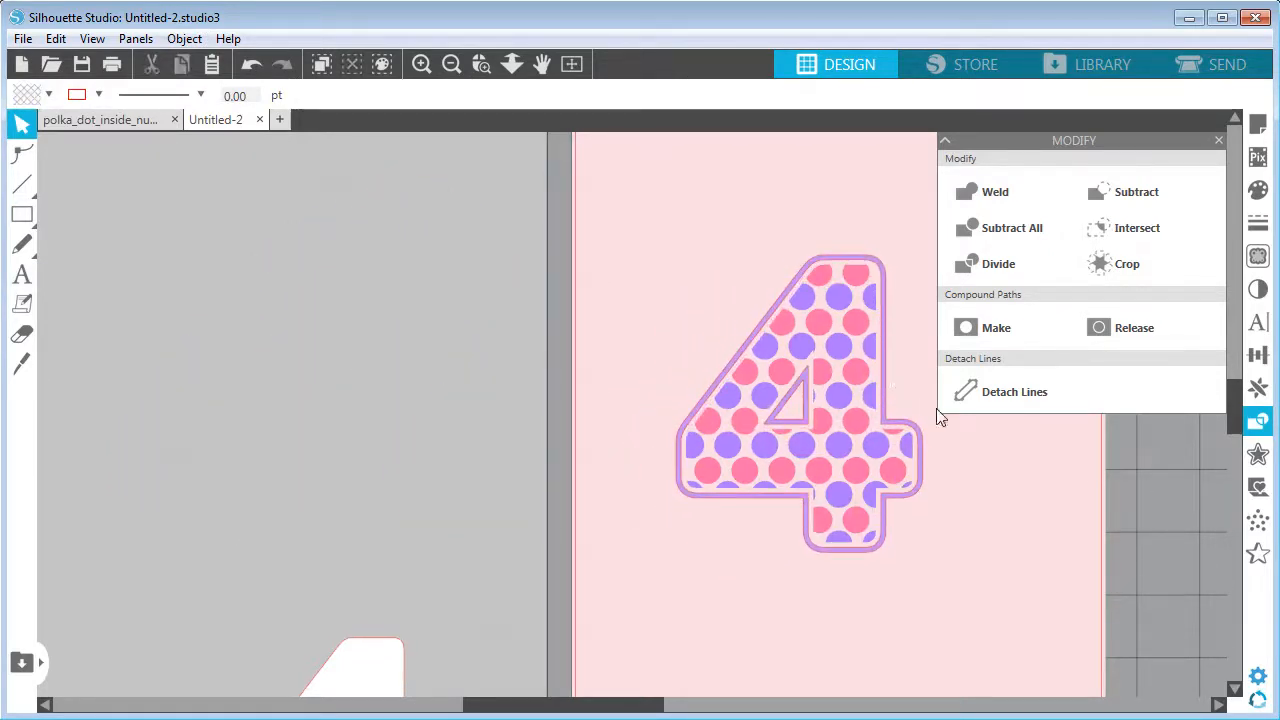
left_click(735, 512)
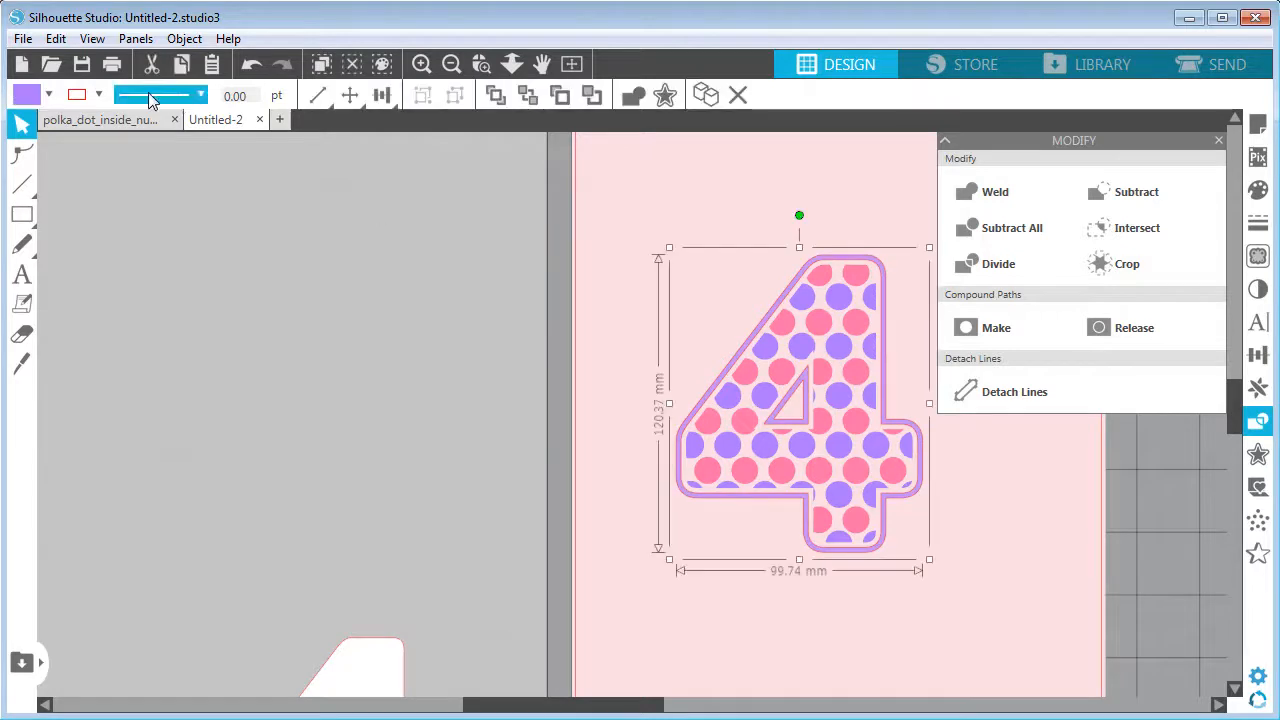
left_click(98, 94)
left_click(226, 128)
left_click(671, 668)
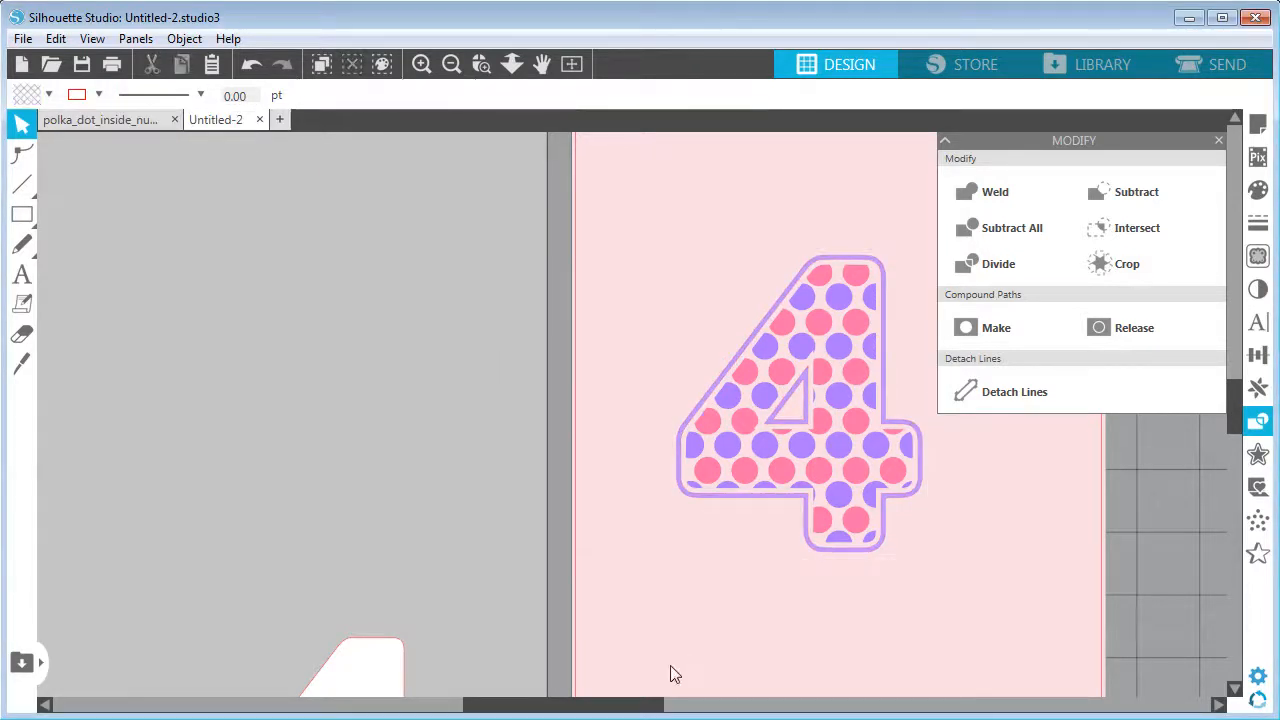
Close the Modify panel, move the complete outlined polka dot 4 up and slightly left on the page, and deselect it.
left_click_drag(617, 710, 695, 709)
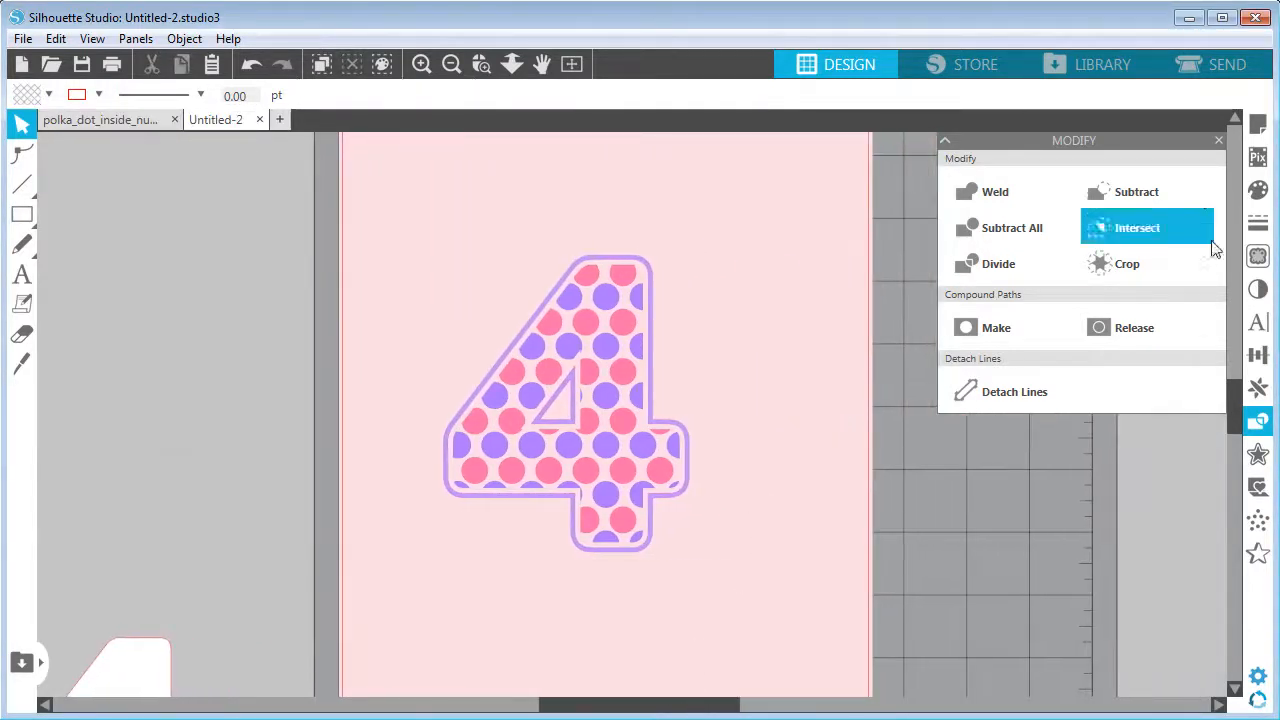
left_click(1219, 141)
scroll(1238, 400, "up", 2)
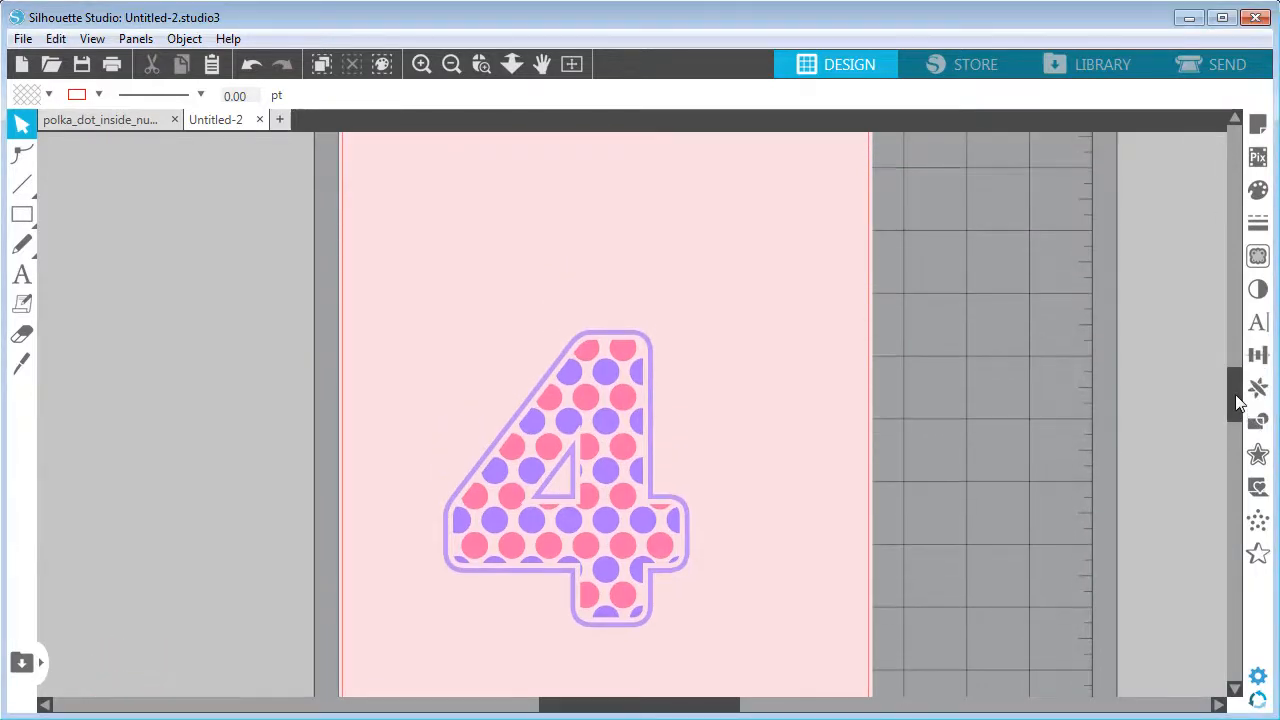
left_click_drag(520, 345, 731, 611)
left_click_drag(654, 571, 636, 431)
left_click(808, 393)
Select the whole outlined polka dot 4 and move it up and slightly right, near the page's top edge.
scroll(1232, 391, "right", 2)
scroll(1160, 397, "up", 3)
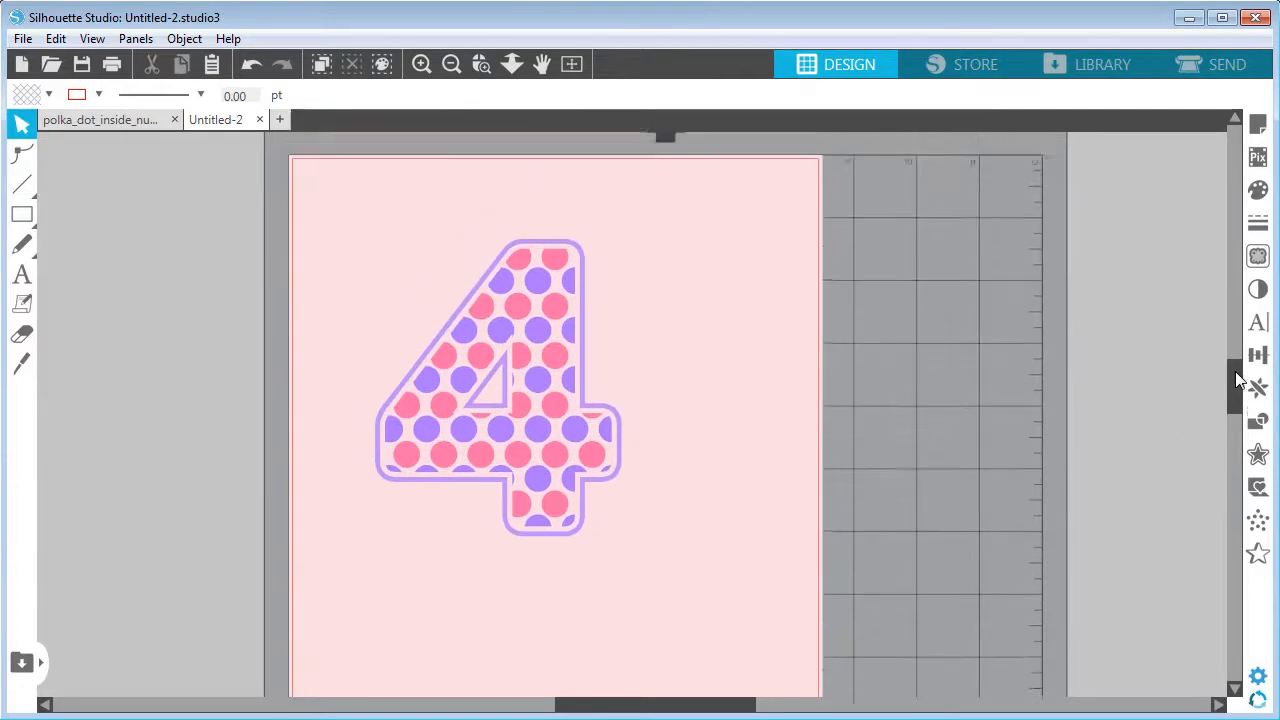
left_click_drag(727, 707, 713, 712)
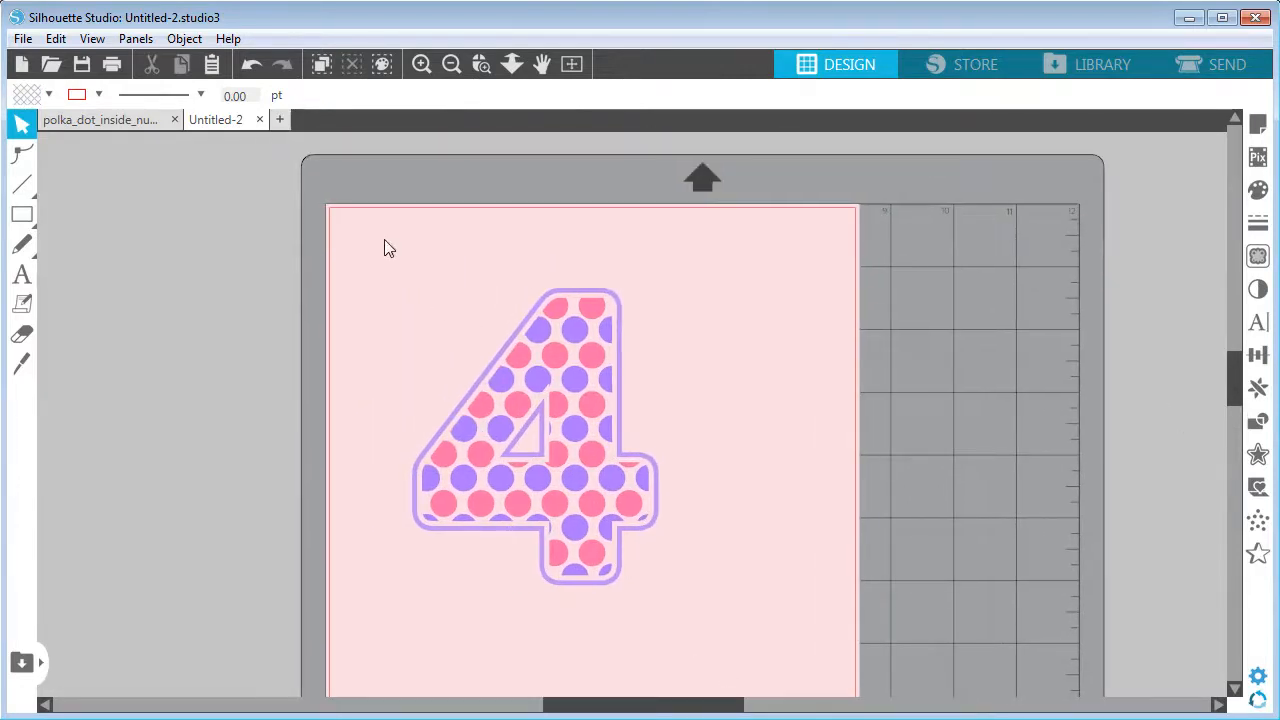
left_click_drag(389, 248, 691, 594)
left_click_drag(600, 514, 771, 379)
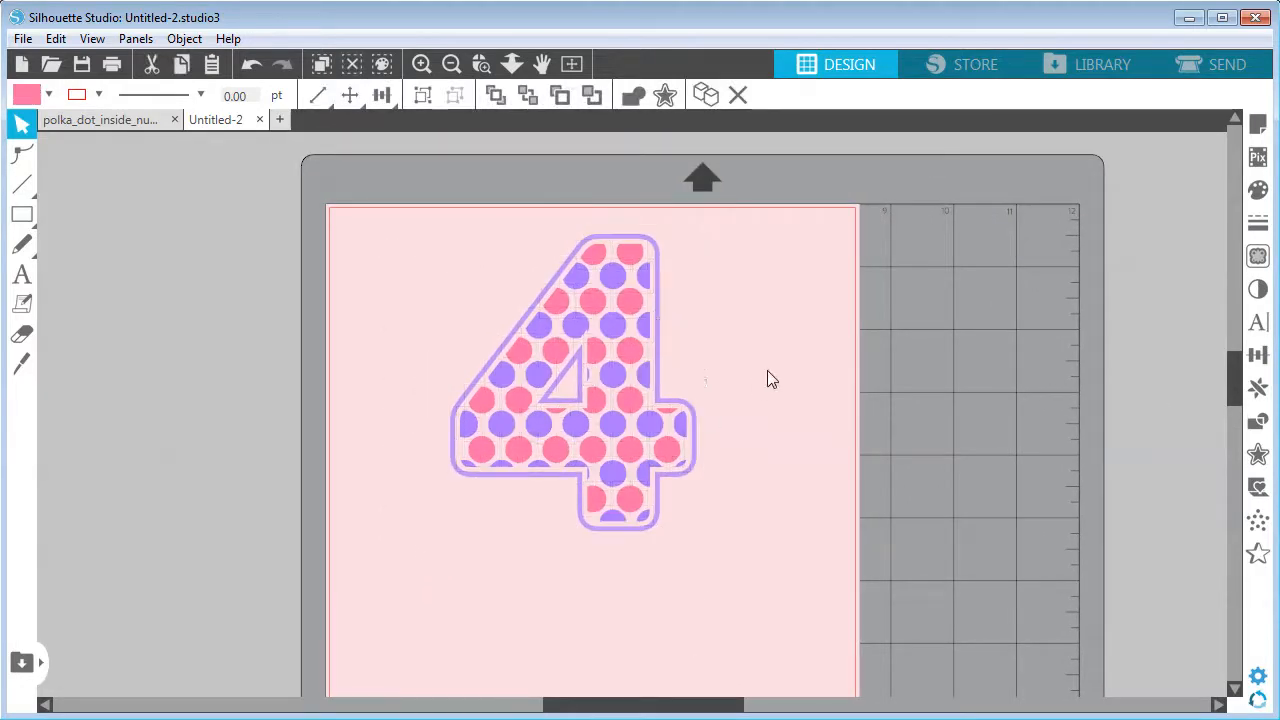
Deselect the polka dot 4, go to the Send setup and assign the cut actions by fill.
left_click(771, 379)
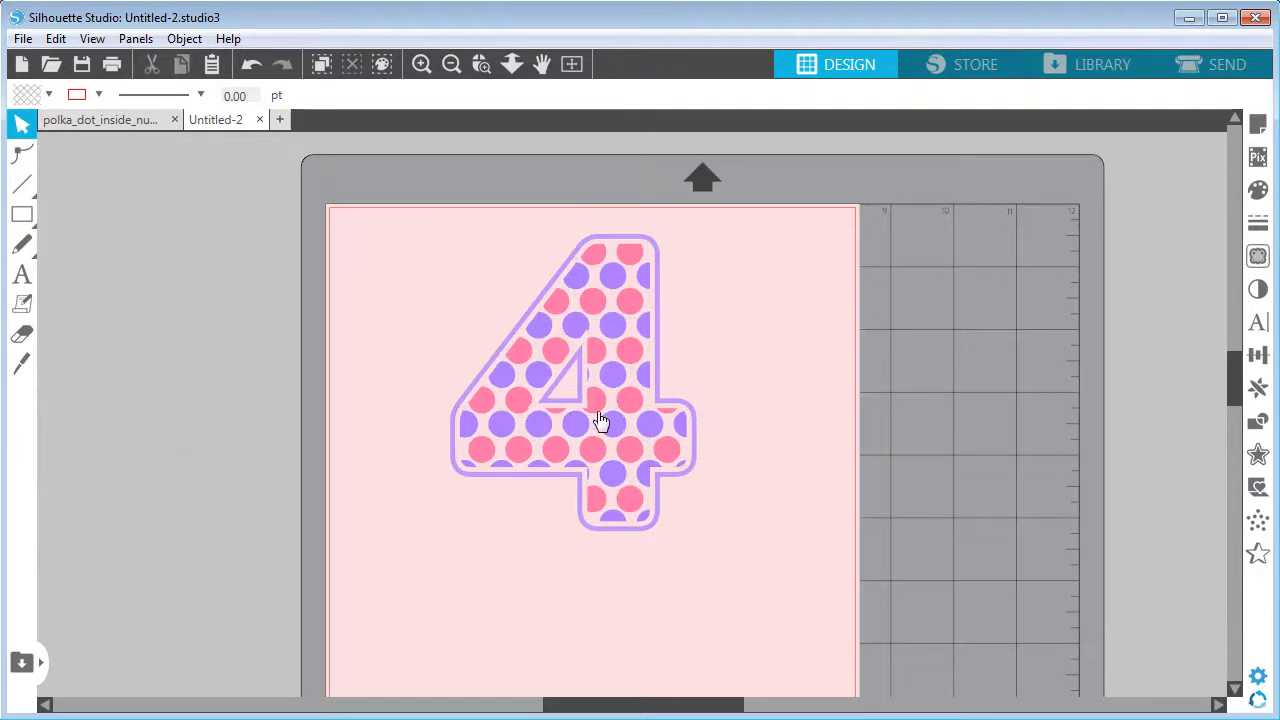
left_click(1180, 68)
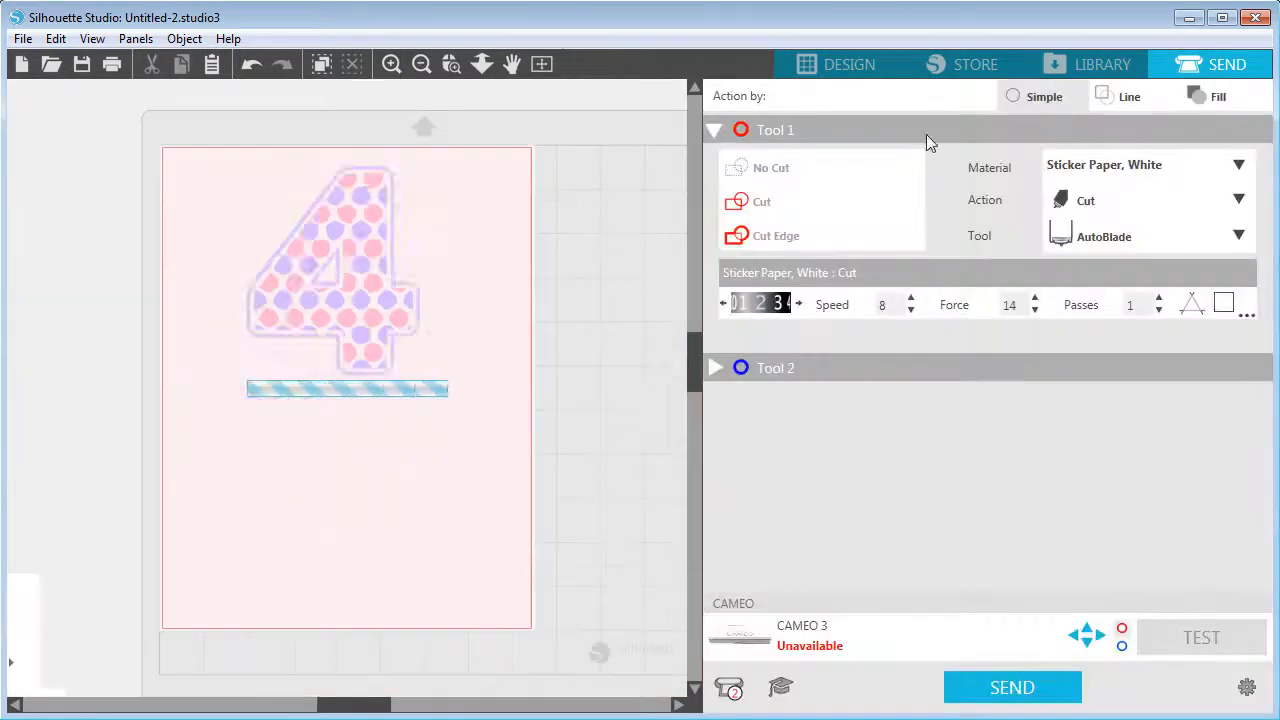
left_click(393, 66)
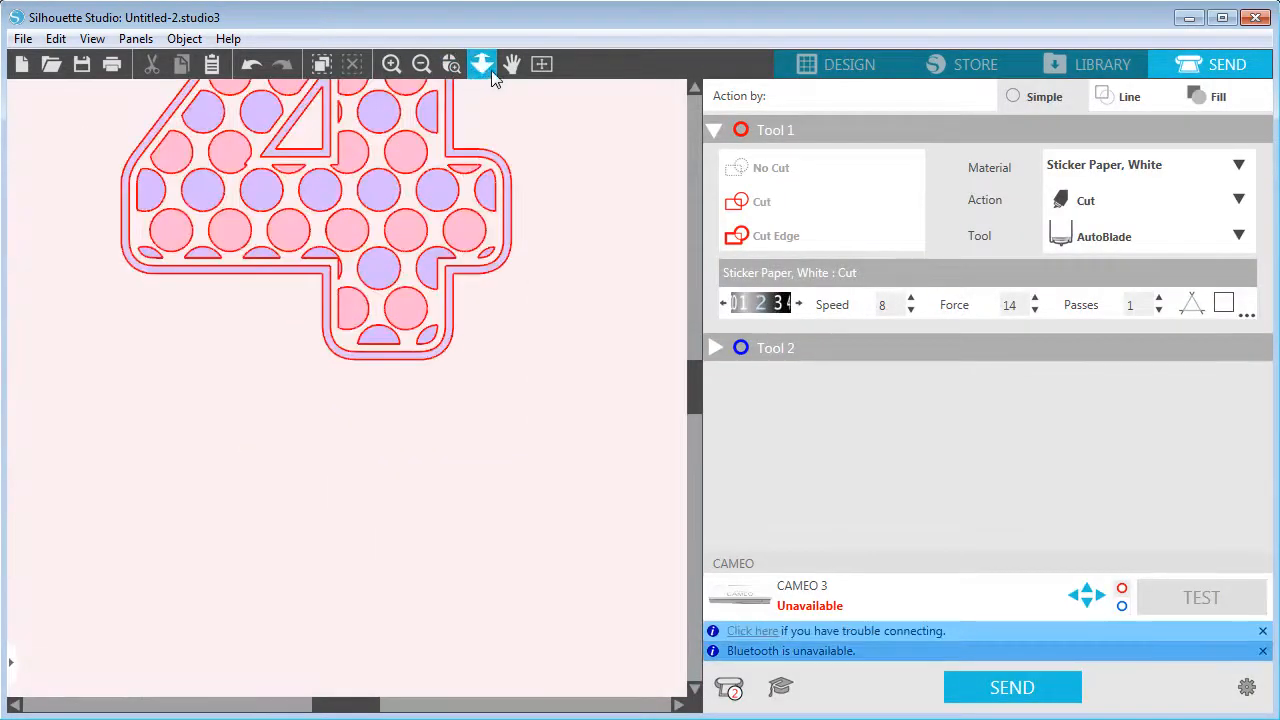
left_click_drag(566, 178, 608, 412)
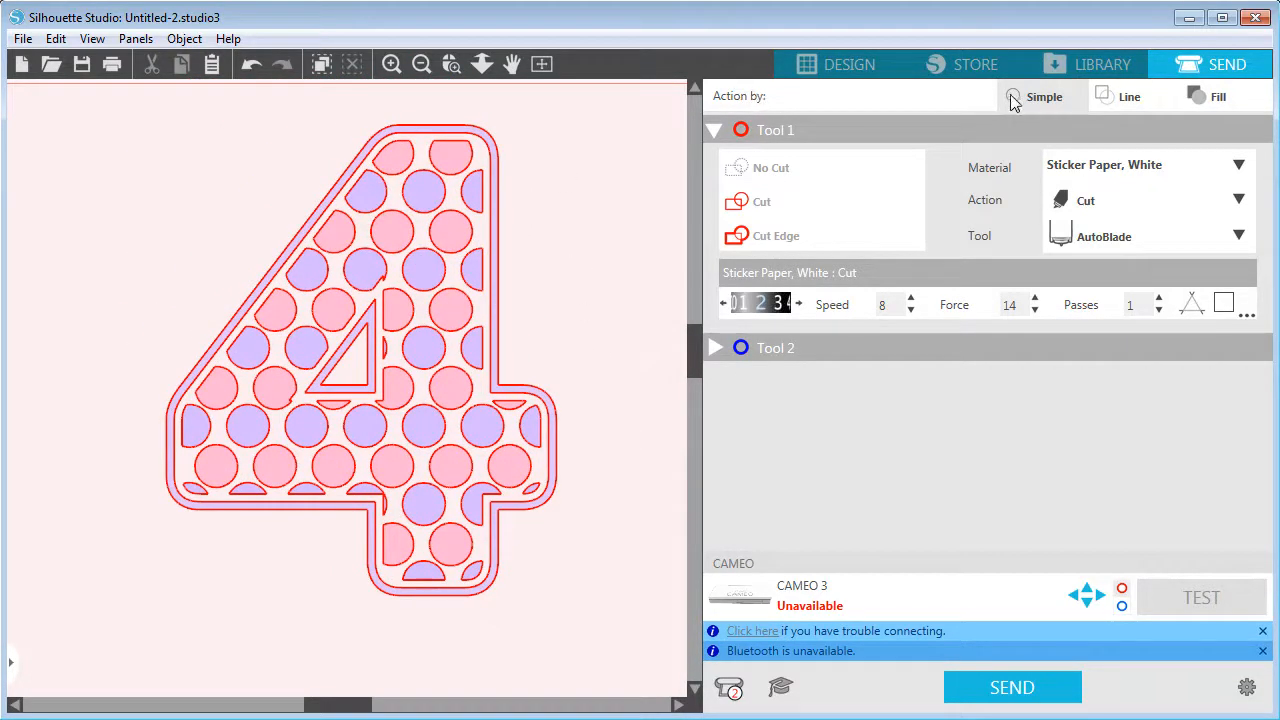
left_click(1199, 97)
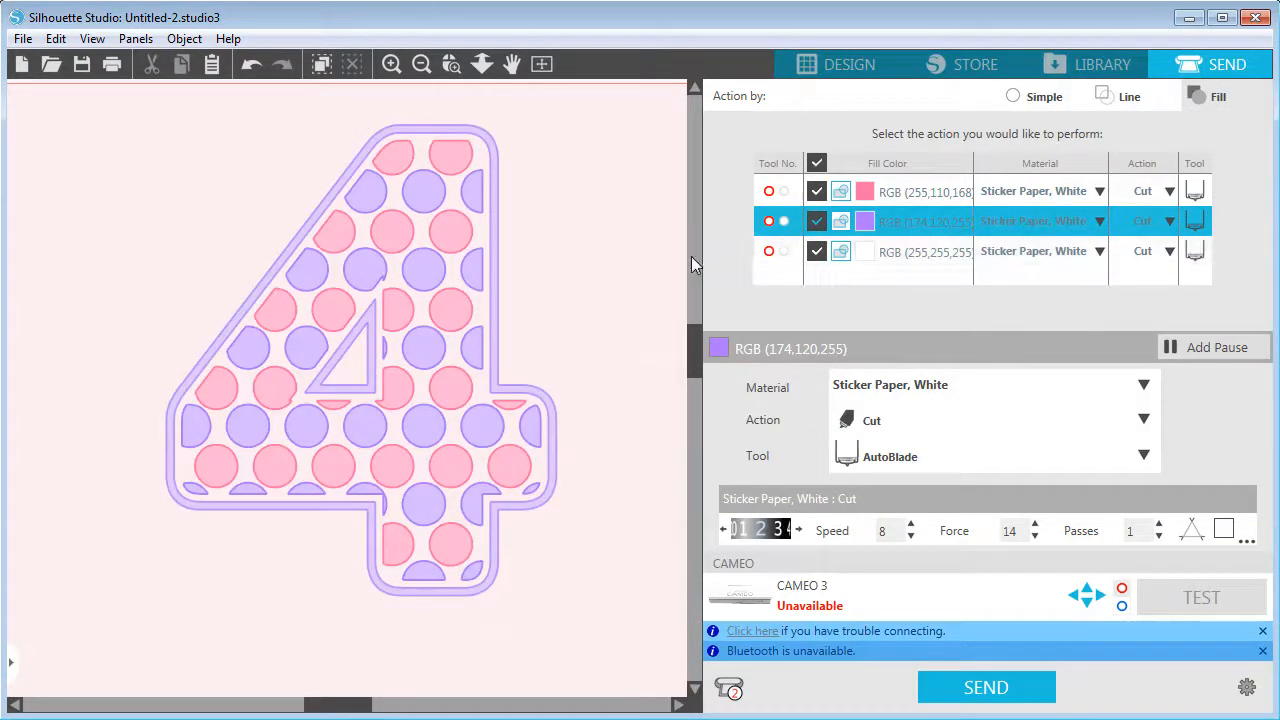
Exclude all three fill colours from cutting and re-enable only the pink fill.
left_click(816, 254)
left_click(818, 225)
left_click(819, 195)
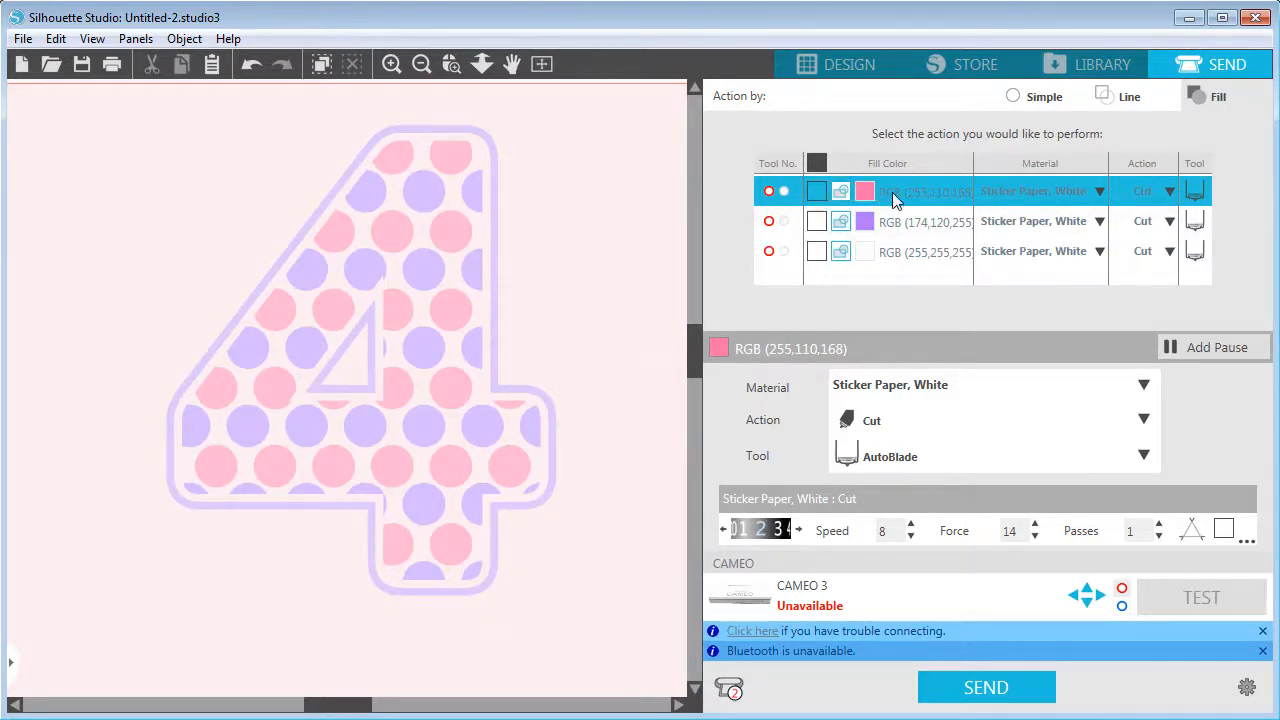
left_click(816, 192)
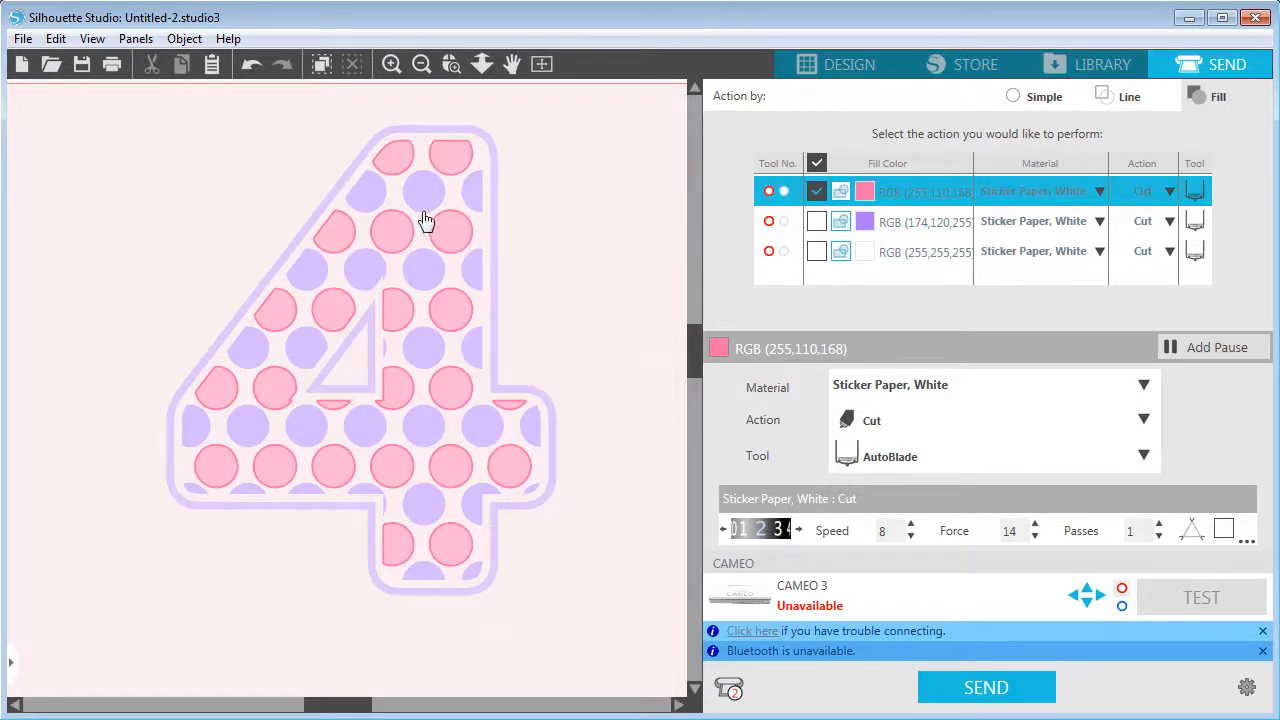
Set the pink fill's material to Vinyl, Matte and its tool to AutoBlade.
left_click(1122, 392)
left_click_drag(1153, 460, 1157, 564)
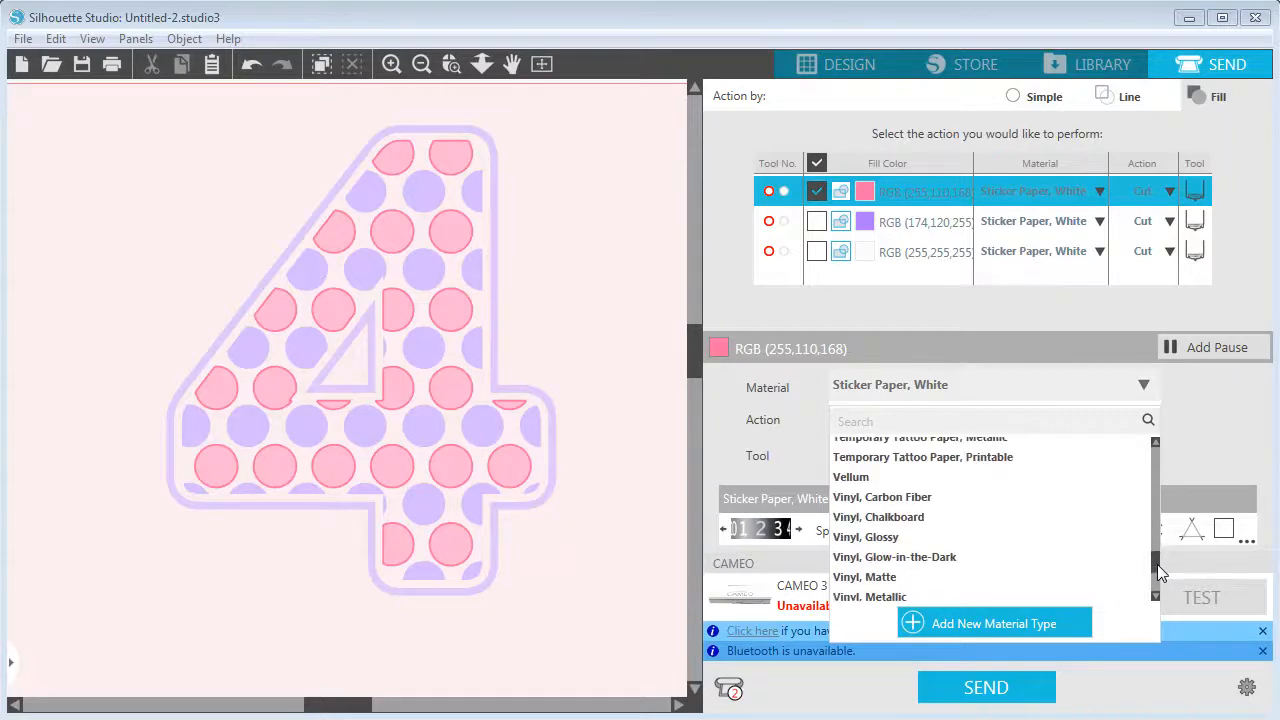
left_click(940, 577)
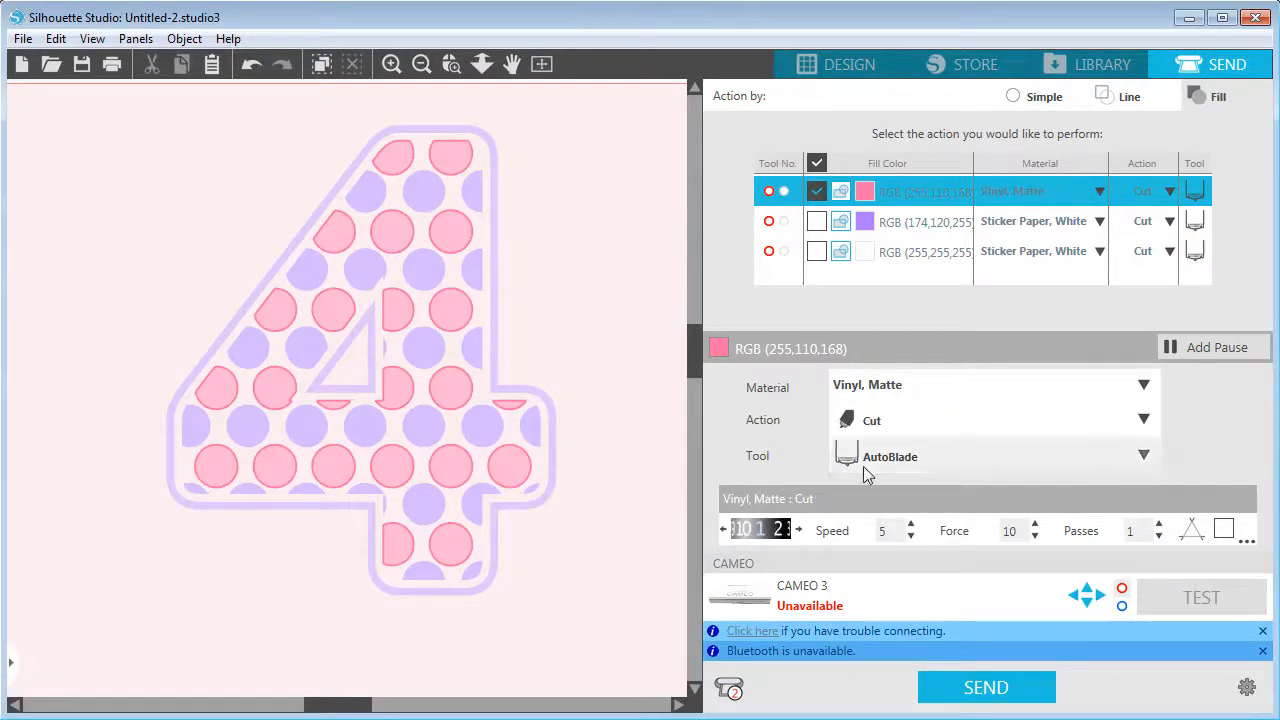
left_click(784, 192)
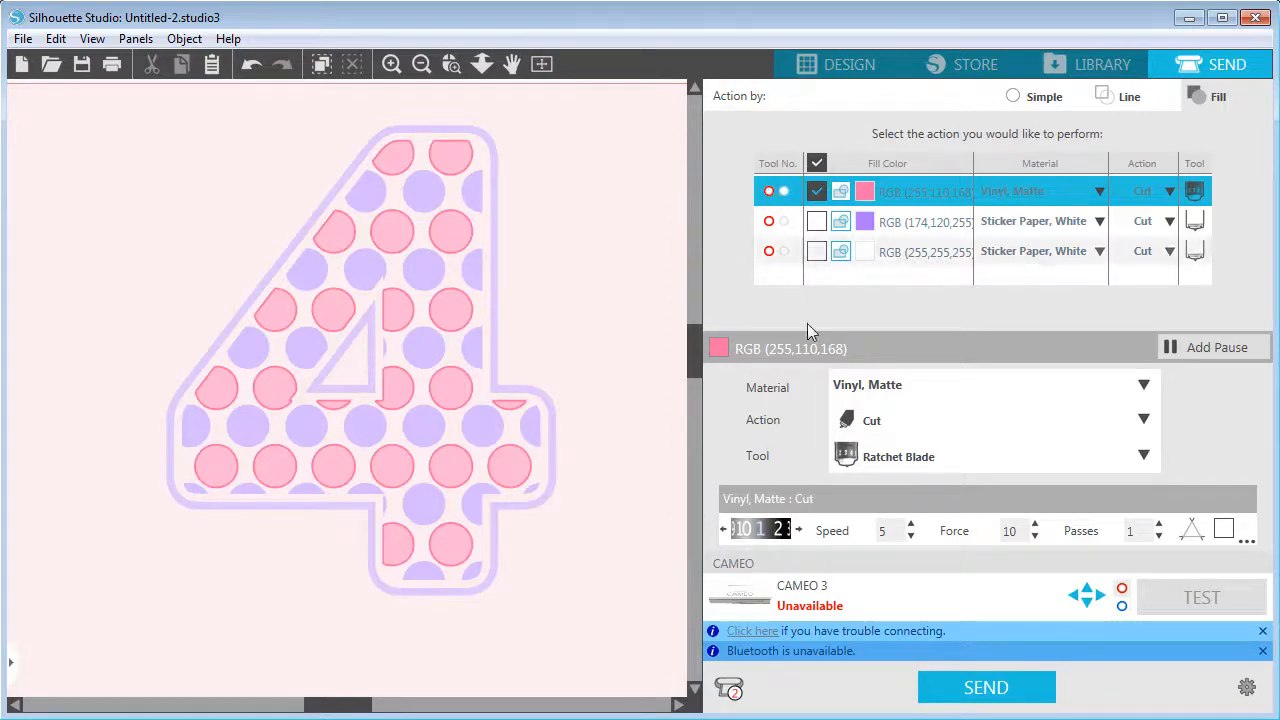
left_click(893, 456)
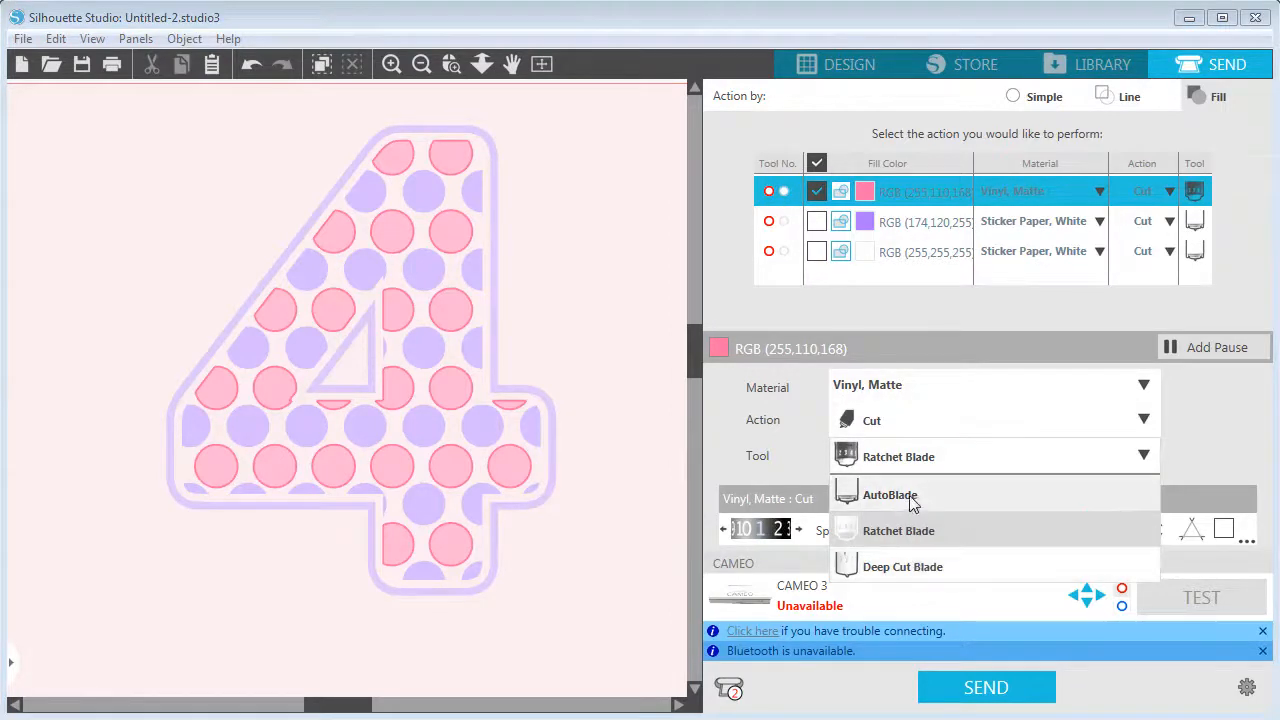
left_click(840, 495)
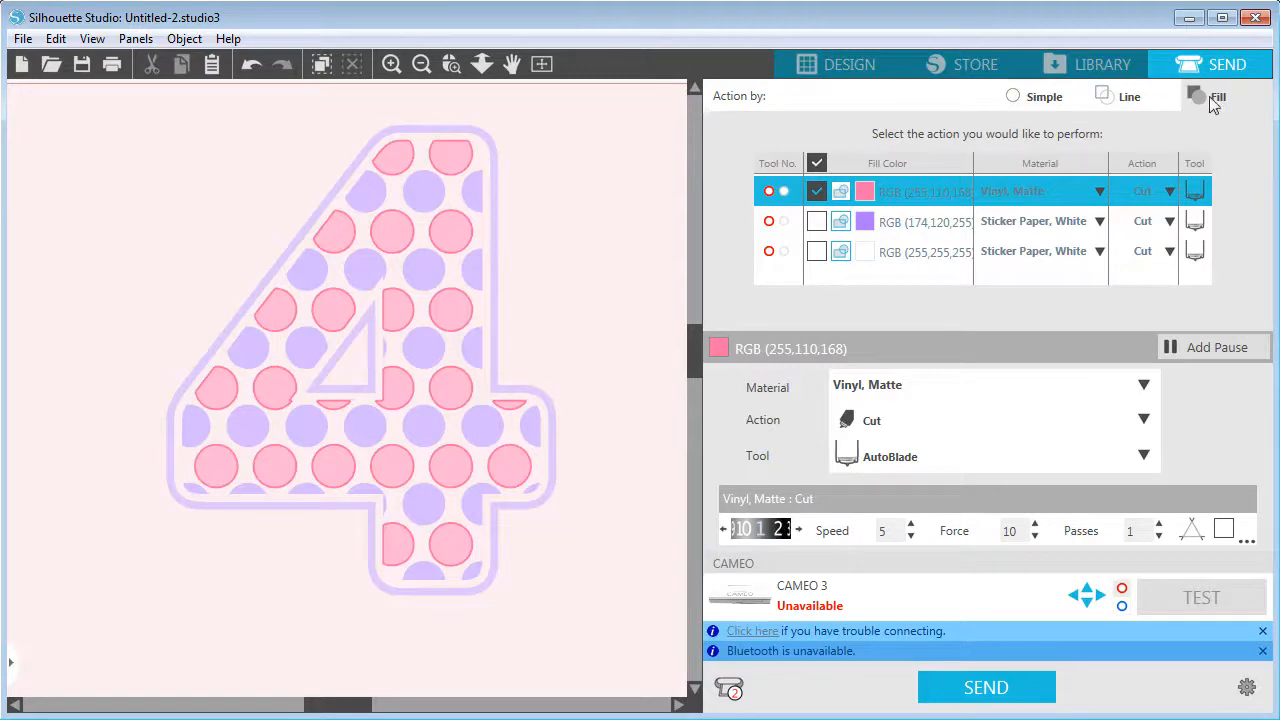
Disable cutting for the pink fill, enable it for the purple fill, and return to the design with the page's upper part in view.
left_click(817, 192)
left_click(817, 221)
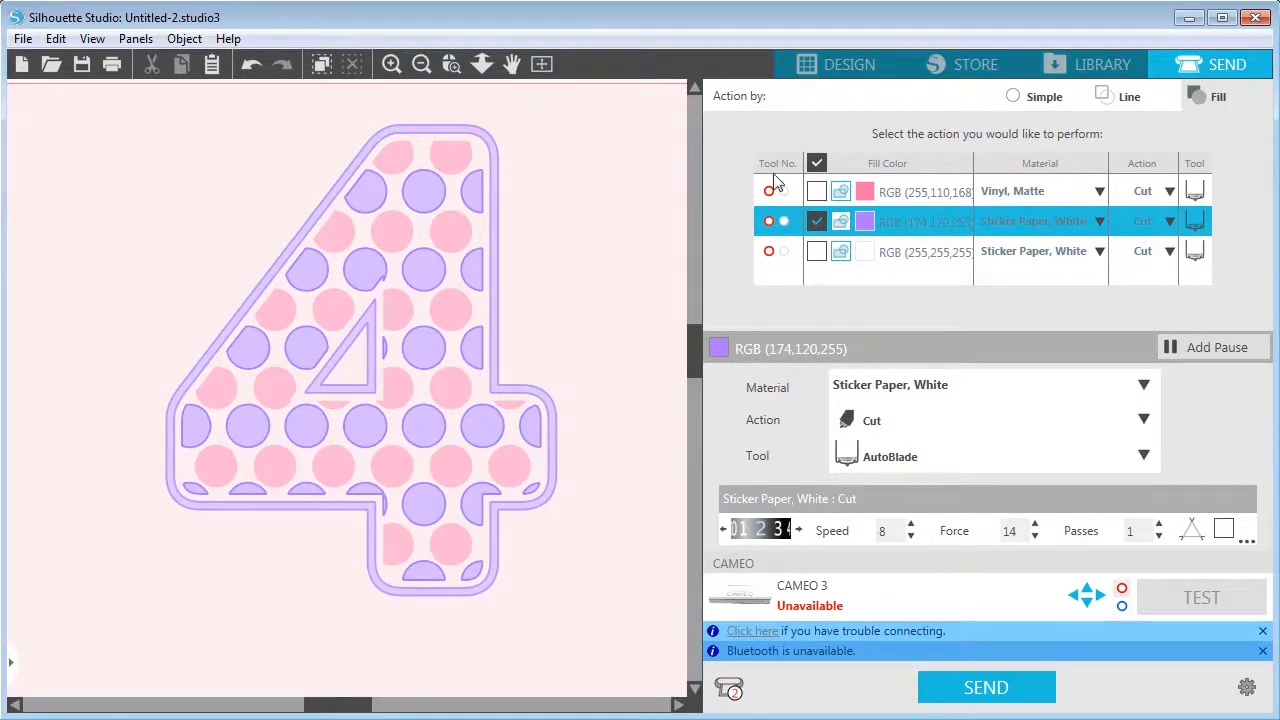
left_click(832, 66)
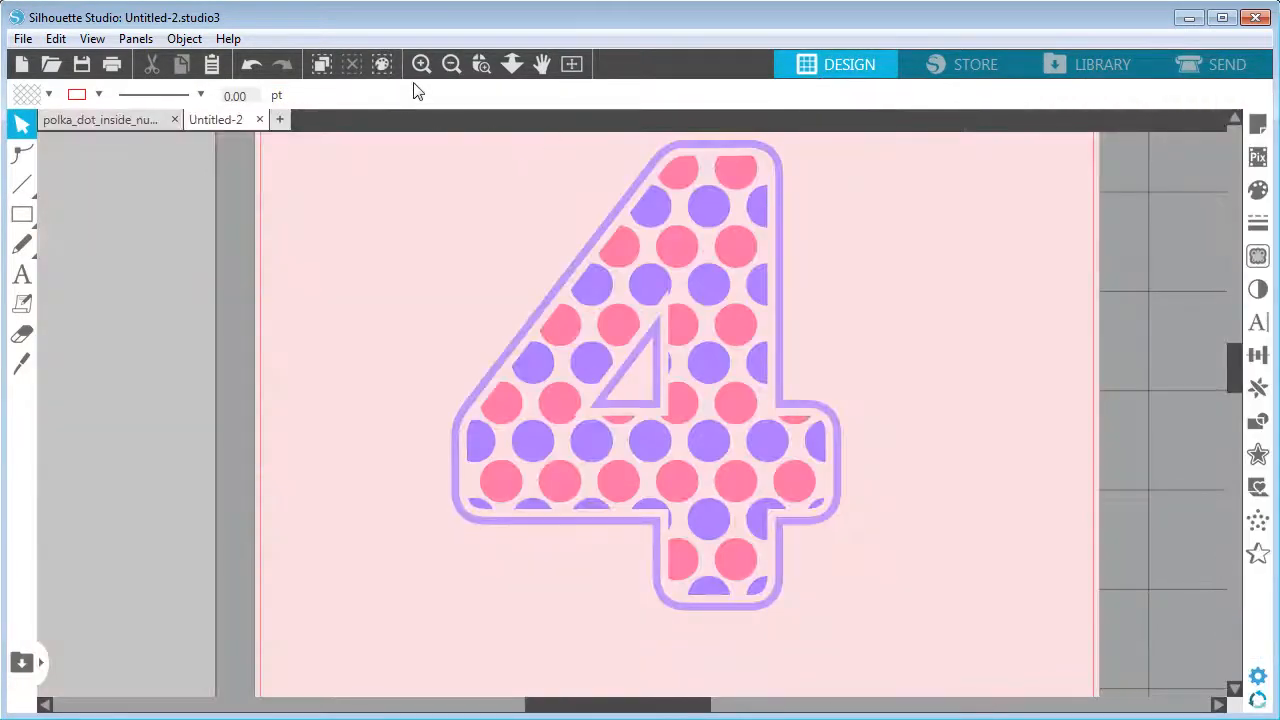
left_click(451, 64)
left_click(451, 64)
left_click(541, 64)
left_click_drag(702, 319, 690, 307)
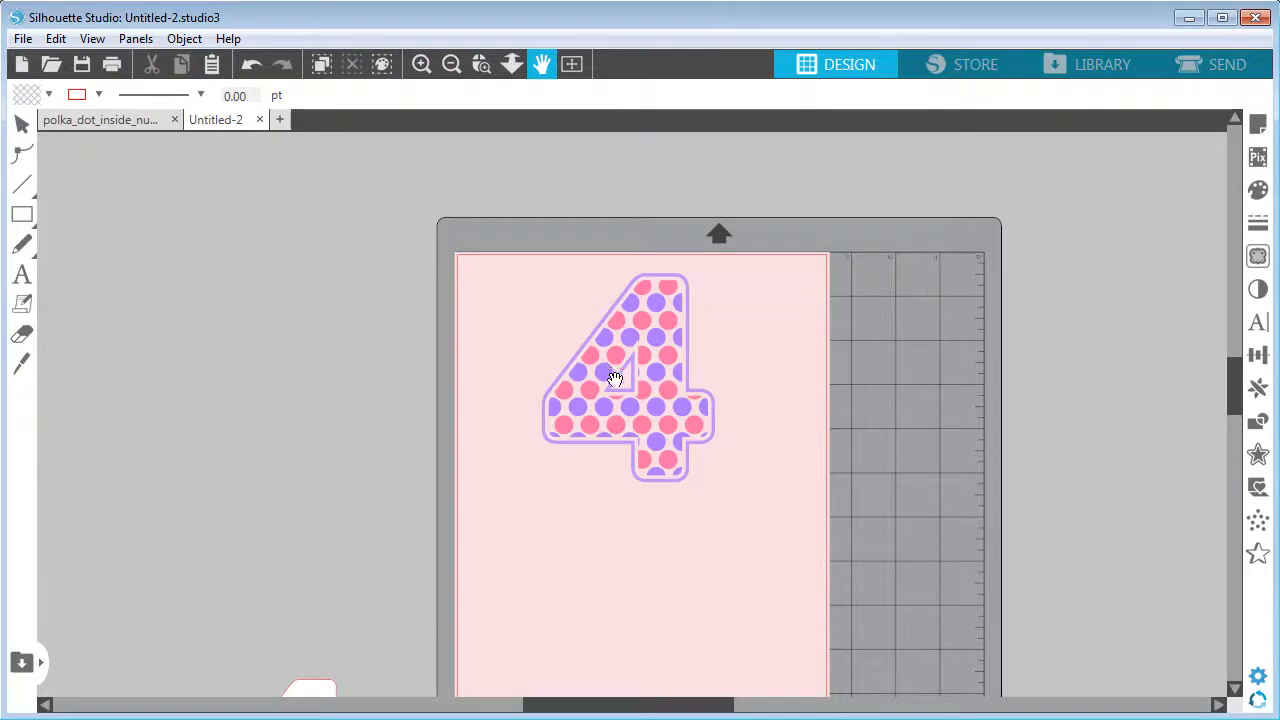
Draw a rectangle about 110 × 121 mm across the page's upper-left area and fill it pink.
left_click(22, 214)
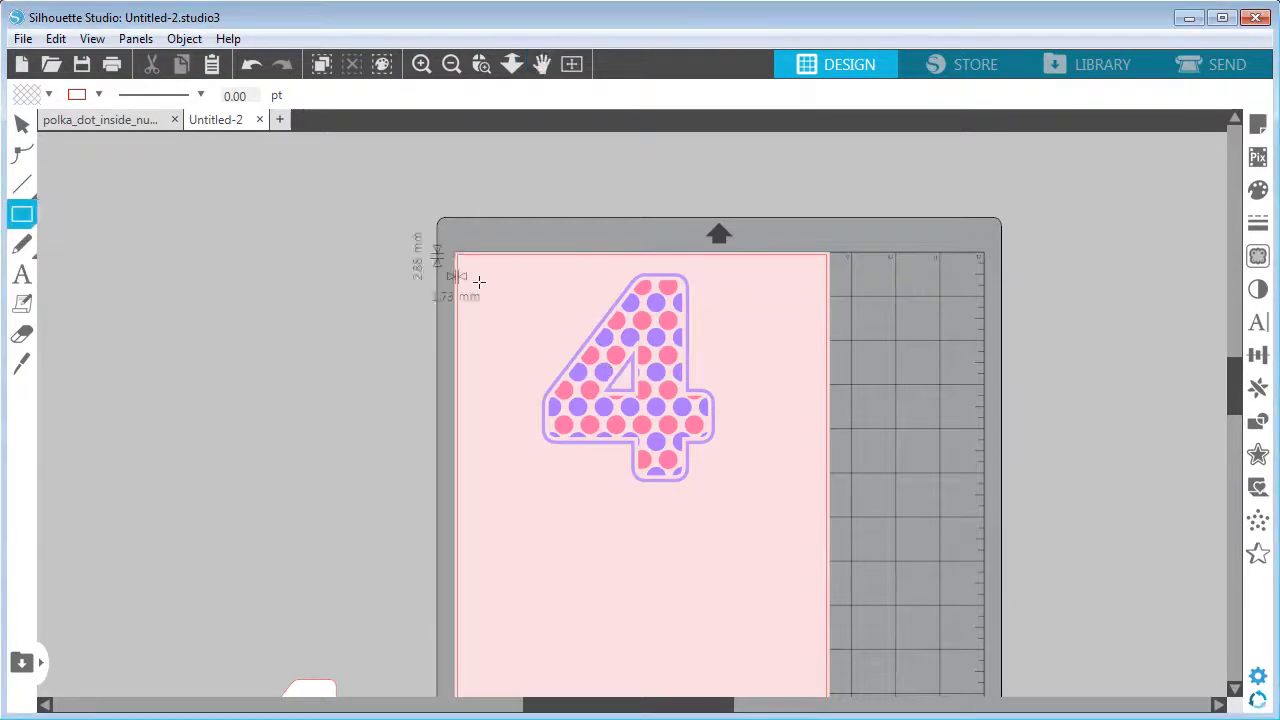
left_click_drag(449, 247, 653, 470)
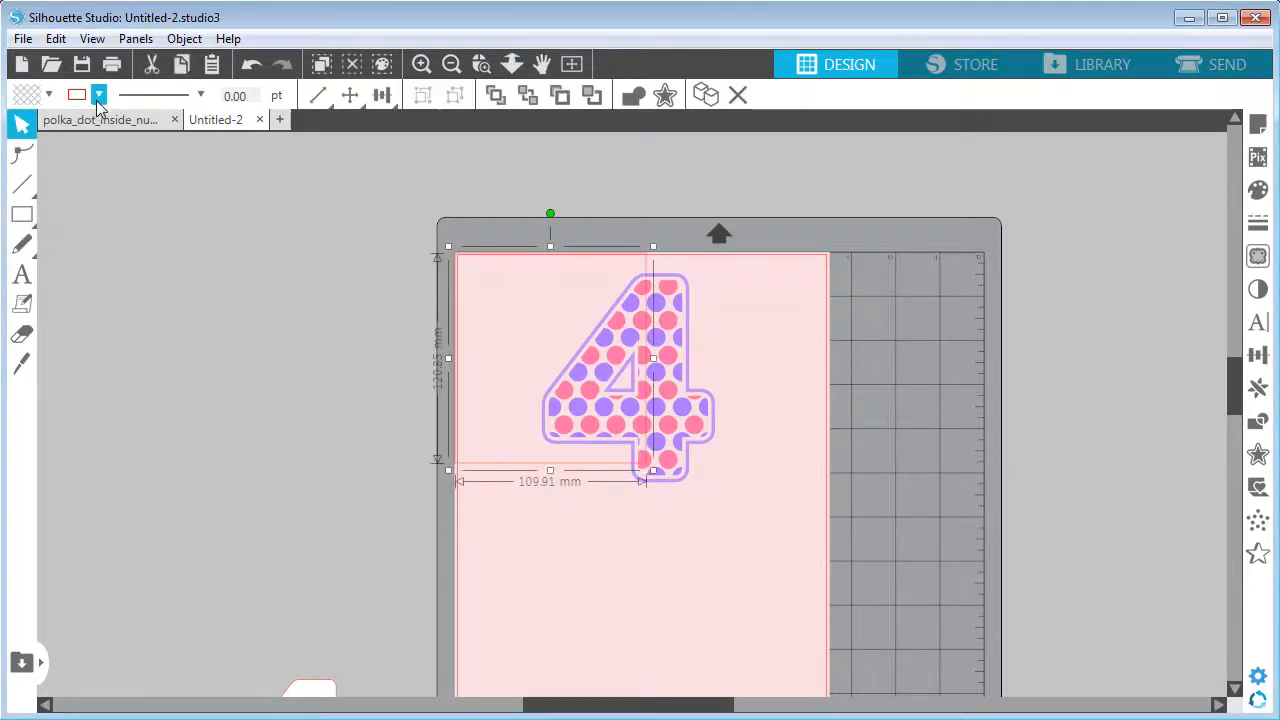
left_click(99, 97)
left_click(305, 196)
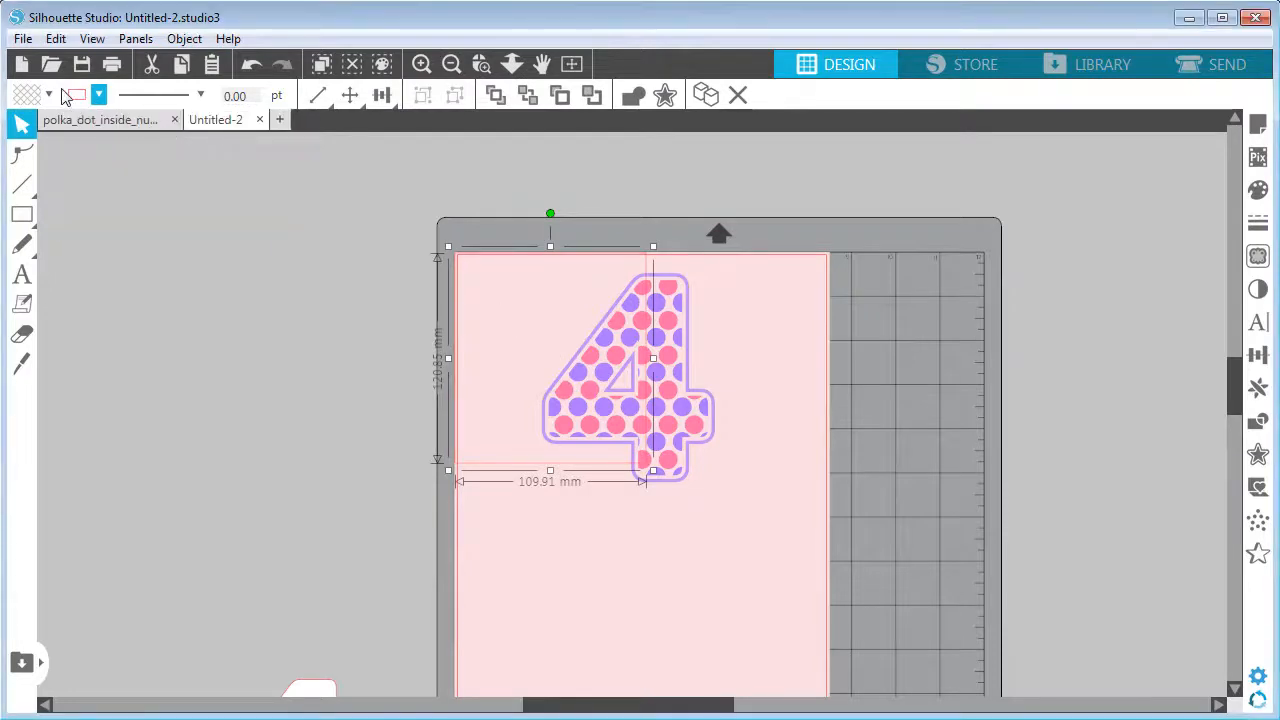
left_click(99, 95)
left_click(257, 196)
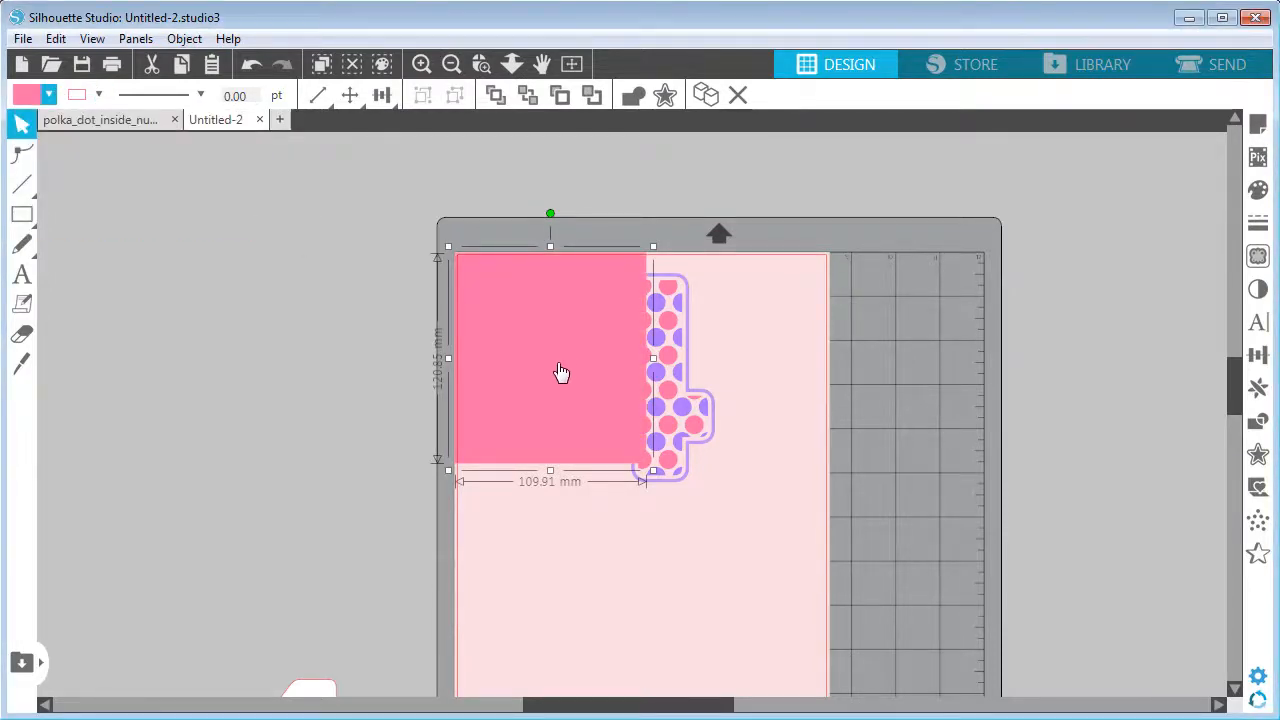
Place a copy of the pink rectangle directly to its right and fill the copy purple.
left_click_drag(561, 372, 748, 370)
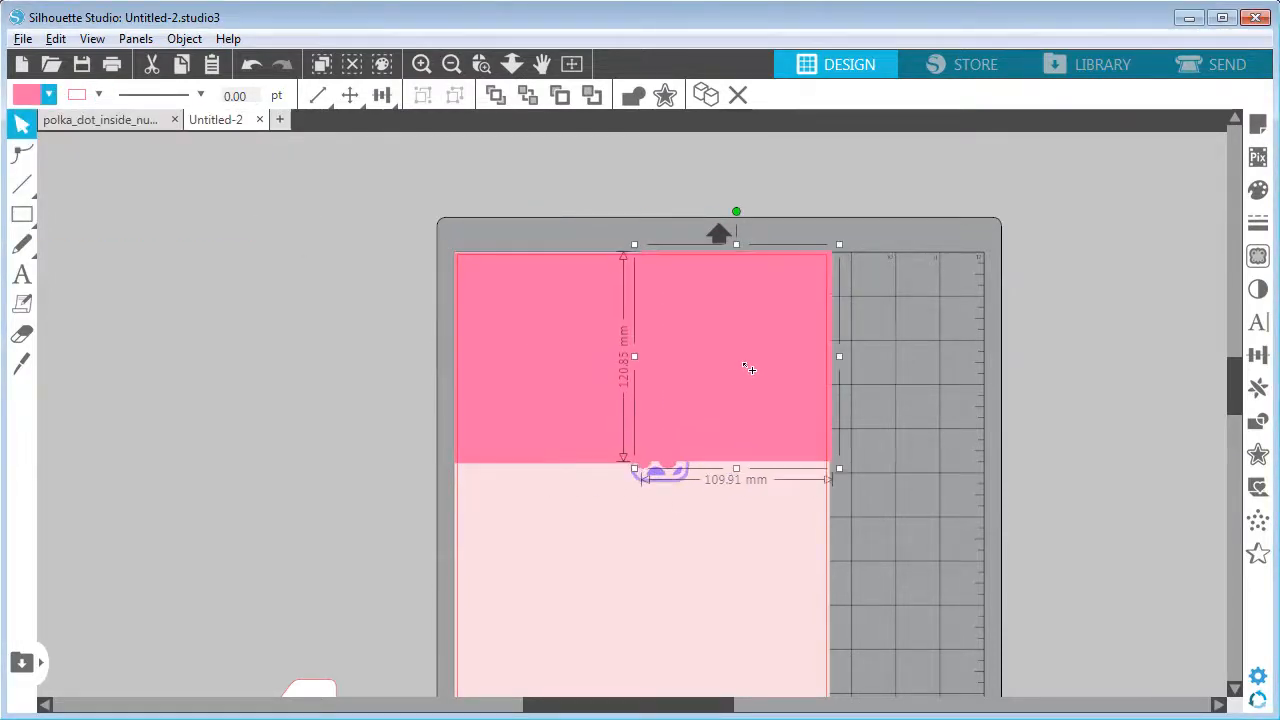
left_click(48, 95)
left_click(228, 201)
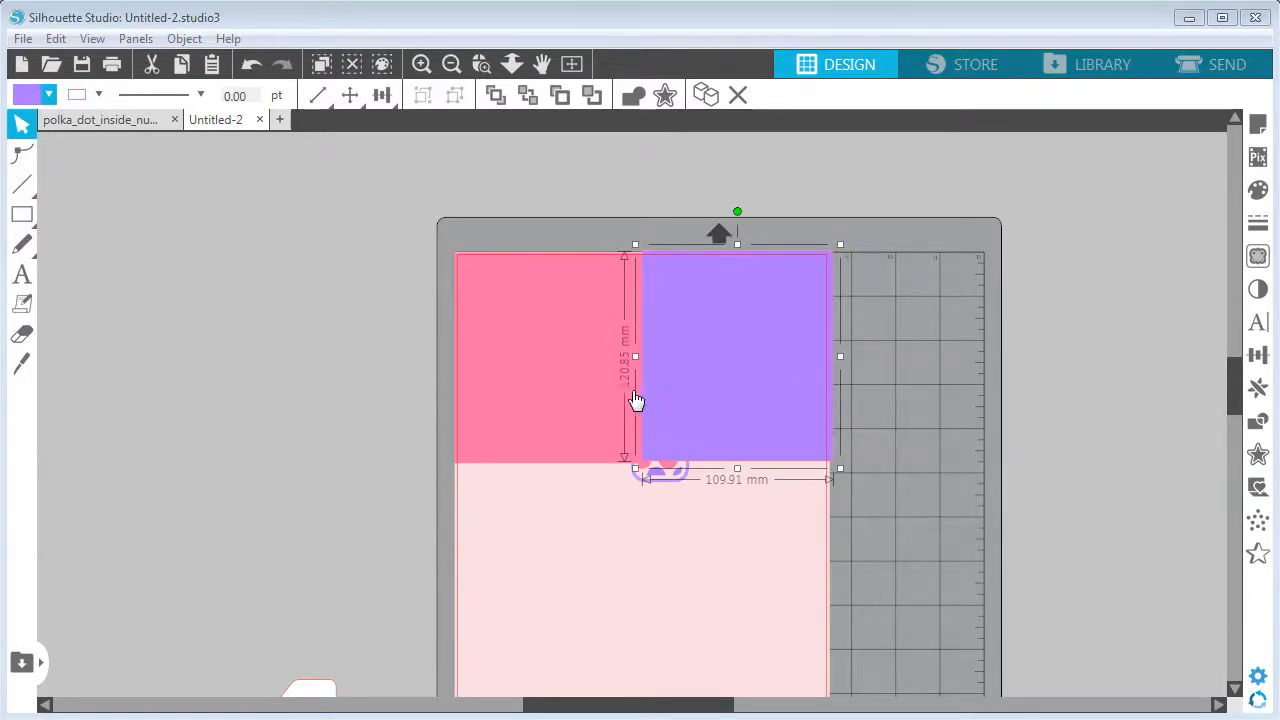
Delete both the pink and the purple rectangle.
left_click(549, 409, "shift")
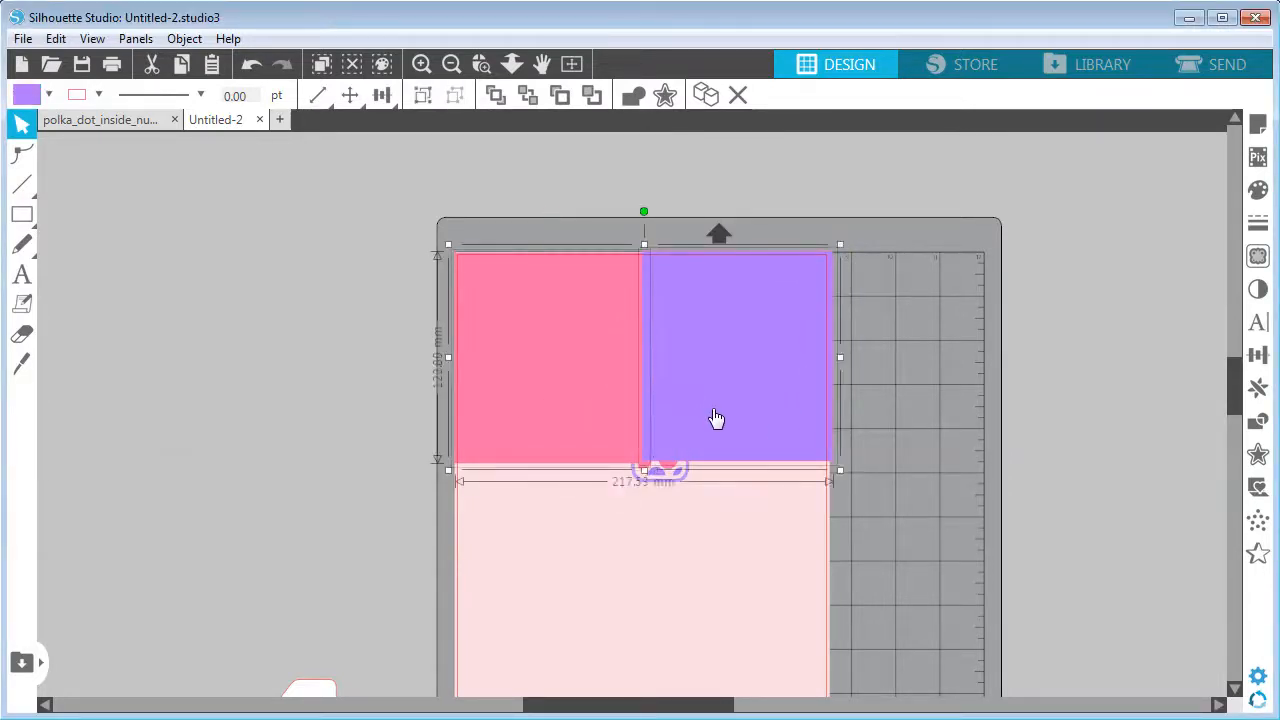
key("Delete")
Scale the whole polka dot 4 down to about 85 × 102 mm and place a copy off the page beside the cutting mat.
left_click_drag(520, 268, 695, 456)
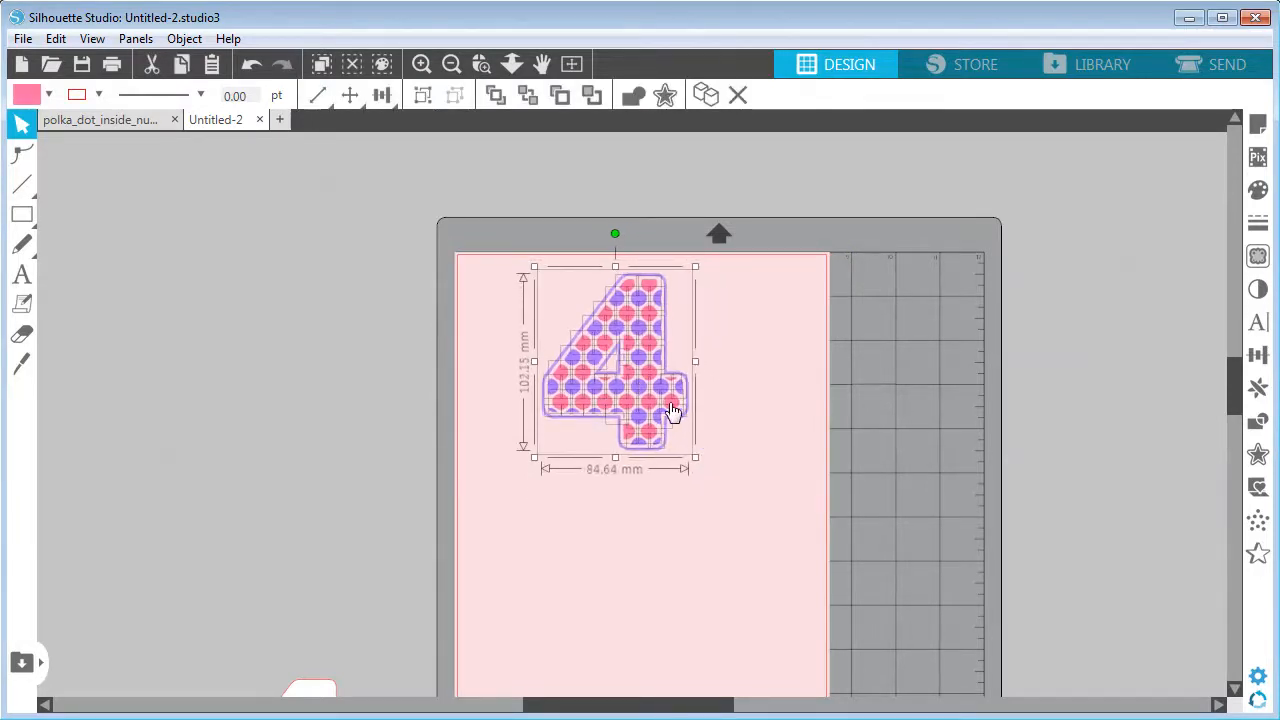
left_click_drag(674, 414, 282, 402)
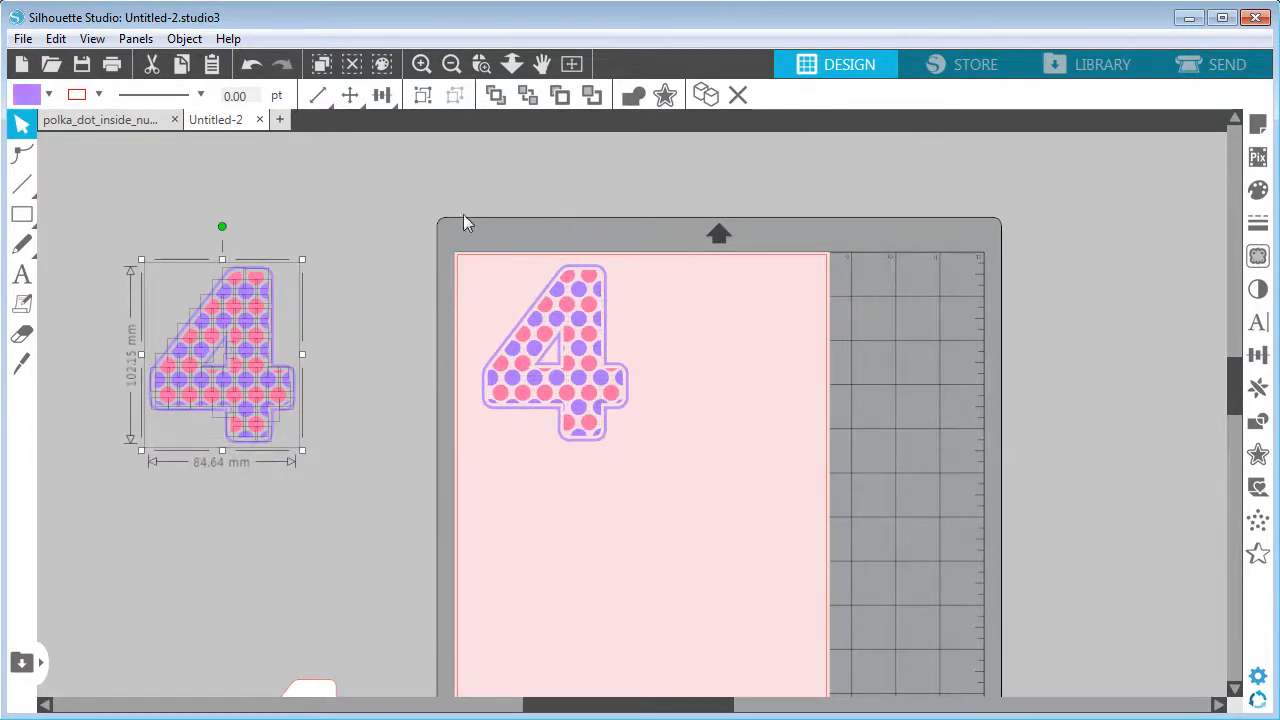
Place another copy of the 4 to the right of the one on the page, and deselect it.
left_click(545, 320)
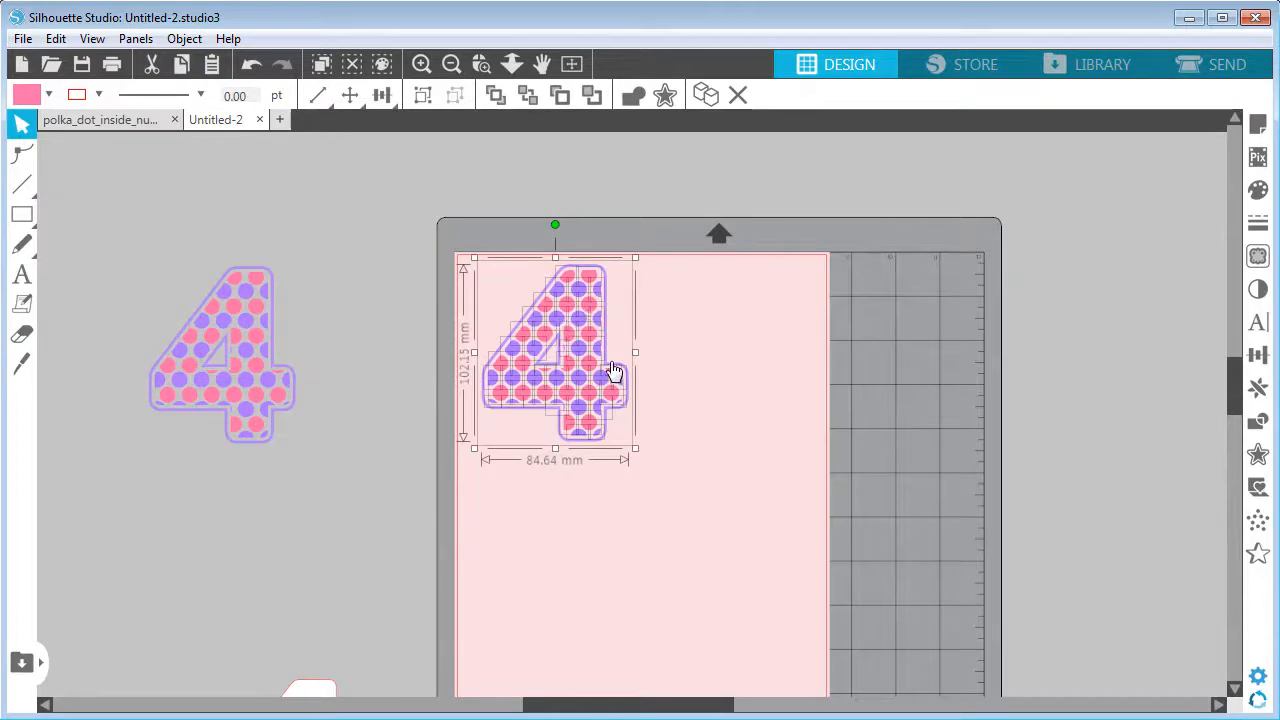
left_click_drag(619, 395, 867, 400)
left_click(874, 369)
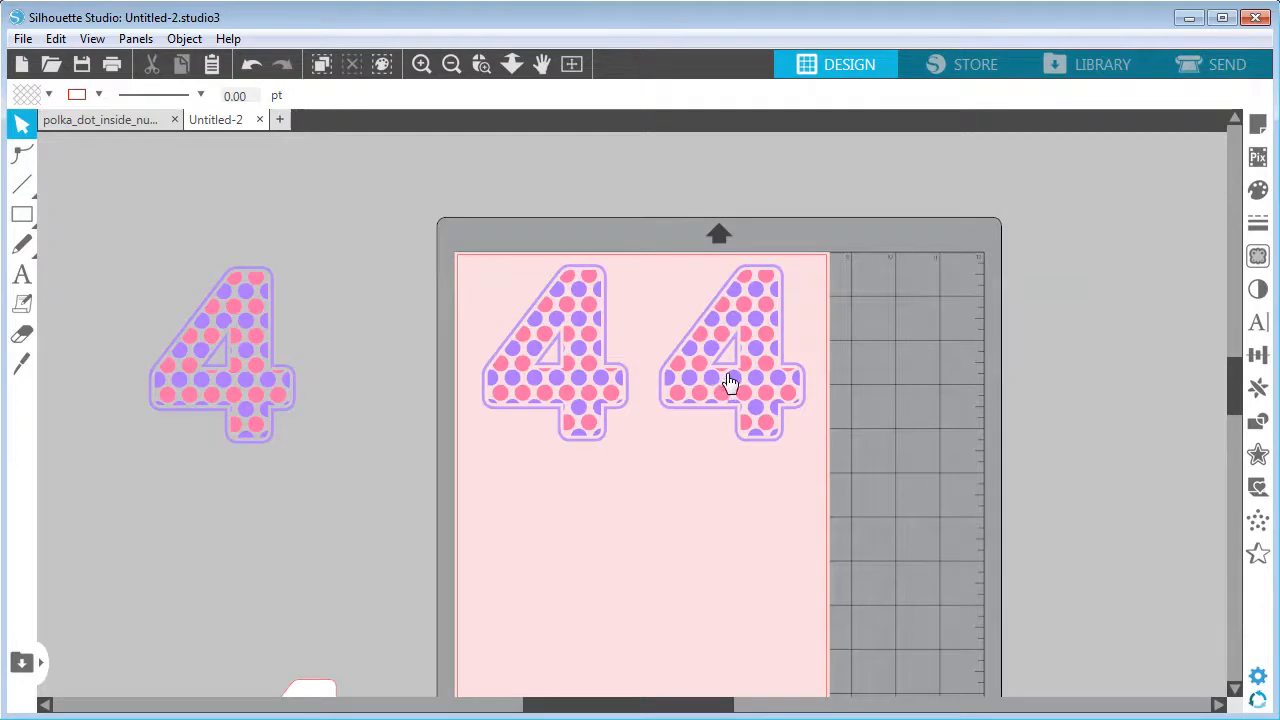
Select the whole right-hand 4 on the page and group it.
left_click(421, 64)
left_click(541, 64)
left_click_drag(614, 209, 948, 520)
left_click(22, 128)
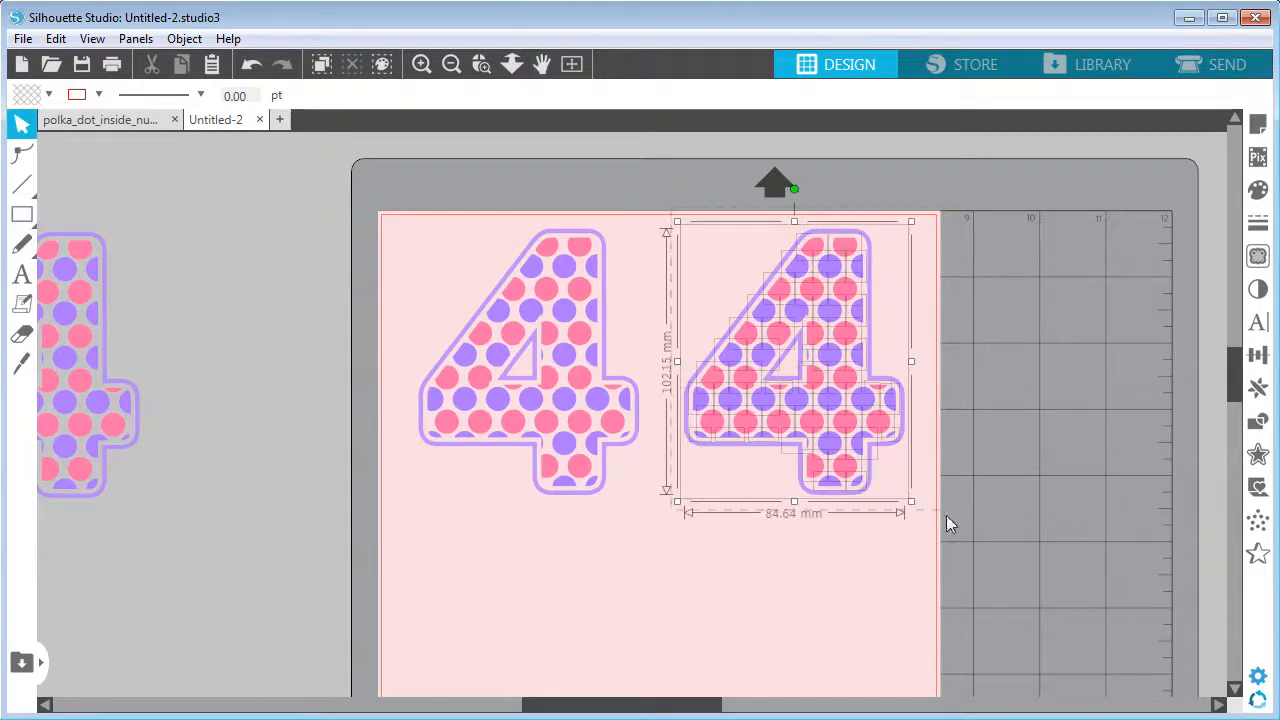
left_click(184, 39)
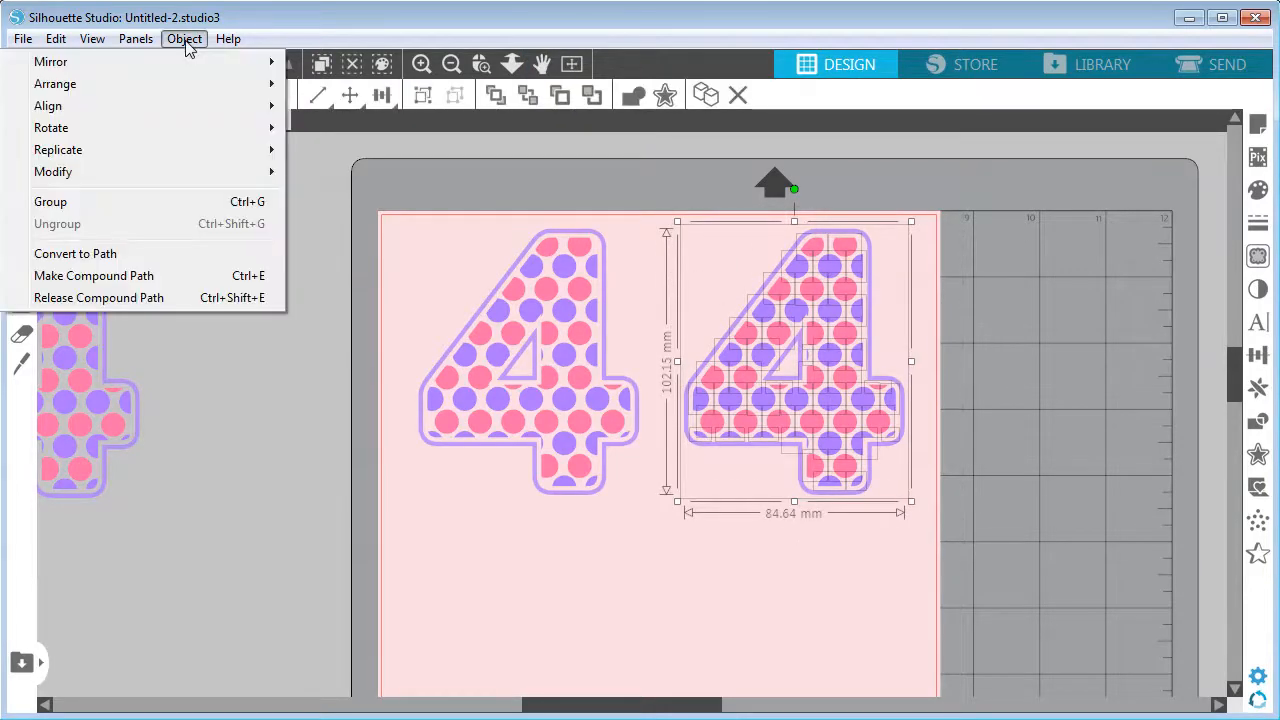
left_click(101, 205)
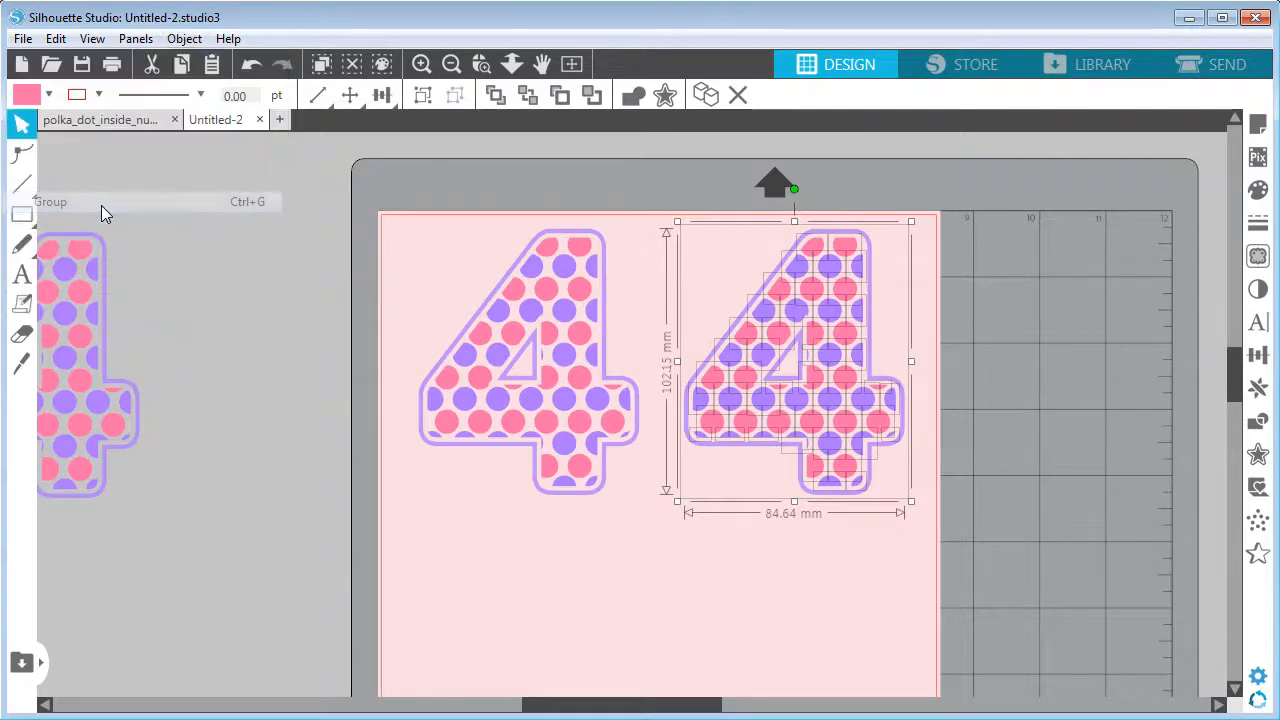
Use Select by Color by fill to select the ungrouped 4's purple shapes on the page, and delete them.
left_click(381, 66)
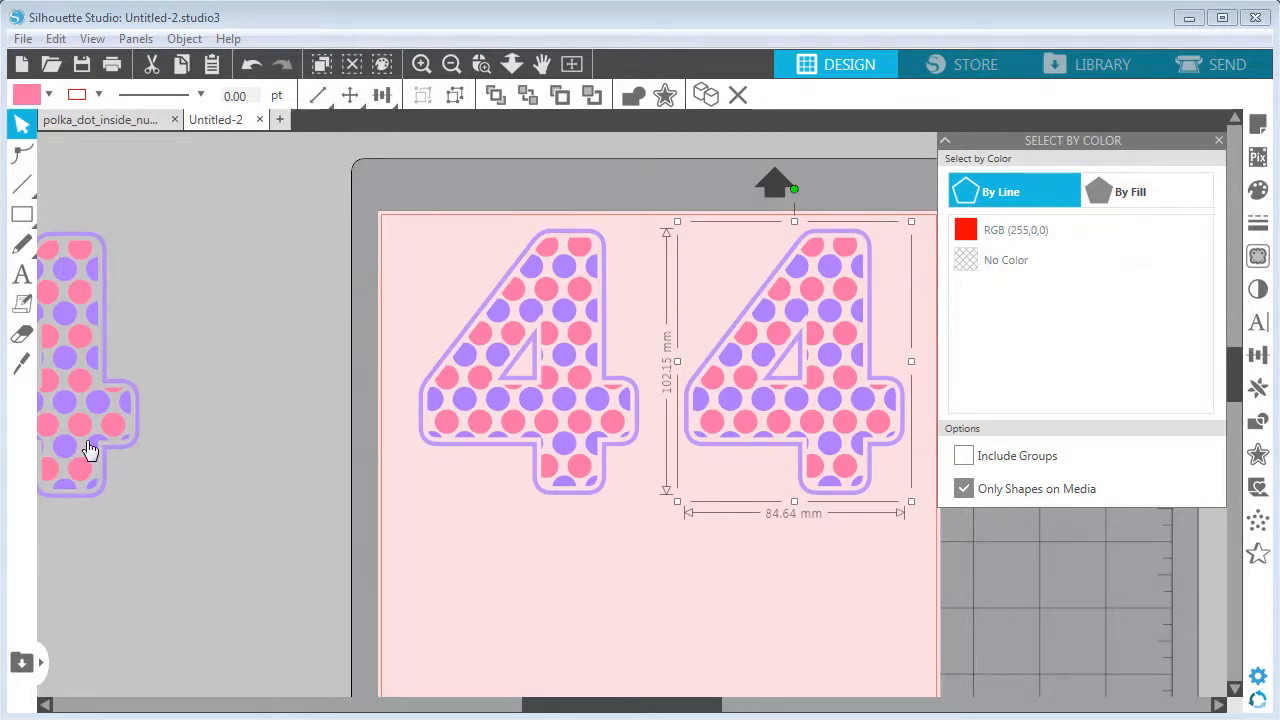
left_click(390, 287)
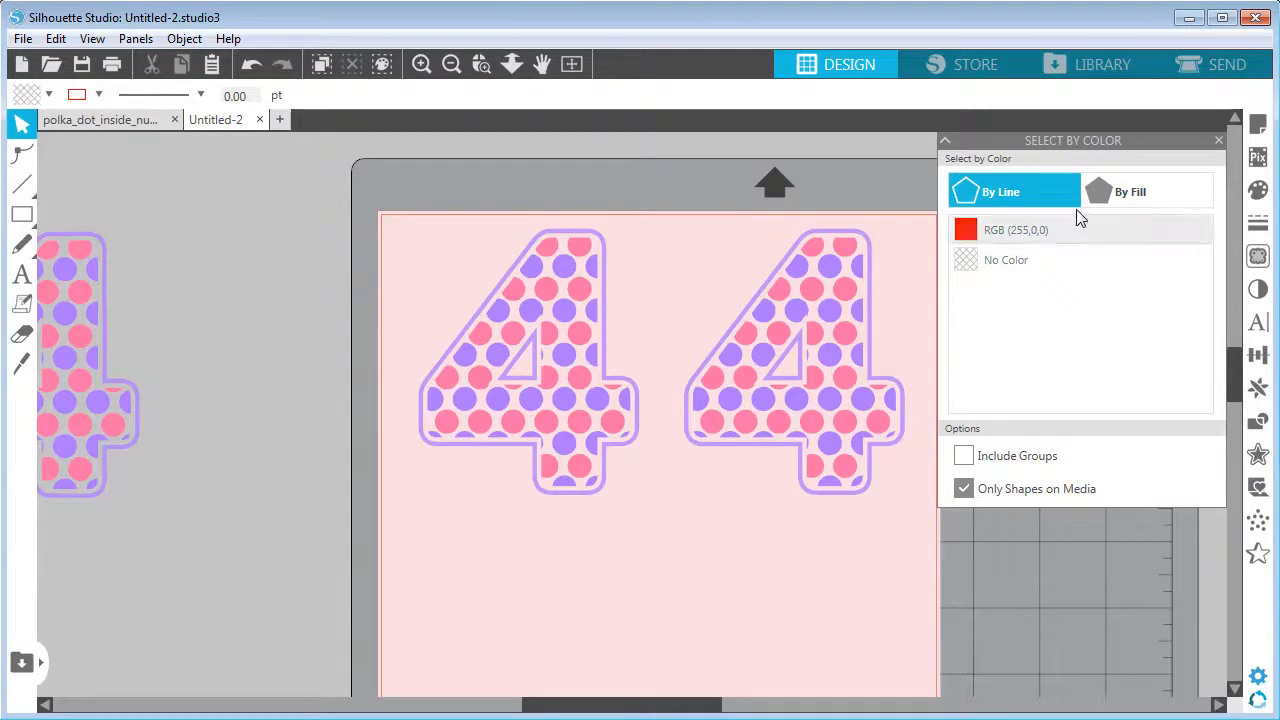
left_click(1130, 193)
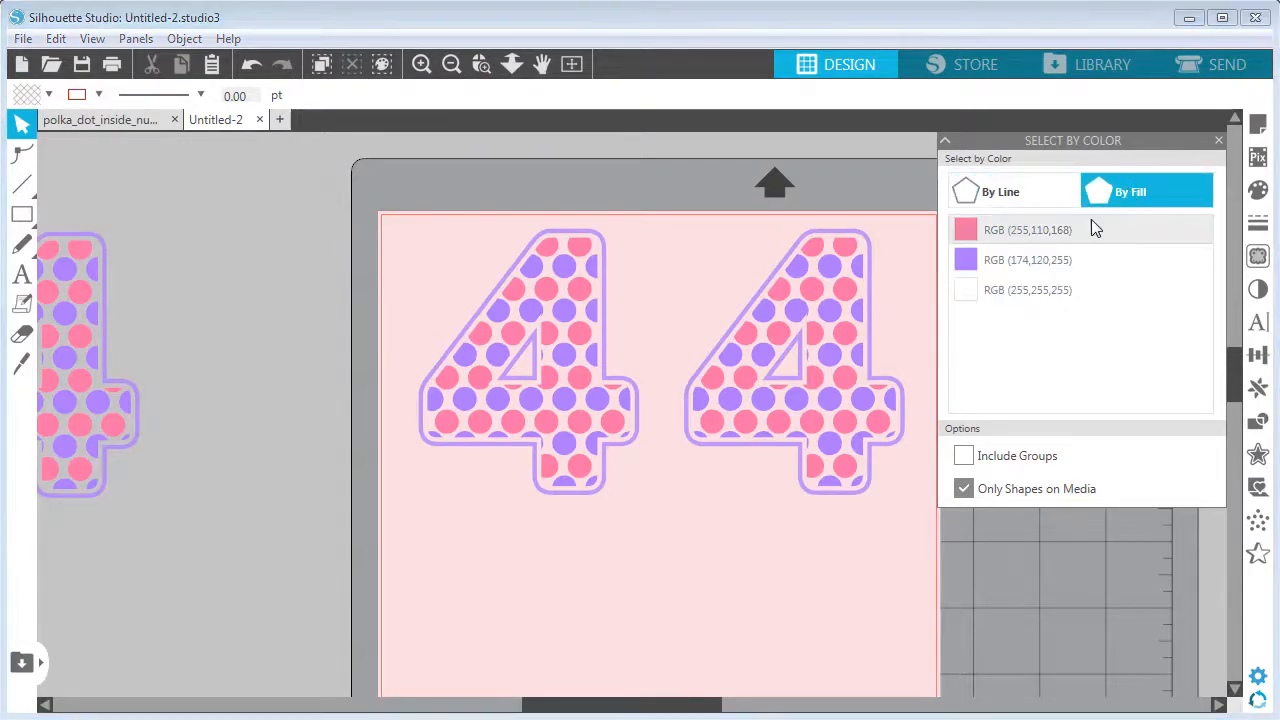
left_click(1012, 268)
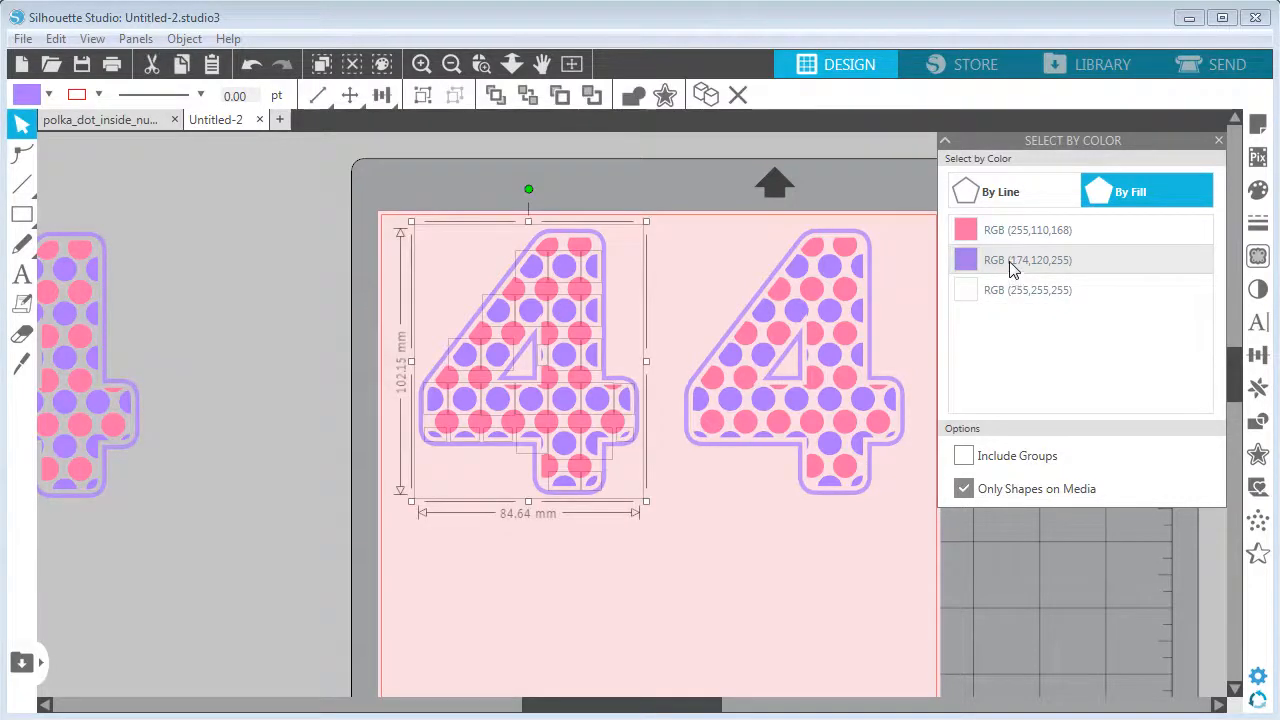
key("Delete")
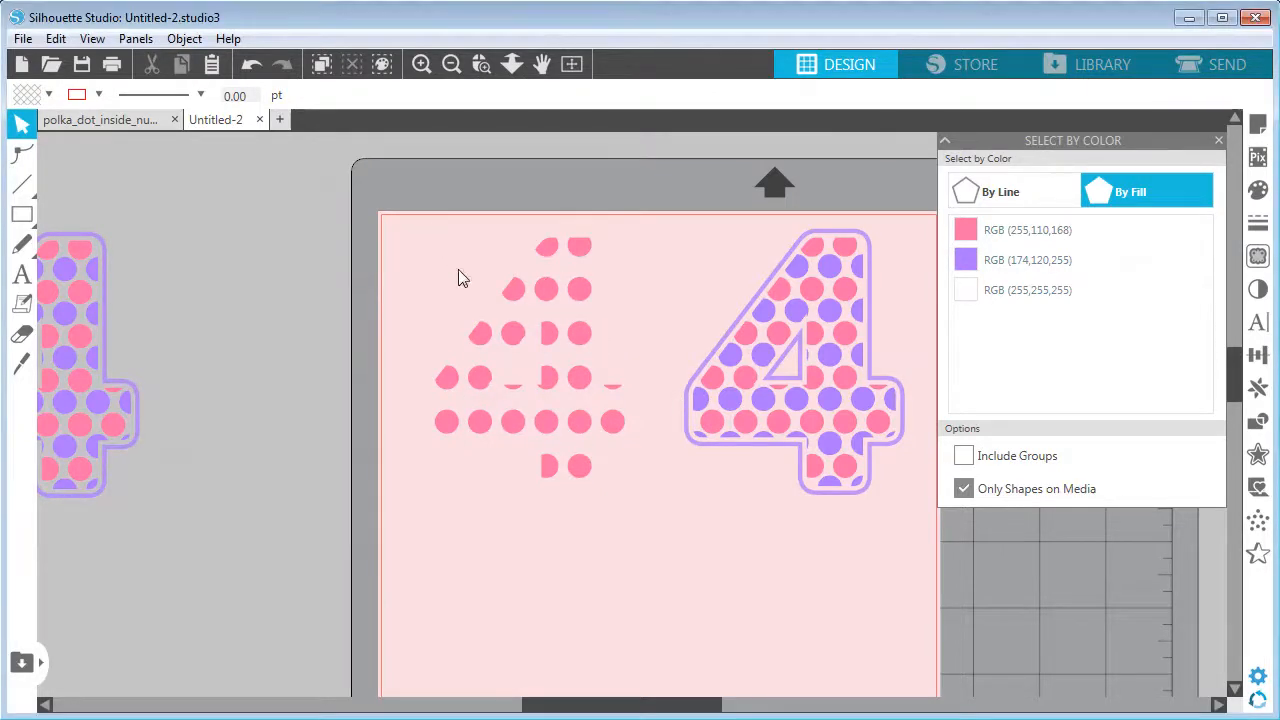
Select all the pink dot pieces of the left-hand 4 on the page and make them a compound path.
left_click_drag(458, 270, 634, 511)
left_click(184, 39)
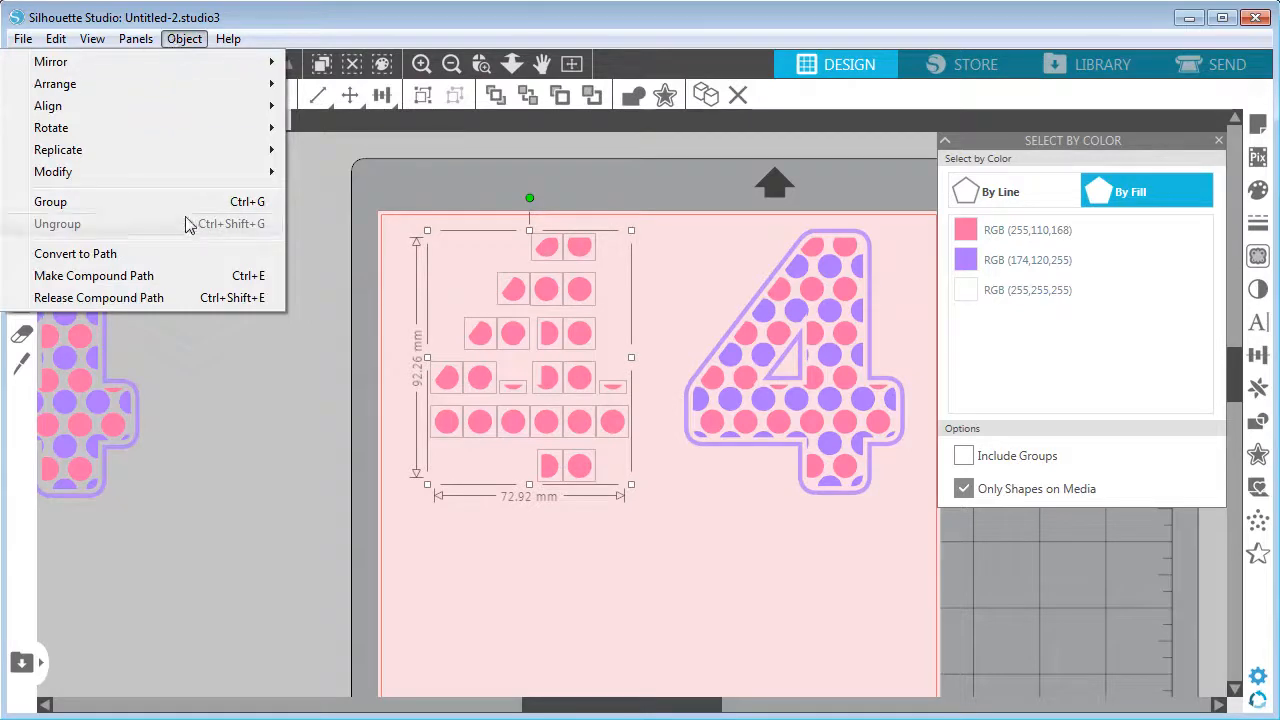
left_click(100, 275)
Select the whole right-hand 4 on the page and ungroup it.
left_click_drag(675, 196, 922, 531)
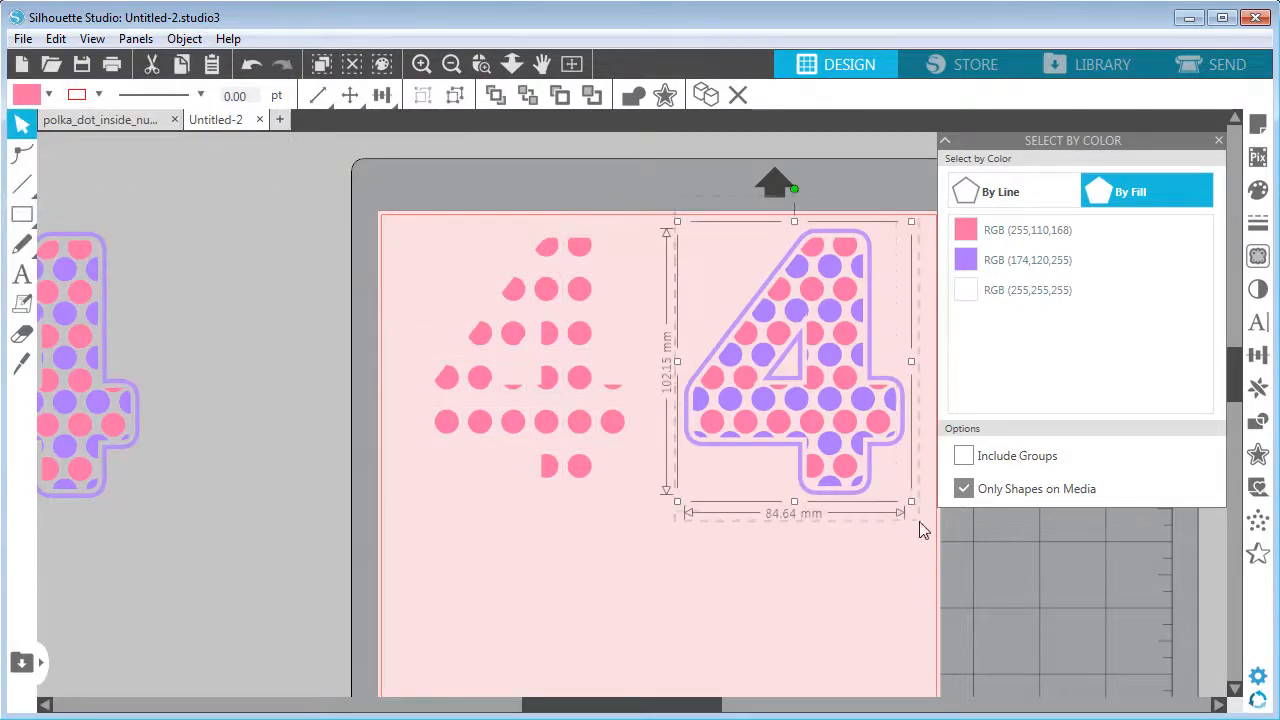
left_click(184, 39)
left_click(110, 221)
left_click(184, 39)
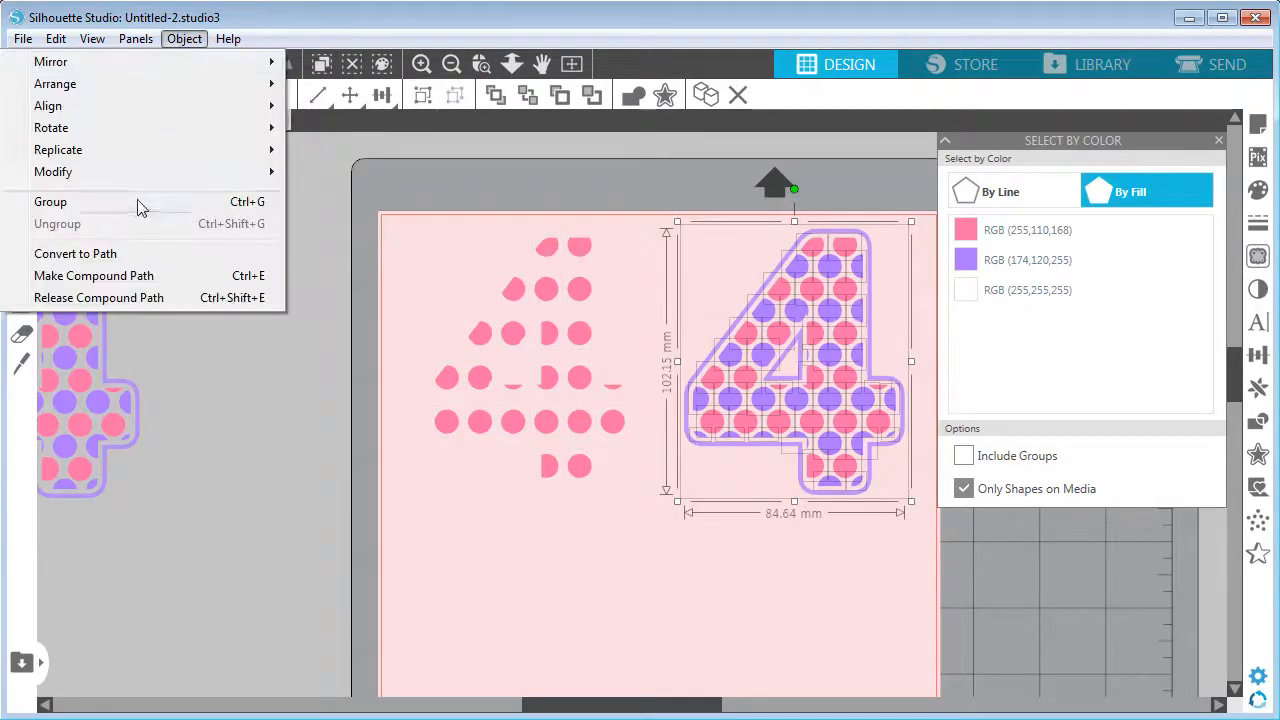
left_click(188, 39)
Select the right-hand 4's pink shapes by their fill color RGB (255,110,168) and delete them.
left_click(876, 552)
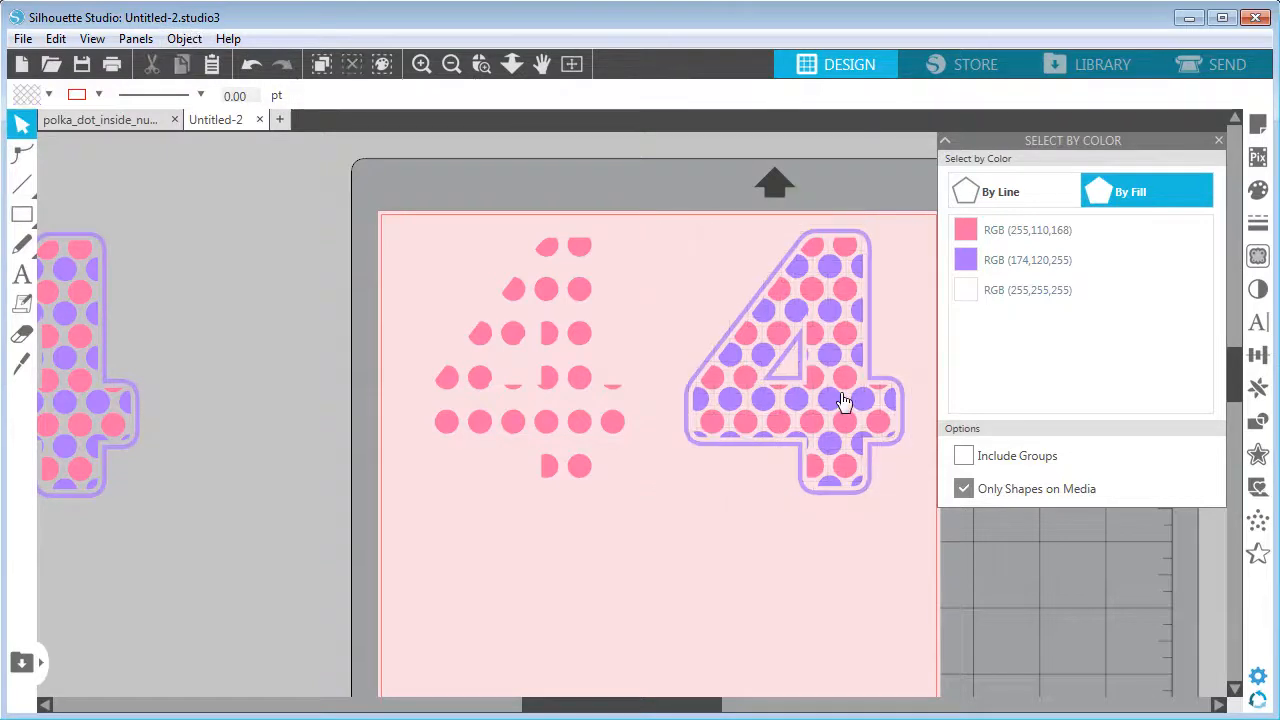
left_click(1013, 236)
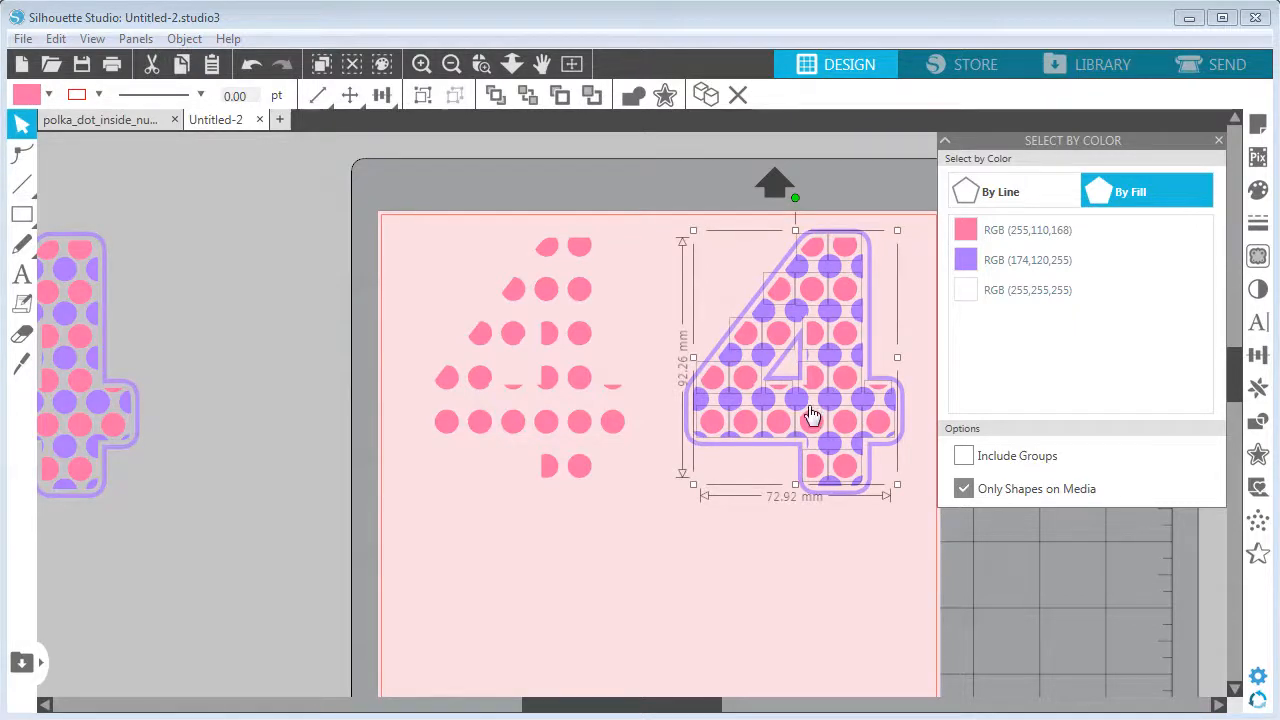
key("Delete")
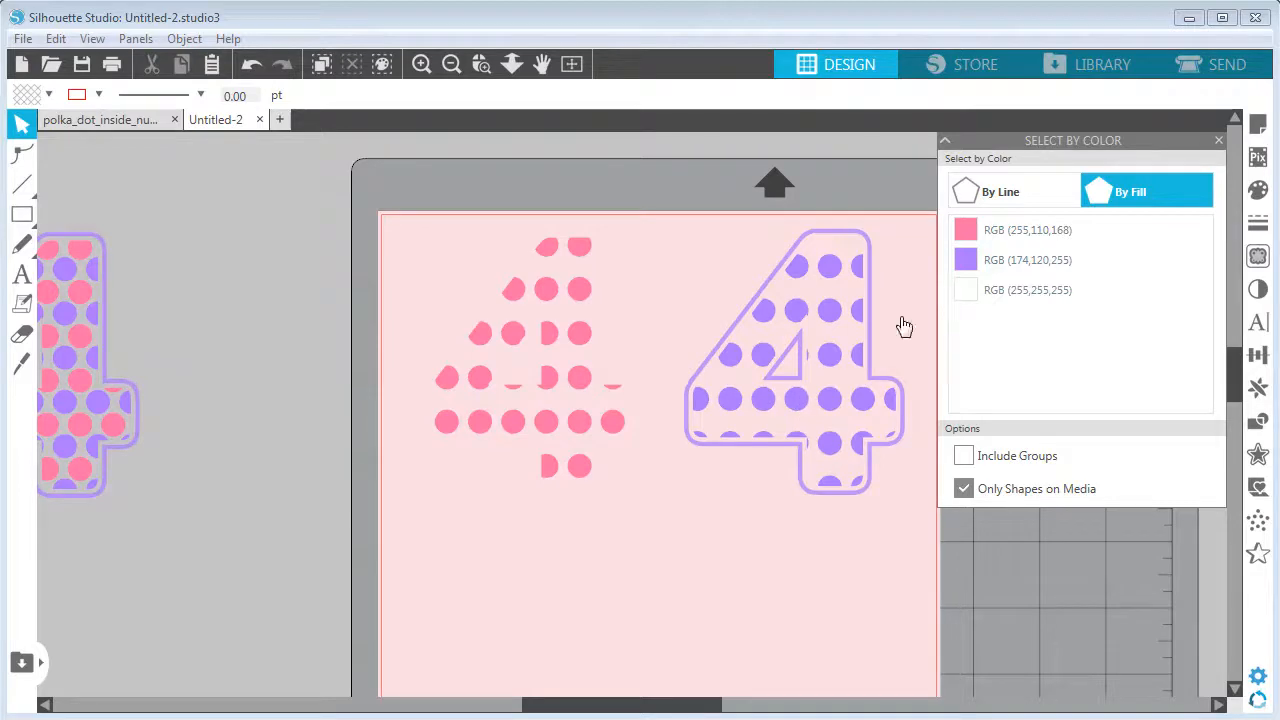
Open the cut setup, set the action mode to Simple, and inspect the cut lines of both 4s up close.
left_click(1185, 68)
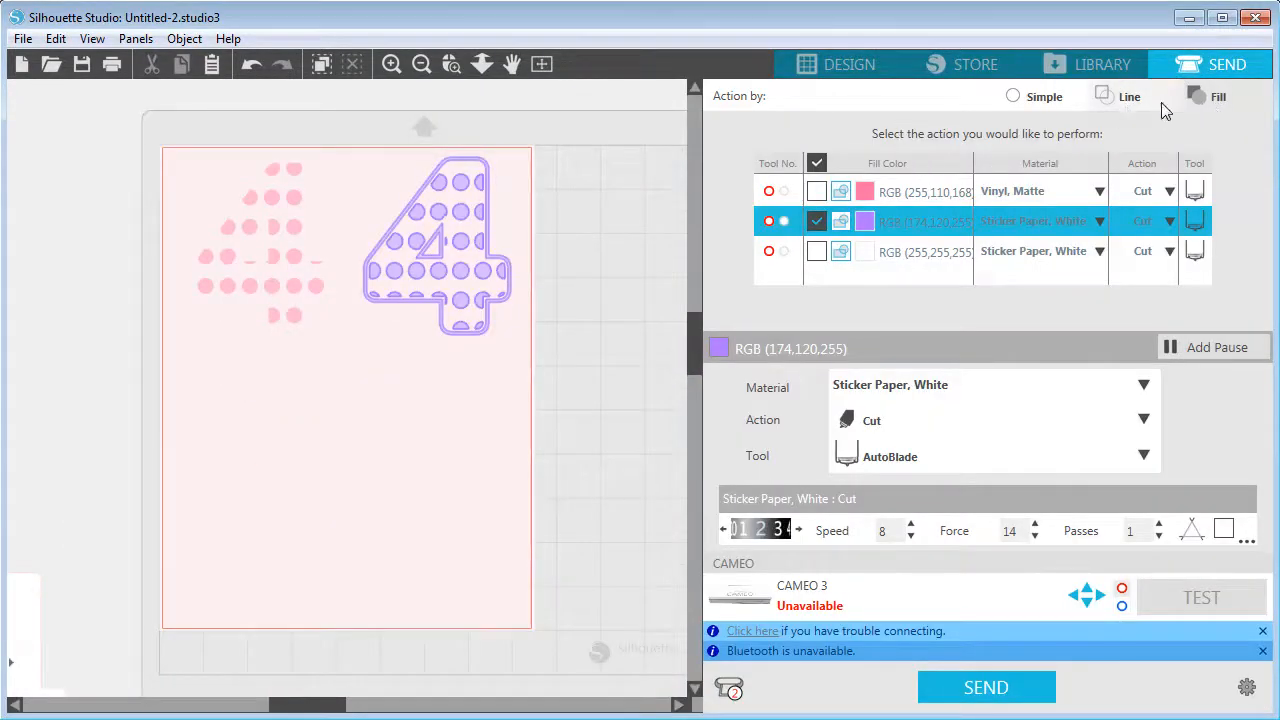
left_click(1031, 98)
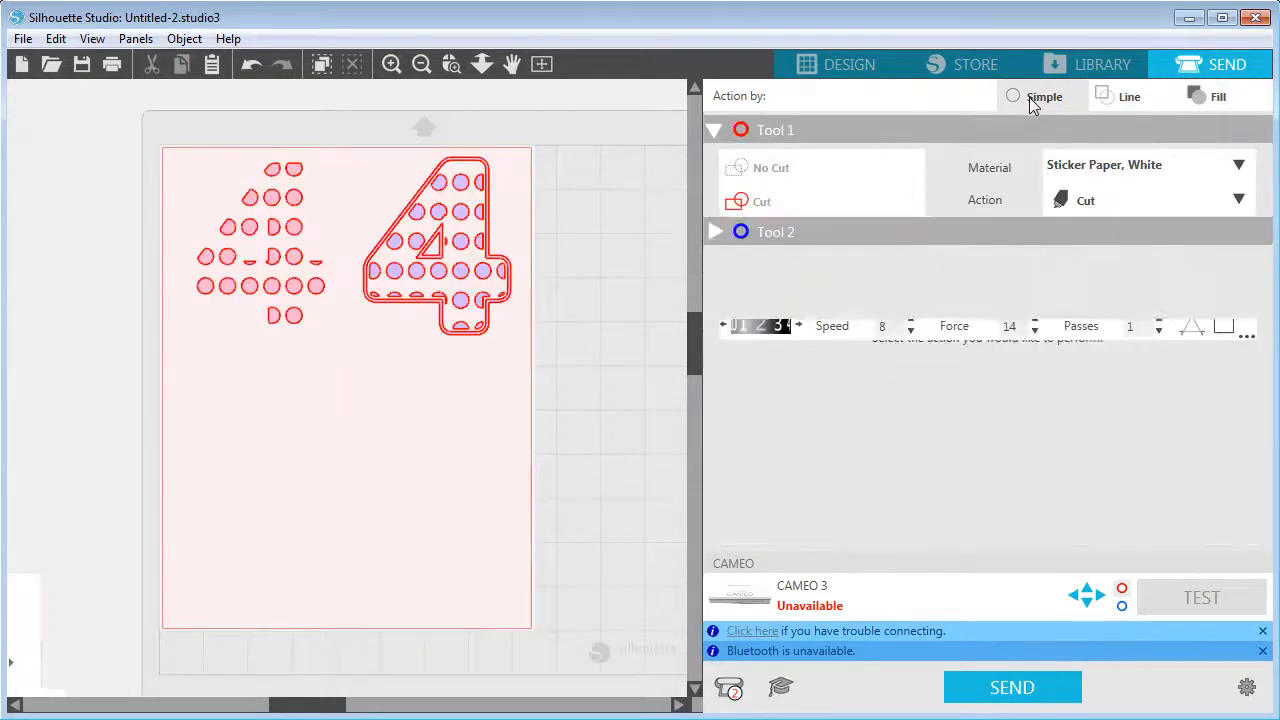
left_click(391, 63)
left_click(511, 63)
left_click_drag(576, 432, 583, 560)
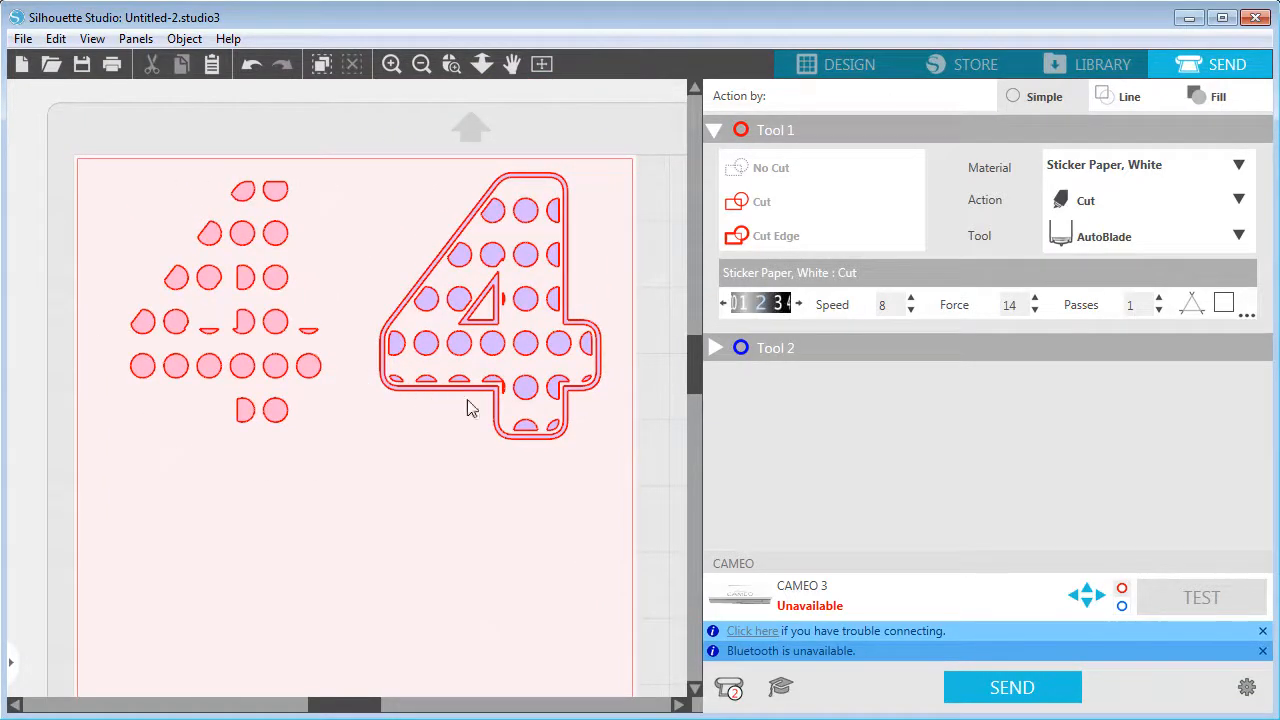
Return to the design workspace, view the complete 4 beside the mat, and switch to the other open polka dot document.
left_click(832, 64)
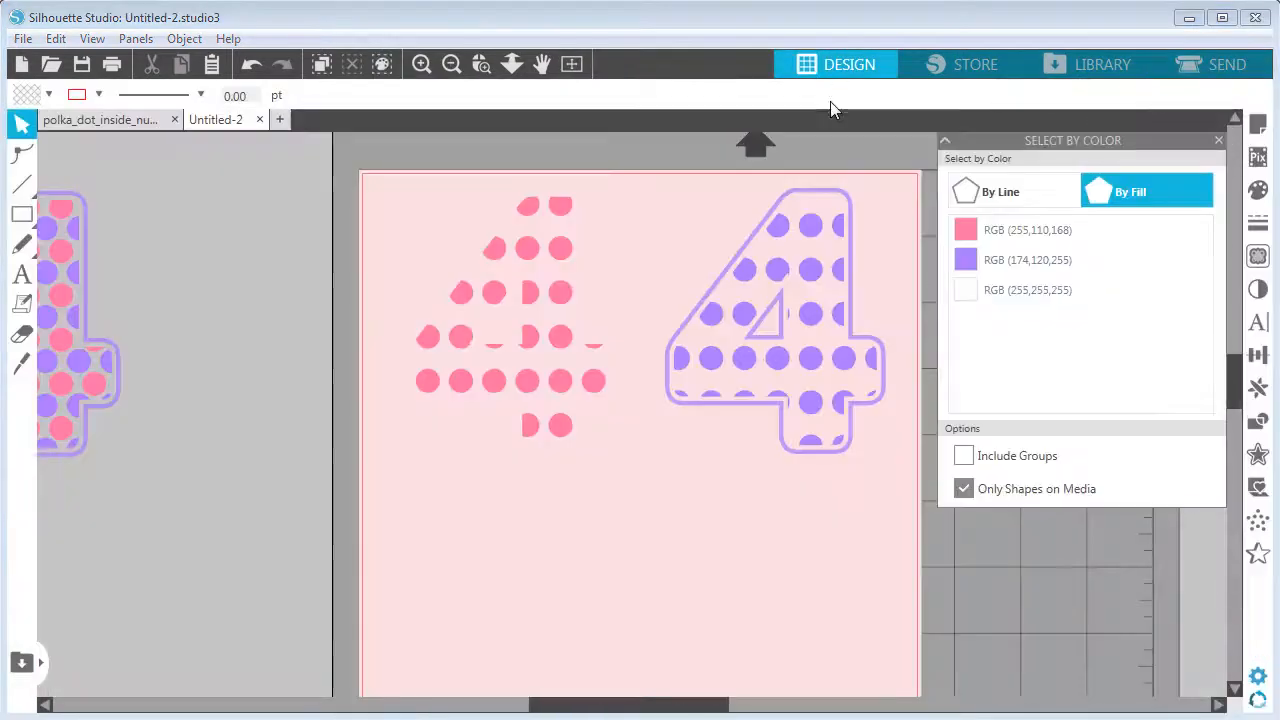
key("space")
left_click_drag(376, 355, 888, 403)
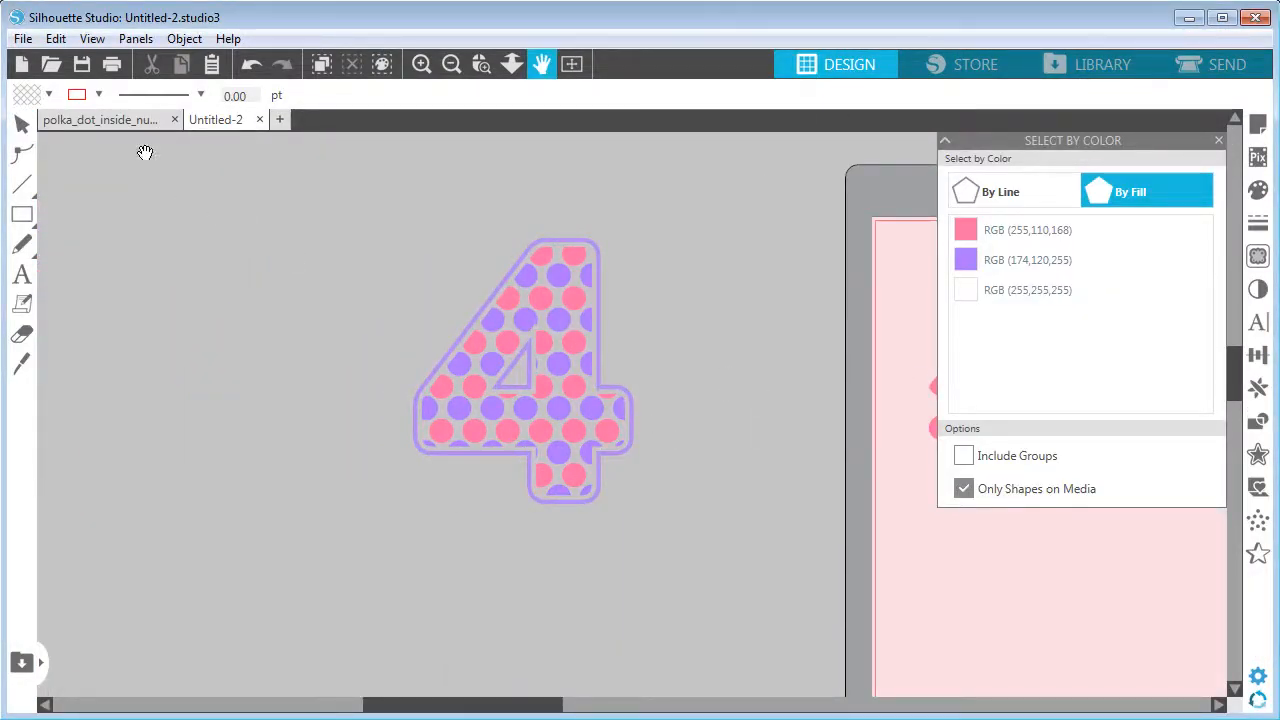
left_click(96, 120)
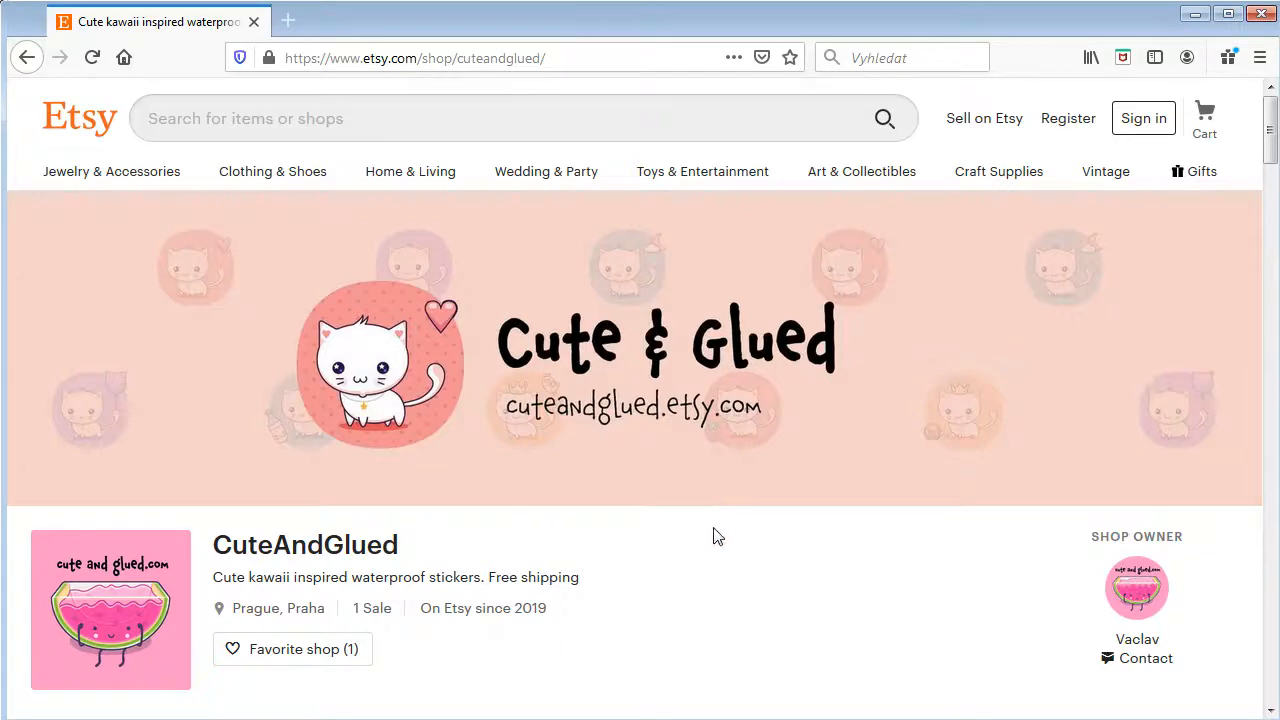
In the web browser, browse the CuteAndGlued Etsy shop's items and open the Custom Name Stickers for kids Bricks listing.
scroll(715, 538, "down", 6)
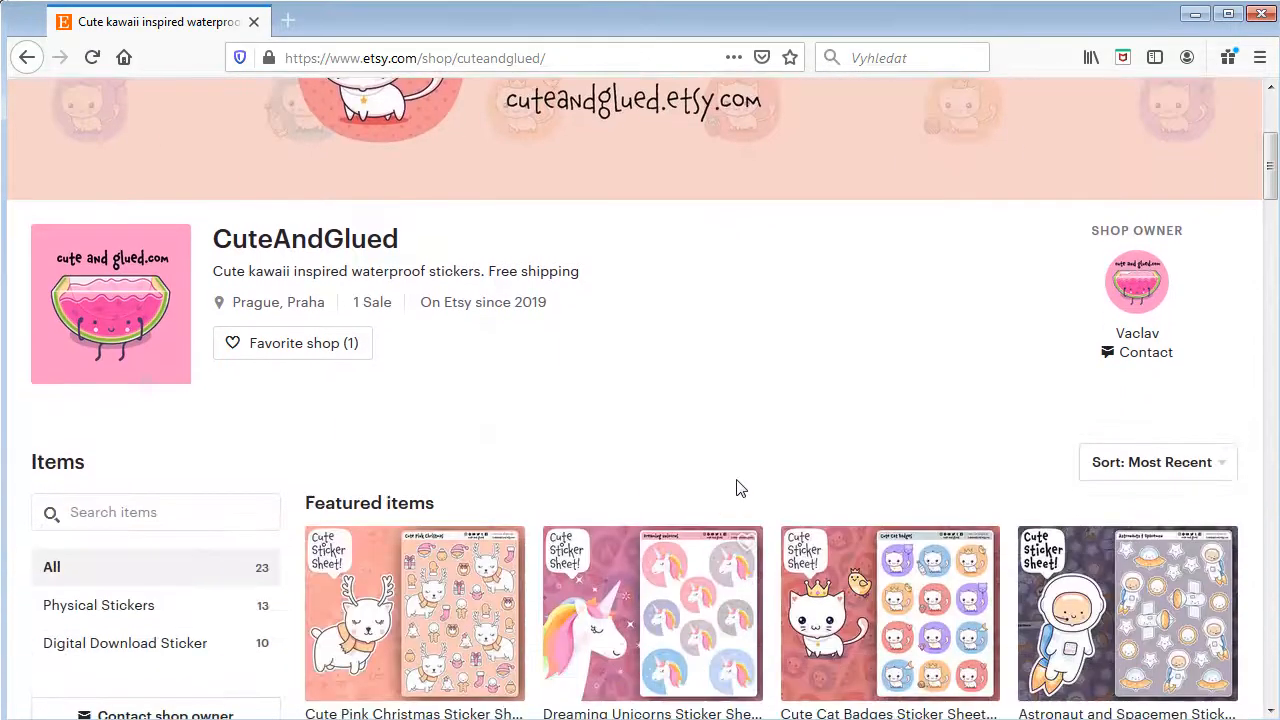
scroll(760, 437, "down", 3)
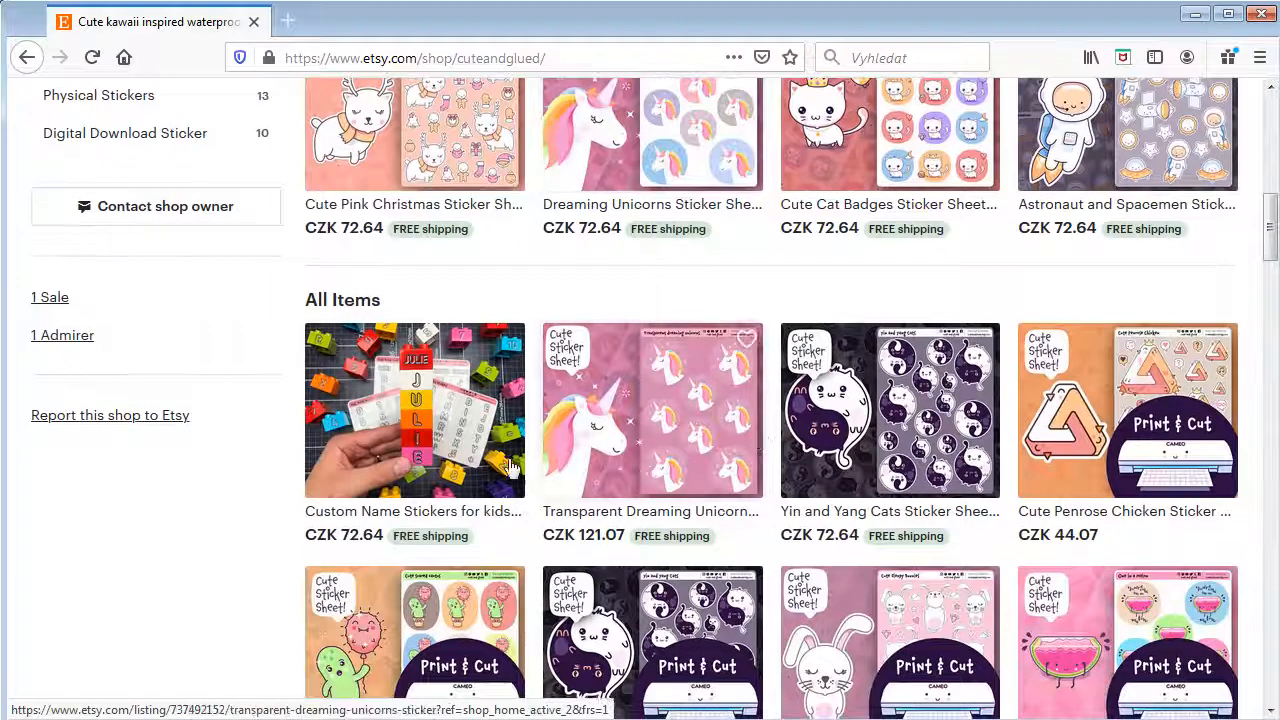
left_click(397, 408)
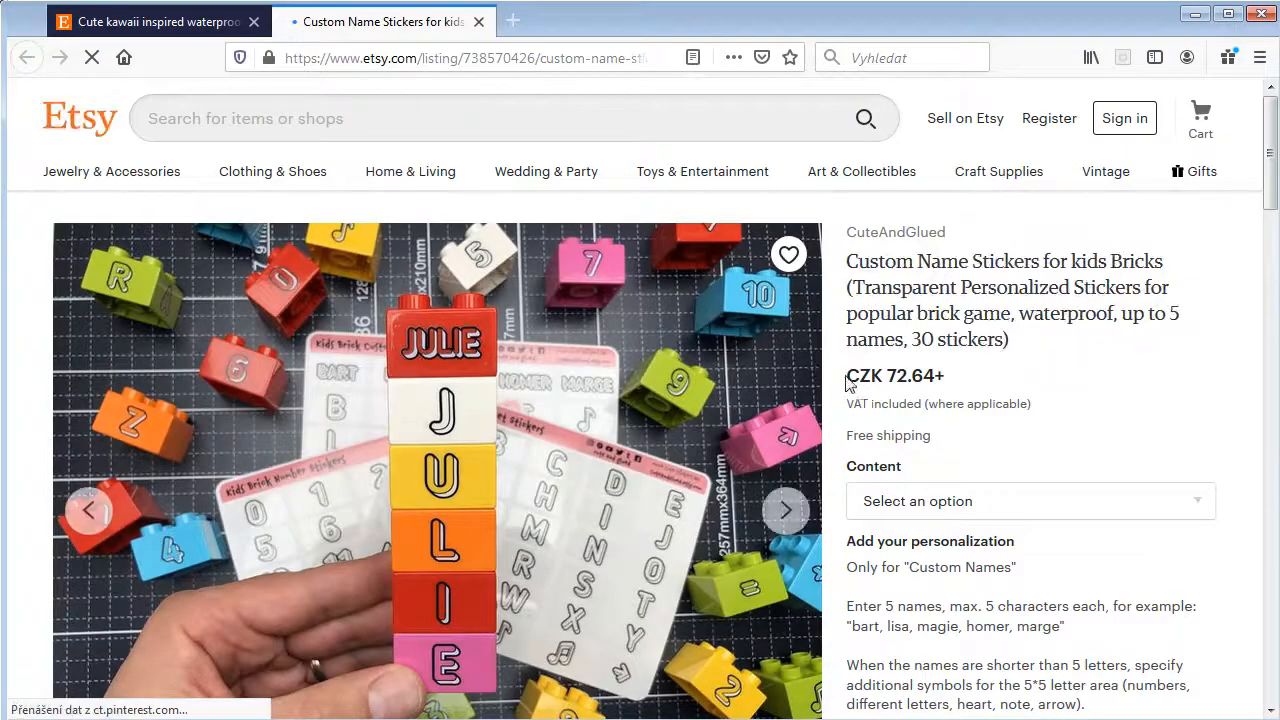
Look through the sticker listing's product images up to the alphabet version.
scroll(849, 391, "down", 2)
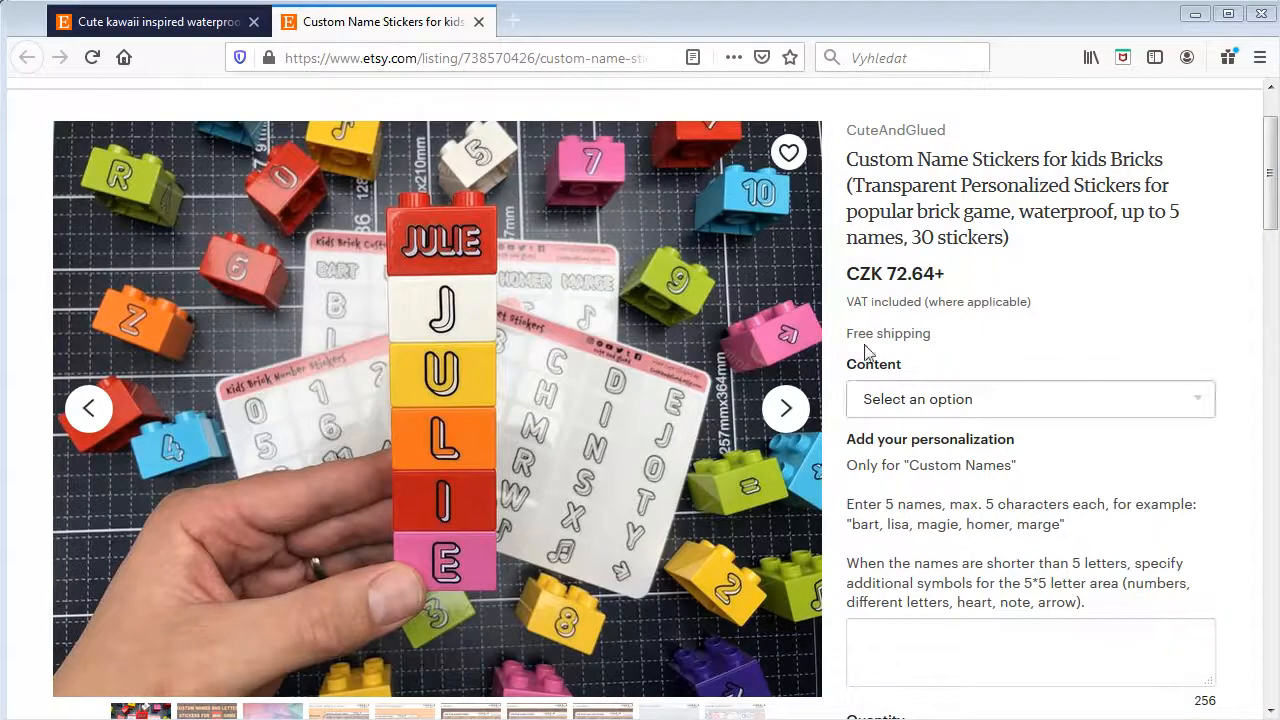
left_click(800, 418)
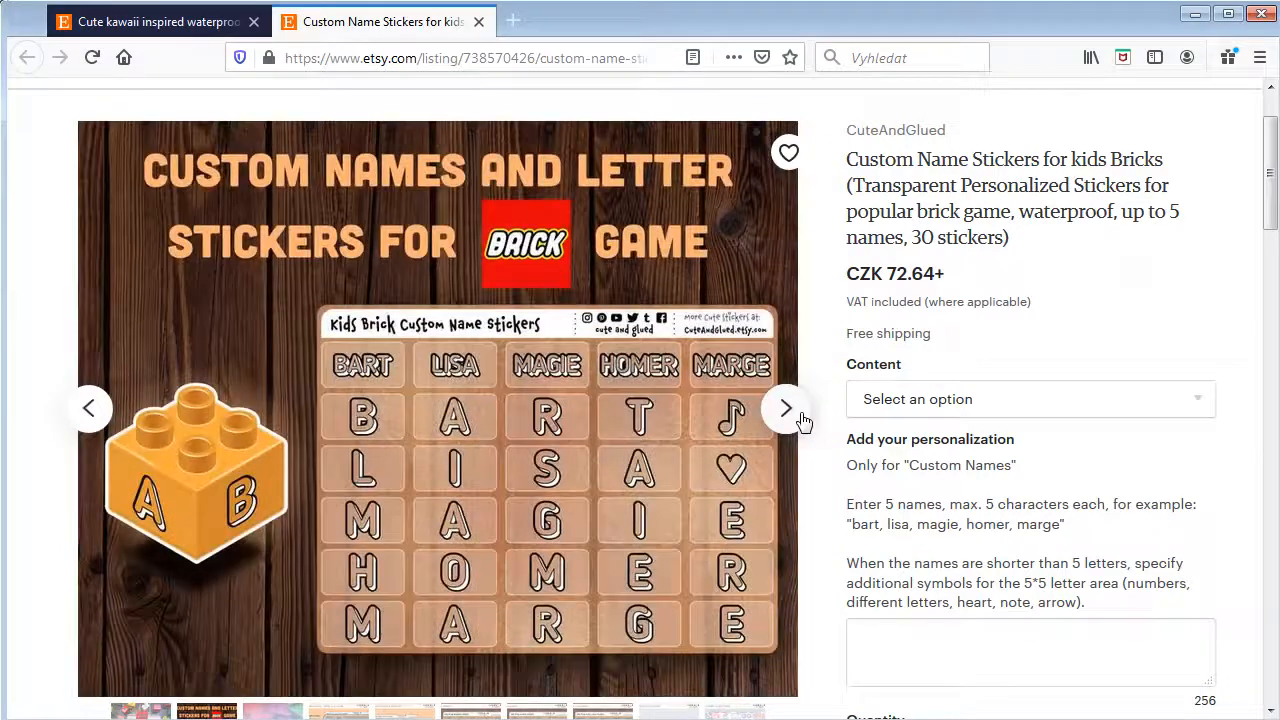
left_click(801, 418)
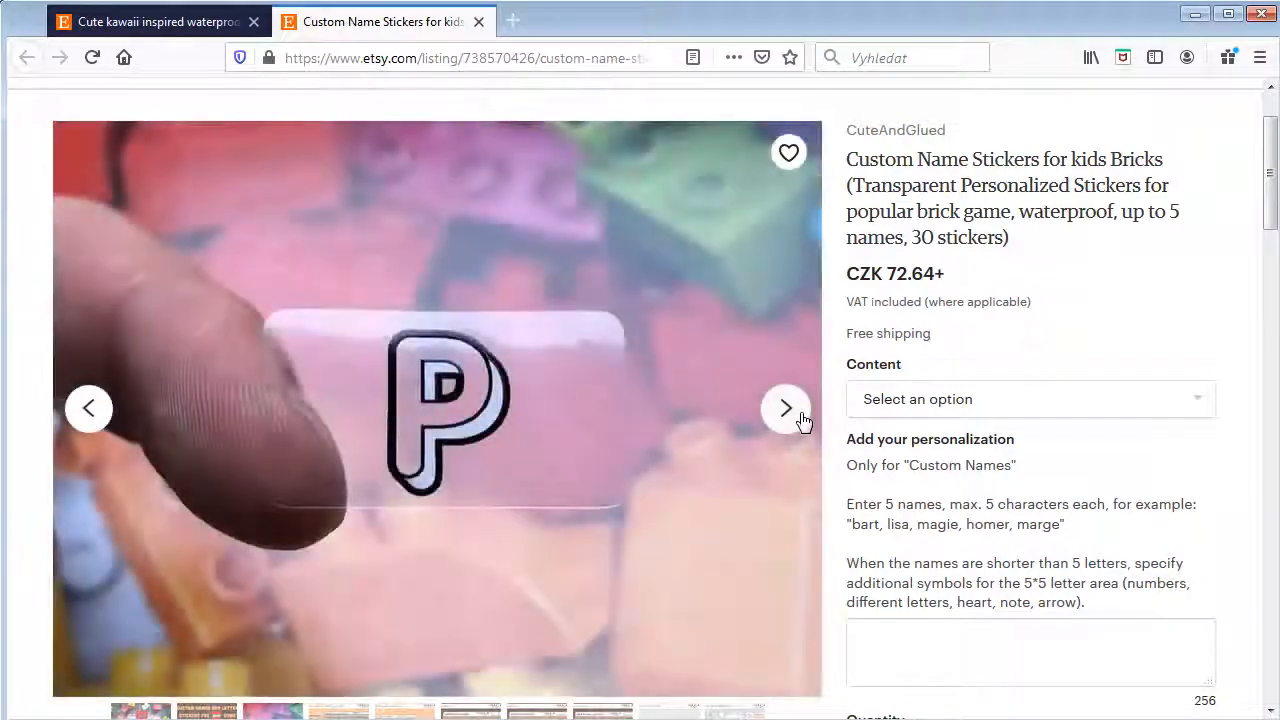
left_click(801, 418)
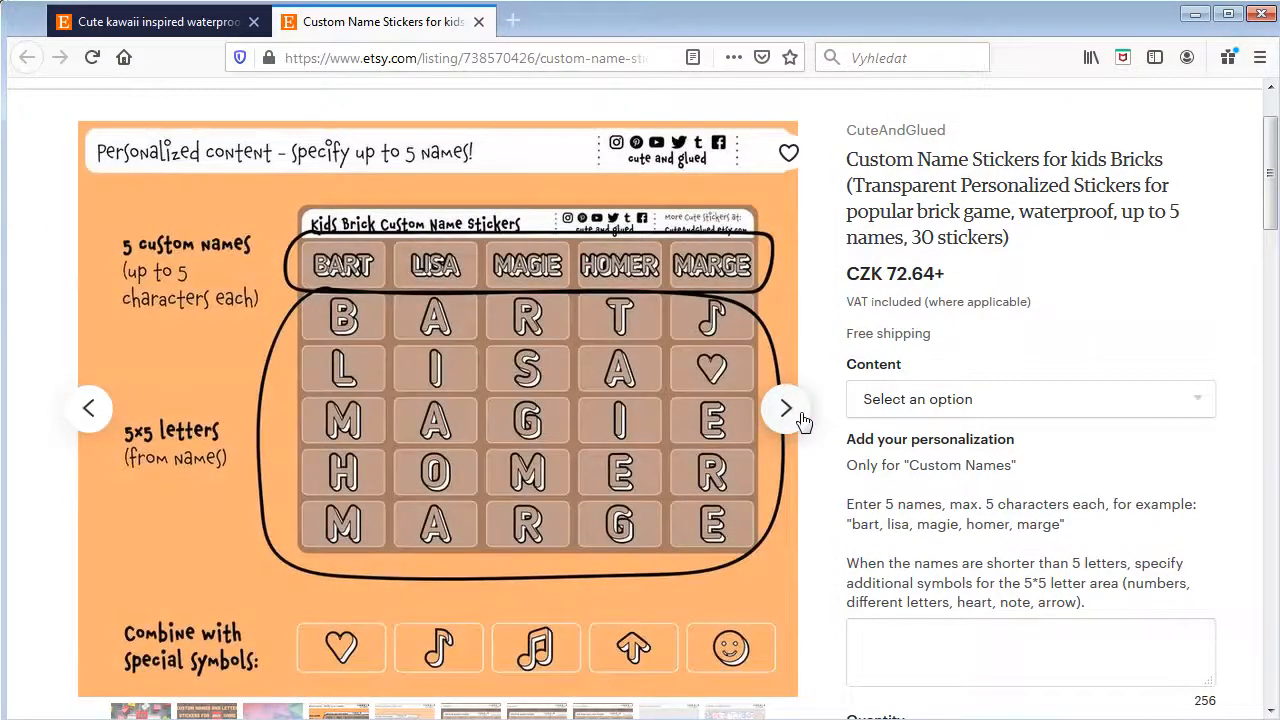
left_click(801, 418)
left_click(801, 418)
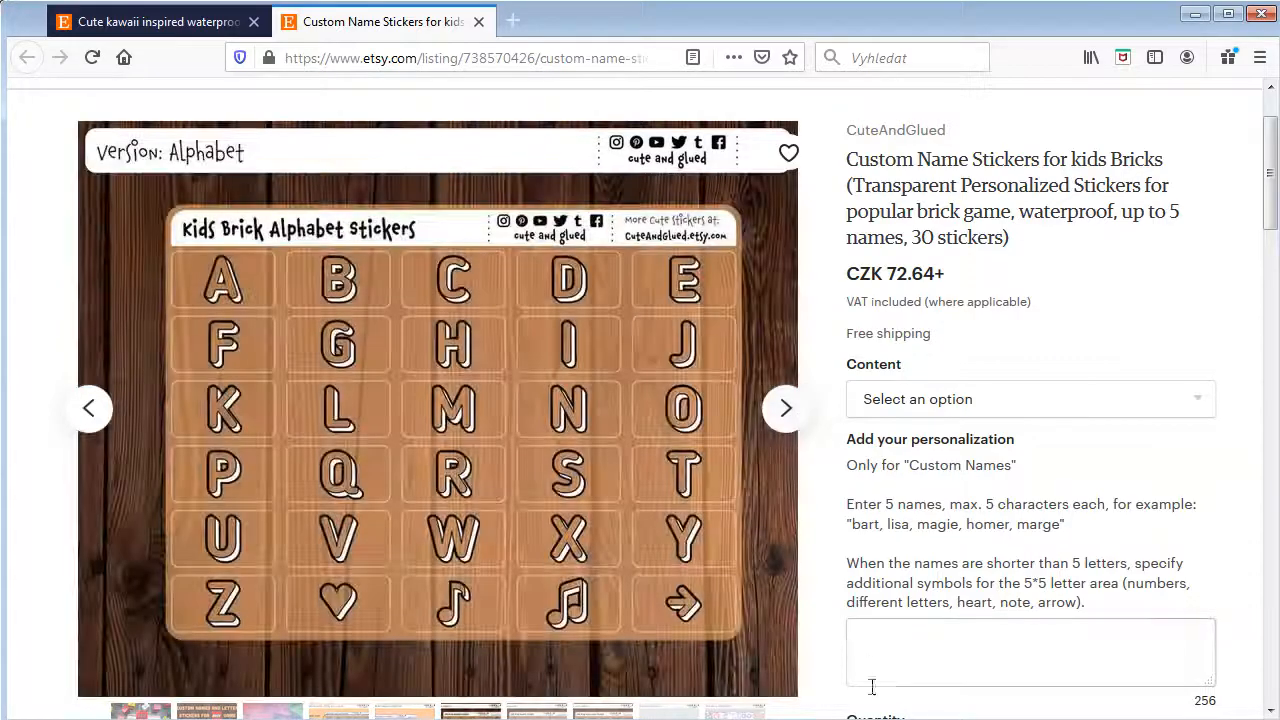